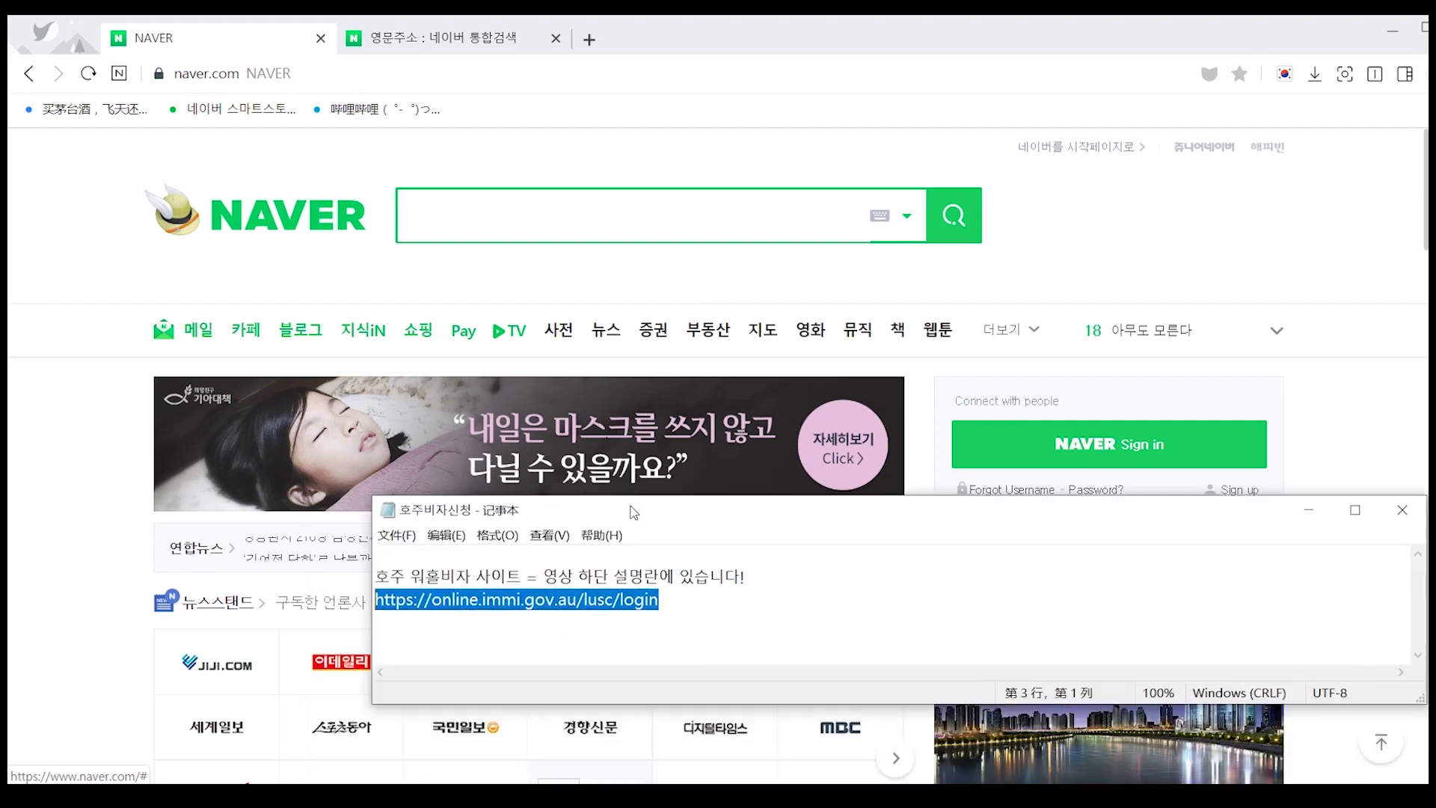
- Copy the ImmiAccount login address from Notepad and load it in the browser
left_click(711, 597)
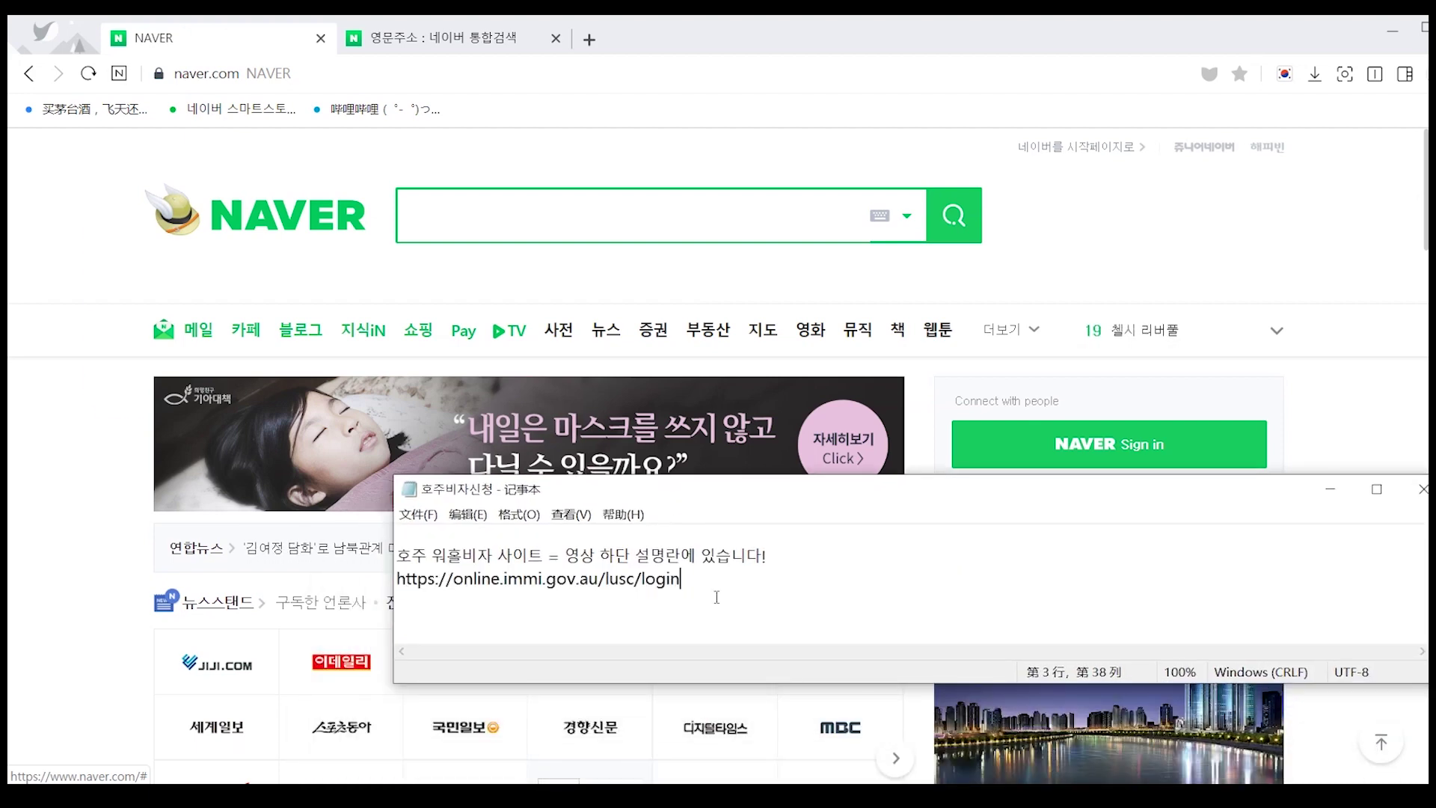
left_click_drag(770, 580, 394, 578)
key("ctrl+c")
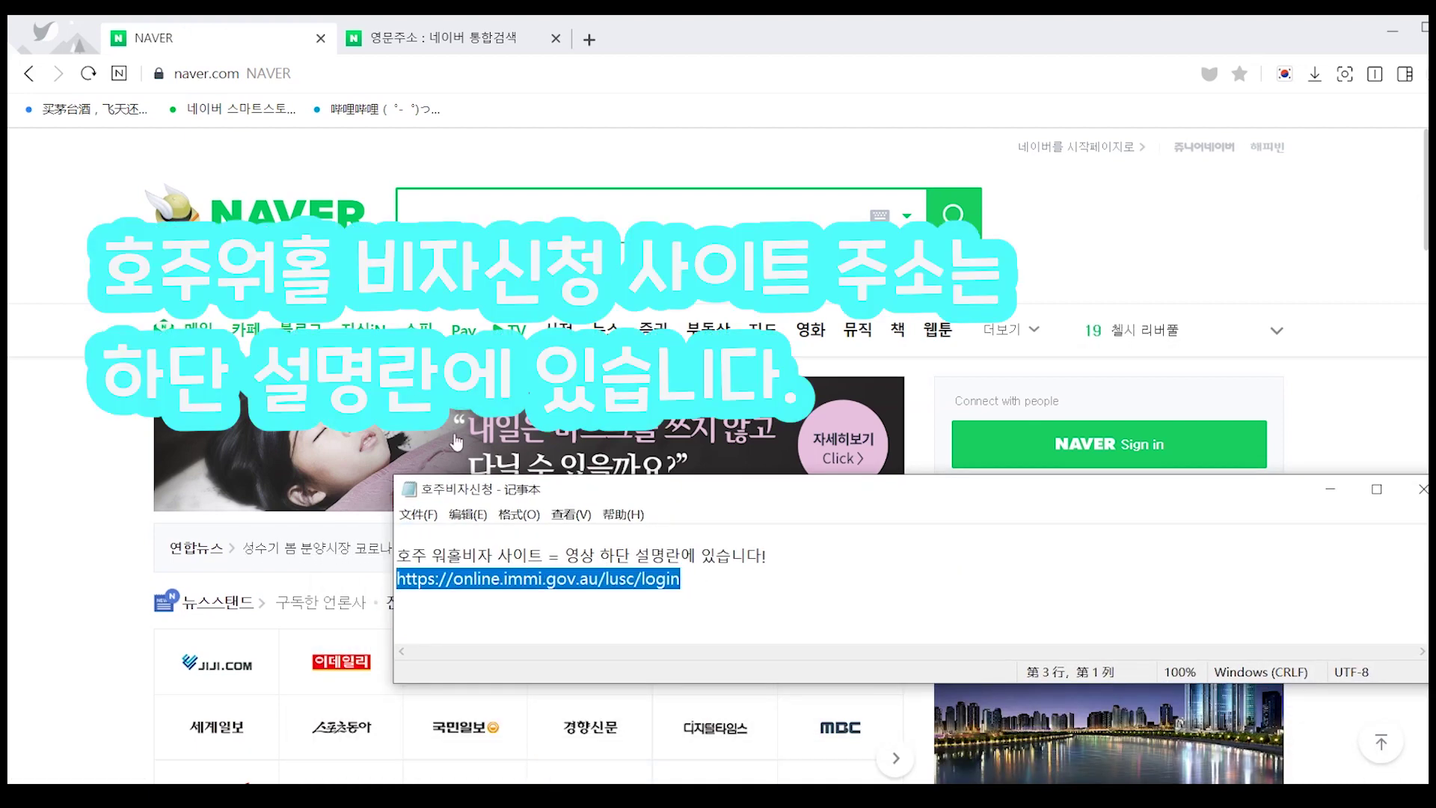
left_click(253, 82)
key("ctrl+v")
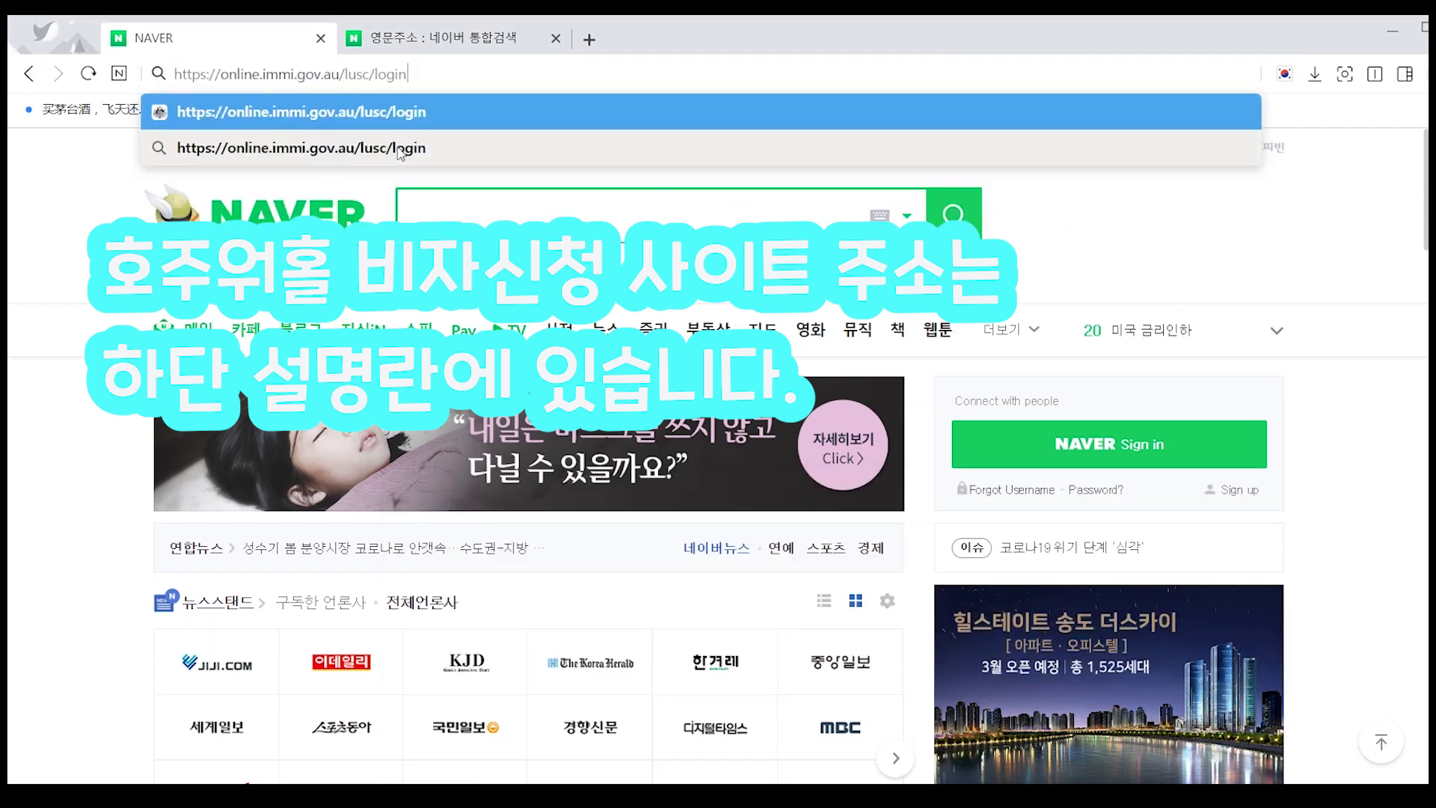
key("Return")
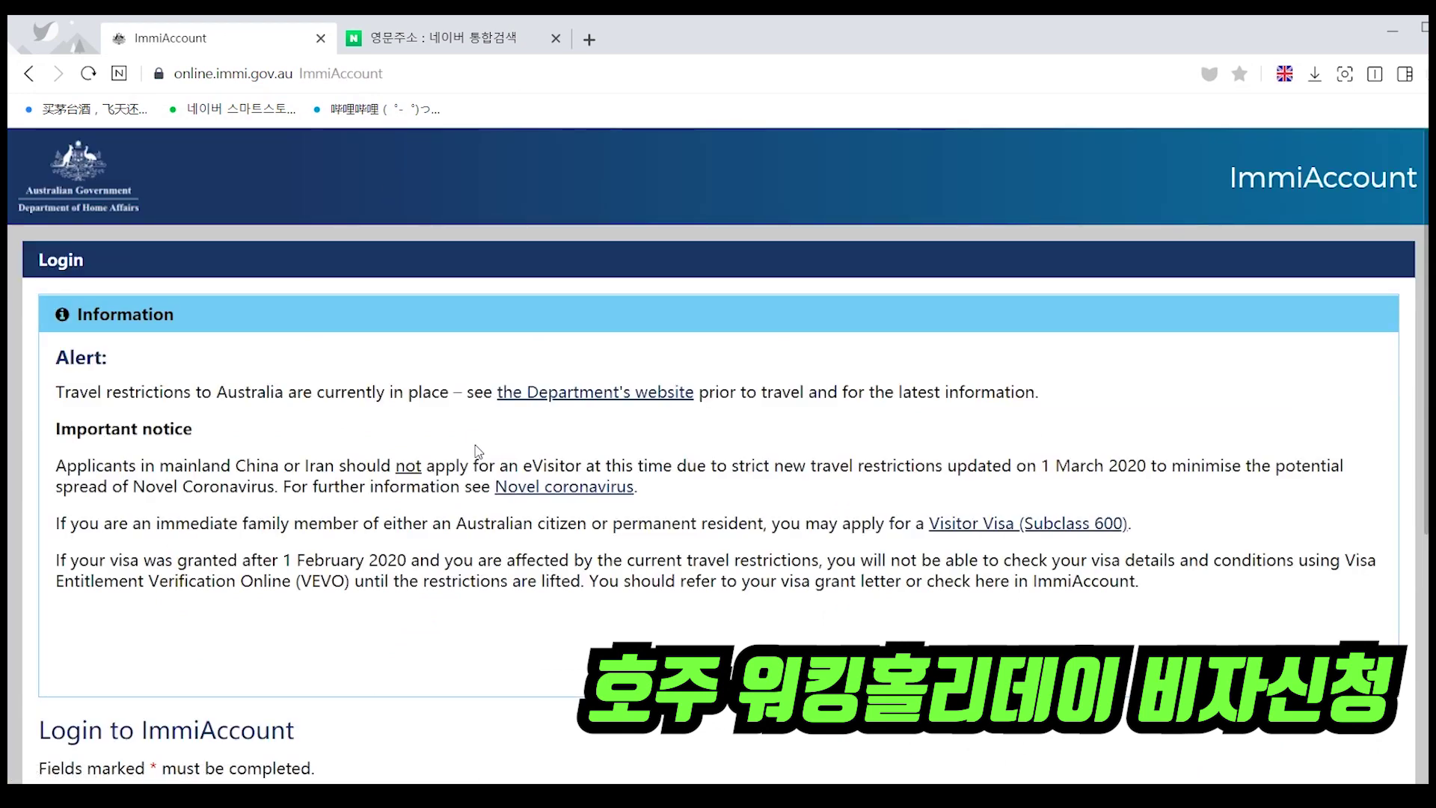
- Go to the Create ImmiAccount registration form from the login page
scroll(463, 434, "down", 5)
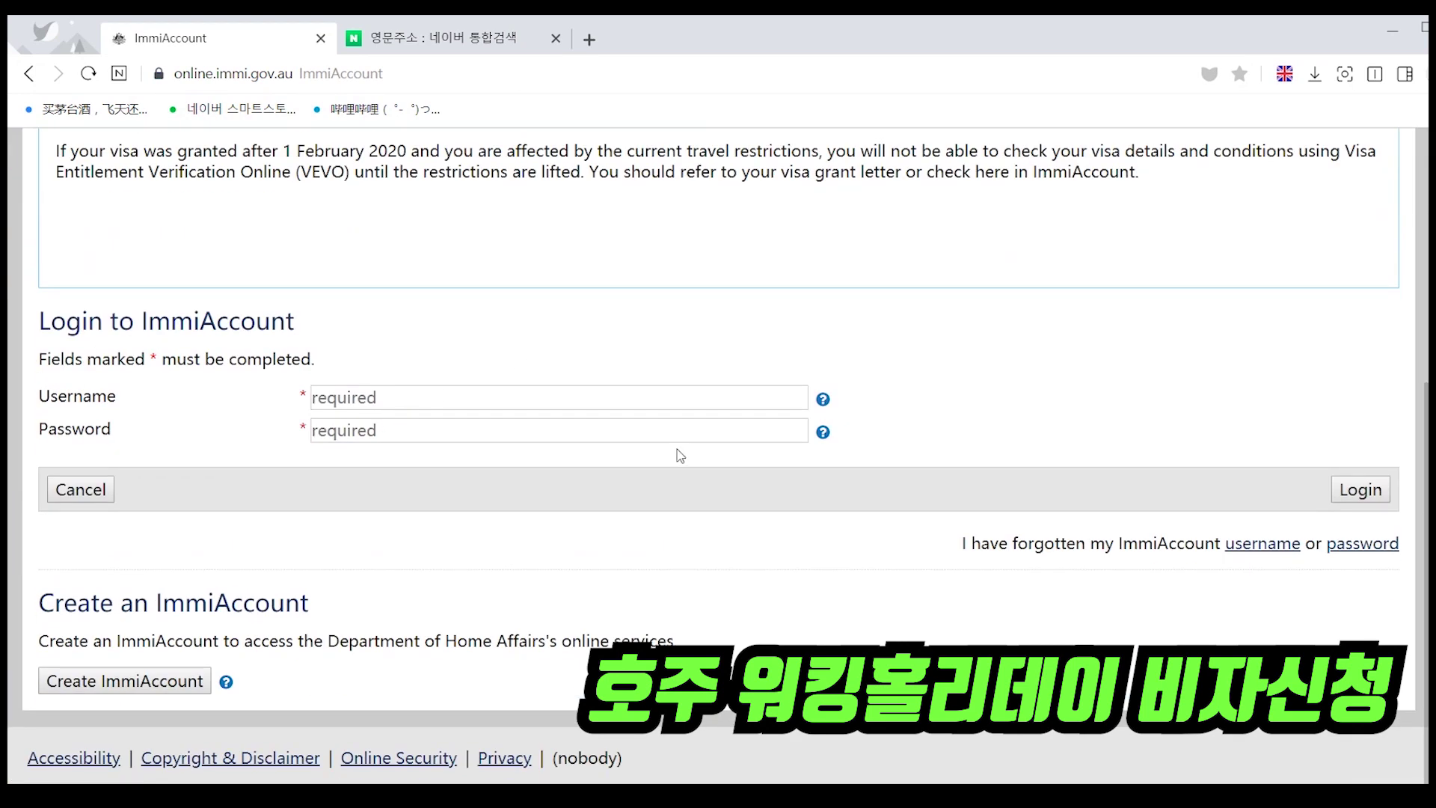
scroll(564, 402, "up", 1)
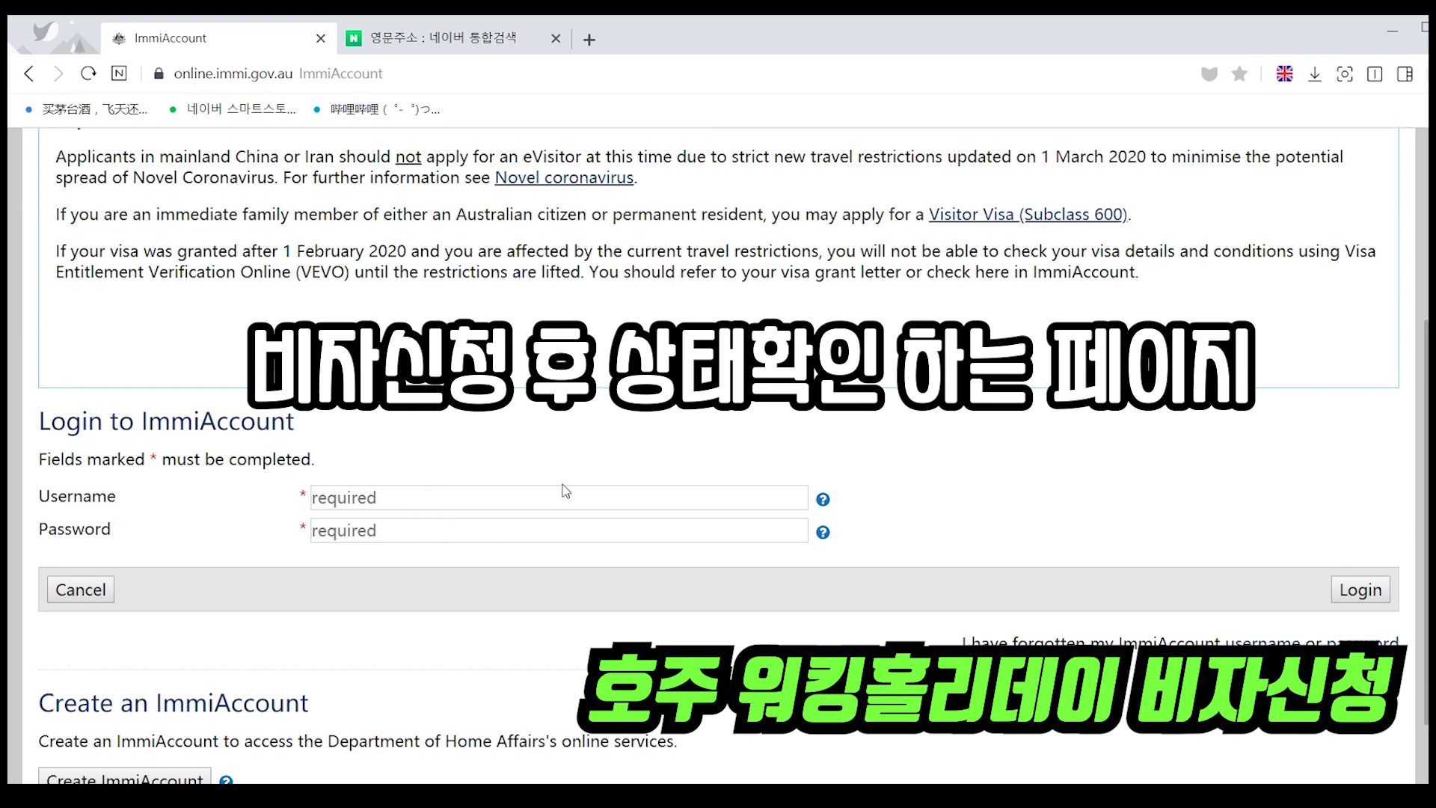
scroll(592, 442, "down", 2)
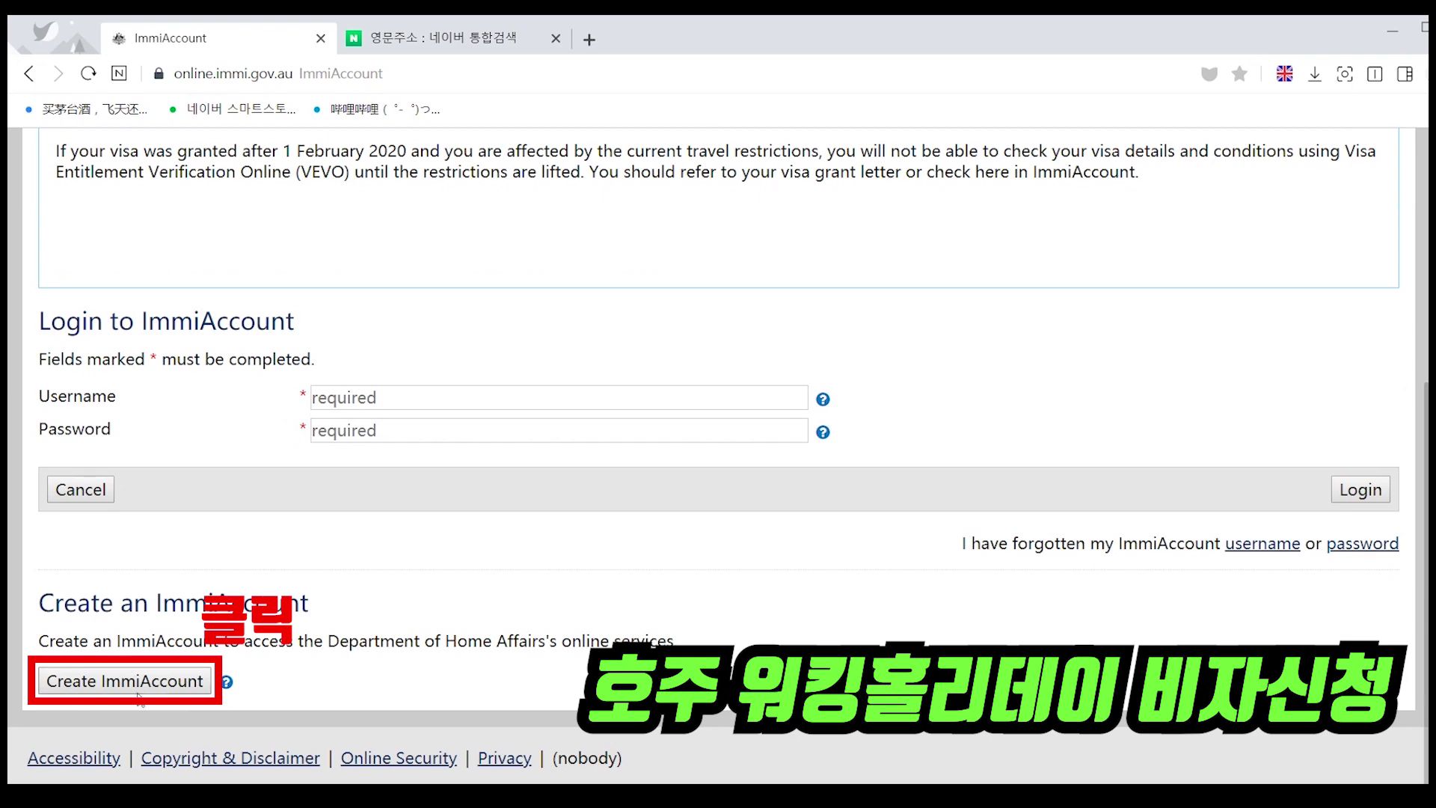
left_click(159, 689)
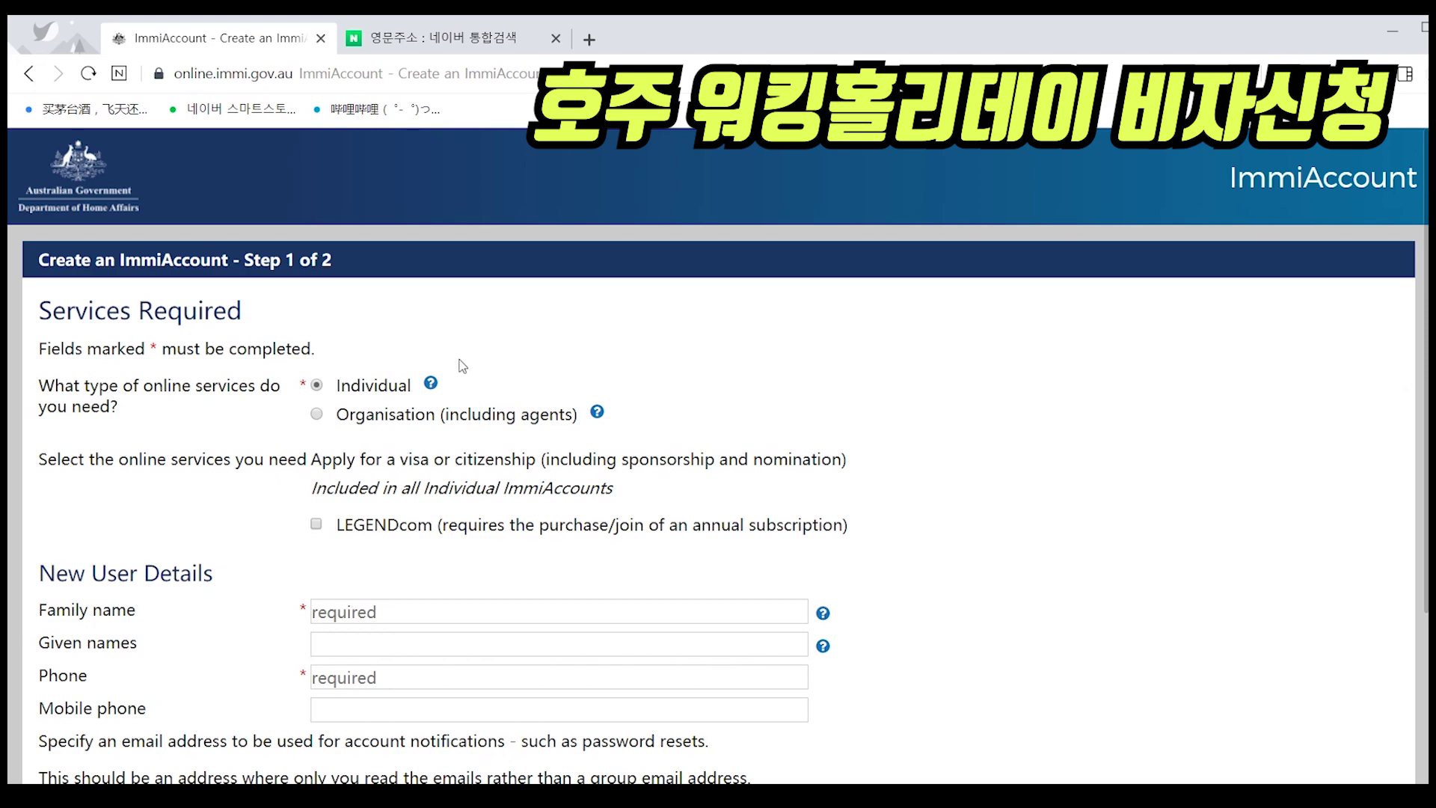
- Keep Individual services and enter the user's family name and given names in capitals
left_click_drag(337, 385, 409, 387)
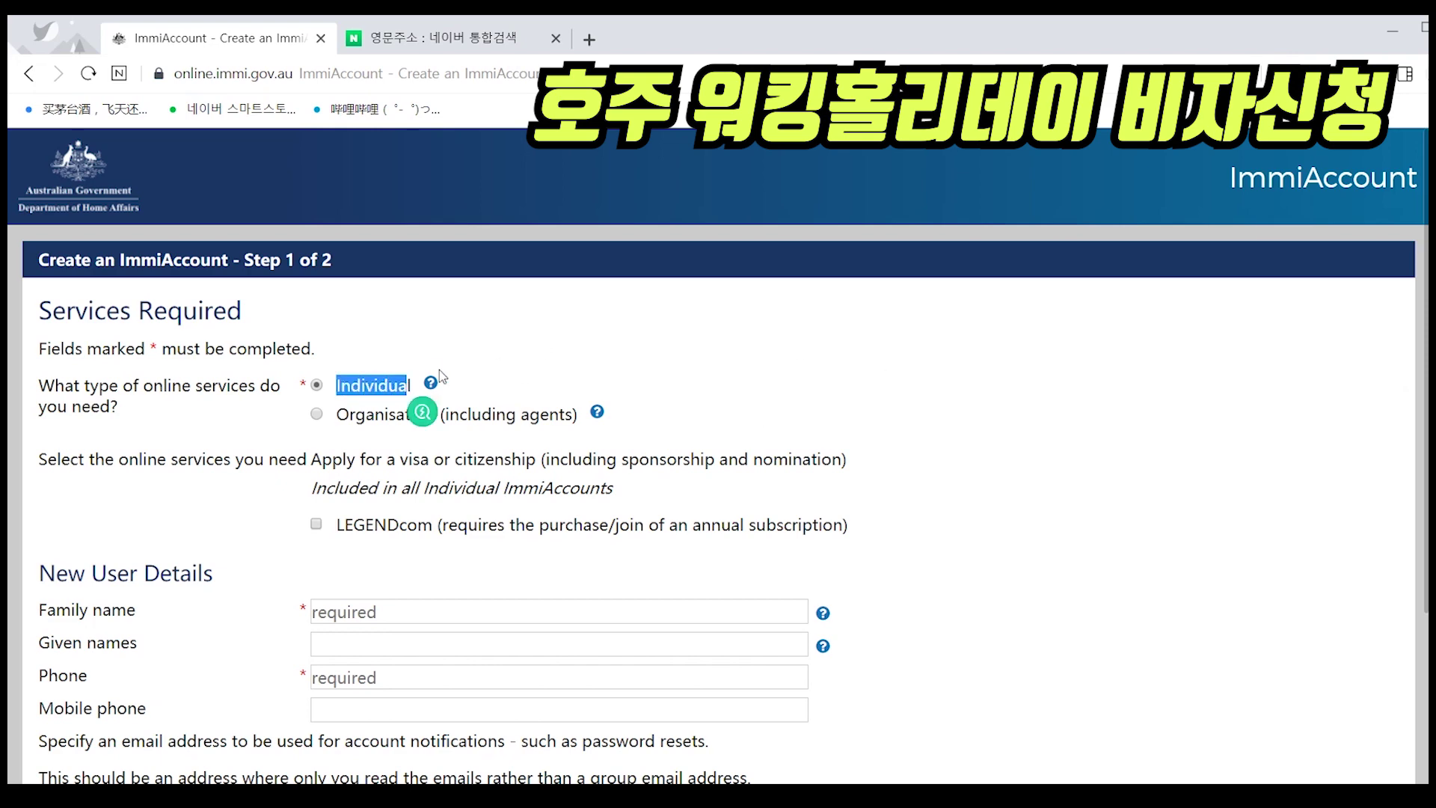
scroll(587, 344, "down", 3)
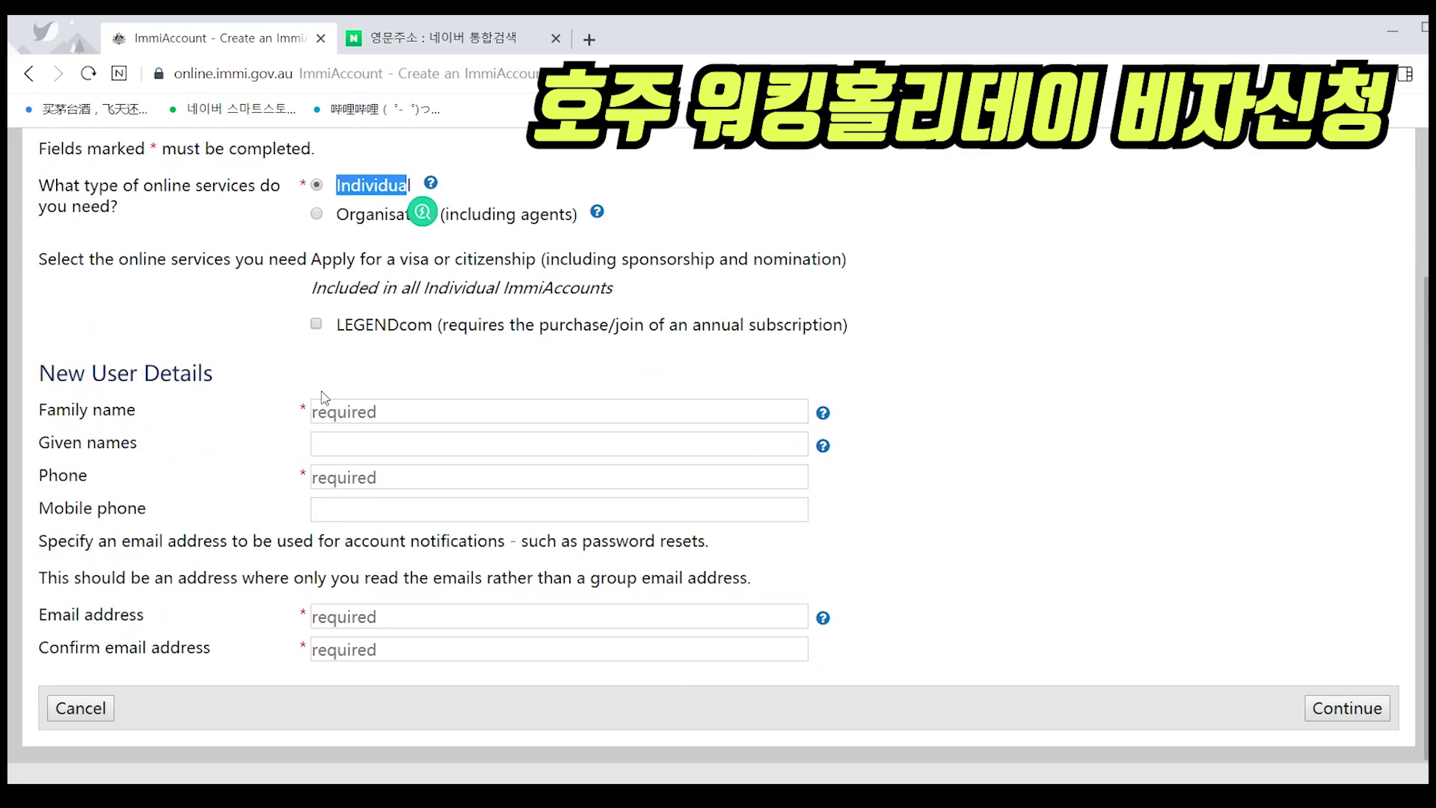
left_click(408, 412)
type("ㅛ")
key("BackSpace")
type("HONG")
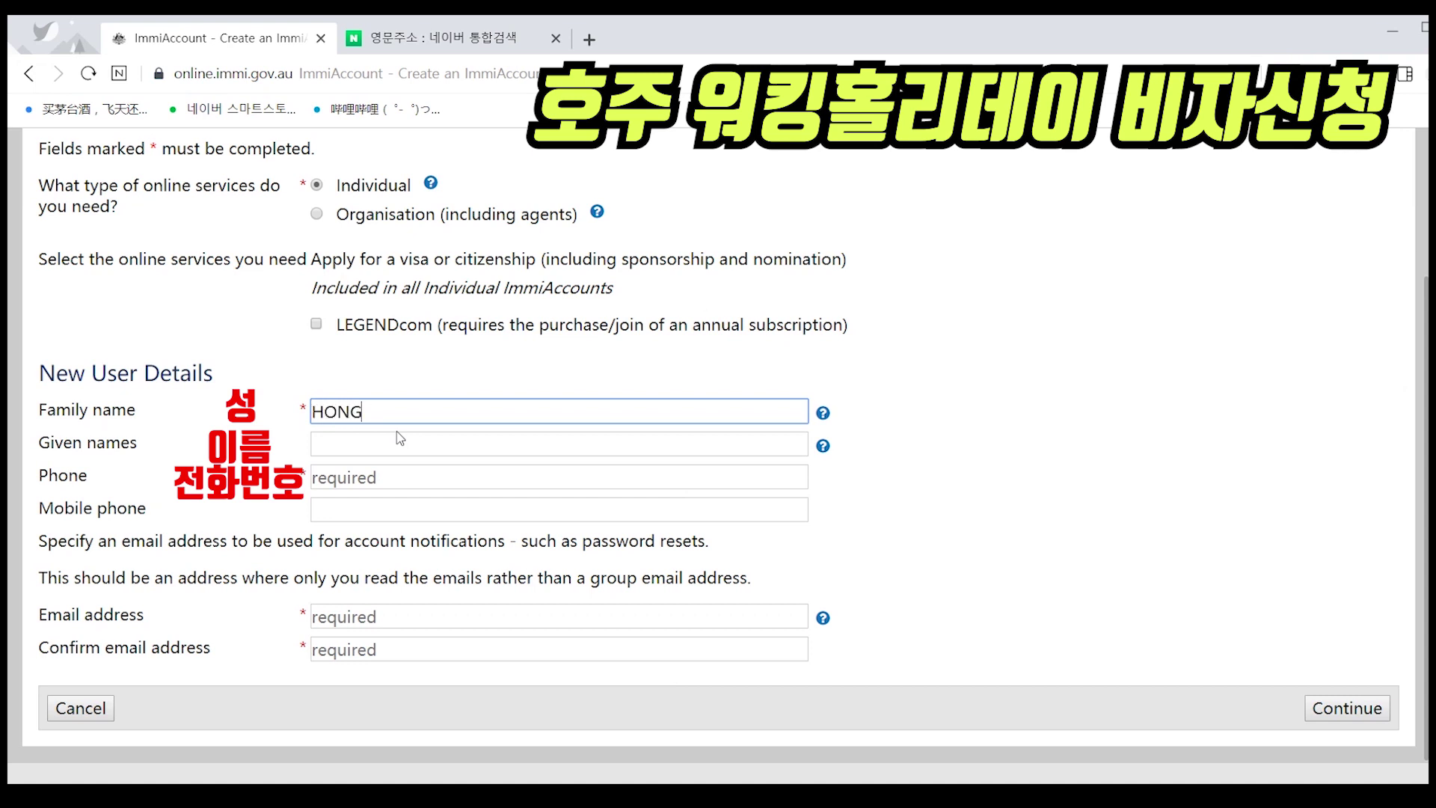
key("Tab")
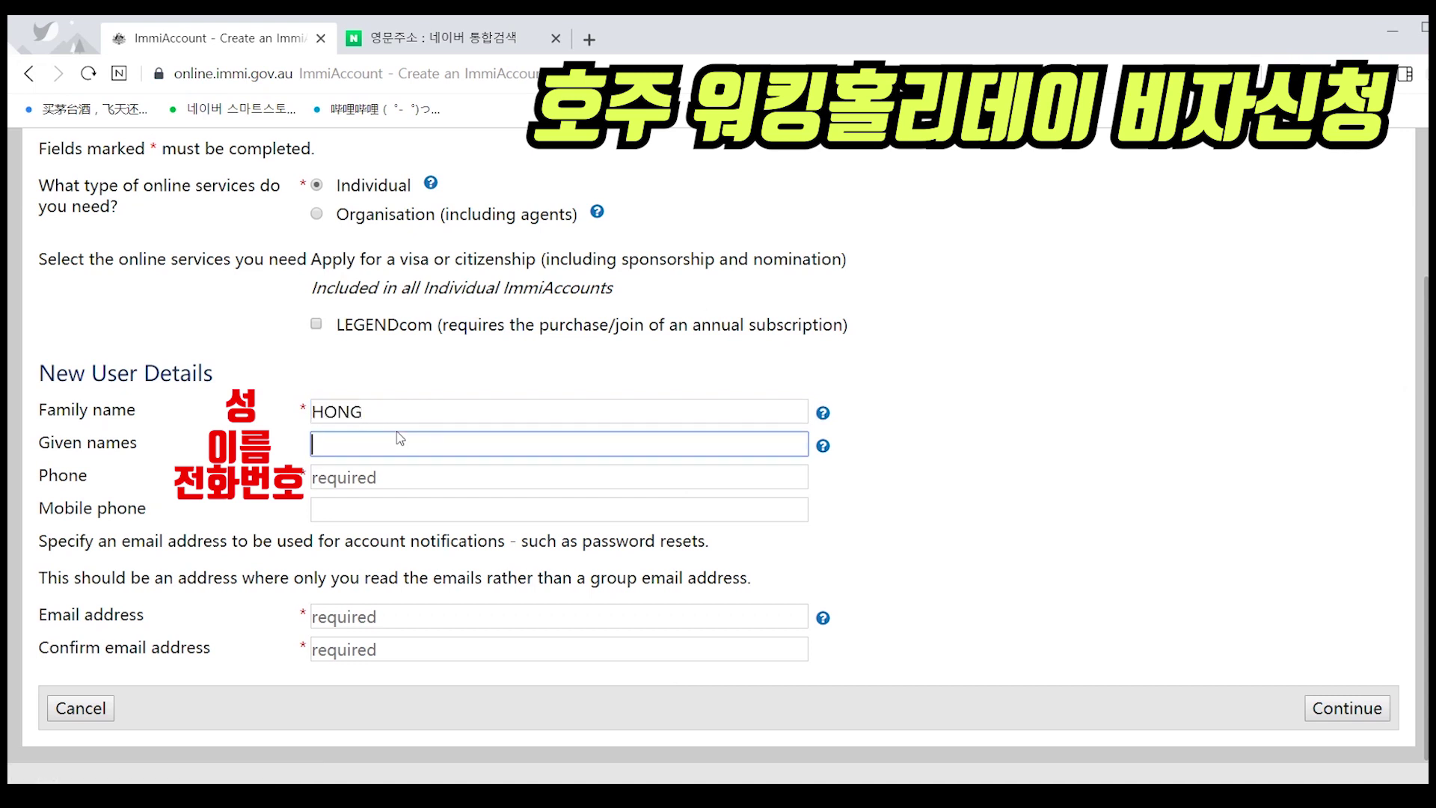
type("GILDONG")
- Enter the user's phone number, including its country code
left_click(388, 479)
type("82")
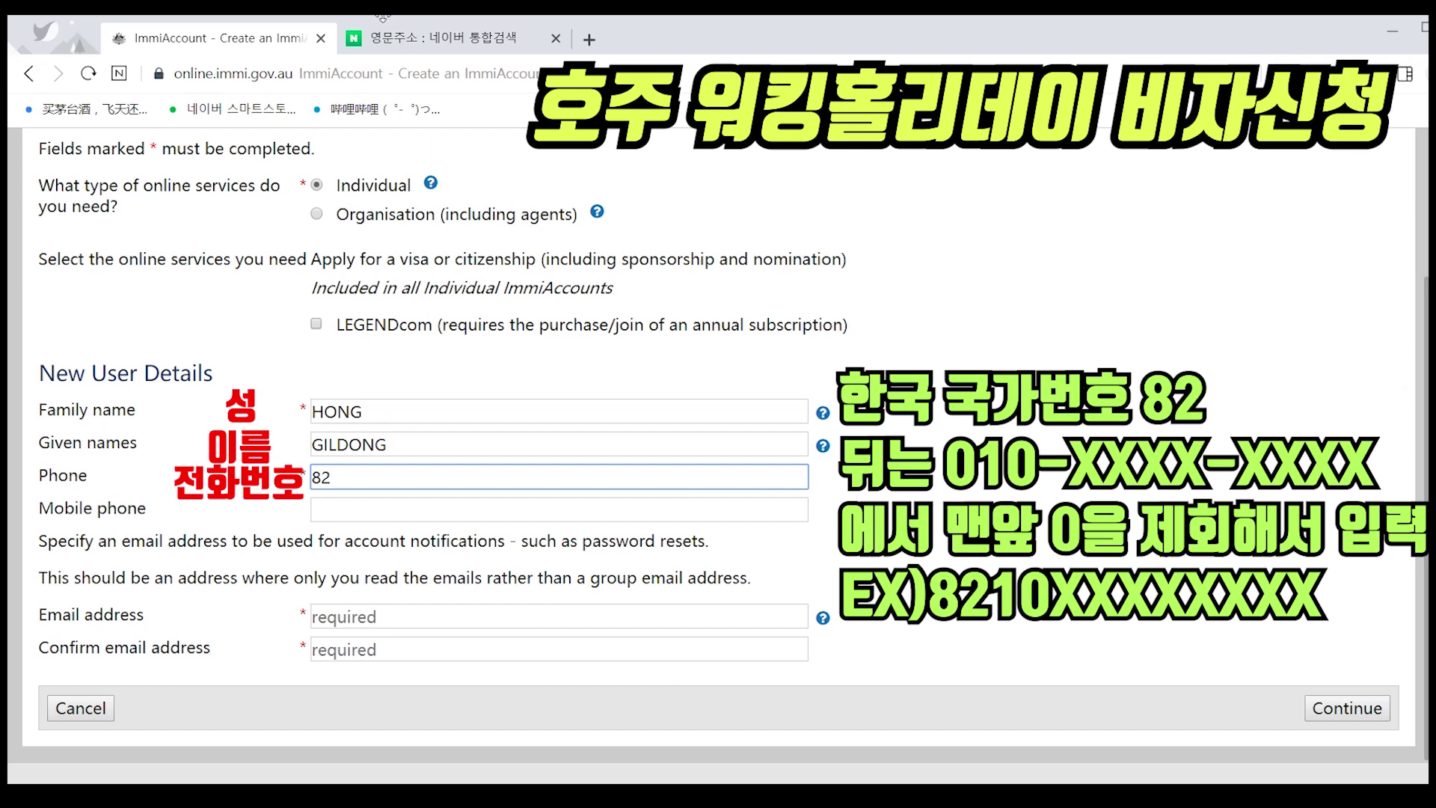
type("1012341234")
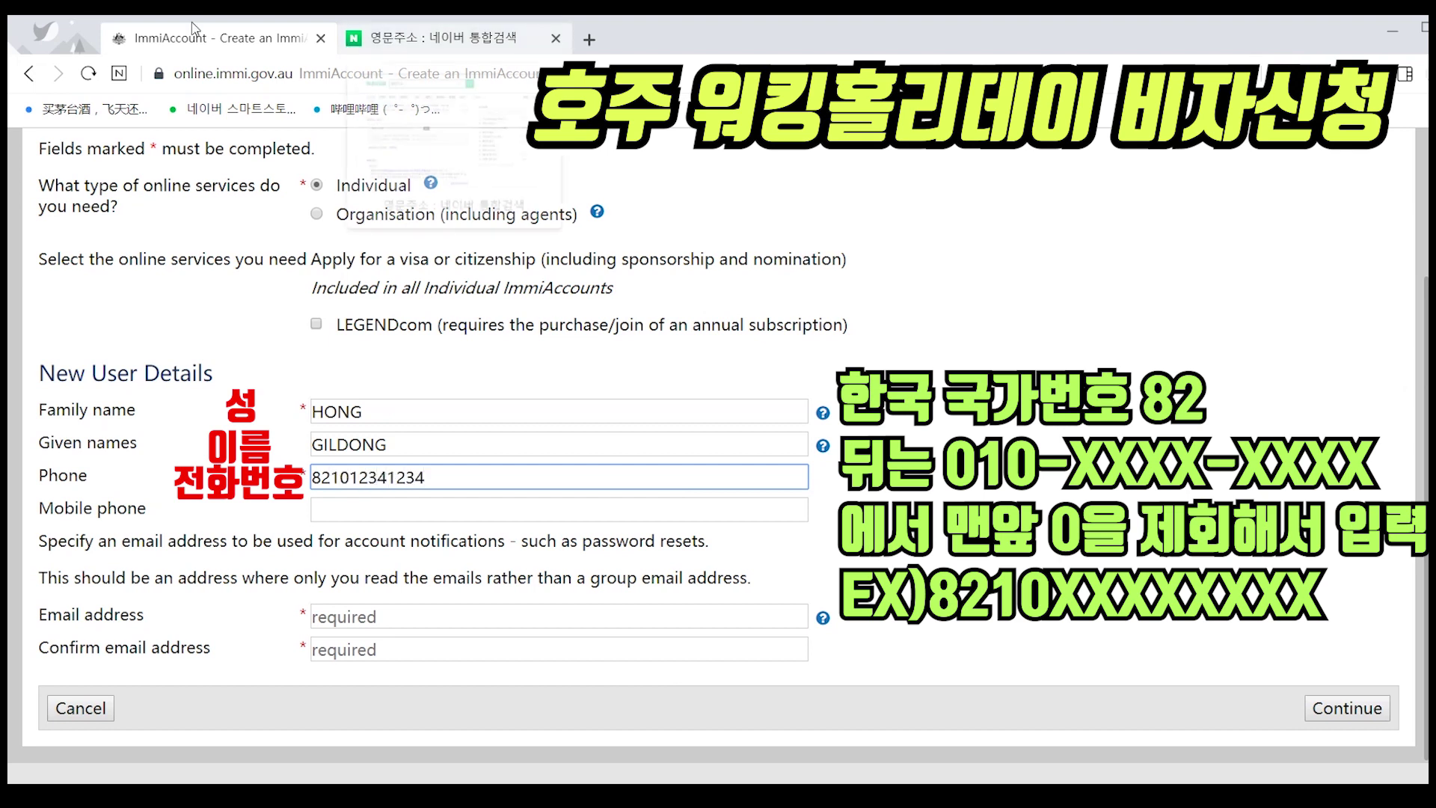
left_click(1136, 495)
scroll(1003, 419, "down", 1)
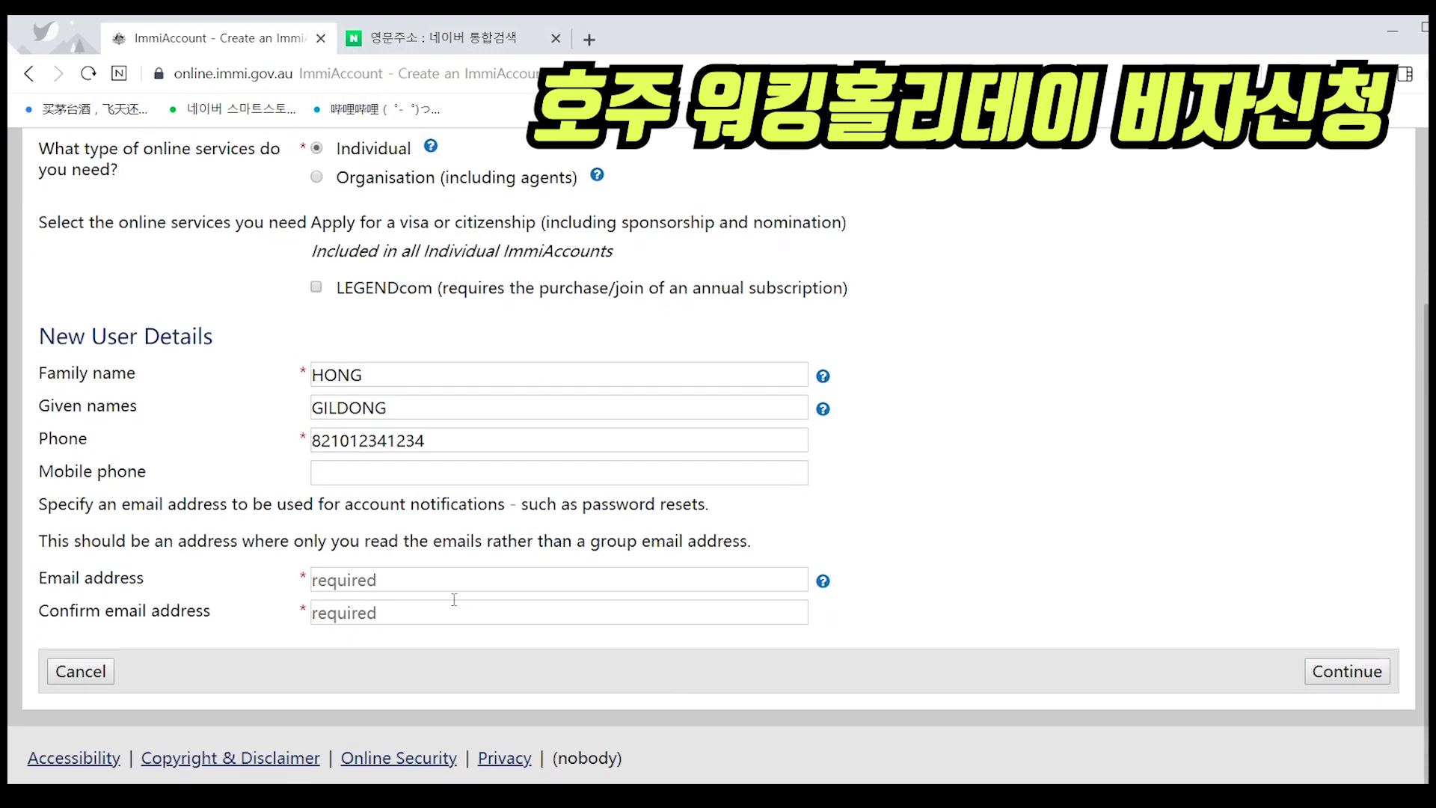
- Enter the user's e-mail address in both Email and Confirm email, then continue to step 2
left_click(386, 579)
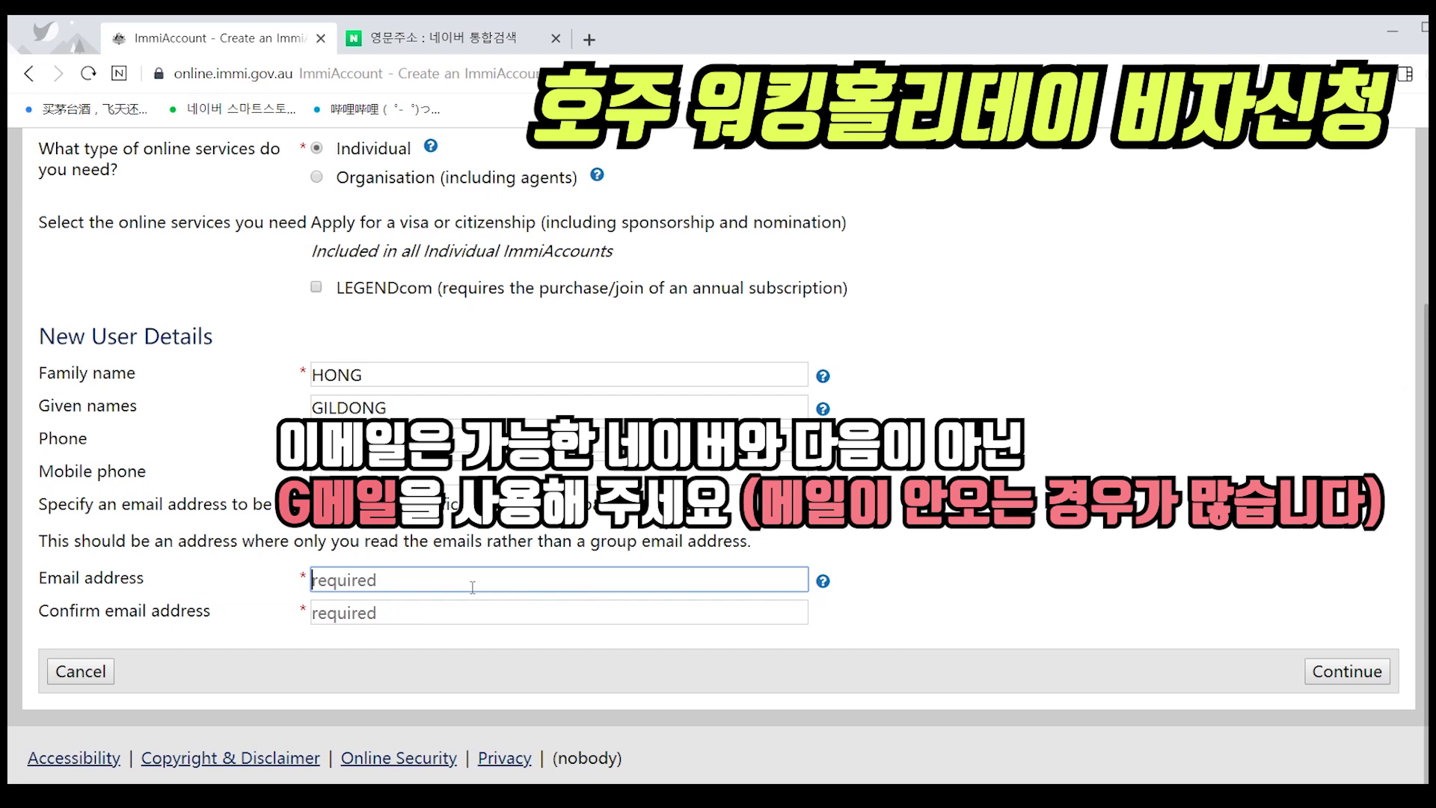
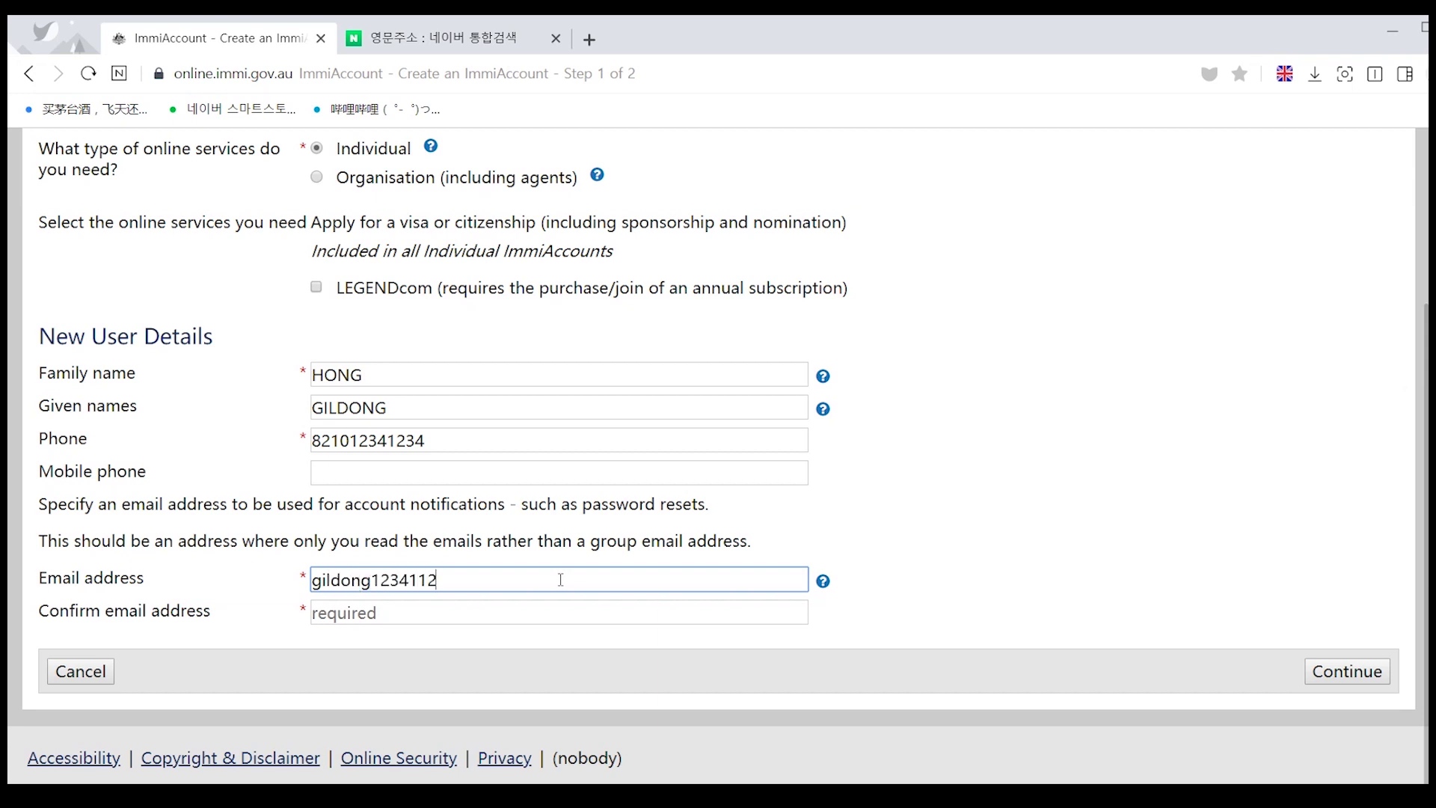
key("ctrl+a")
key("ctrl+c")
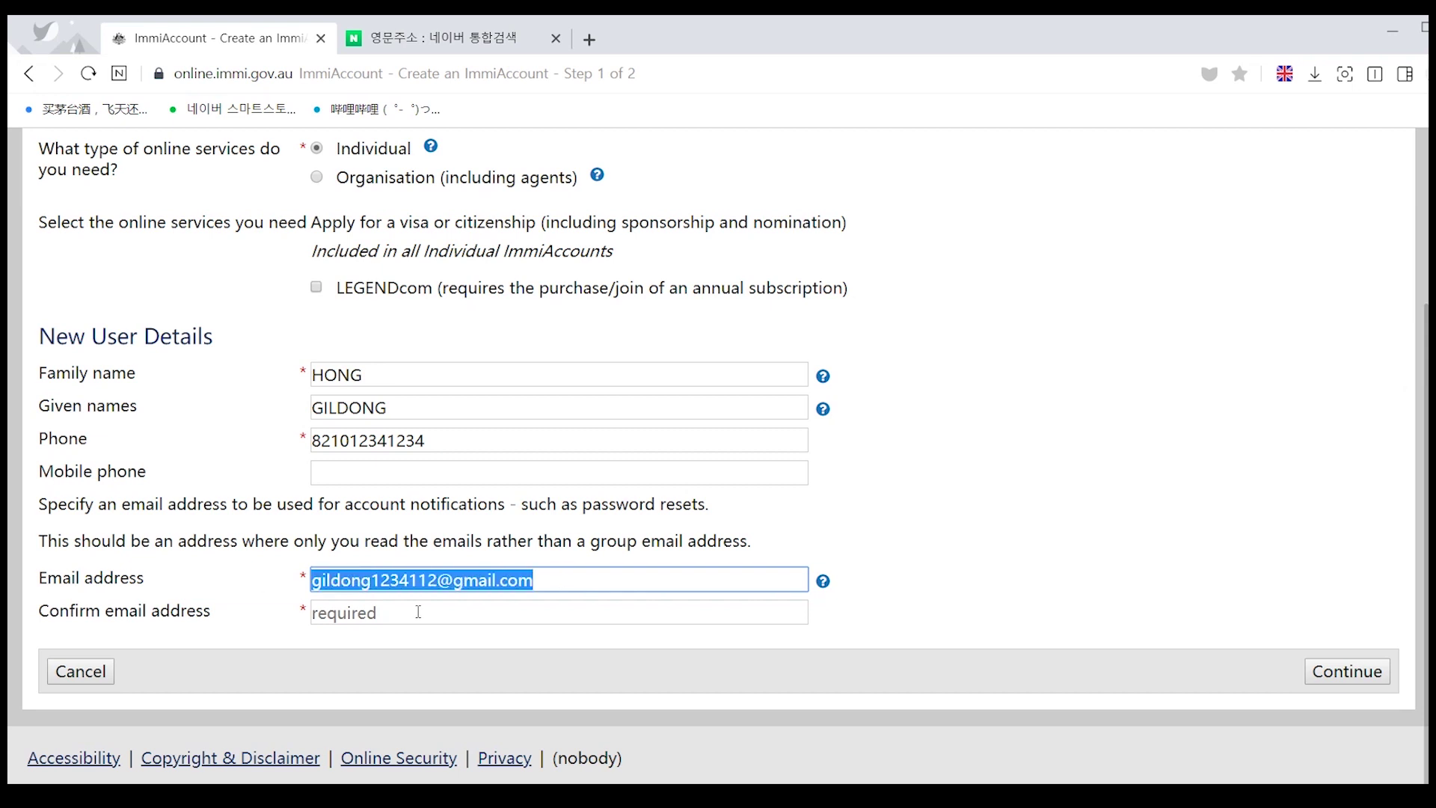
key("Tab")
key("ctrl+v")
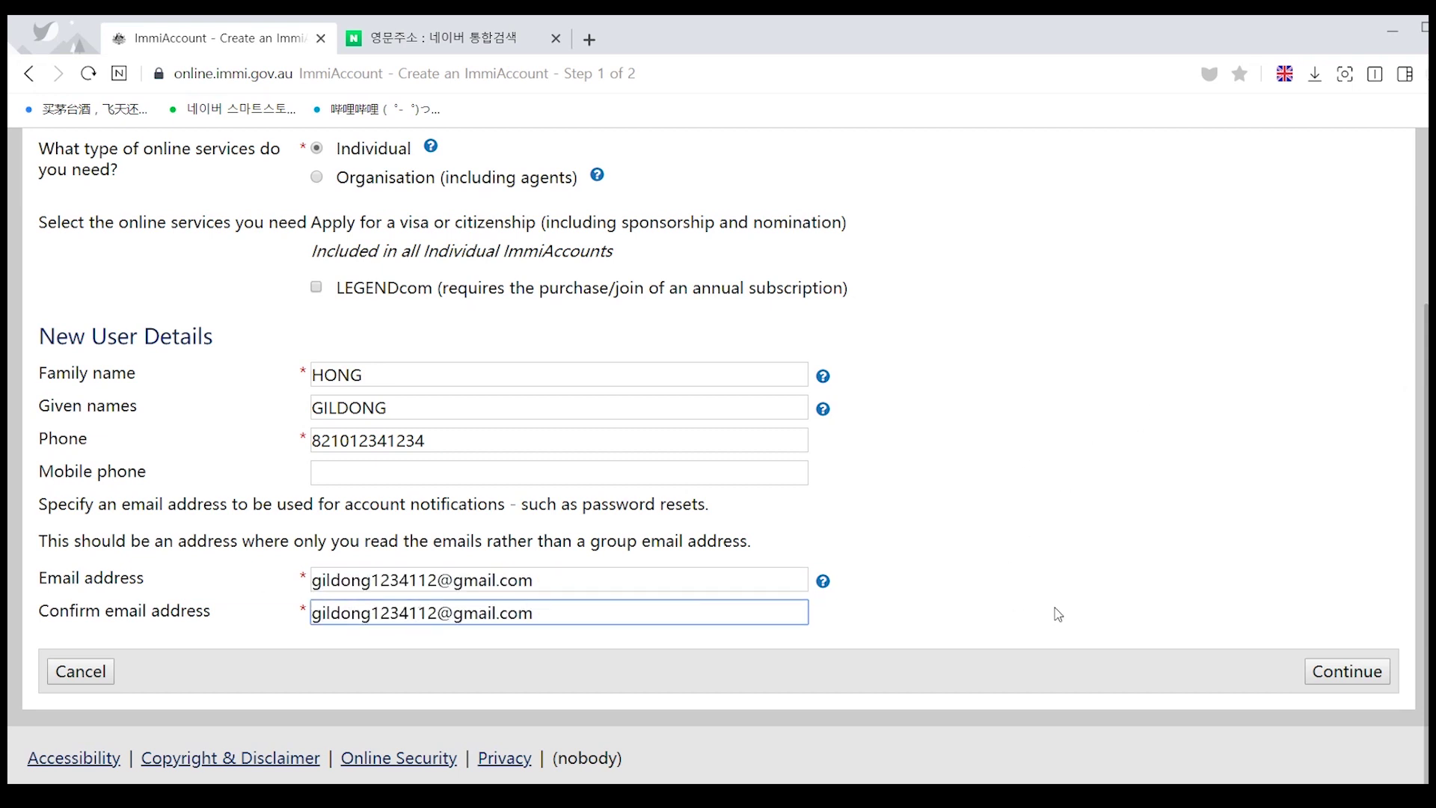
left_click(1349, 673)
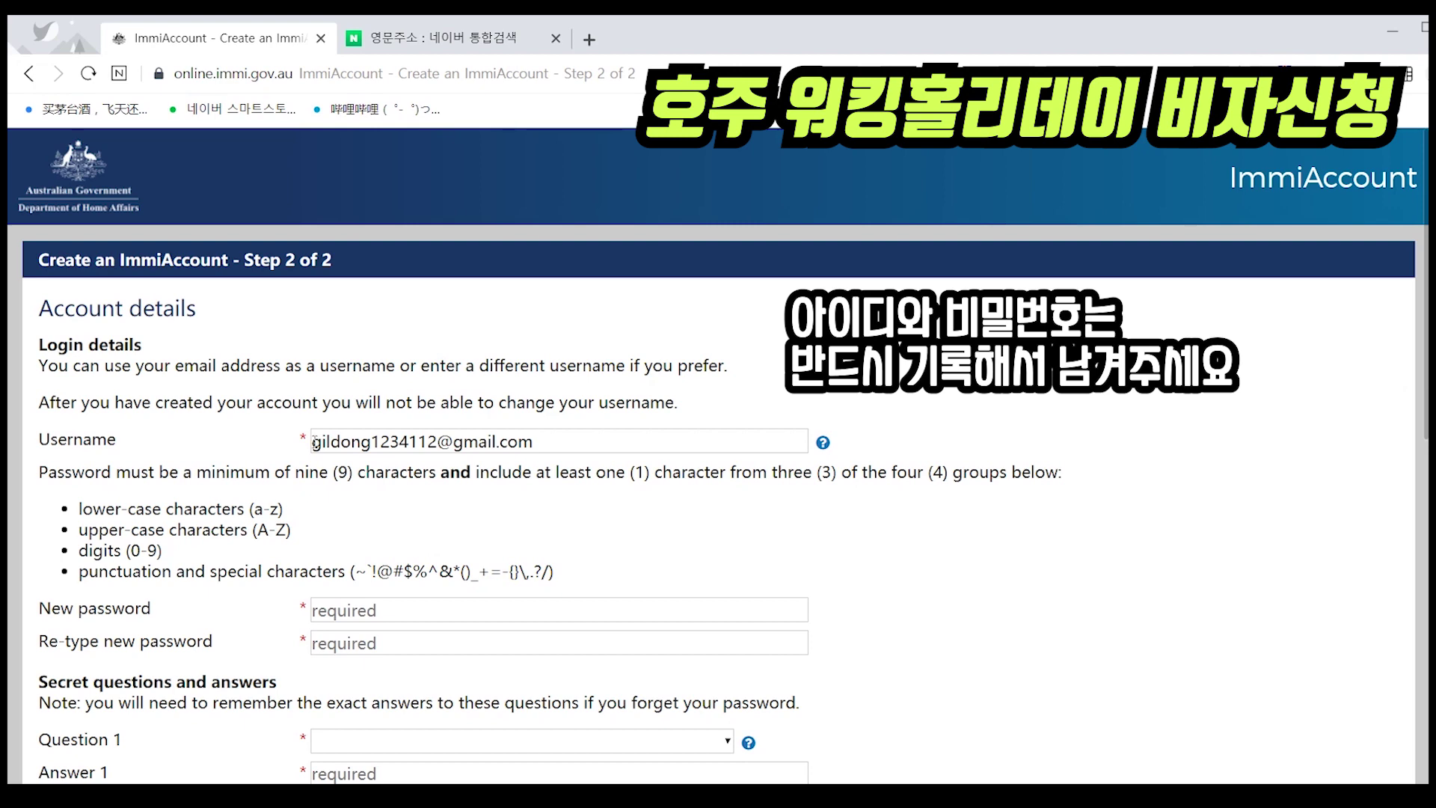
- Type the account password in New password and Re-type new password so they match
scroll(491, 500, "down", 1)
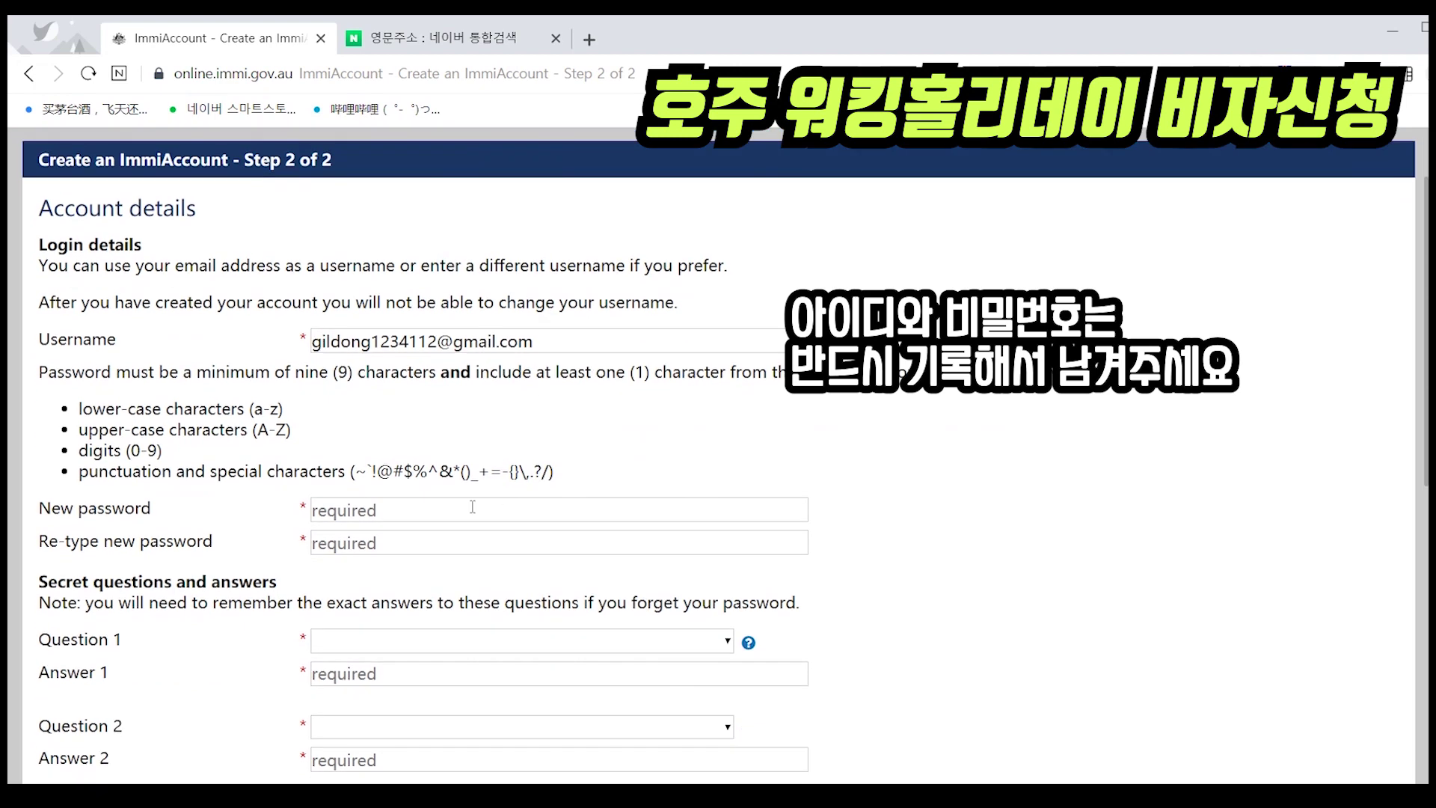
left_click(409, 510)
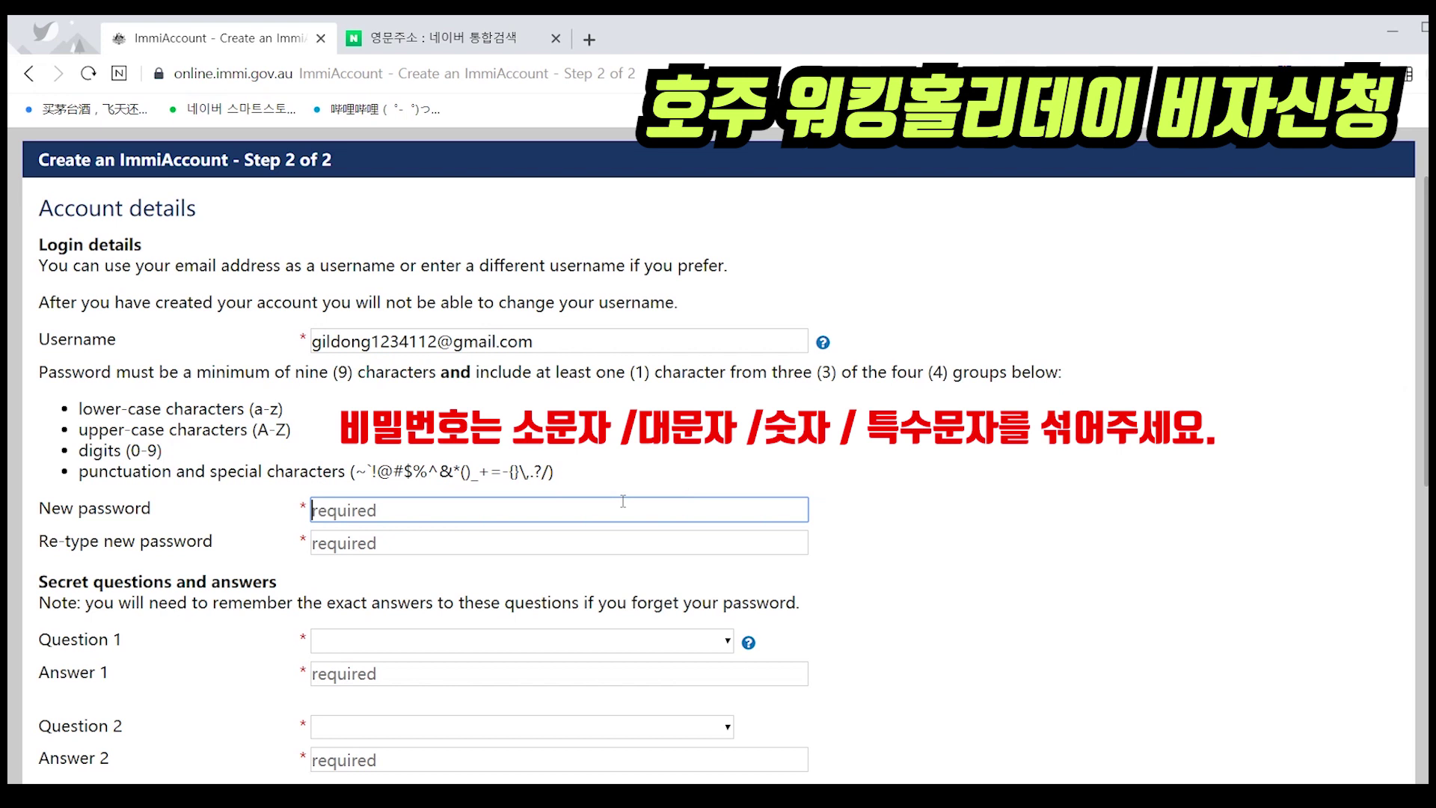
type("A")
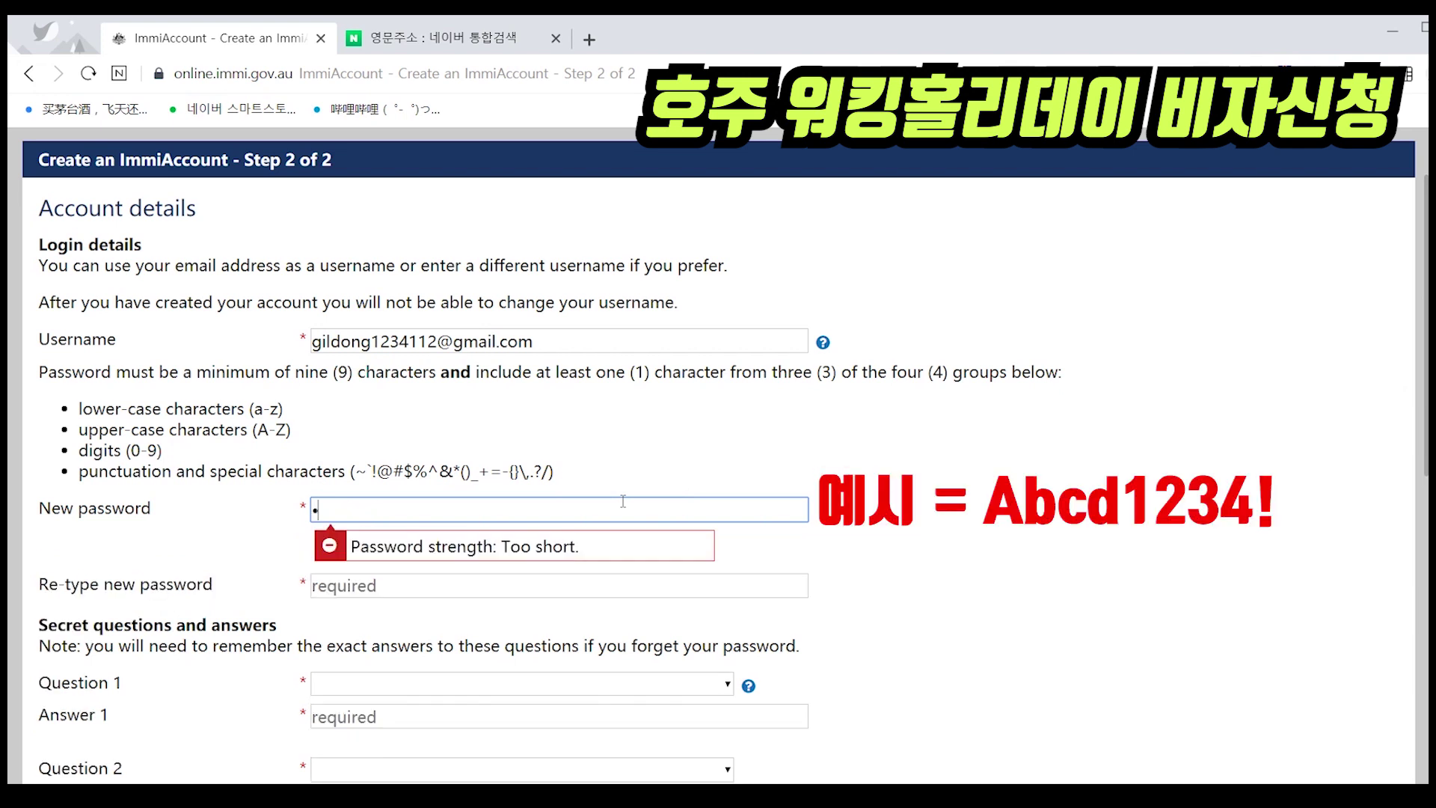
type("bcd1234!")
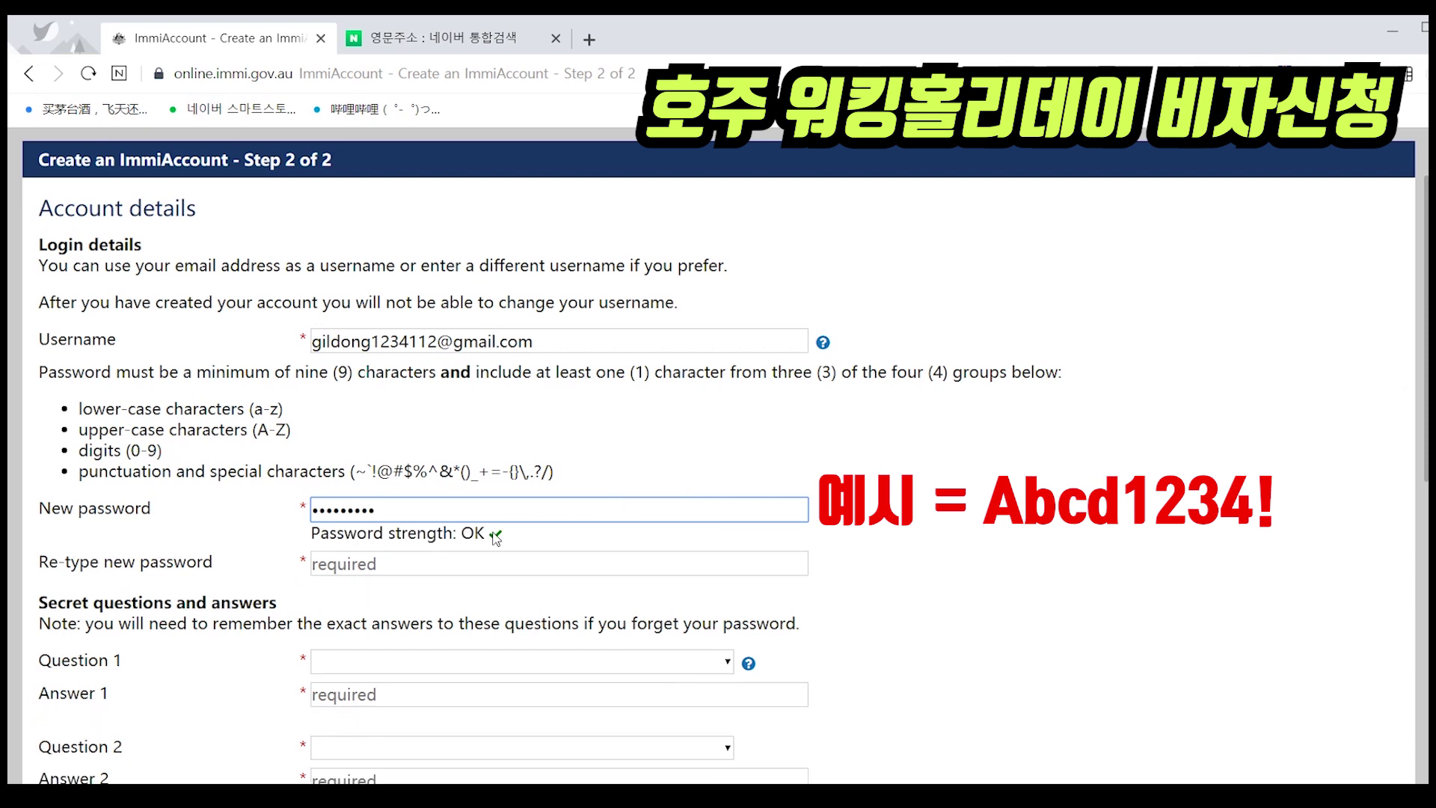
left_click(435, 568)
type("Abcd")
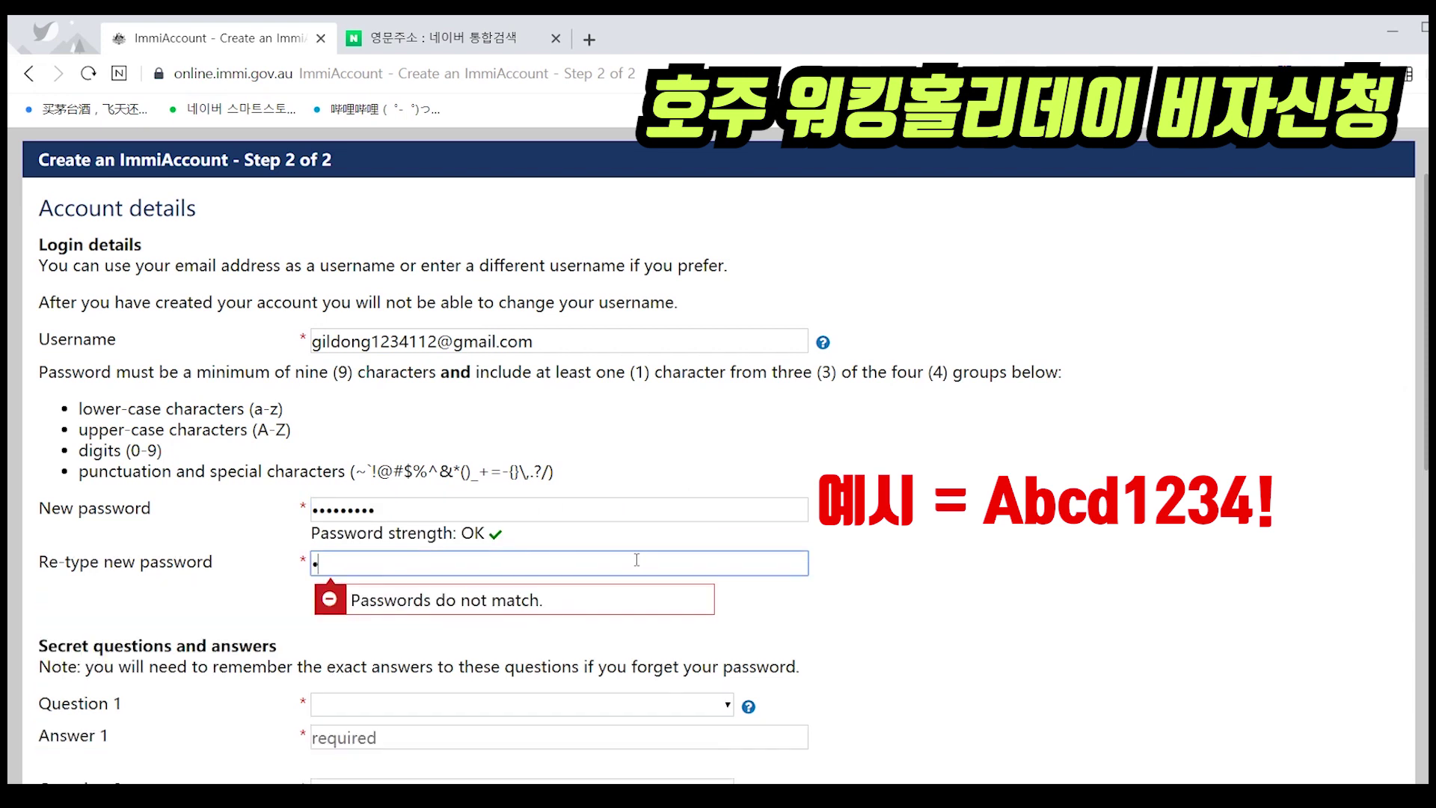
type("1234!")
left_click(910, 592)
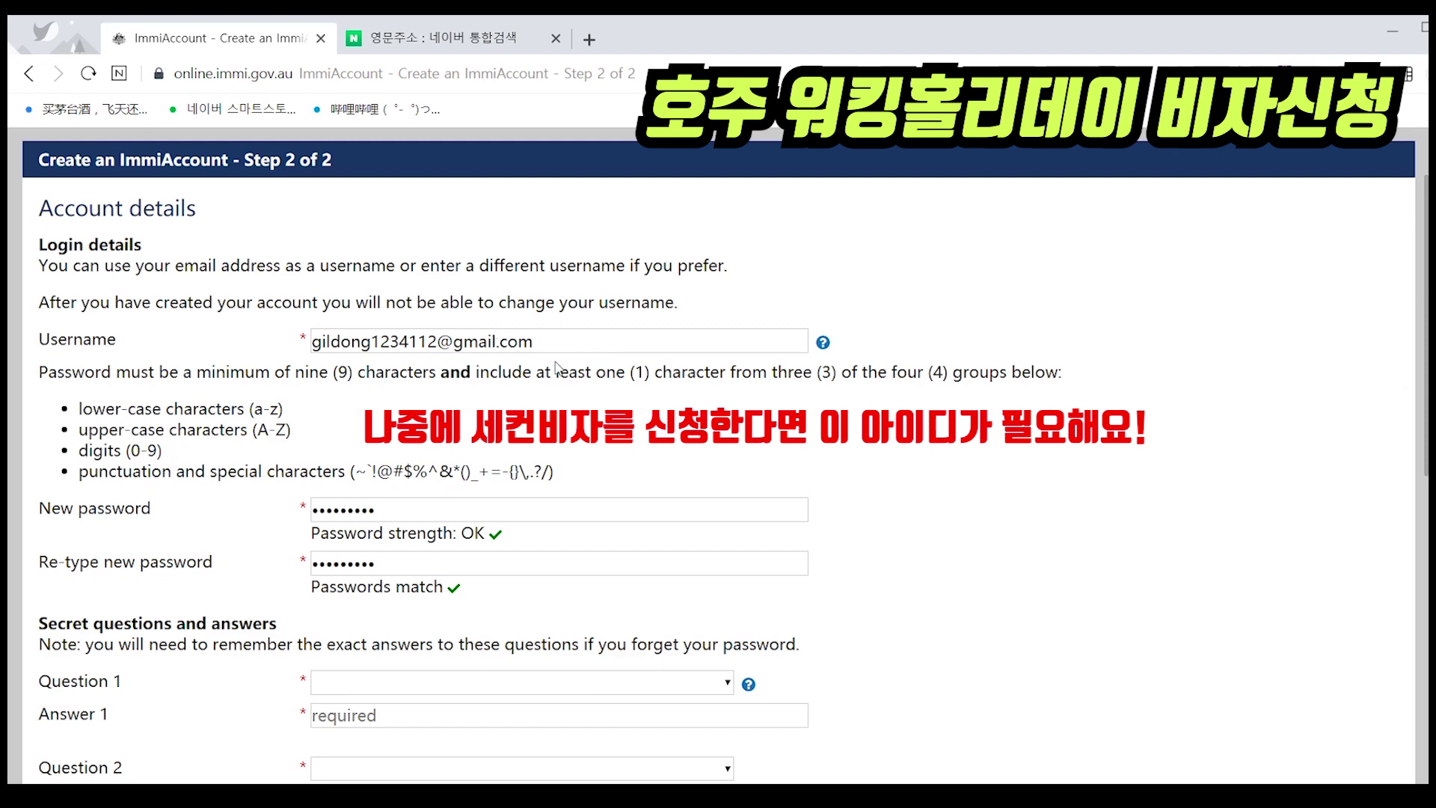
scroll(782, 452, "down", 1)
- Choose 'Where were you born?' as secret question 1 and enter its answer
scroll(721, 447, "down", 2)
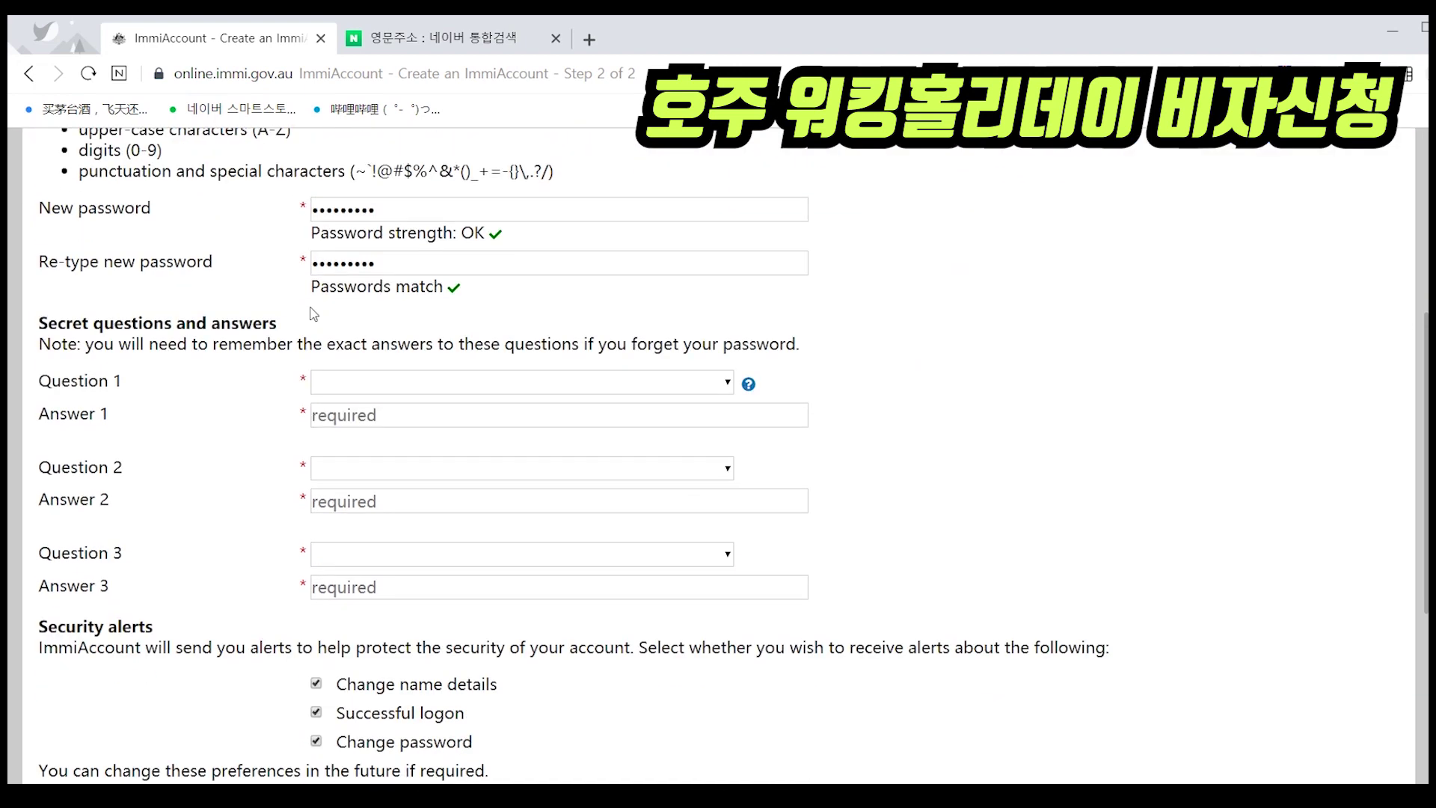
left_click(383, 388)
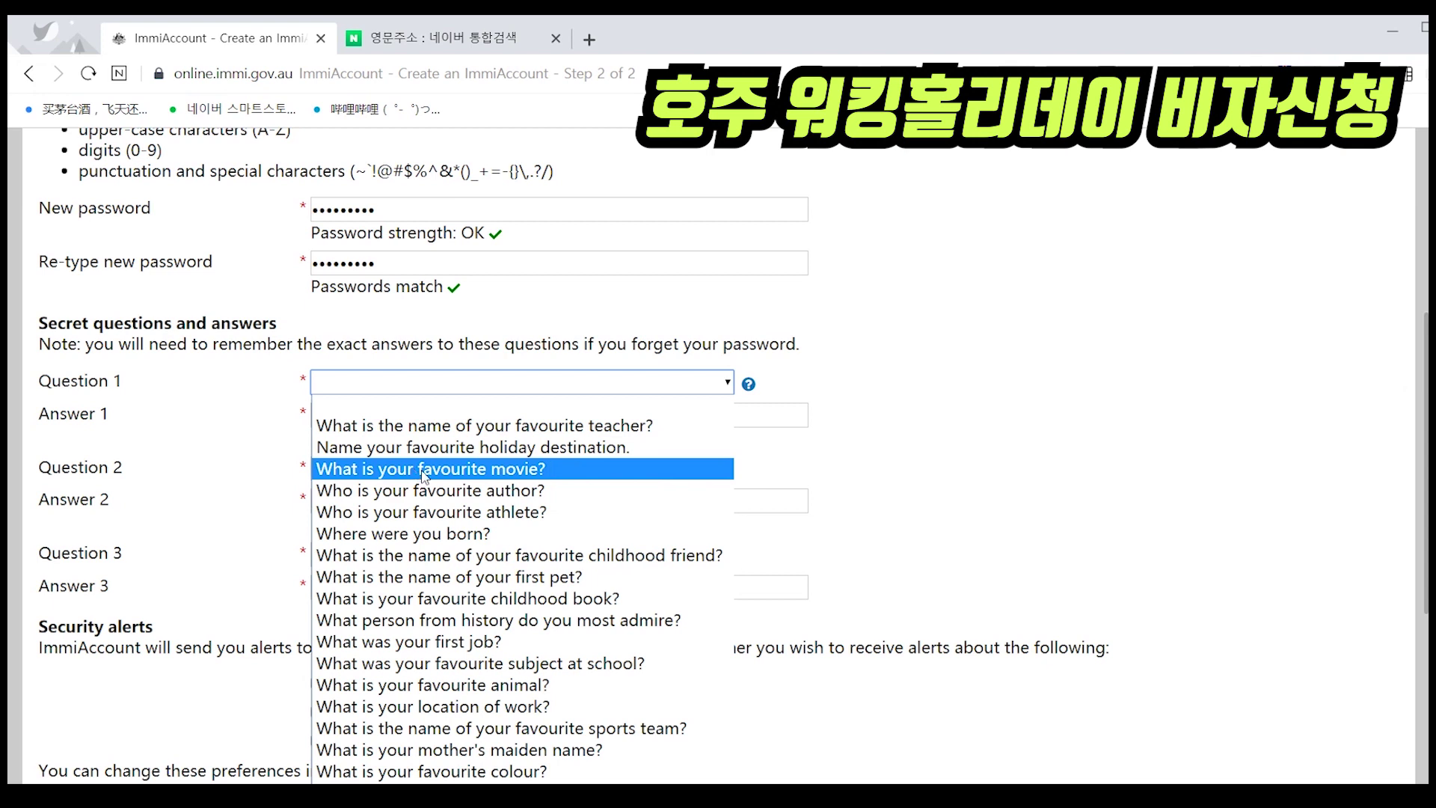
left_click(419, 534)
left_click(412, 420)
type("incheon")
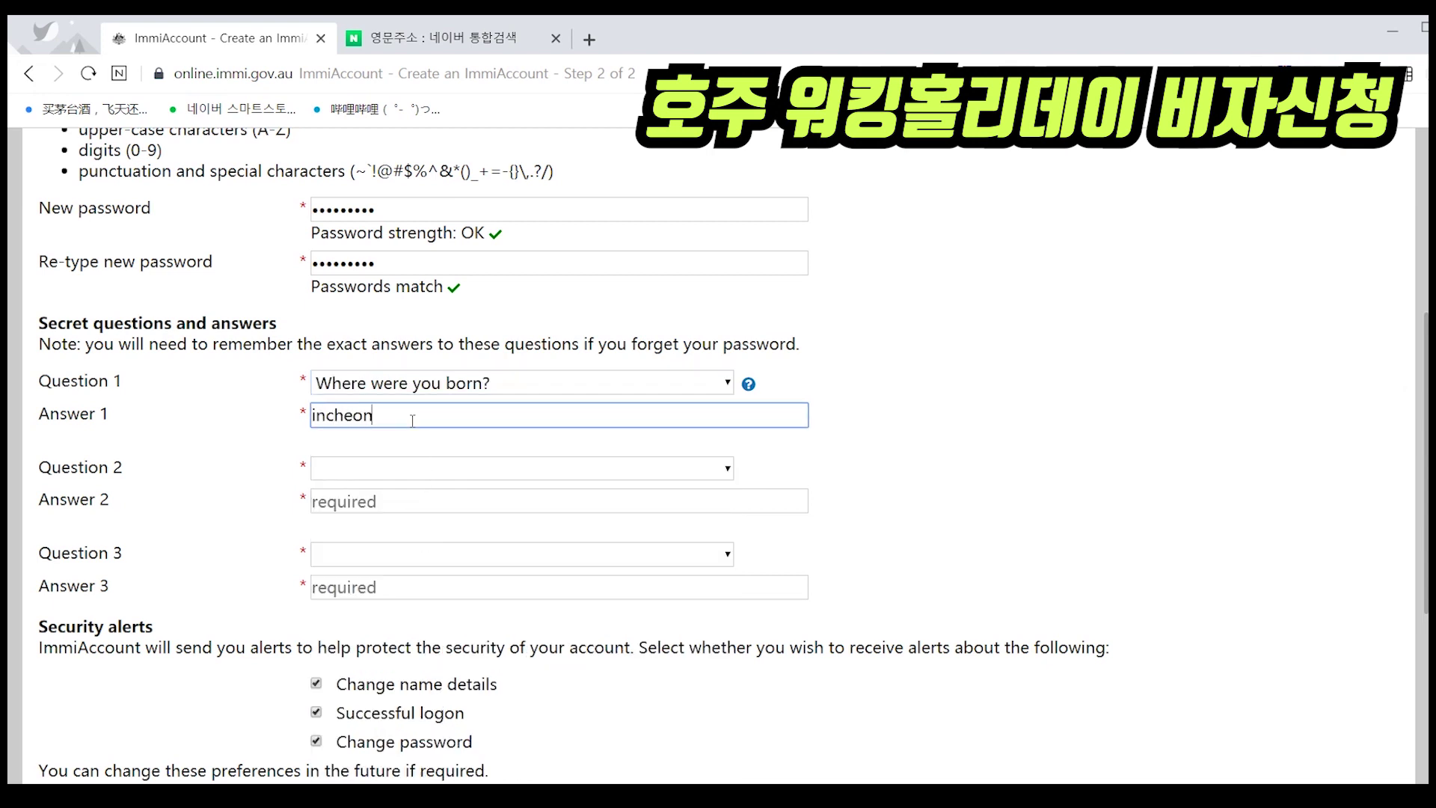
key("Tab")
- Choose favourite colour and favourite animal as questions 2 and 3, answering each
left_click(405, 468)
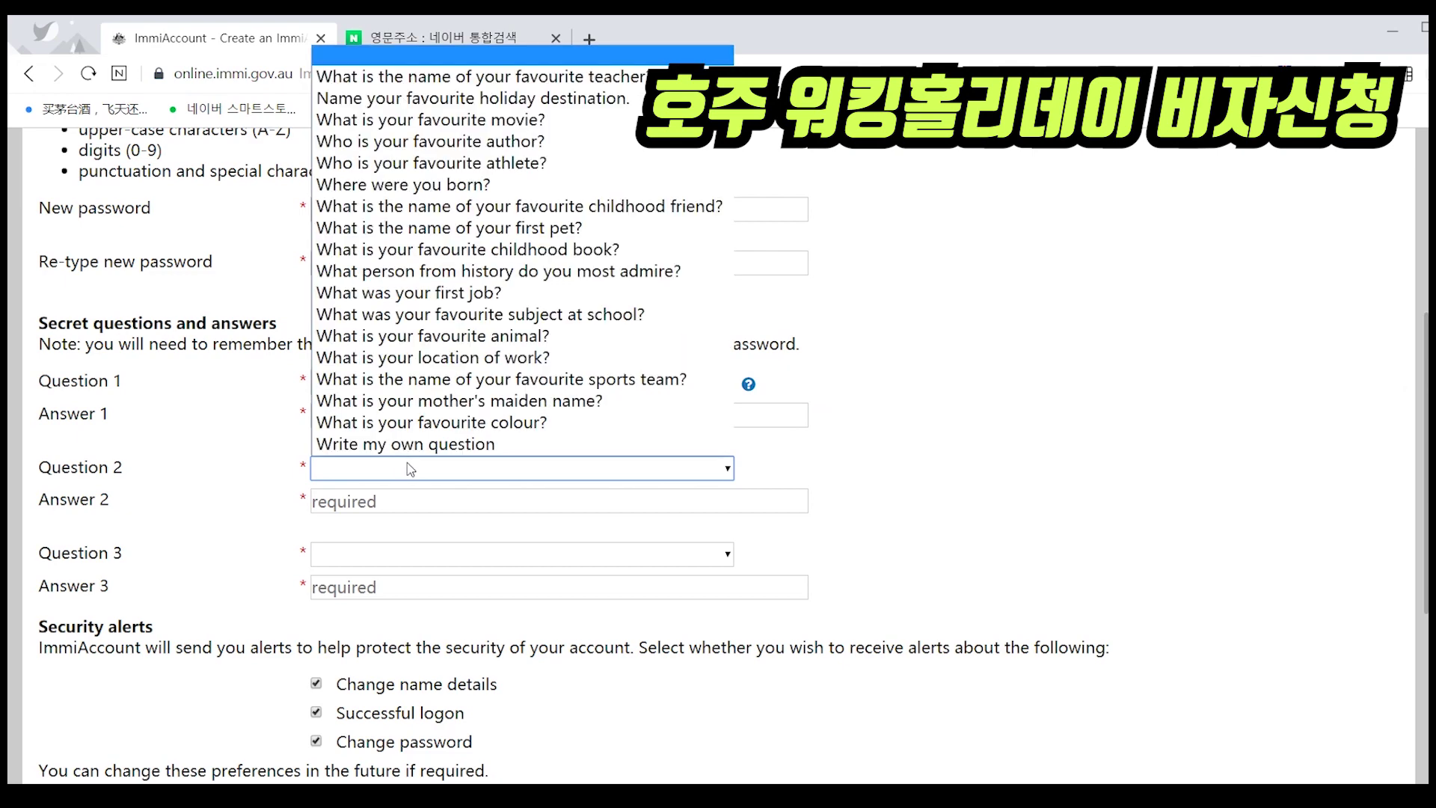
left_click(519, 423)
left_click(449, 499)
type("red")
left_click(417, 560)
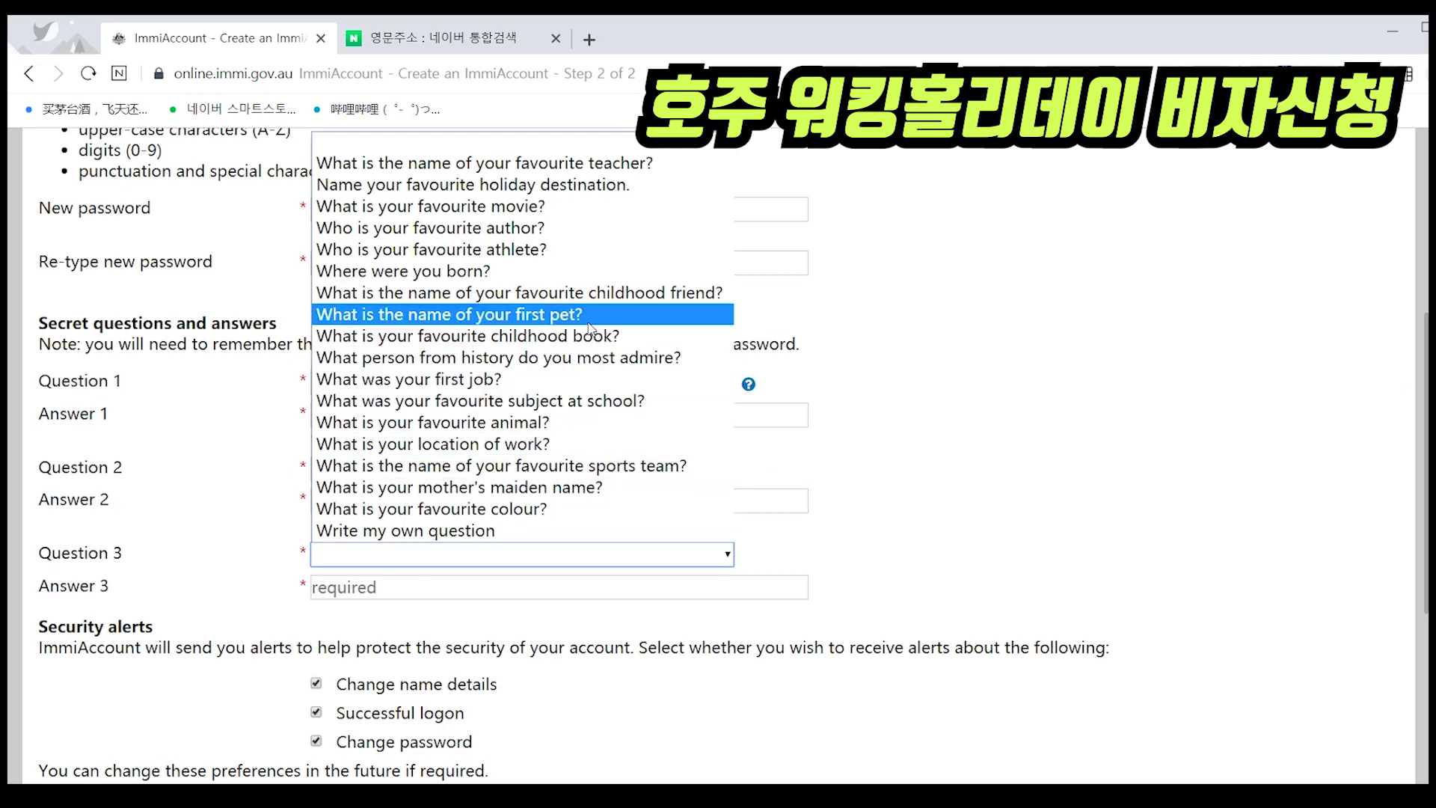
left_click(516, 423)
left_click(438, 590)
type("dog")
left_click(1041, 482)
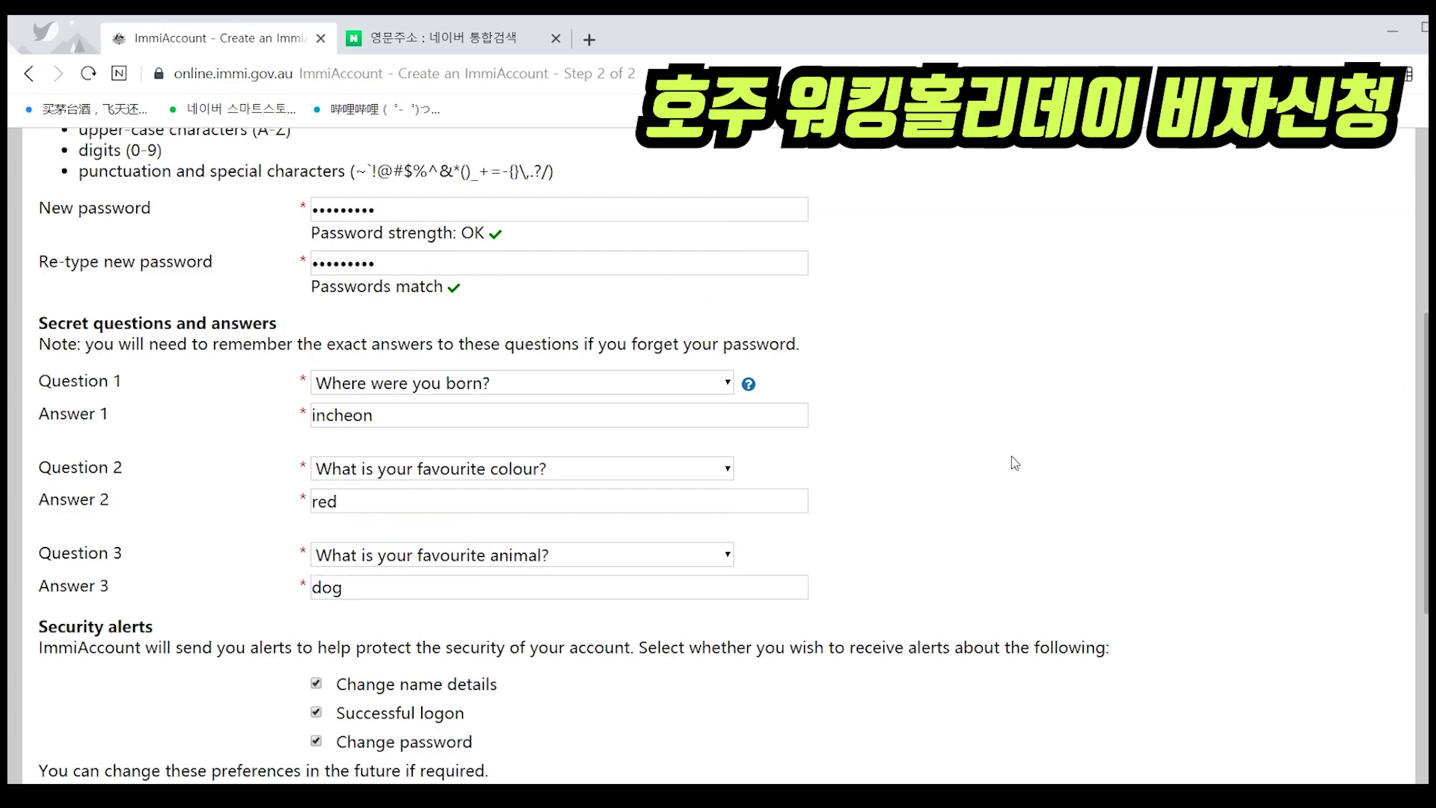
scroll(1009, 460, "down", 4)
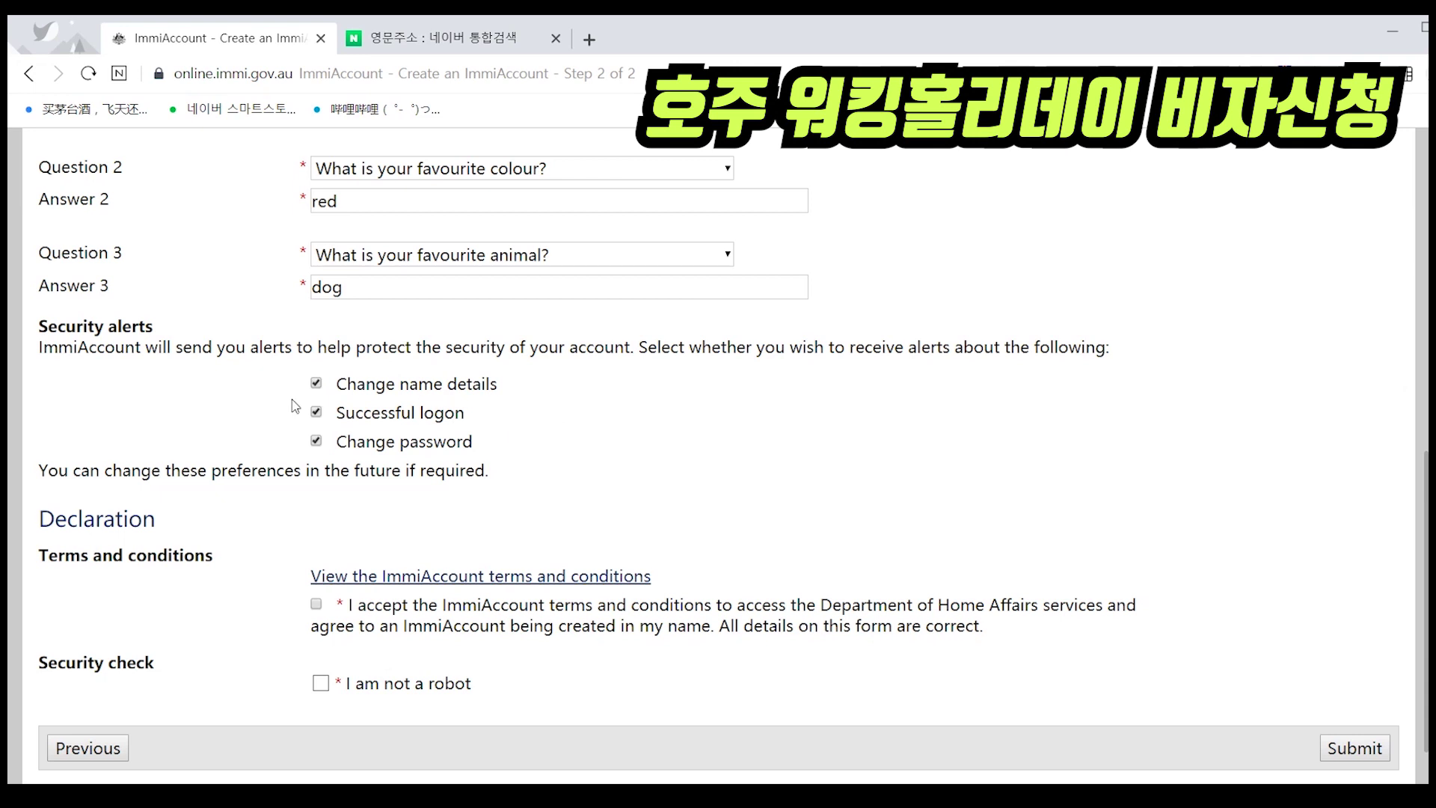
- Accept the terms, tick 'I am not a robot', submit the registration and continue past login success
left_click(316, 604)
left_click(322, 683)
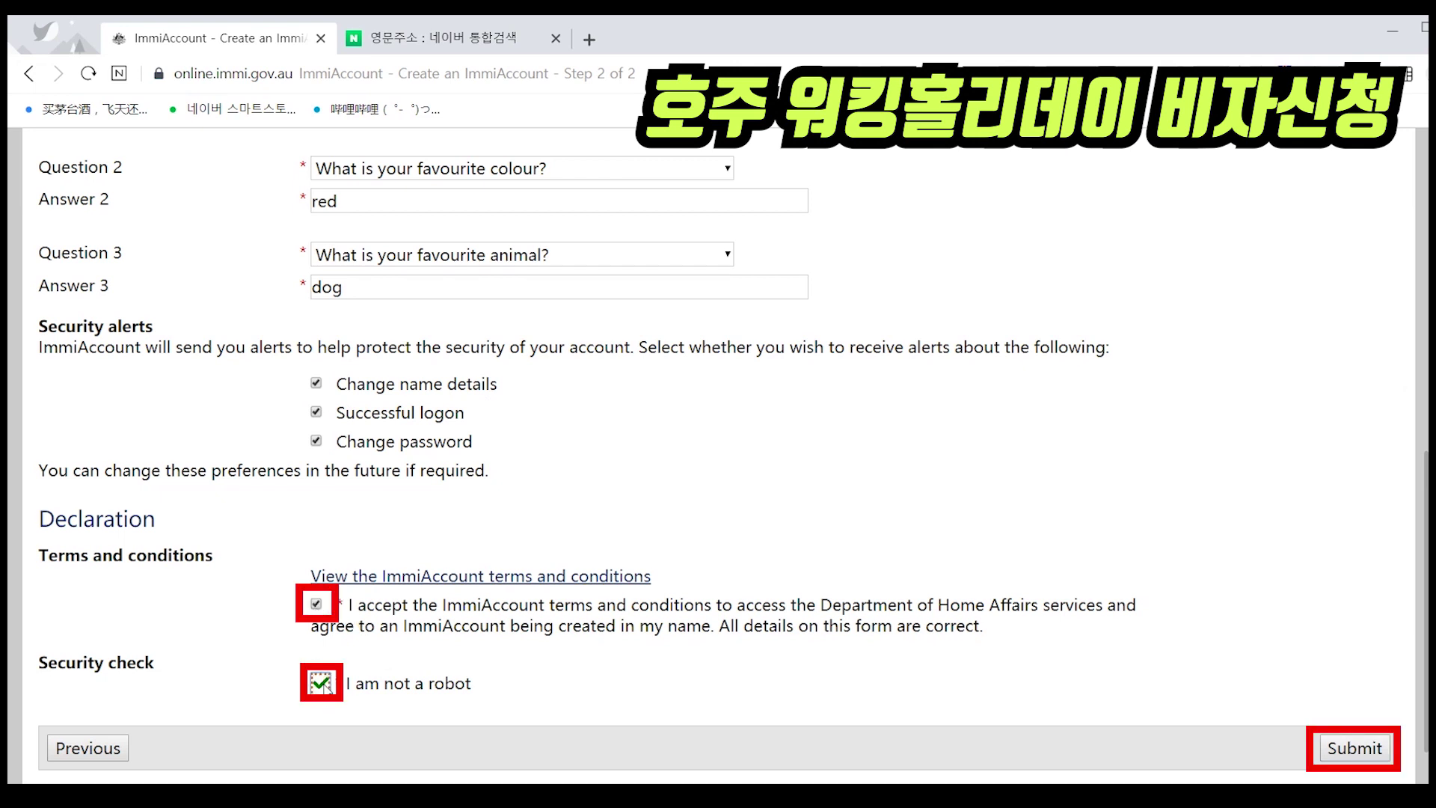
left_click(1348, 751)
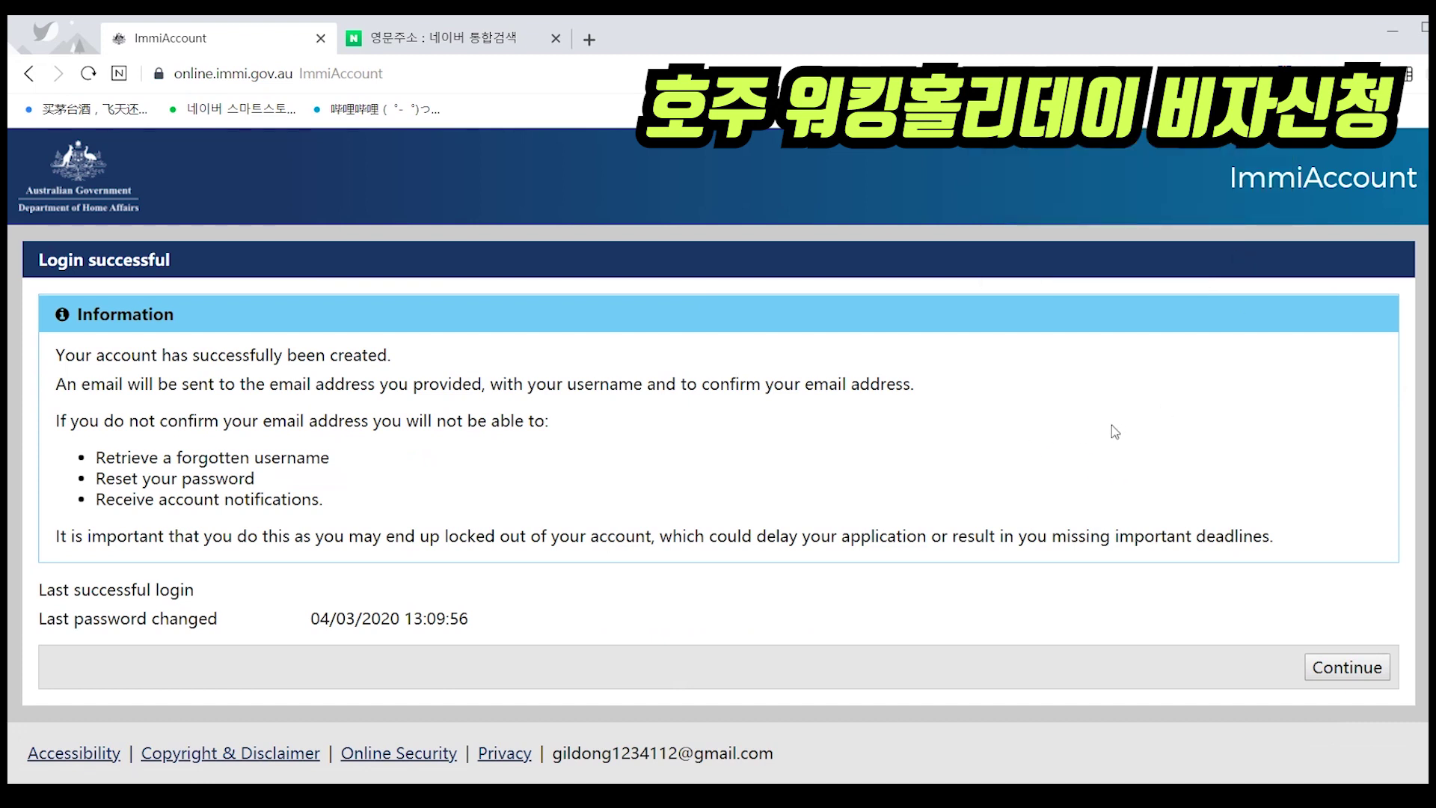
left_click(1340, 673)
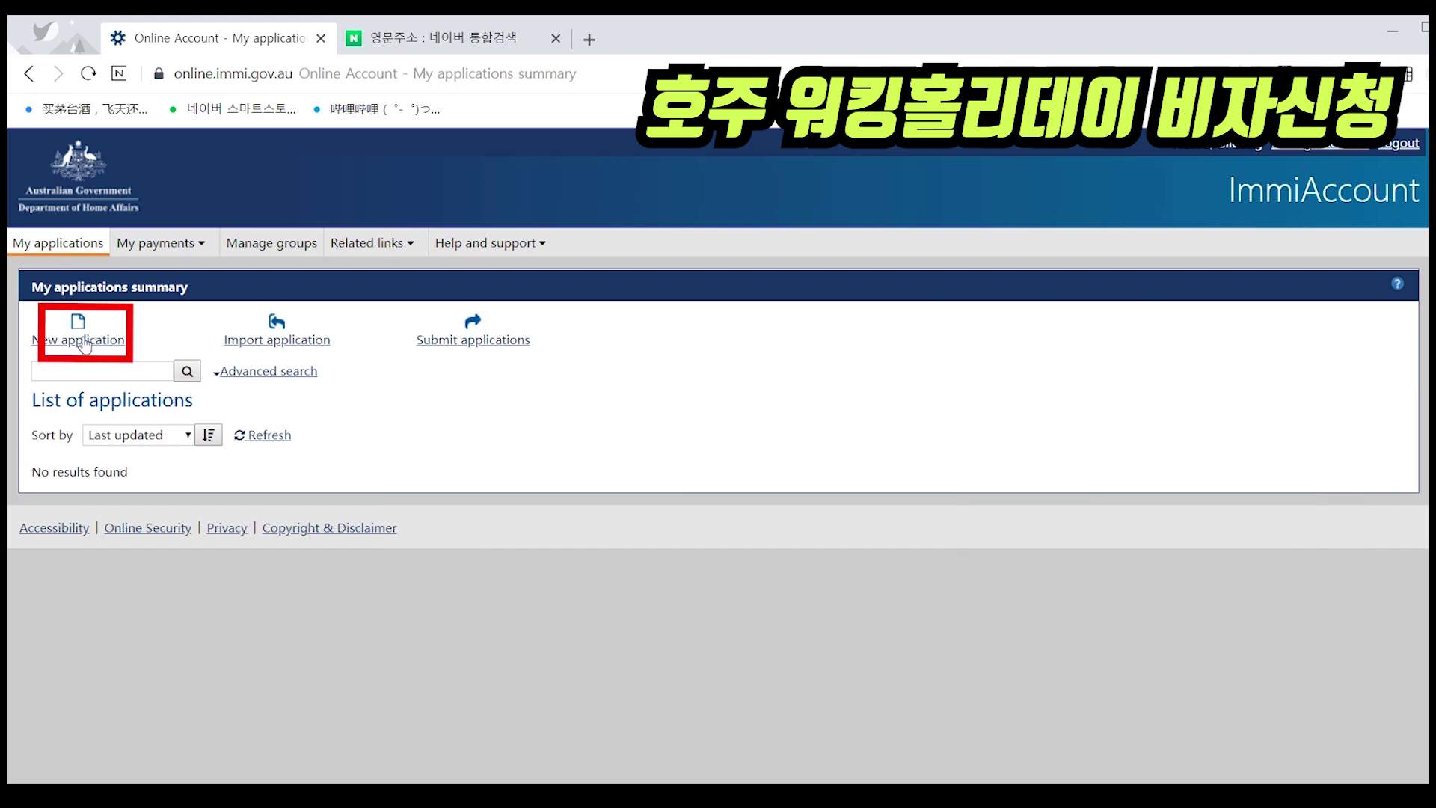
left_click(84, 344)
- Open Working Holiday Visa (417) under Working Holiday Maker, agree to its terms and proceed
scroll(211, 381, "down", 1)
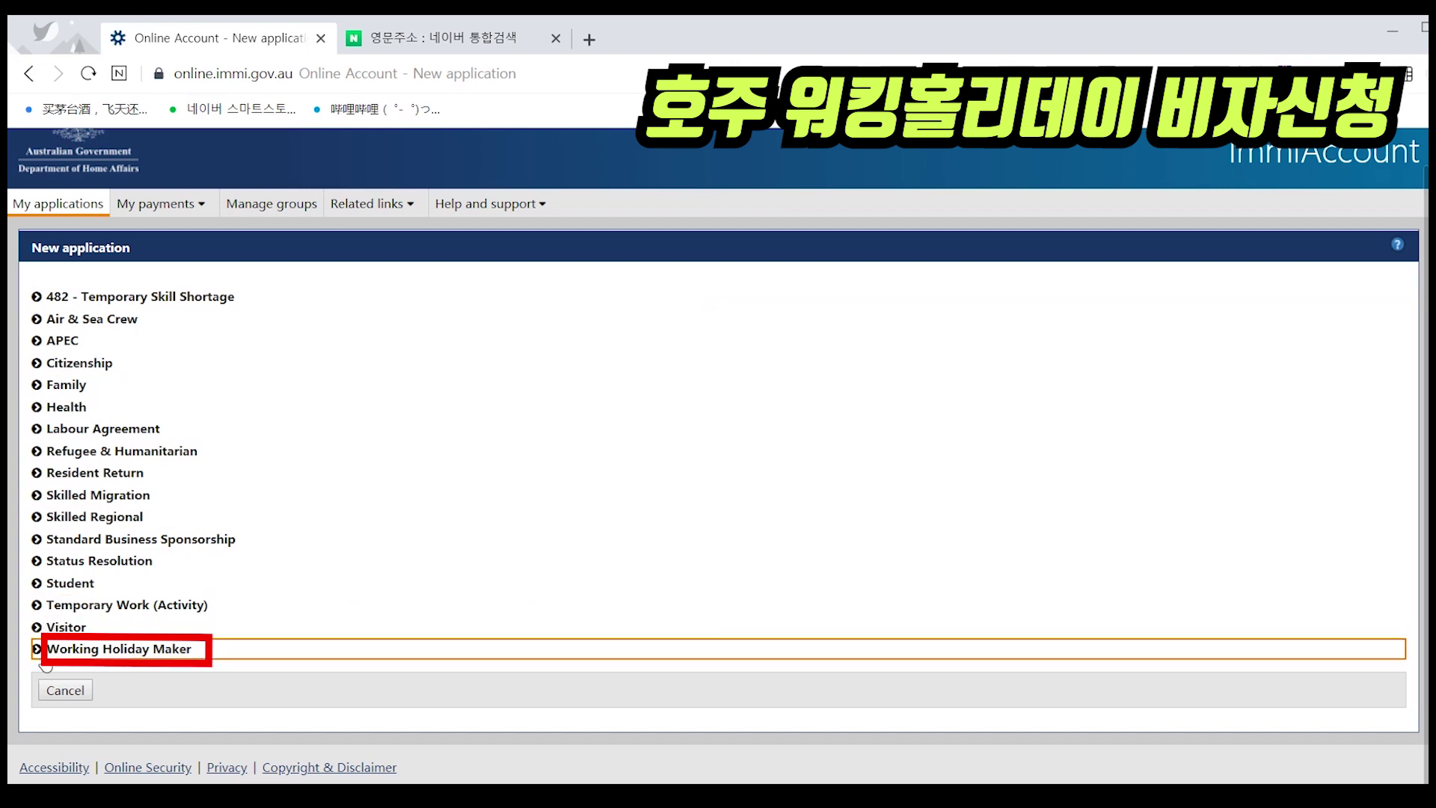
left_click(38, 649)
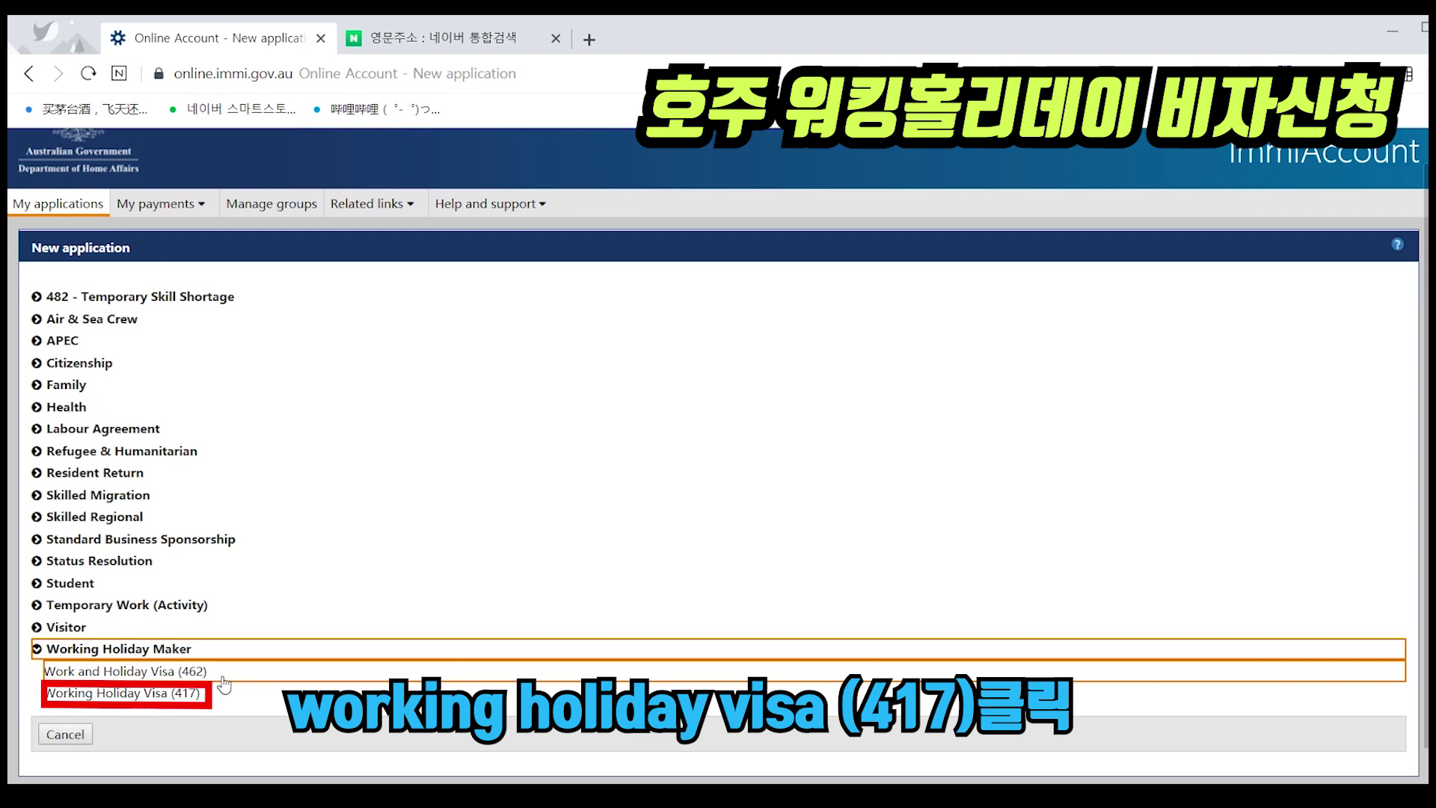
left_click(167, 695)
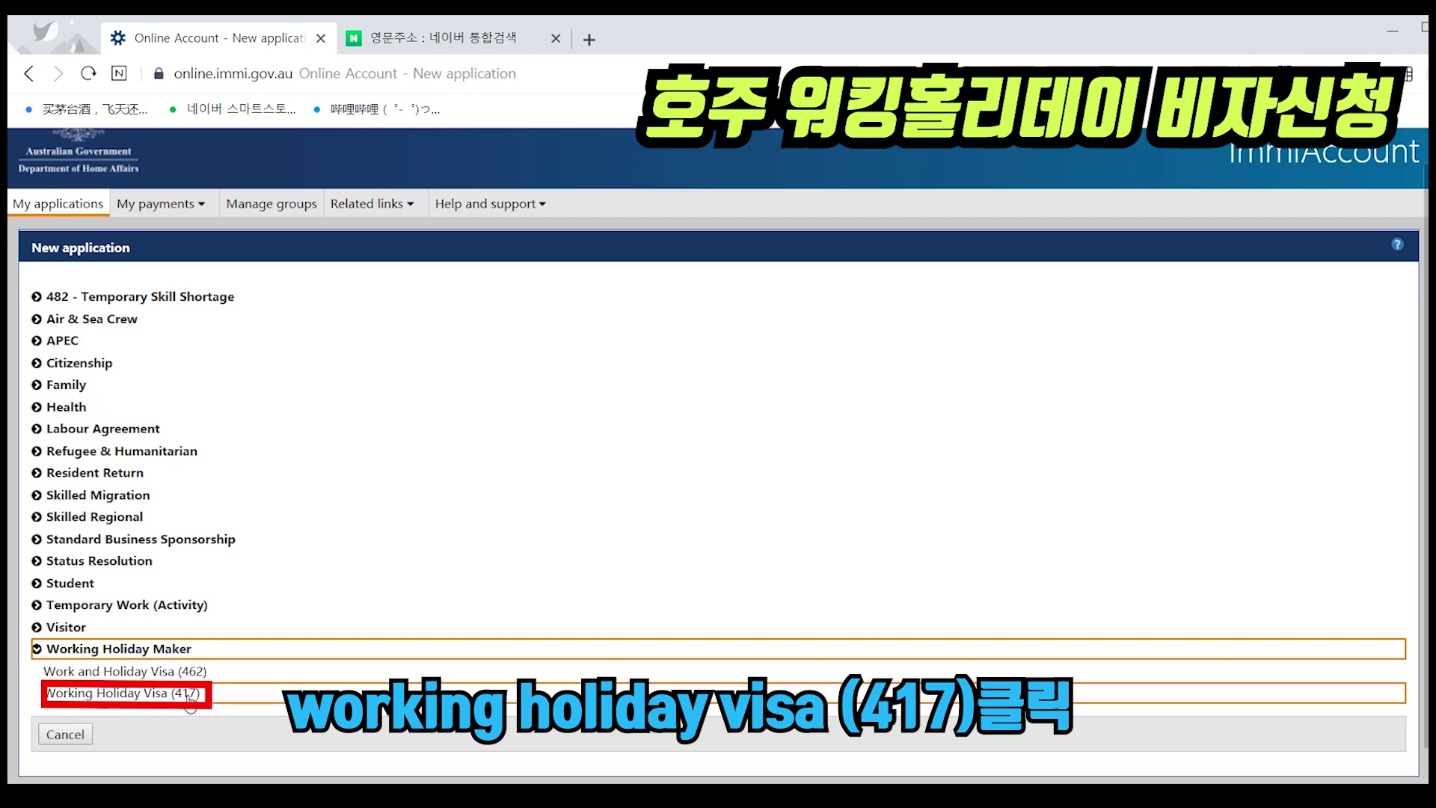
left_click(89, 701)
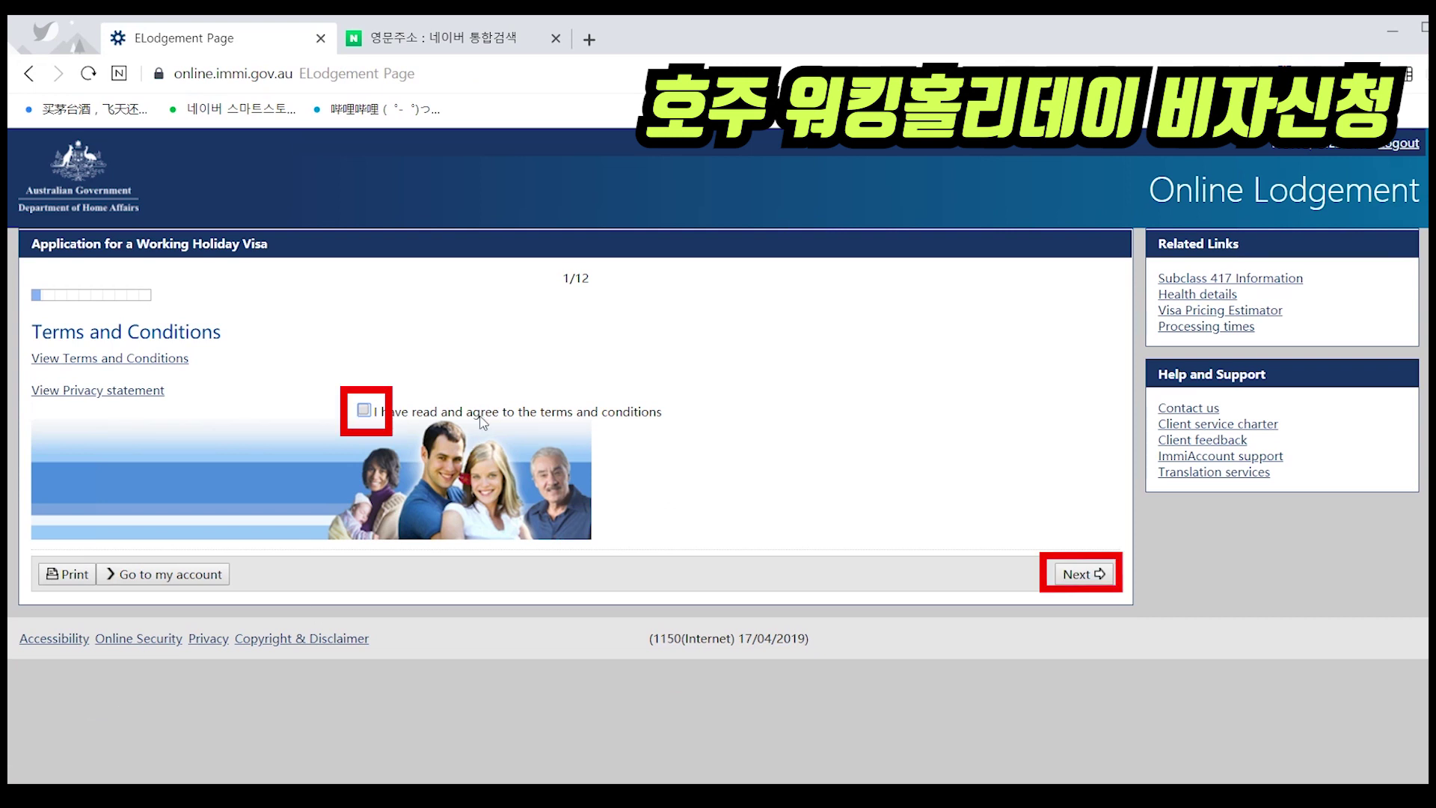
left_click(365, 410)
left_click(1073, 575)
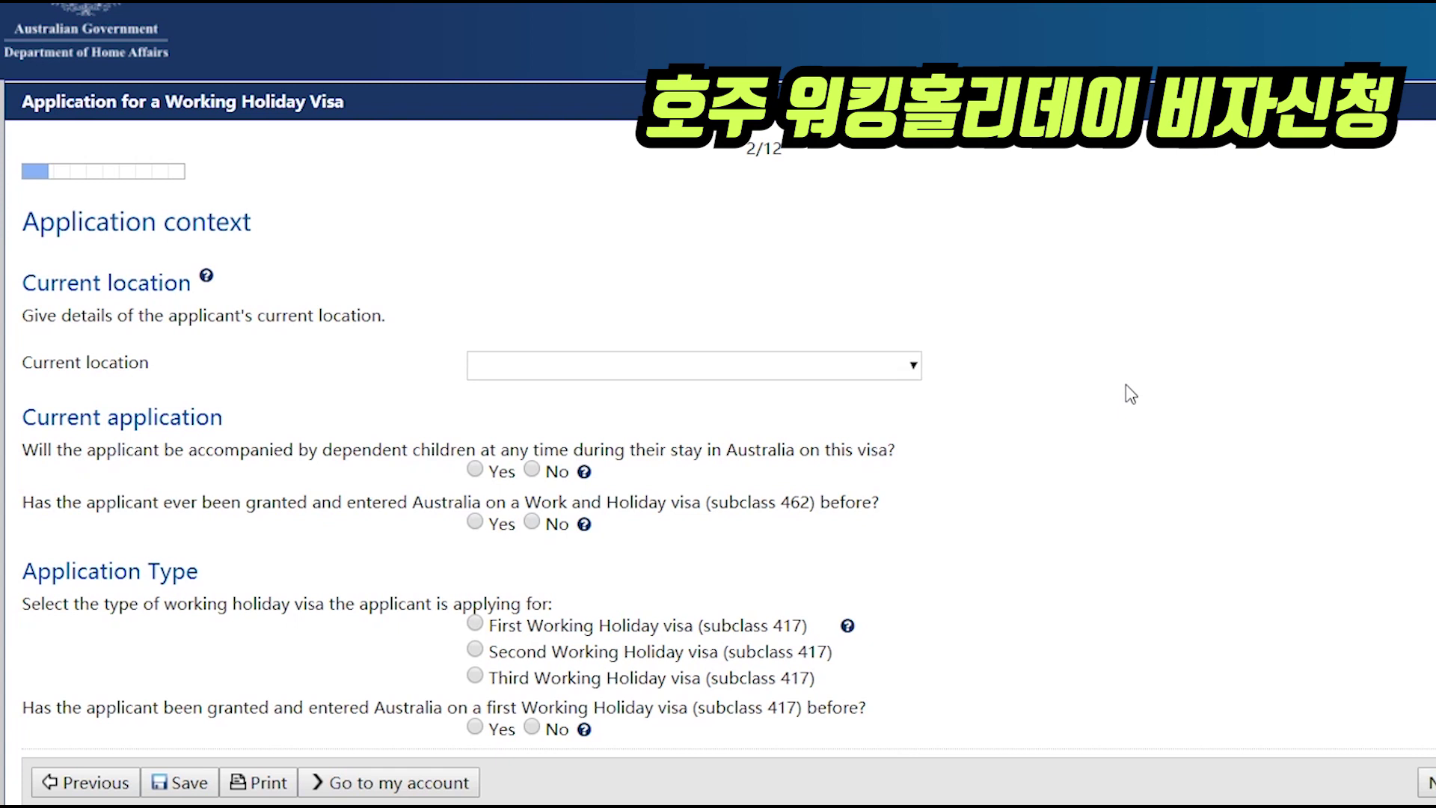
left_click_drag(743, 155, 782, 154)
- Pick KOREA, SOUTH as current location and Citizen as legal status
left_click(725, 159)
left_click(570, 375)
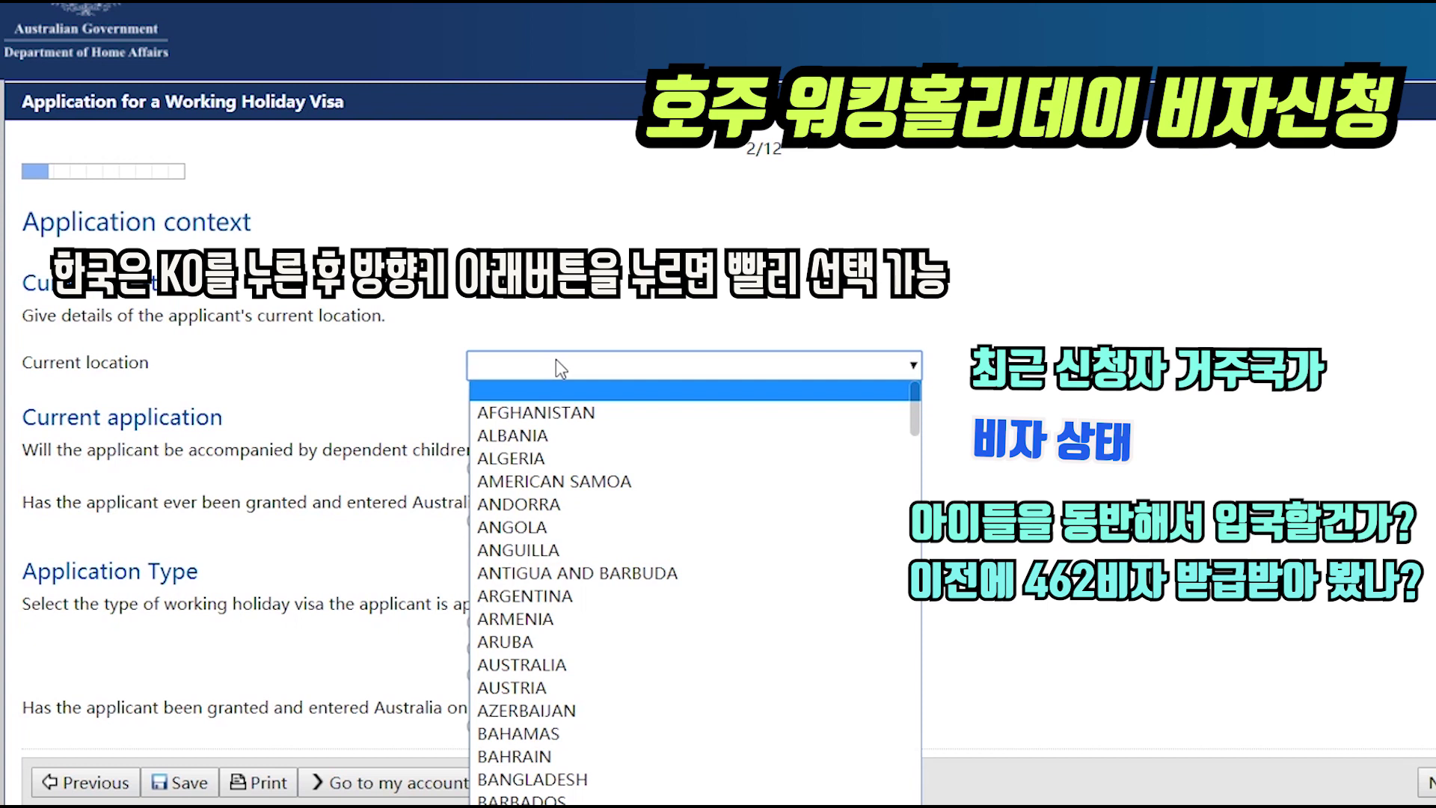
type("ko")
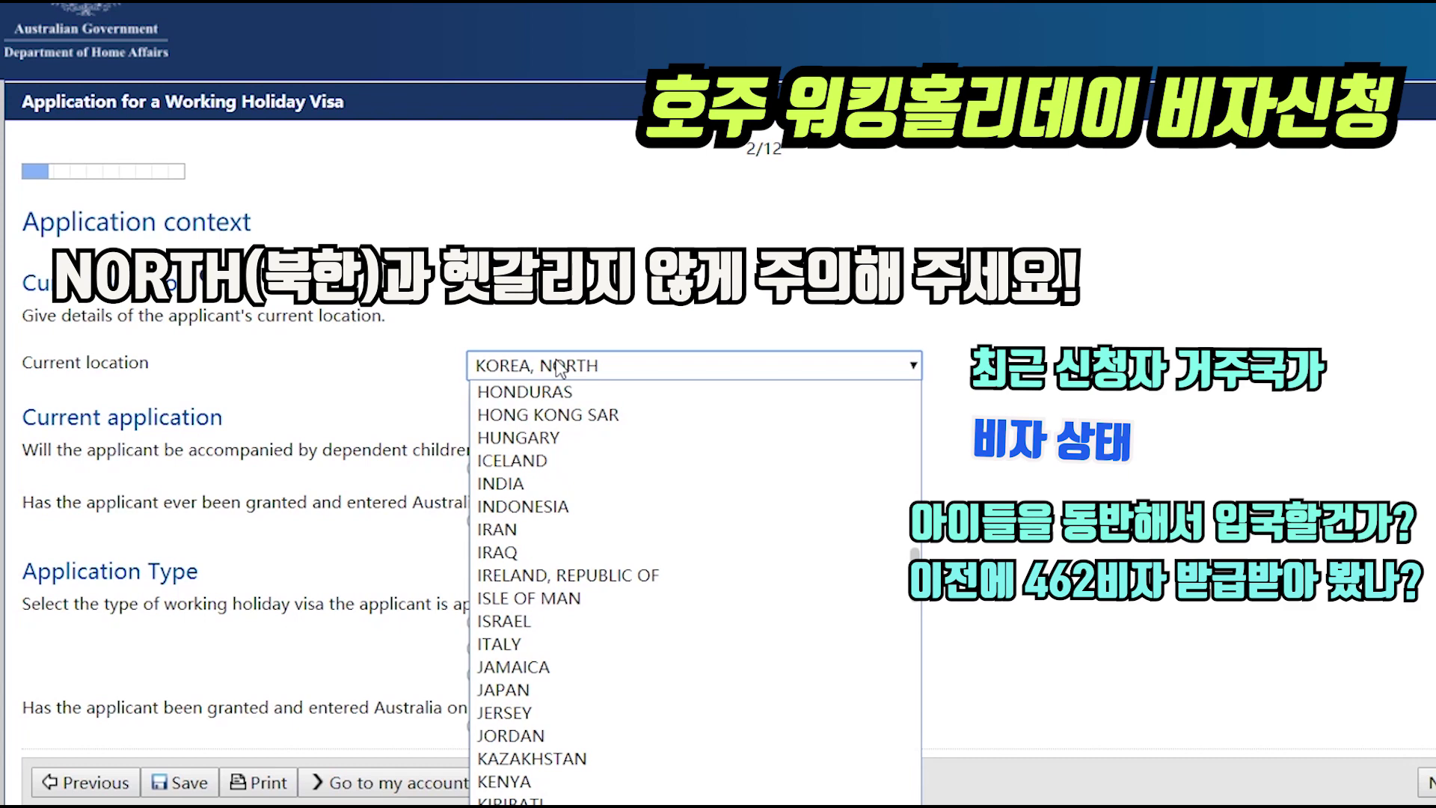
key("Down")
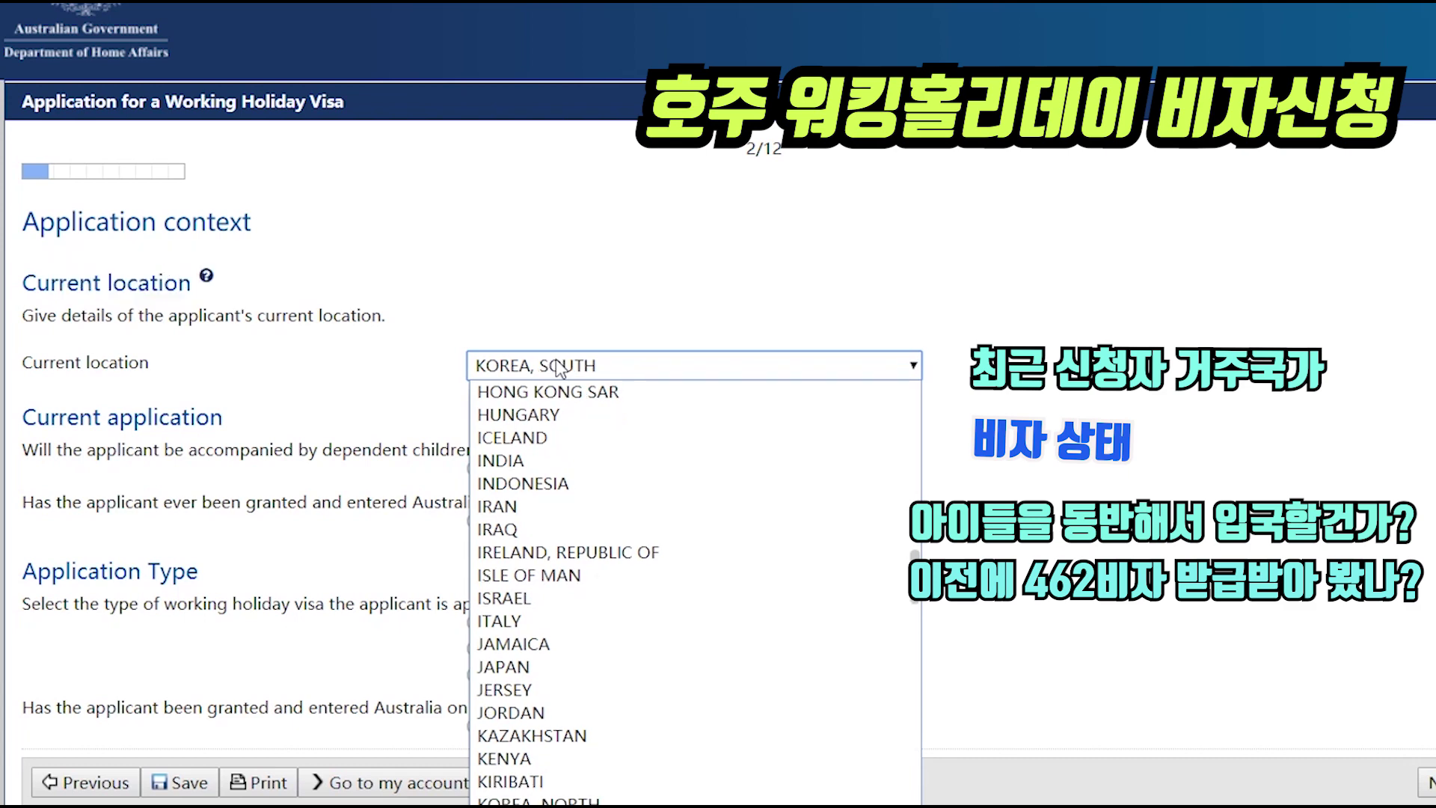
key("Return")
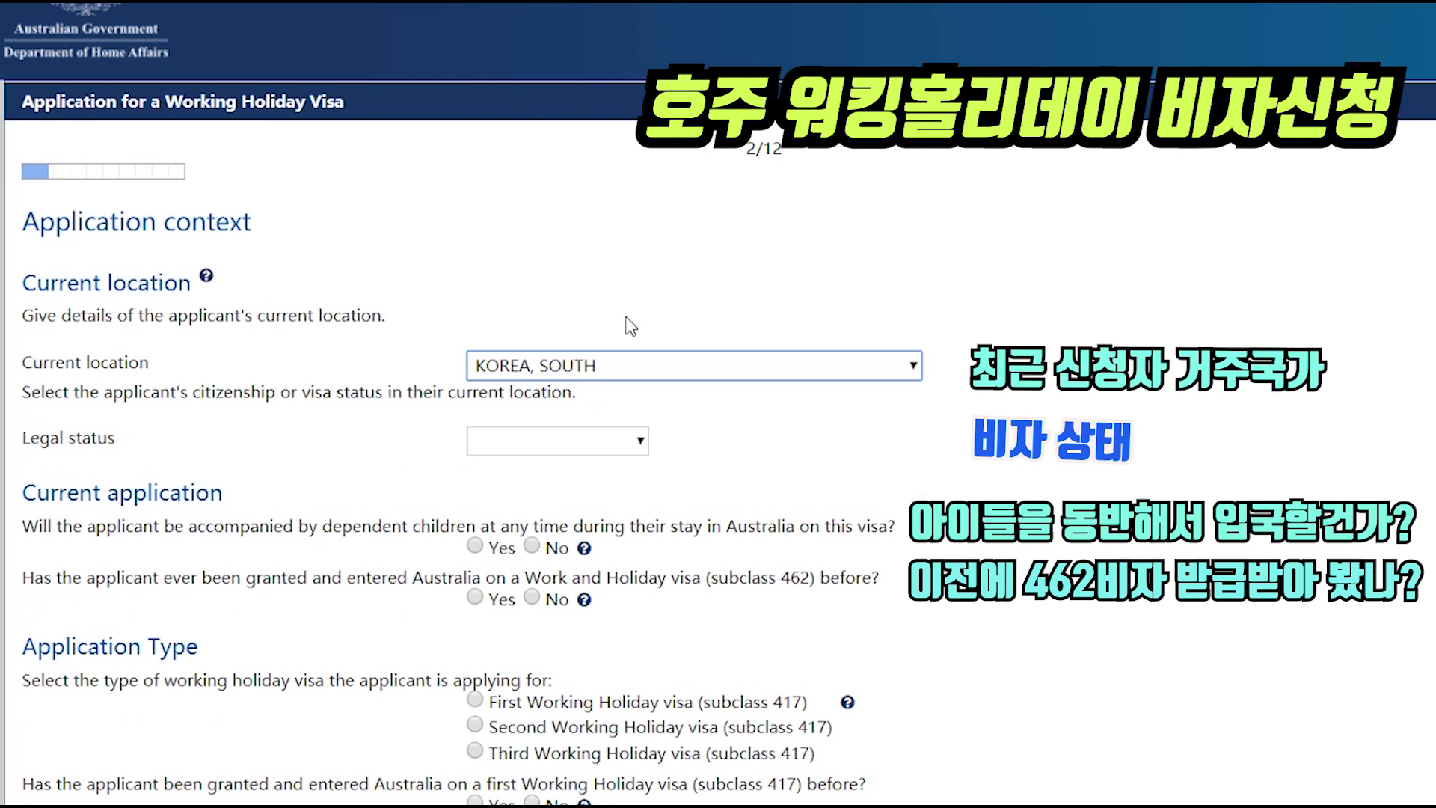
left_click(563, 448)
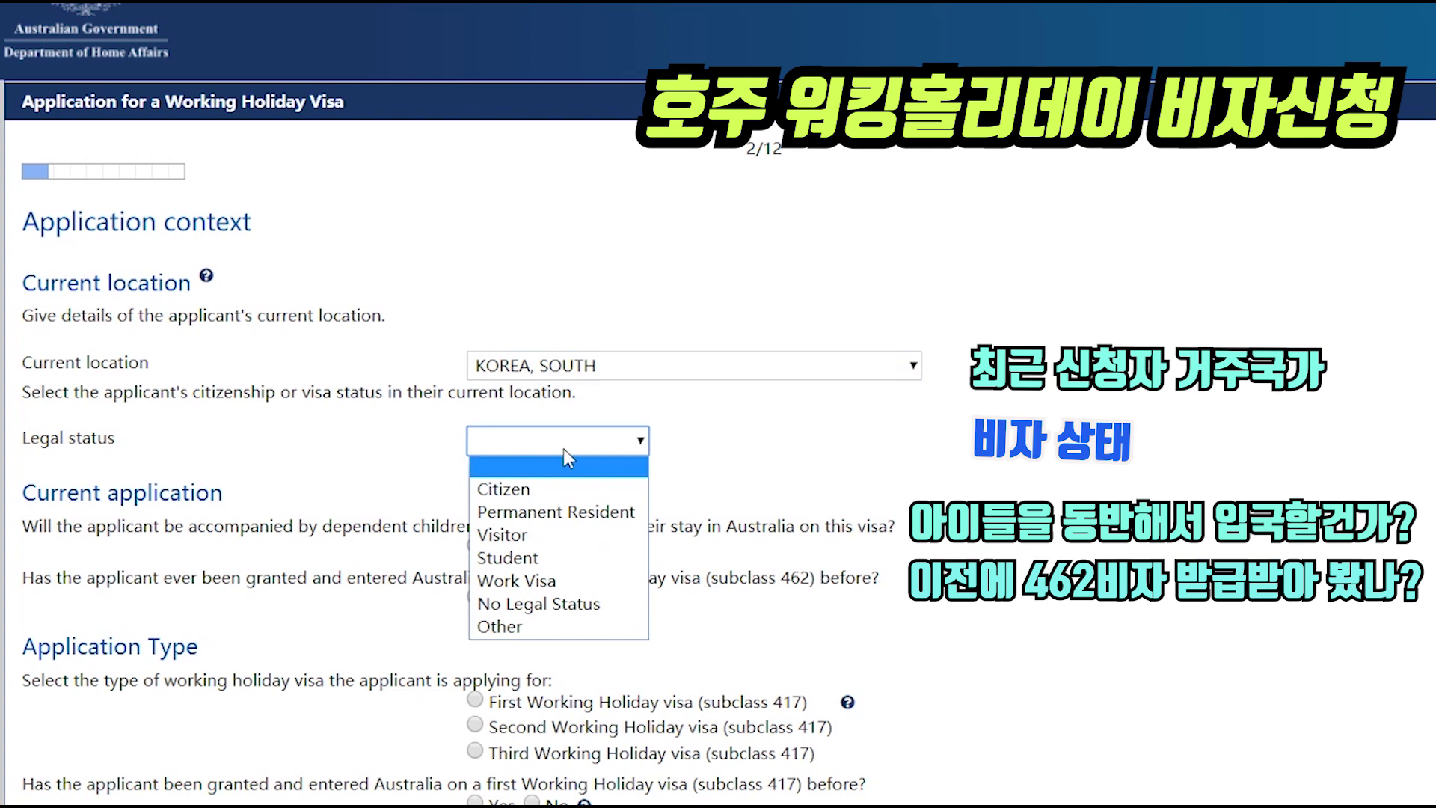
left_click(533, 497)
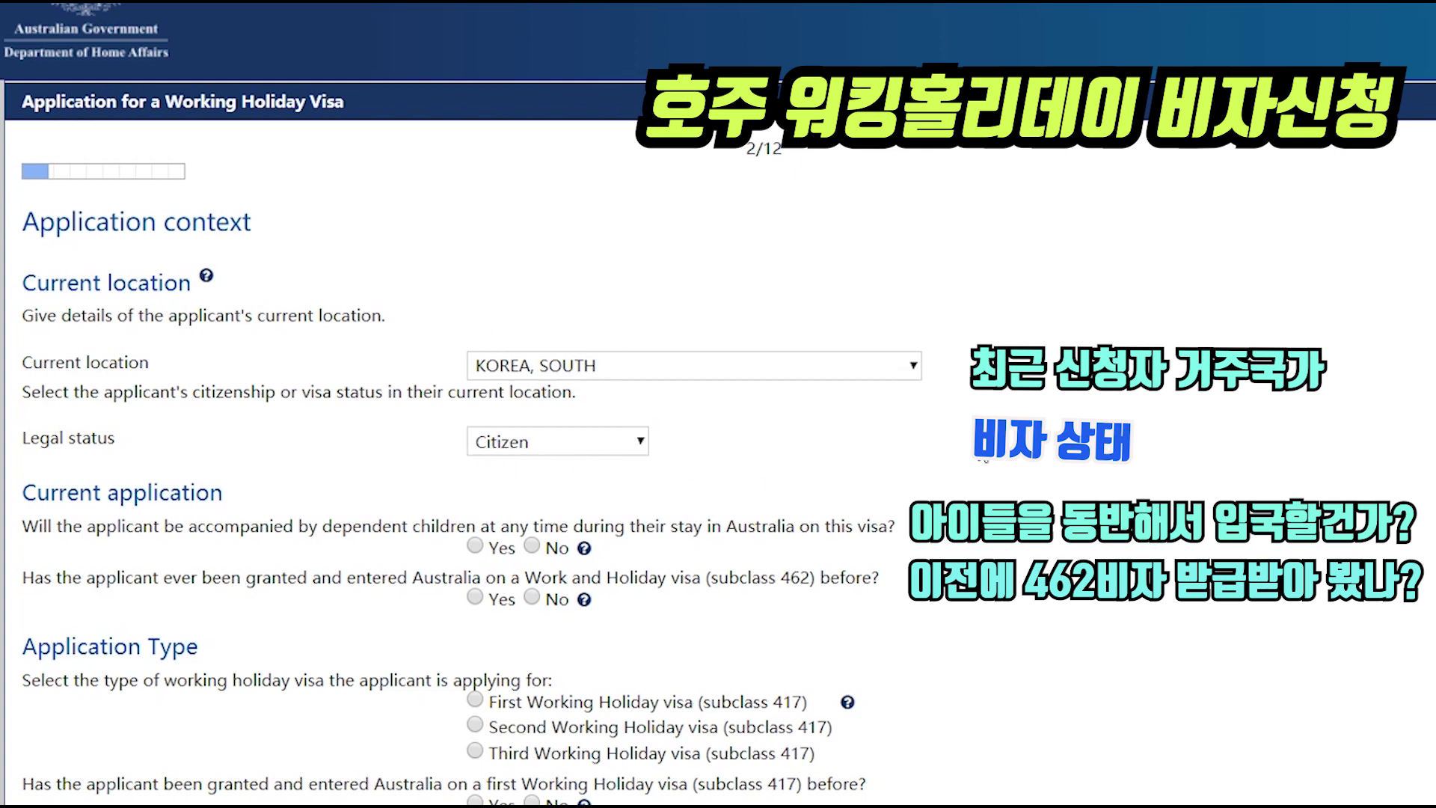
- Answer No to dependent children and previous 462 and 417 visas, choosing First Working Holiday visa
scroll(782, 478, "down", 1)
scroll(782, 469, "down", 1)
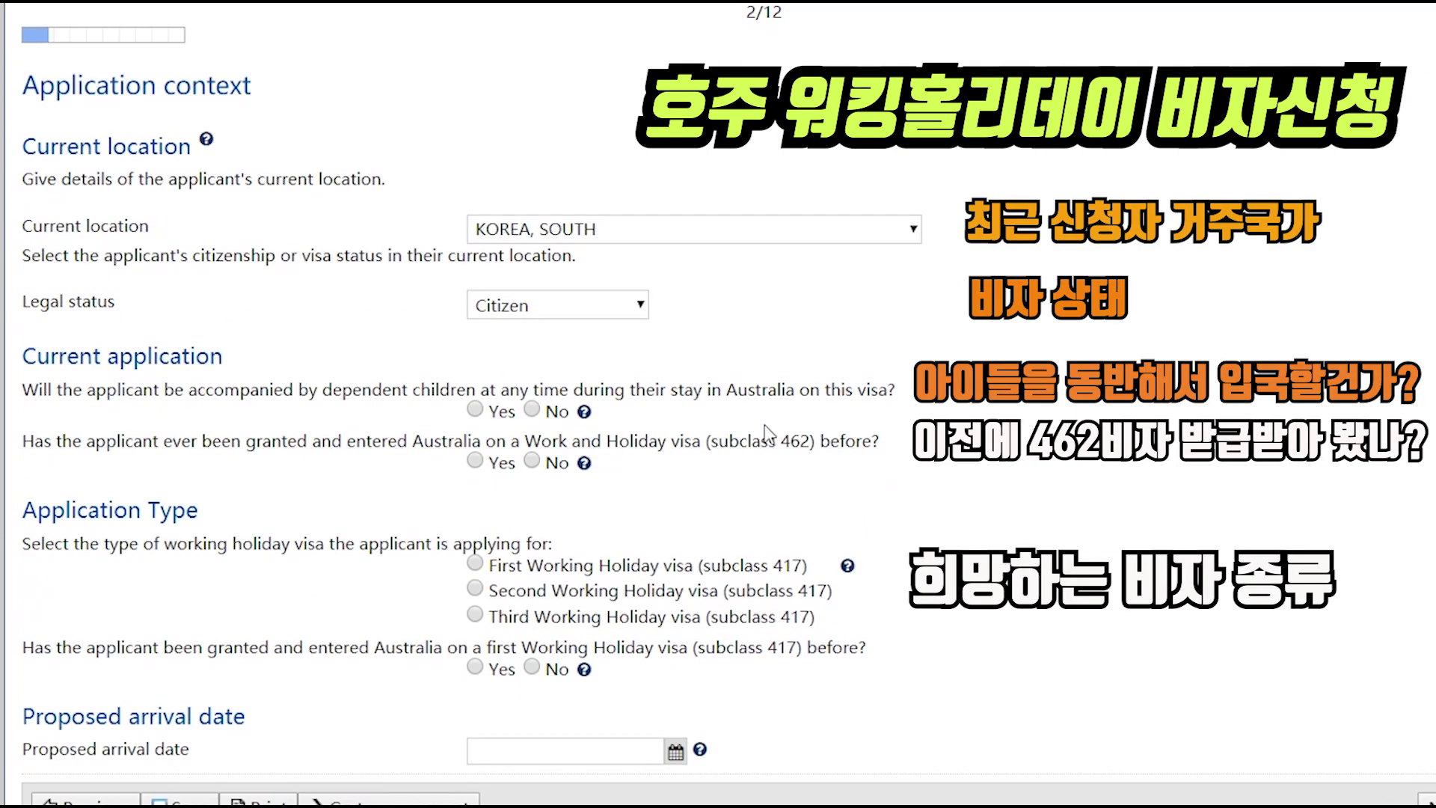
left_click(532, 409)
left_click(537, 462)
scroll(621, 527, "down", 1)
left_click(475, 539)
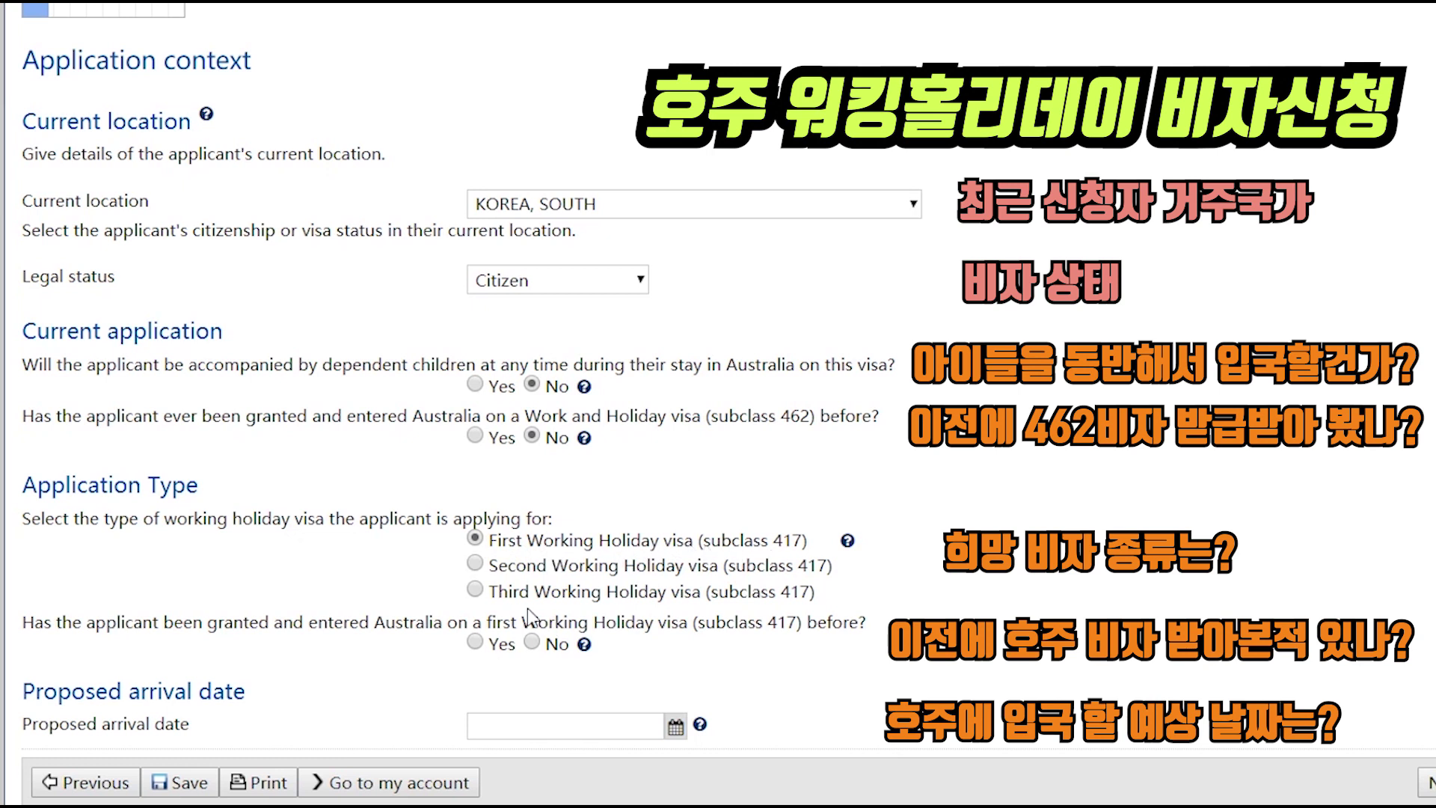
left_click(535, 643)
- Set the arrival date to 04 Jun 2020 and move on to the Applicant page
left_click(675, 729)
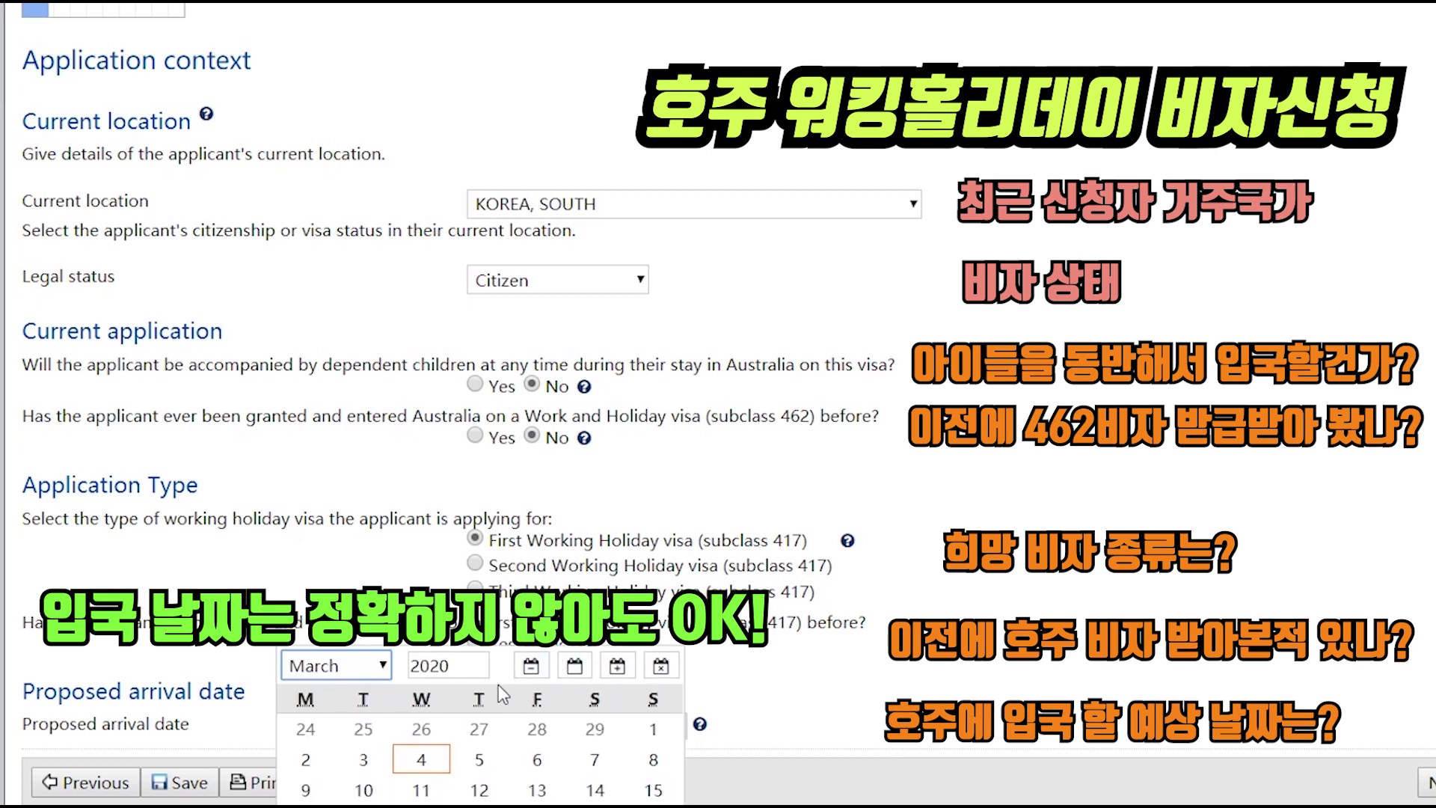
left_click(377, 679)
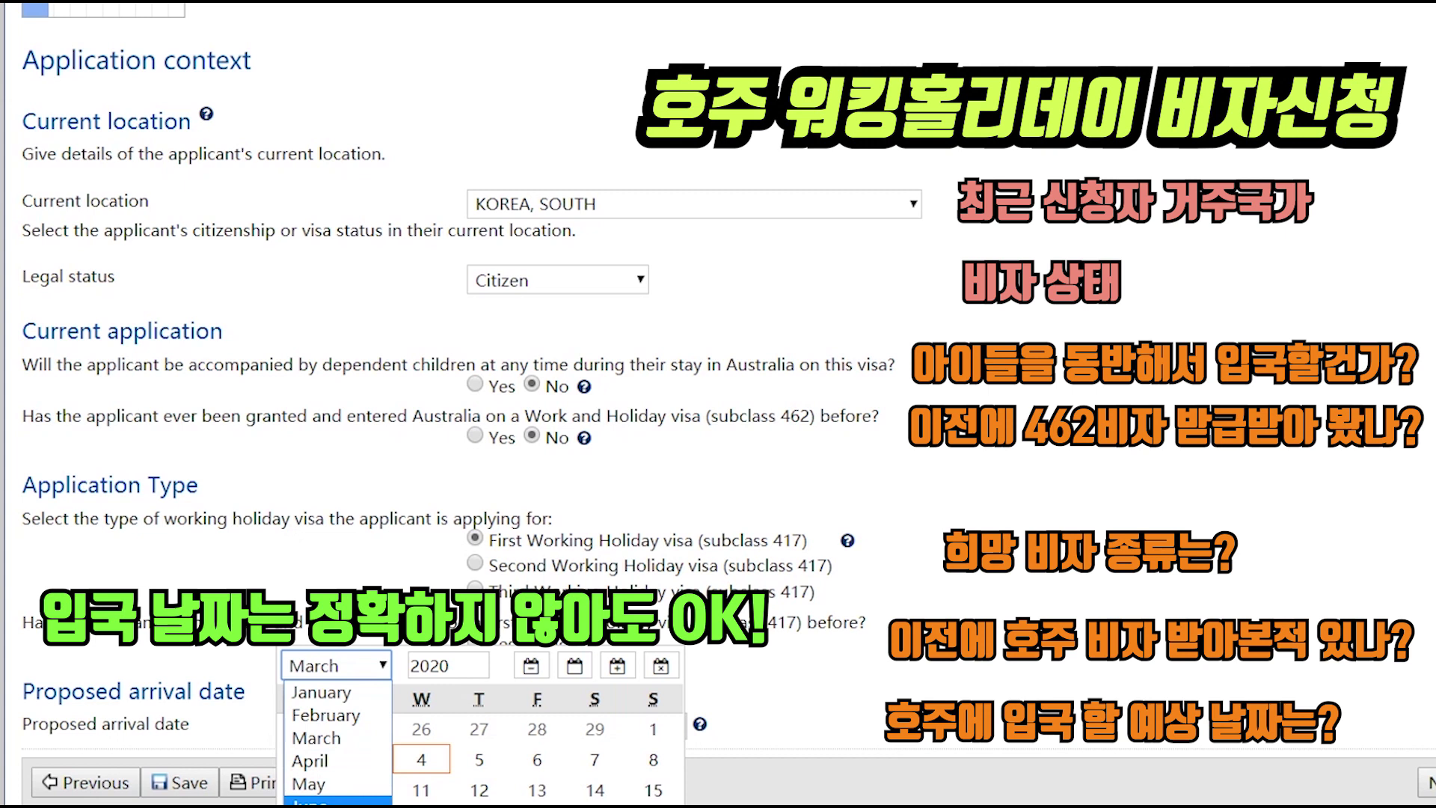
left_click(337, 802)
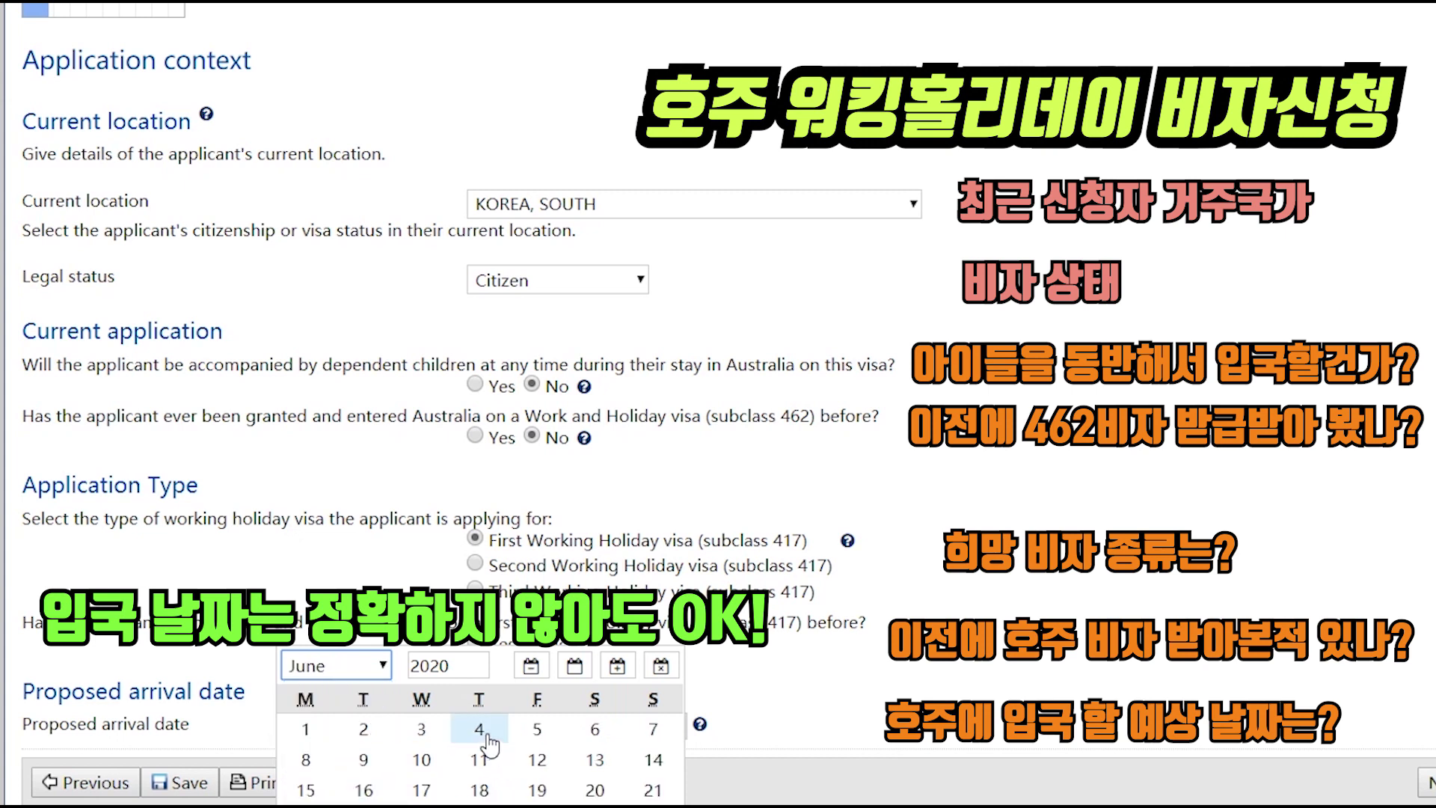
left_click(479, 729)
left_click(1048, 664)
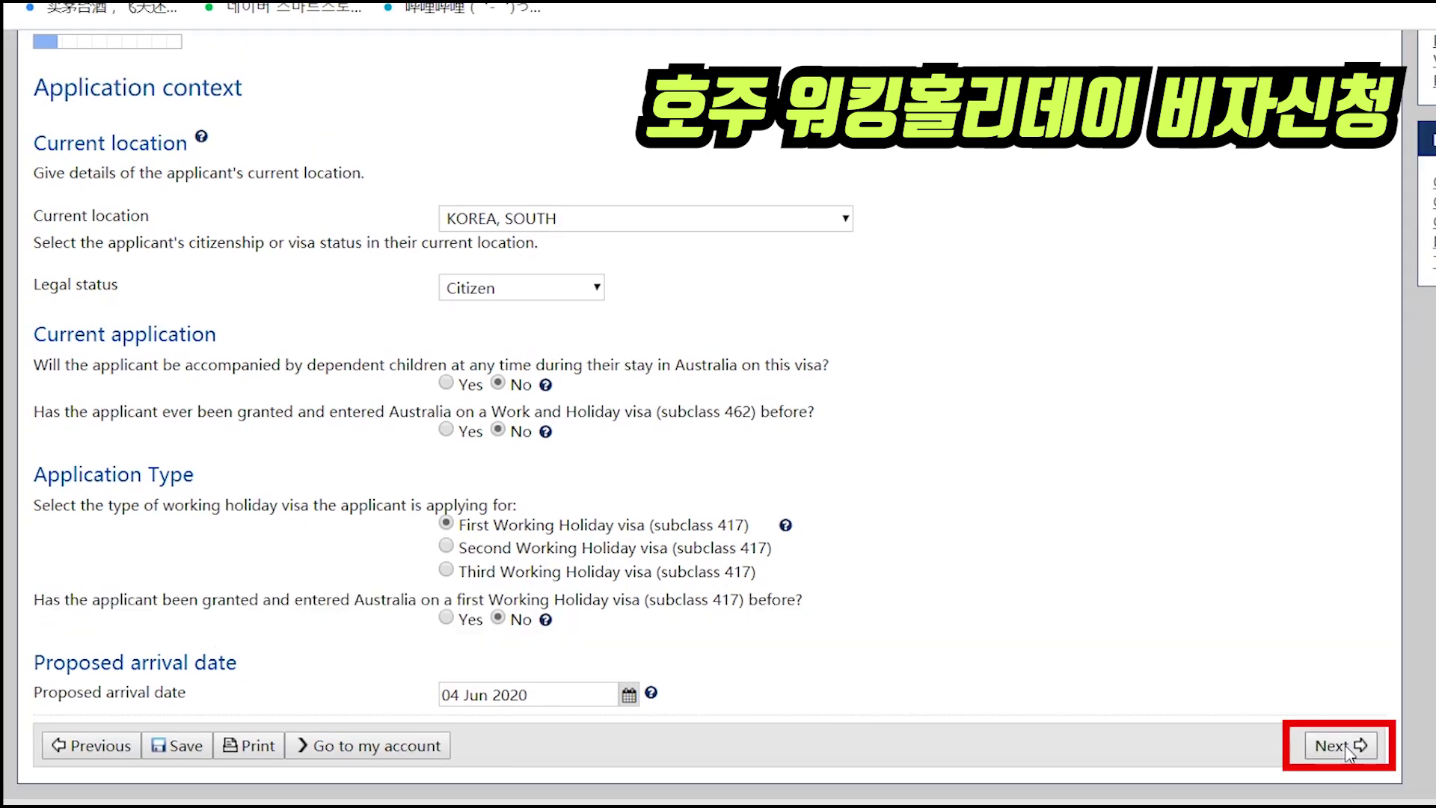
left_click(1340, 745)
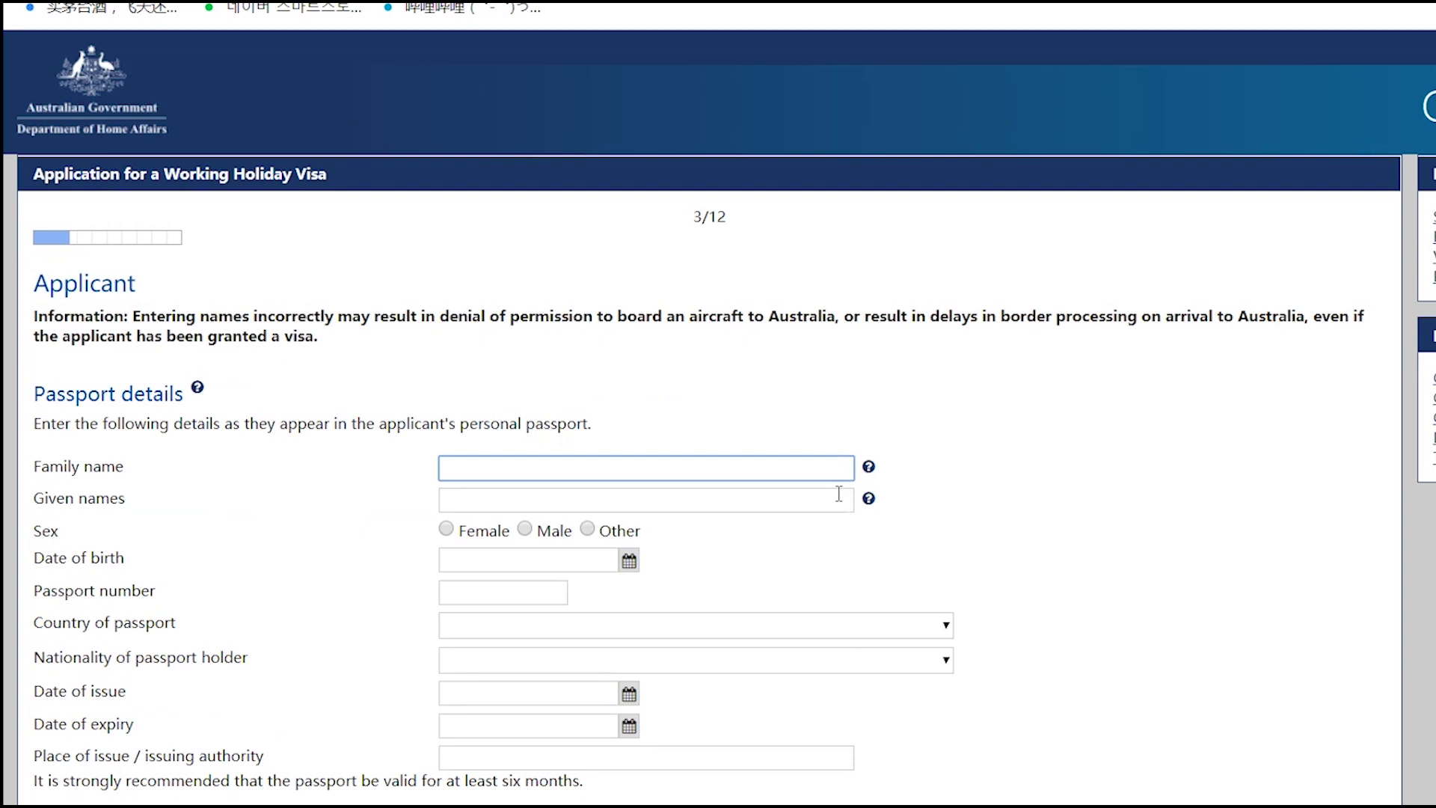
- Enter the applicant's family name and given names in capitals
scroll(1050, 447, "down", 3)
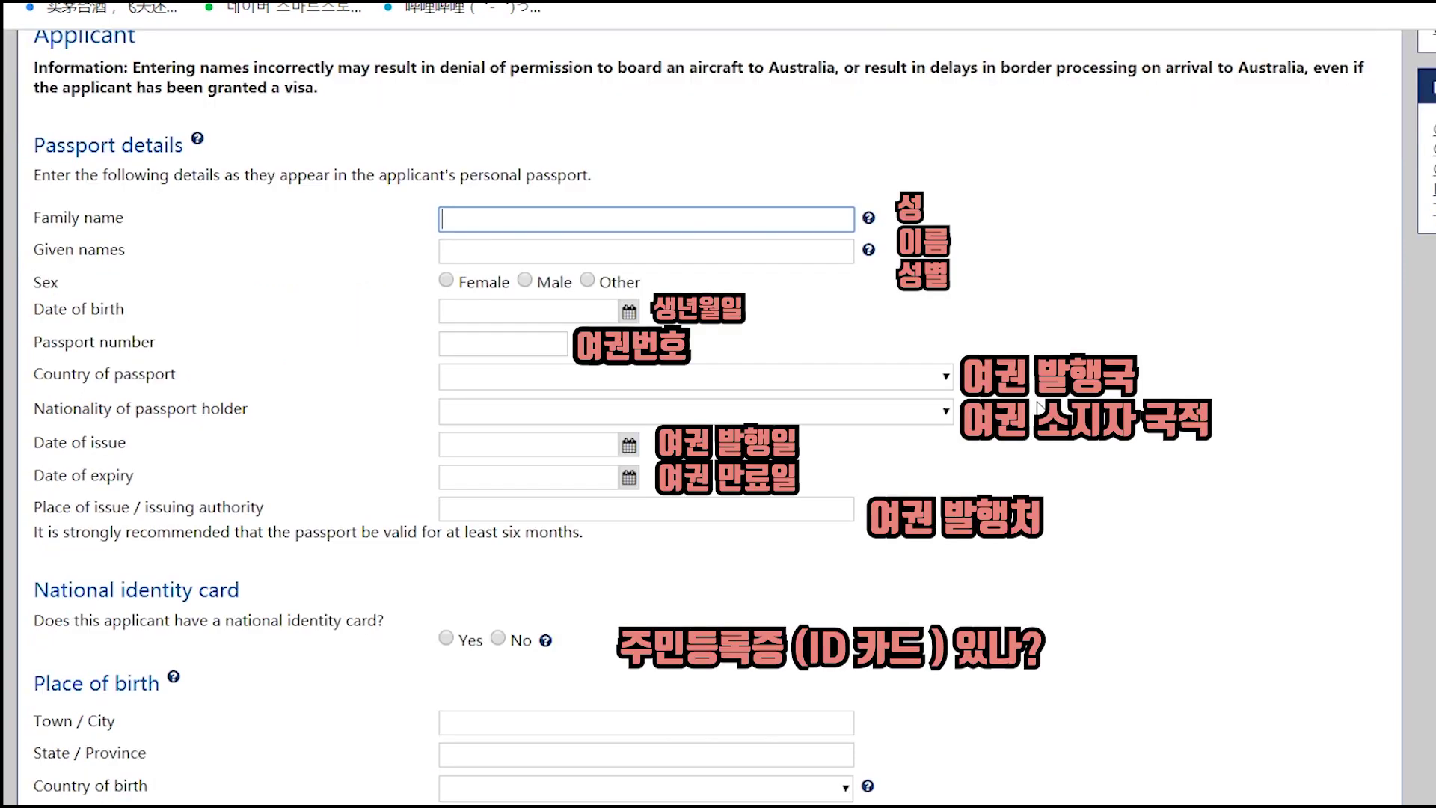
type("hong")
key("BackSpace")
key("BackSpace")
key("BackSpace")
key("BackSpace")
type("HONG")
left_click(497, 256)
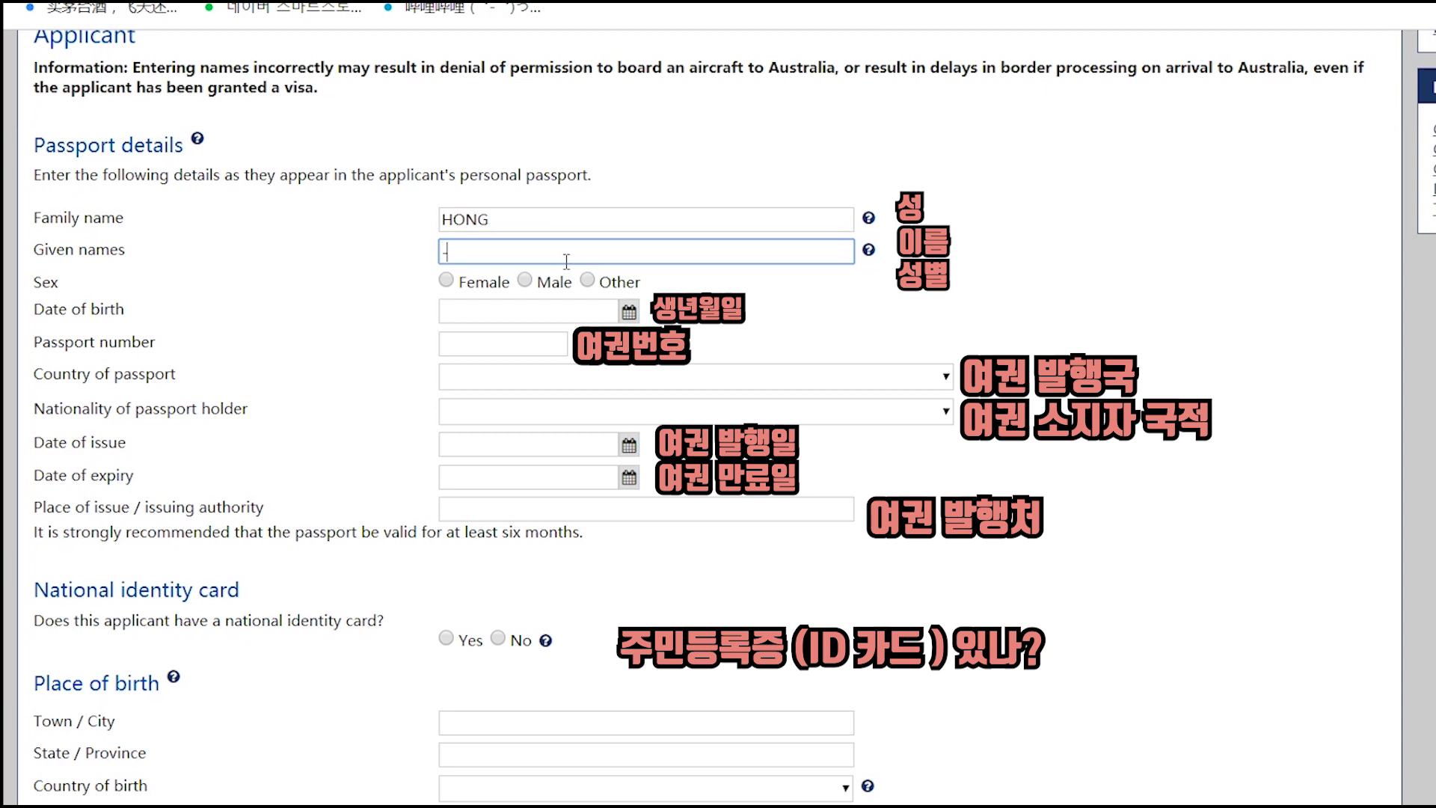
type("GILDONG")
left_click(525, 280)
left_click(446, 280)
left_click(525, 281)
left_click(629, 311)
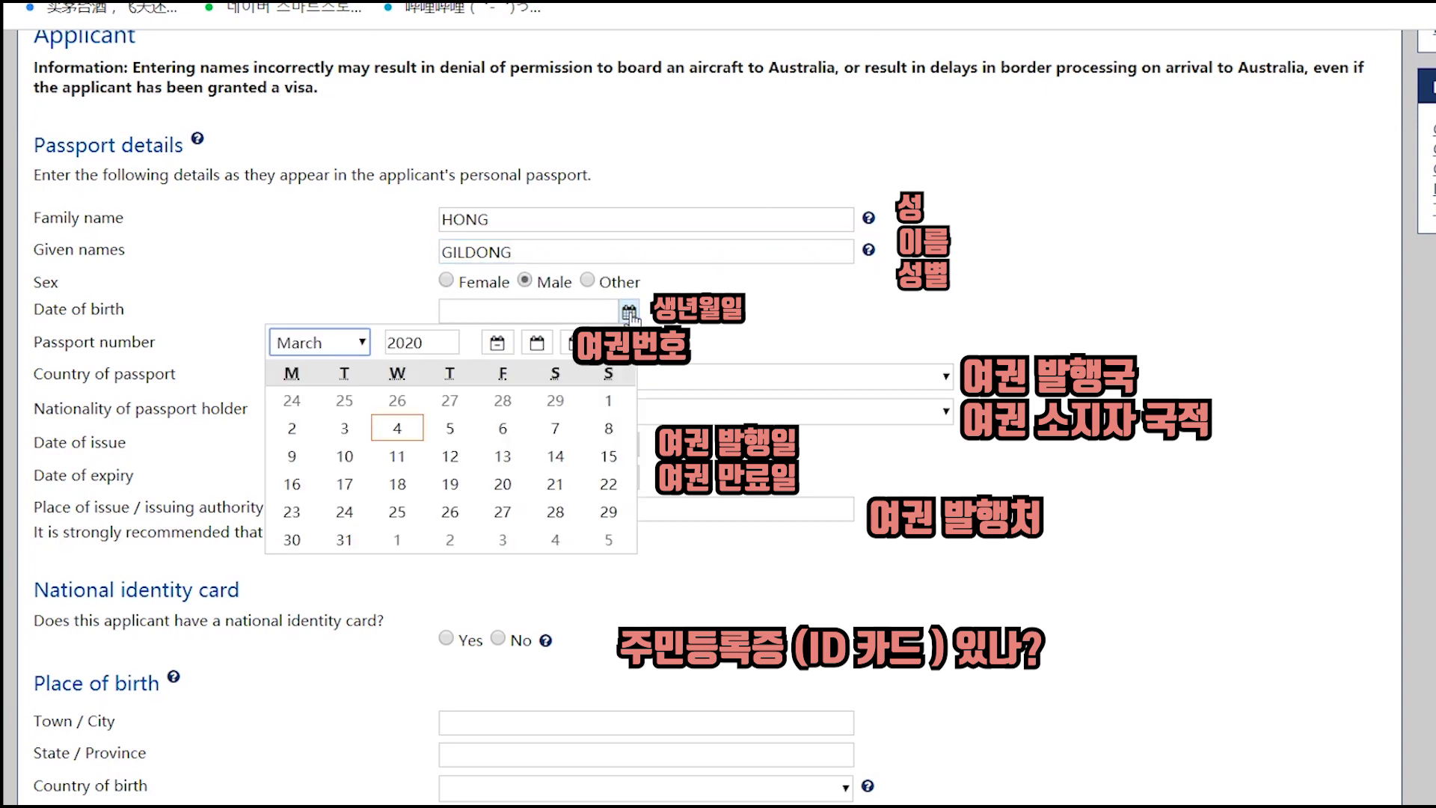
double_click(422, 342)
type("1994")
left_click(433, 429)
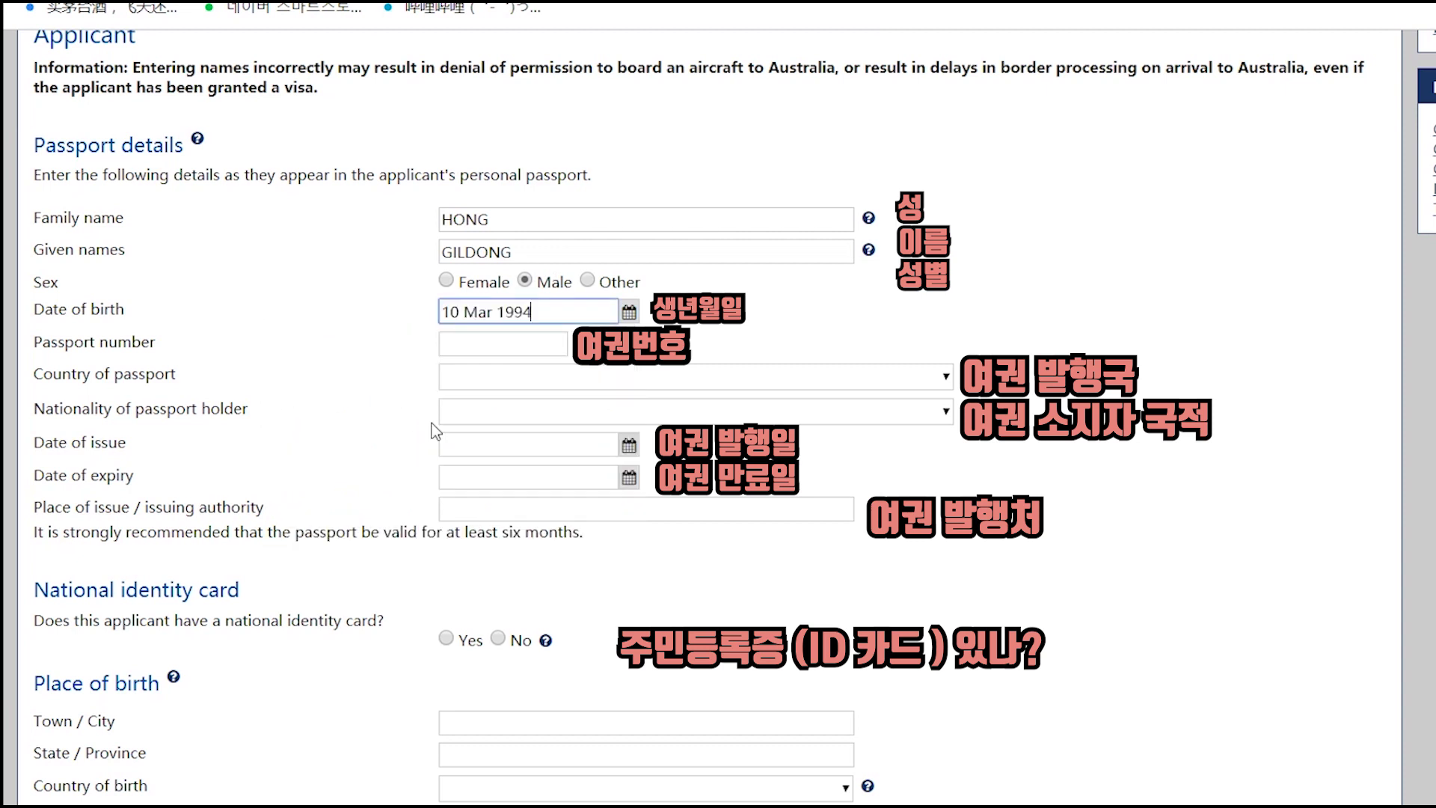
left_click(541, 335)
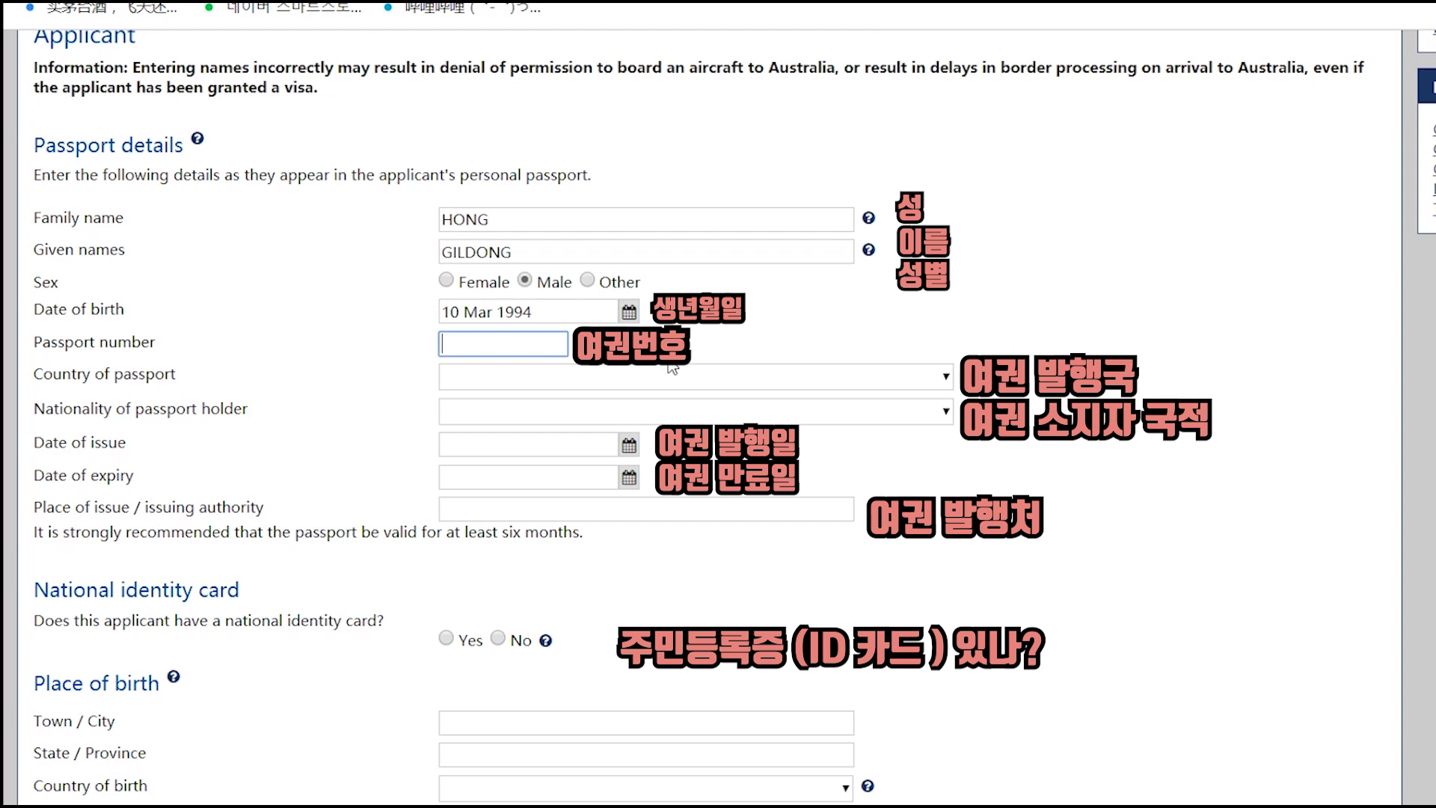
type("M12341234")
- Set Country of passport and Nationality both to KOREA, REPUBLIC OF (SOUTH) - KOR
left_click(682, 386)
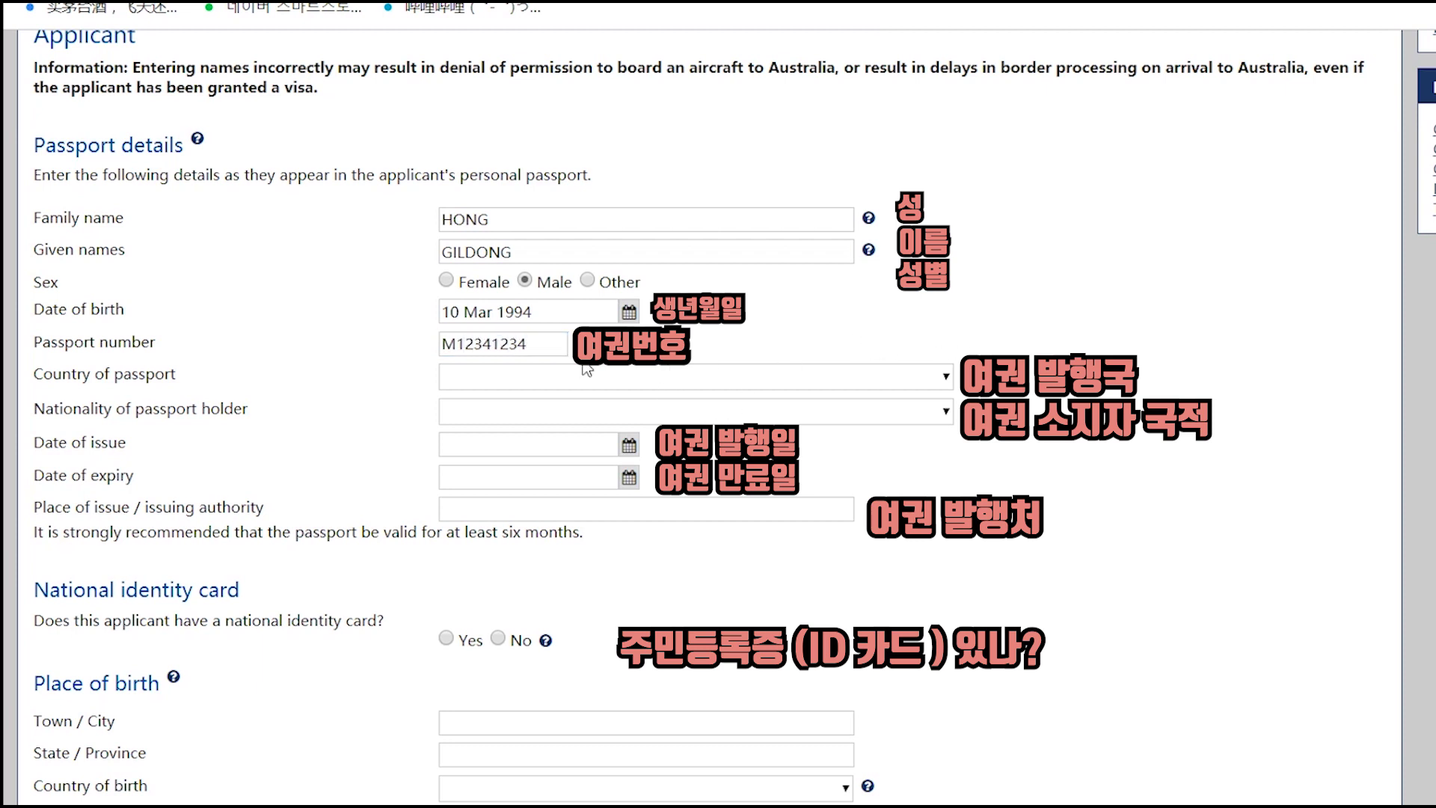
left_click(503, 376)
key("k")
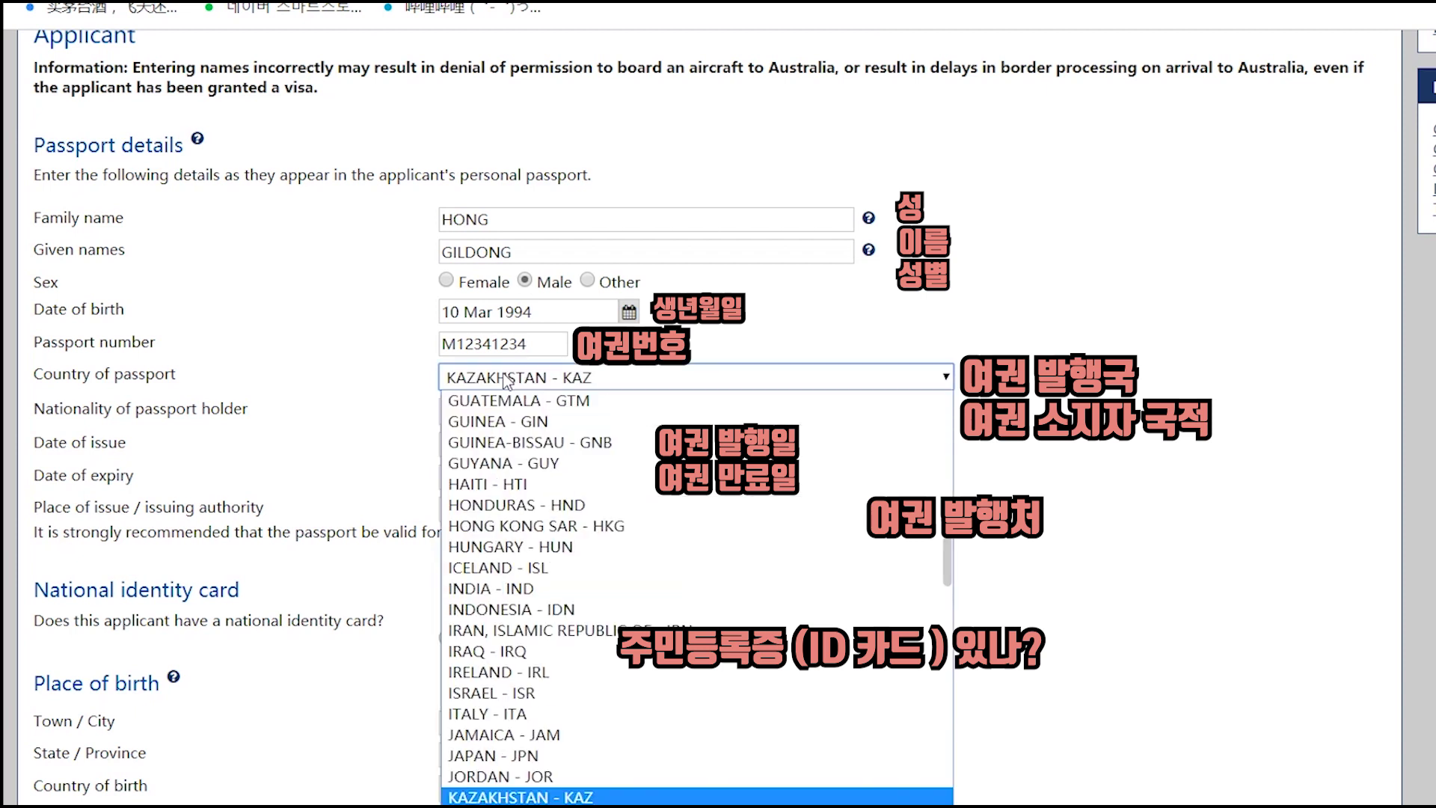
key("o")
key("Down")
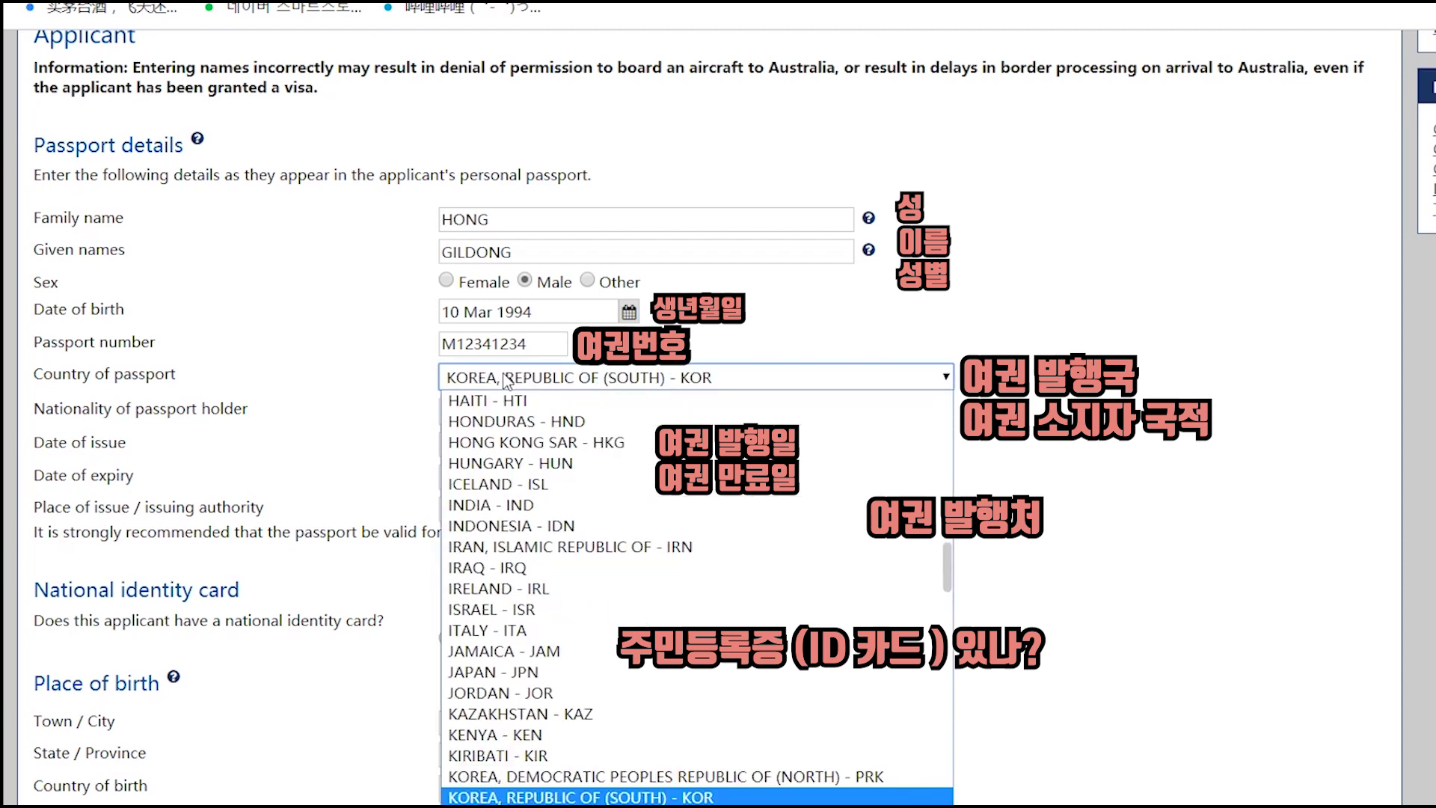
key("Return")
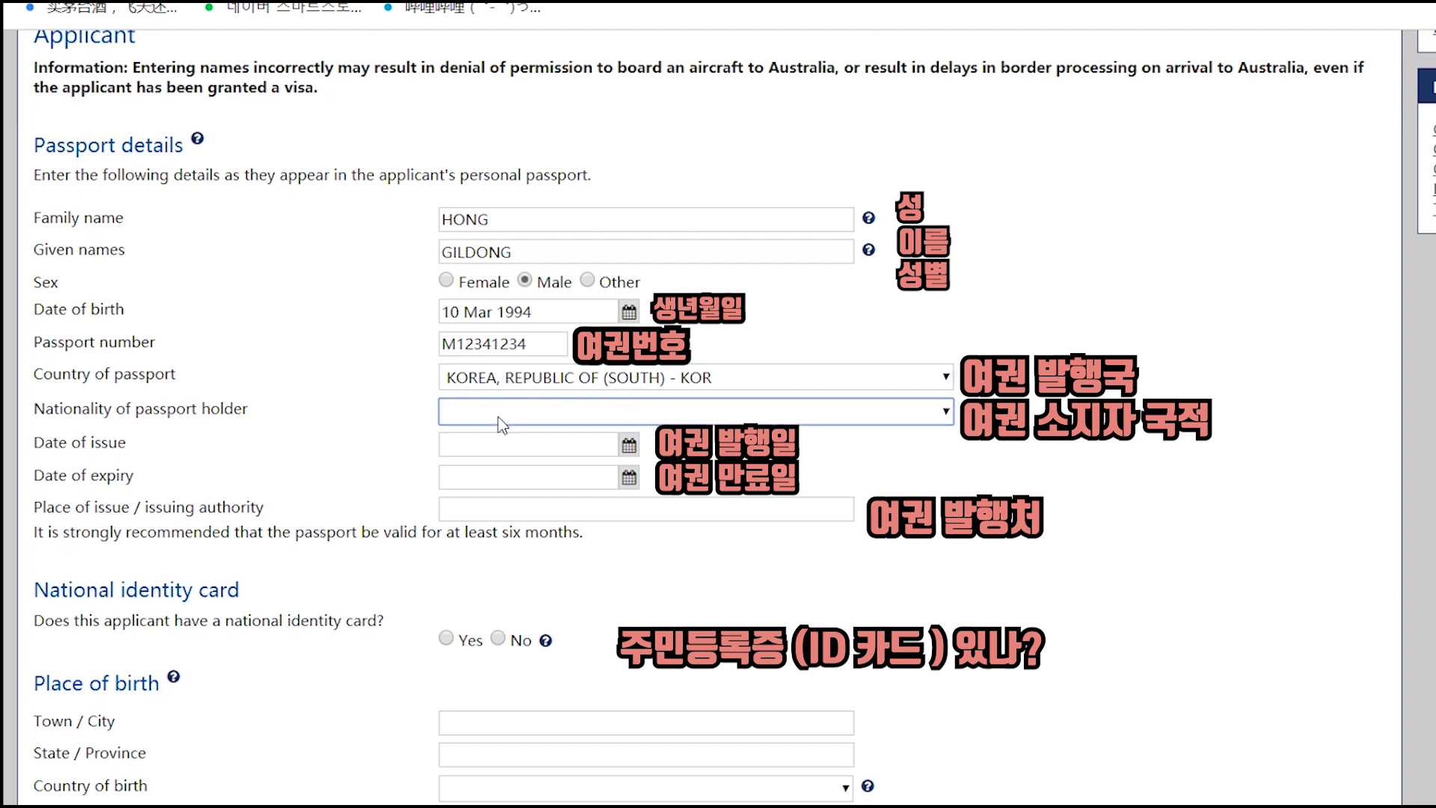
left_click(501, 413)
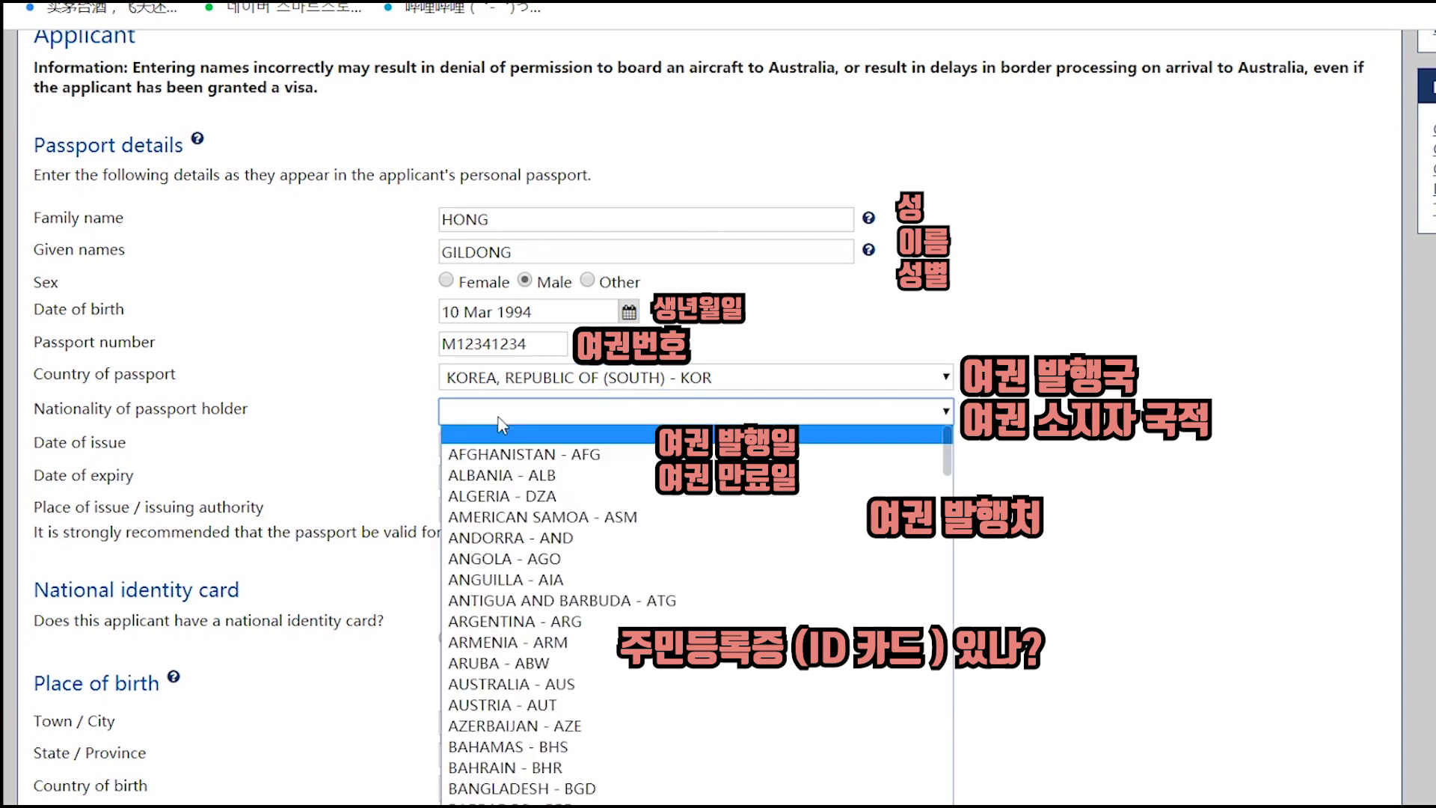
type("kor")
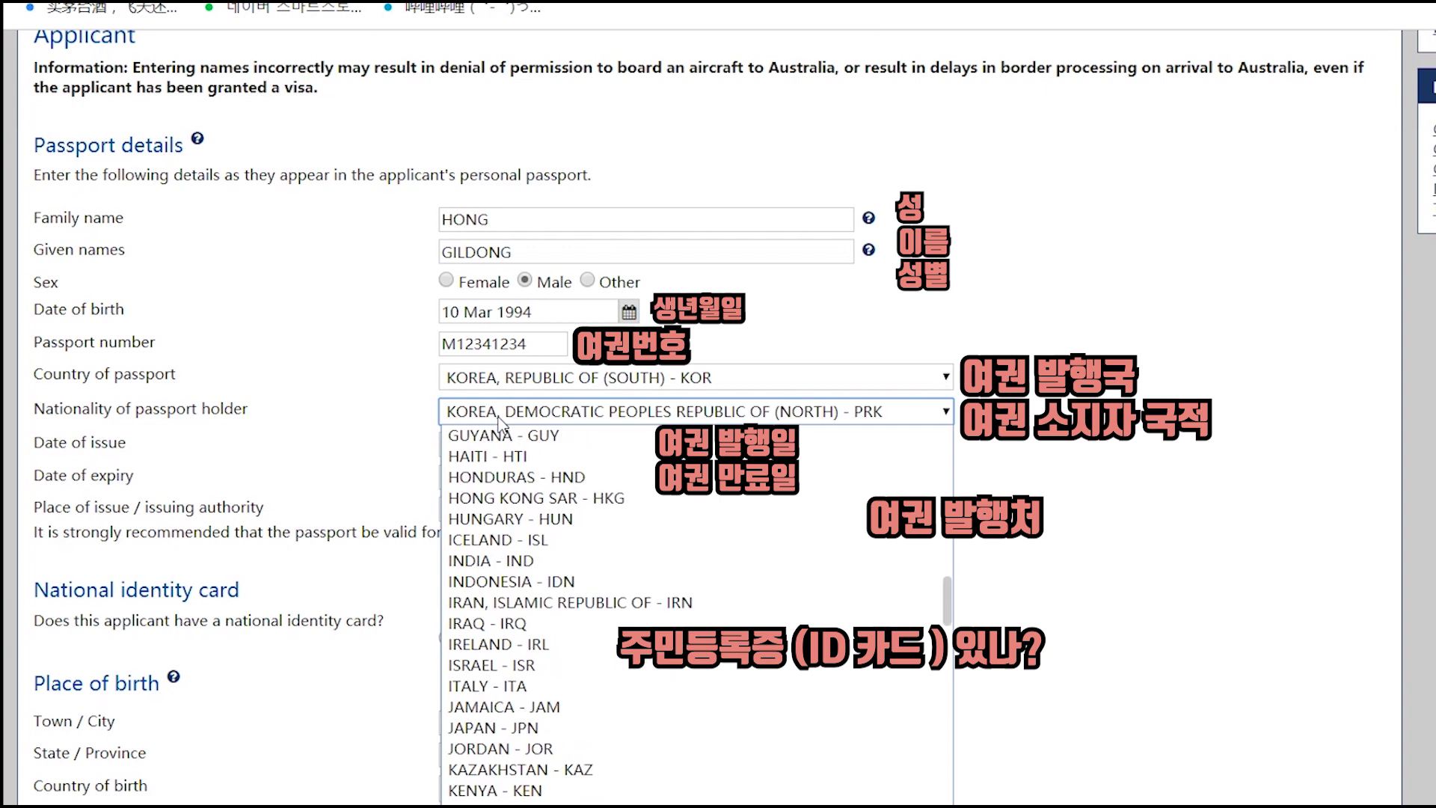
key("Down")
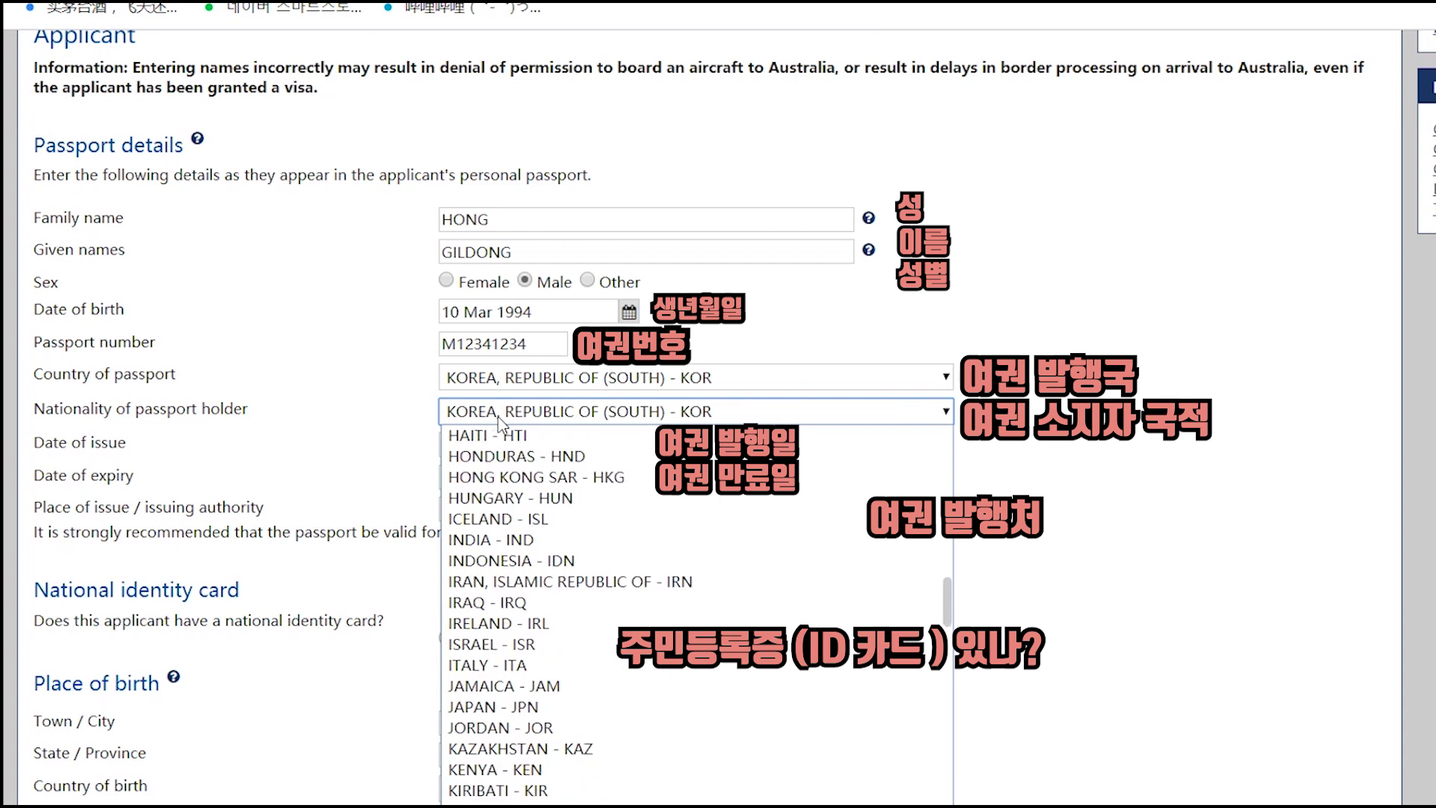
key("Return")
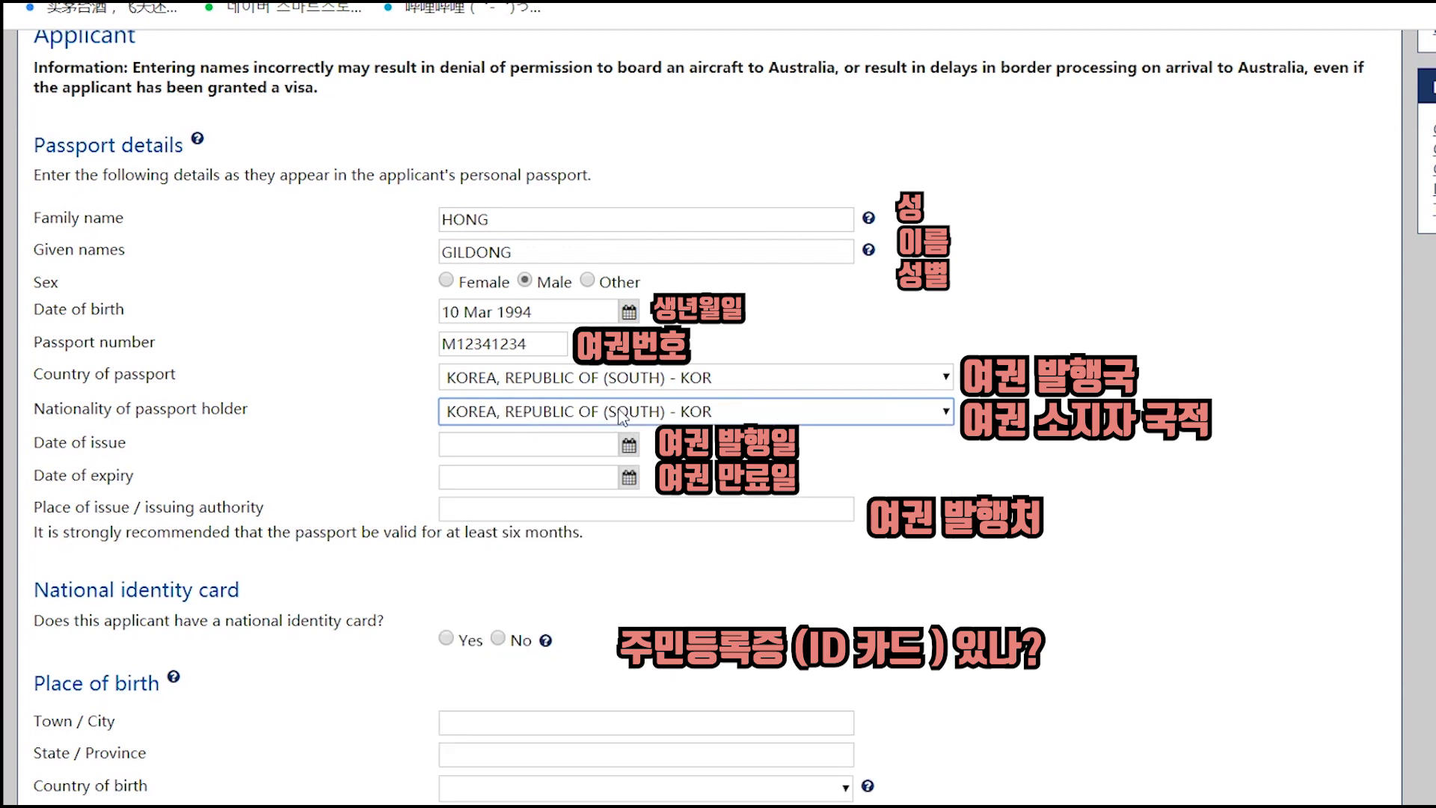
left_click(638, 447)
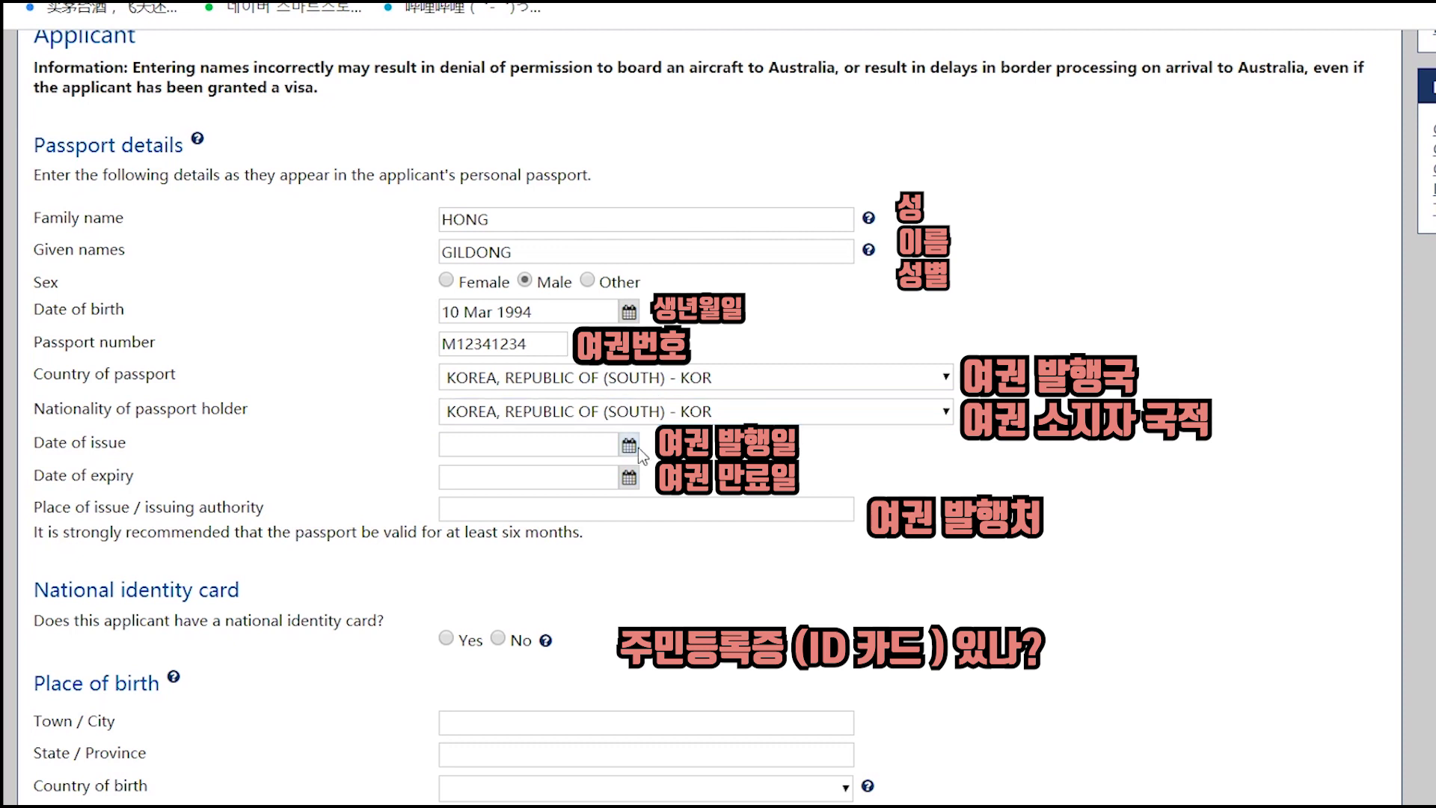
- Set the passport issue date to 20 Feb 2020 and the expiry date to 20 Mar 2030
left_click(630, 449)
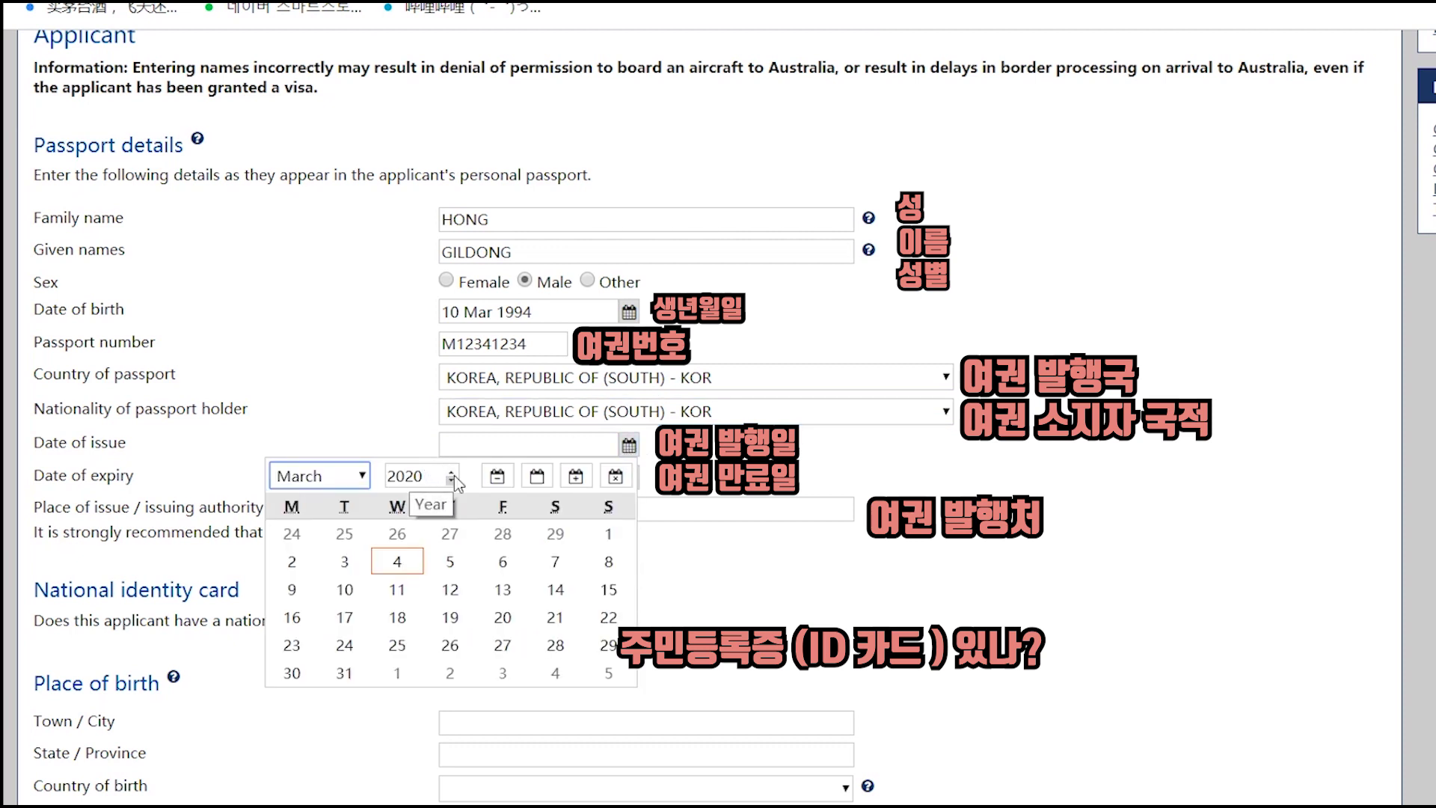
left_click(344, 479)
left_click(306, 516)
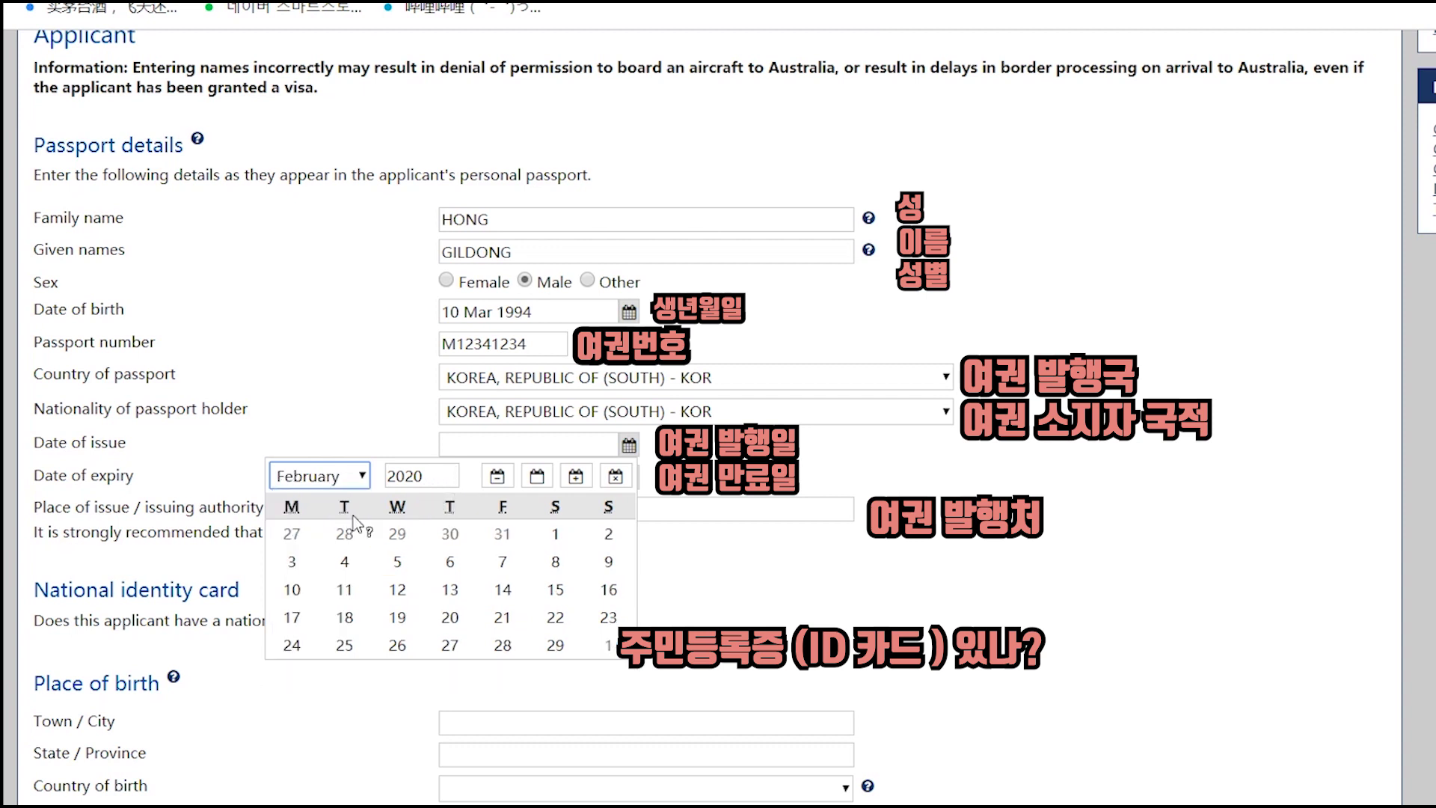
left_click(448, 616)
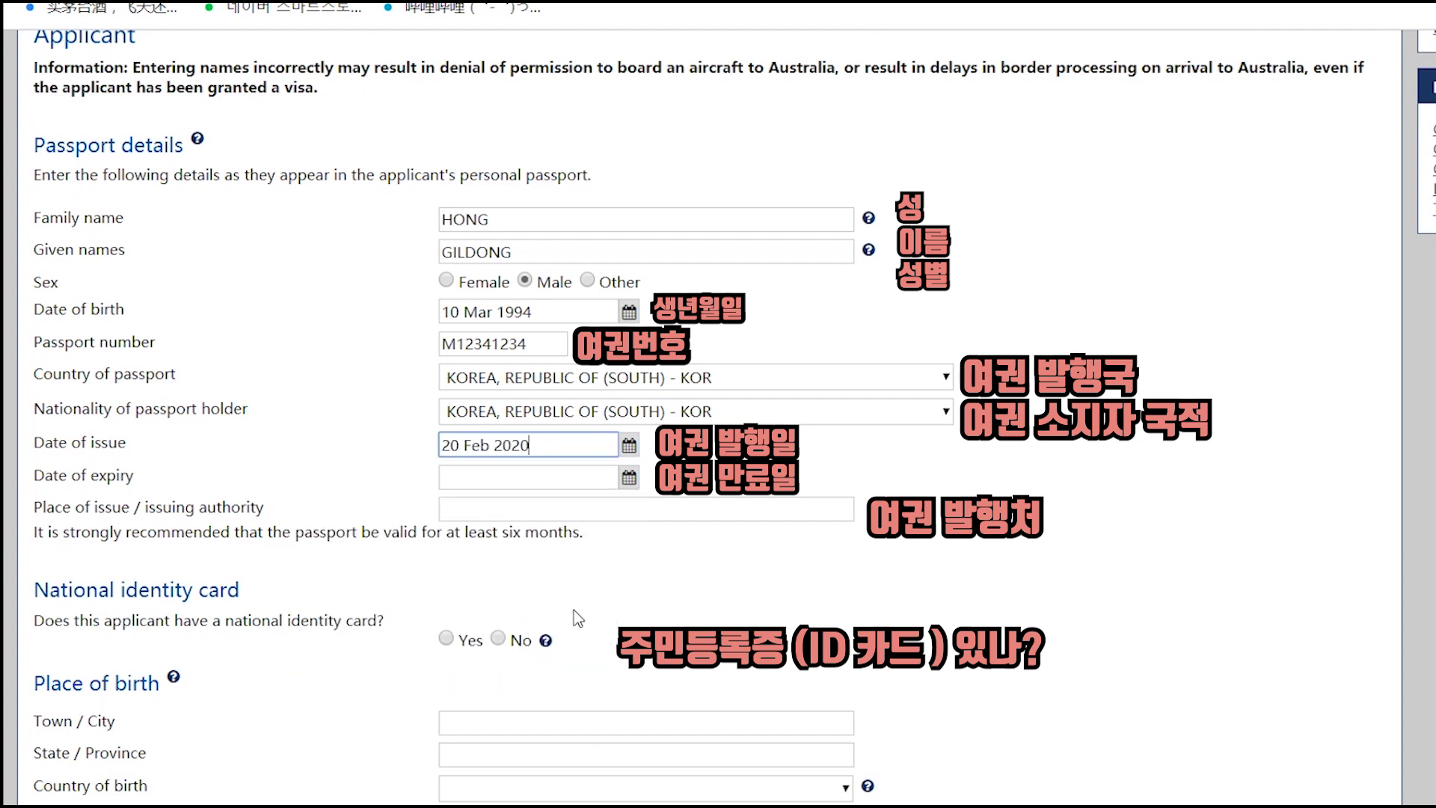
left_click(630, 479)
left_click_drag(423, 509, 406, 508)
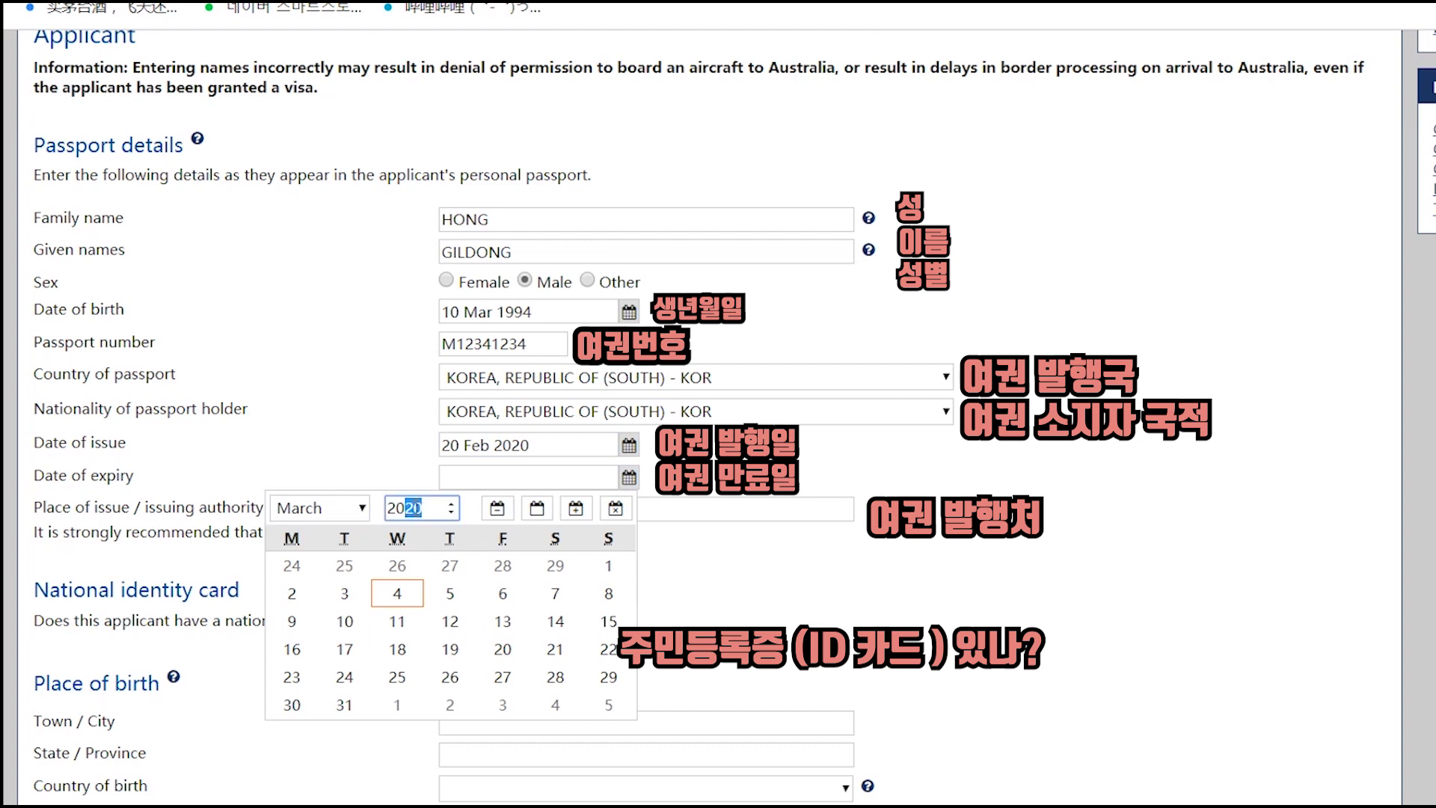
type("30")
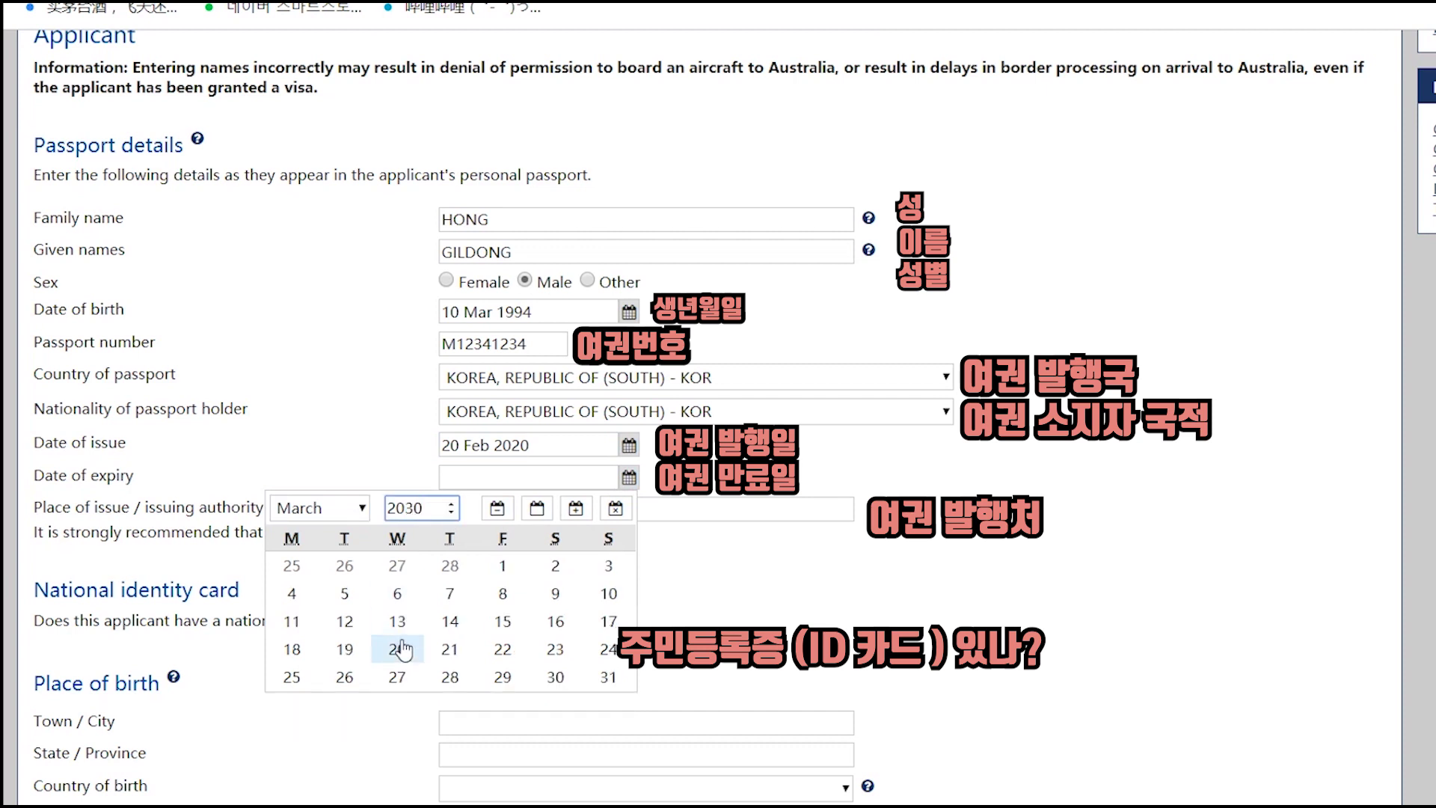
left_click(398, 650)
left_click(1089, 543)
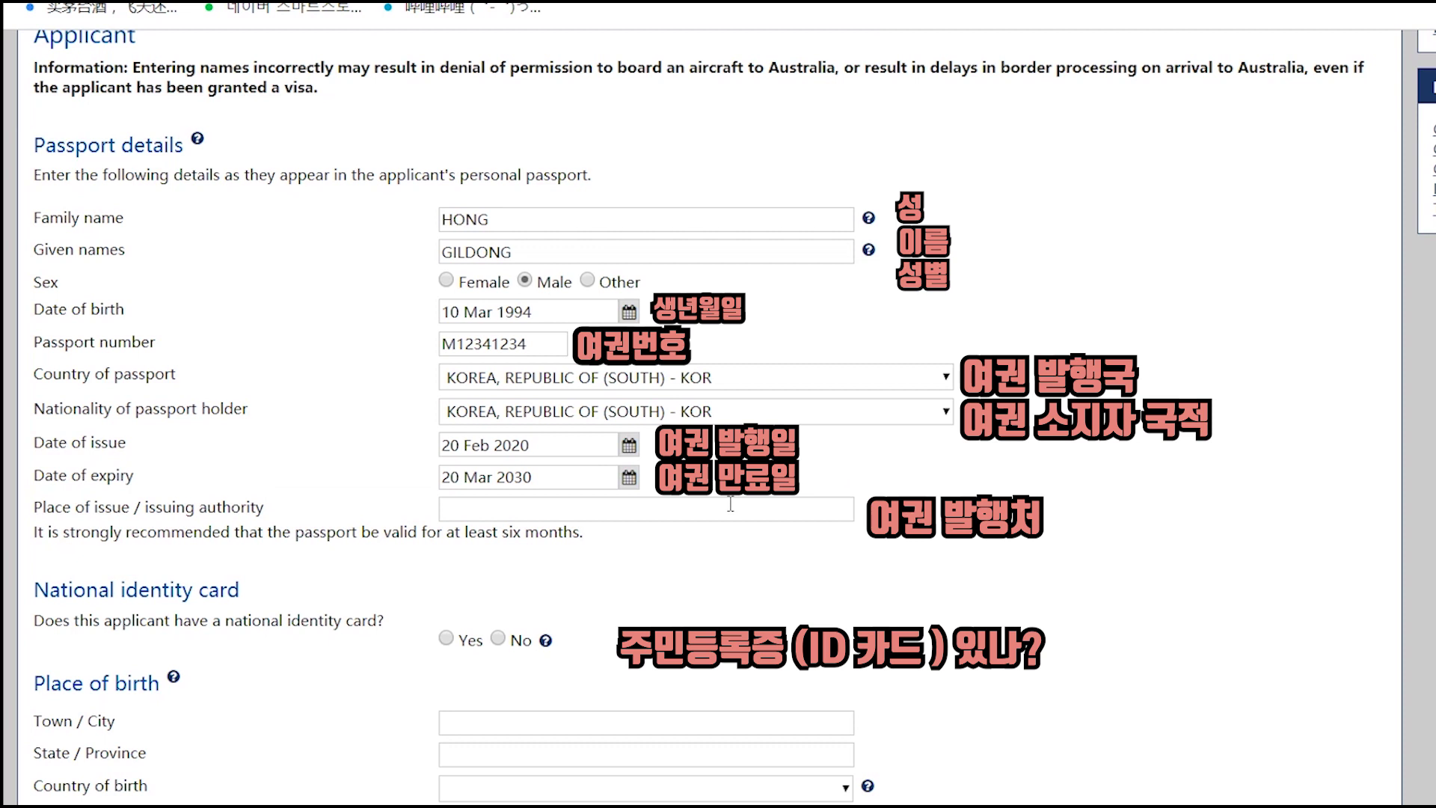
- Enter MINISTRY OF FOREIGN AFFAIRS as issuing authority and answer Yes to holding a national identity card
left_click(615, 515)
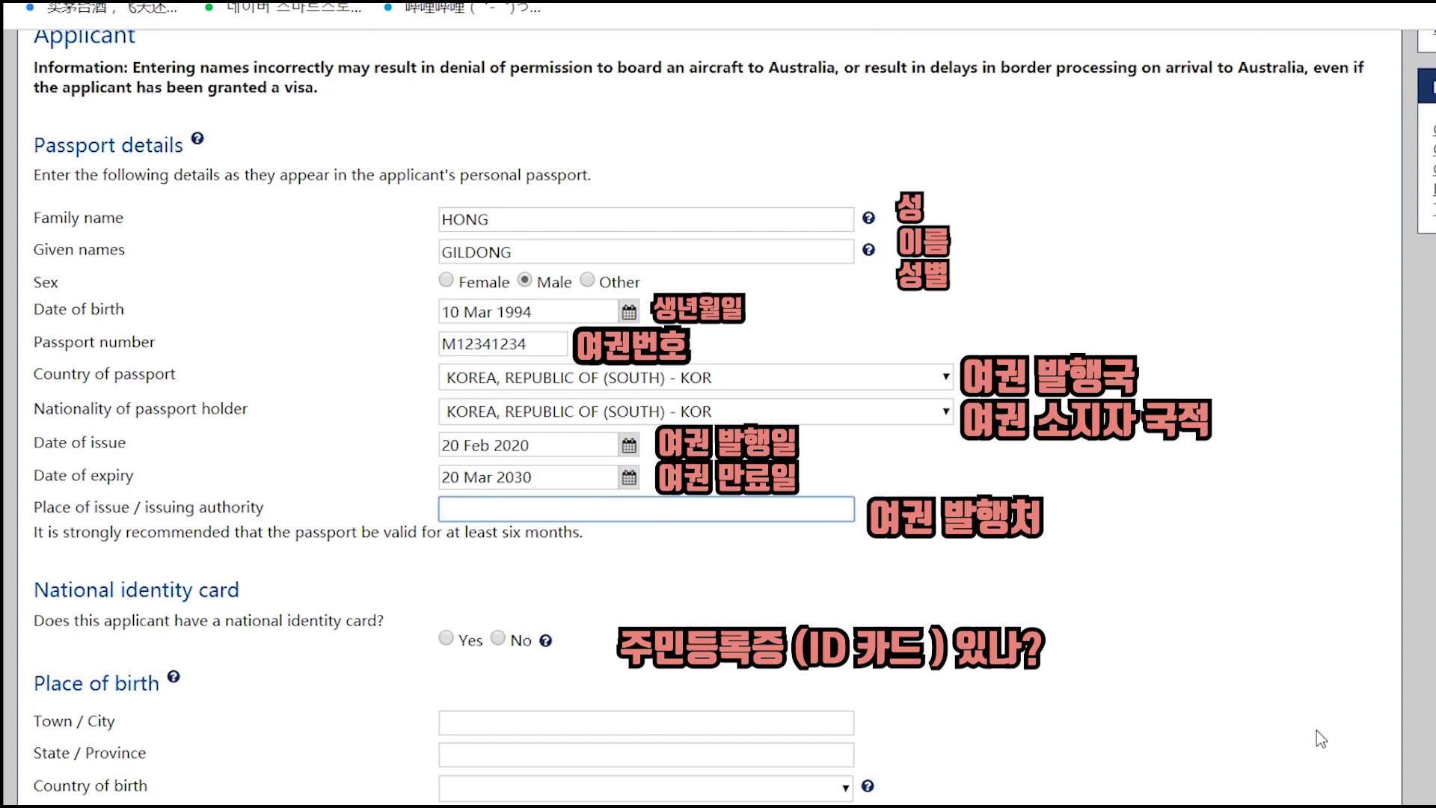
type("MINISTRY OF FOREIGN AFFAIRS")
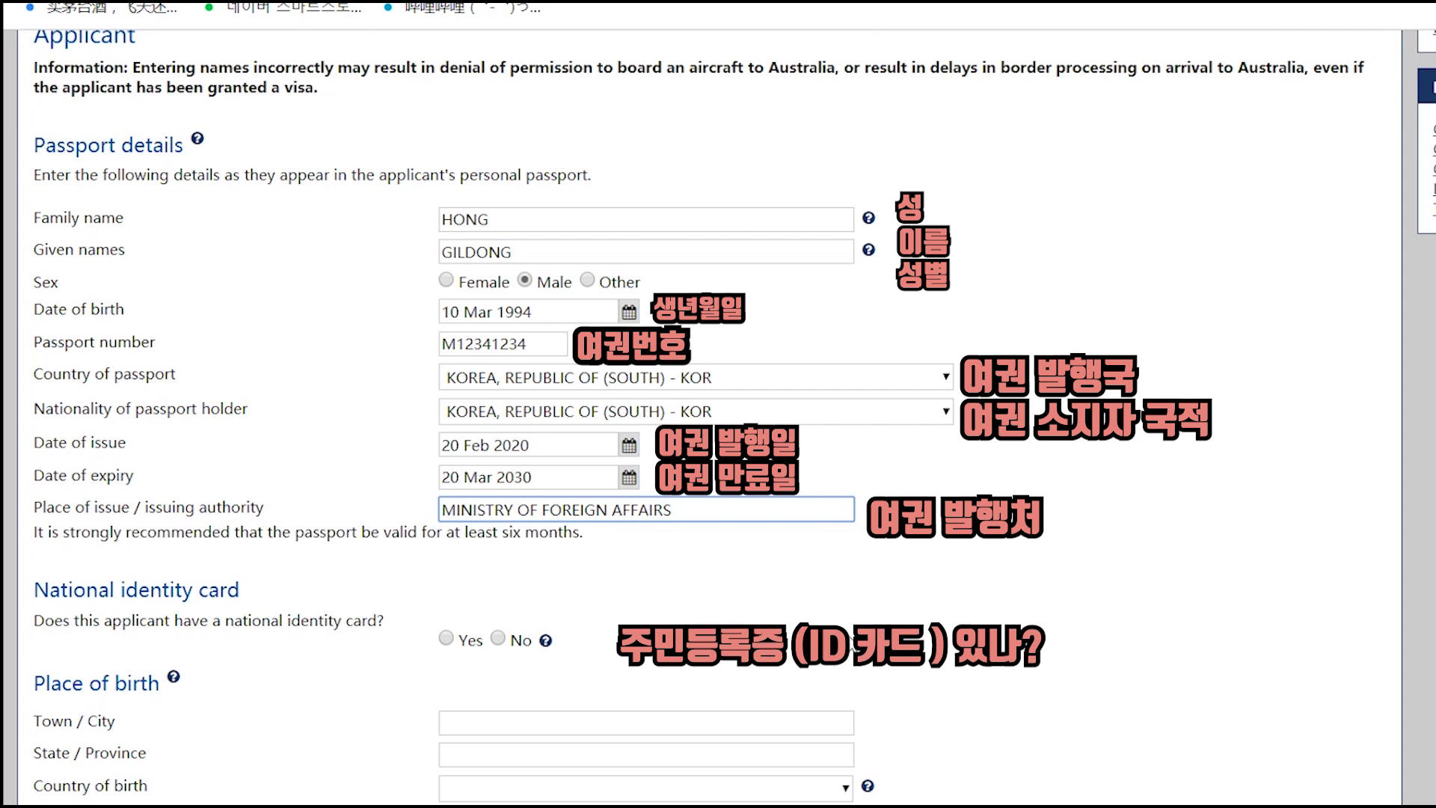
left_click(966, 496)
scroll(548, 543, "down", 5)
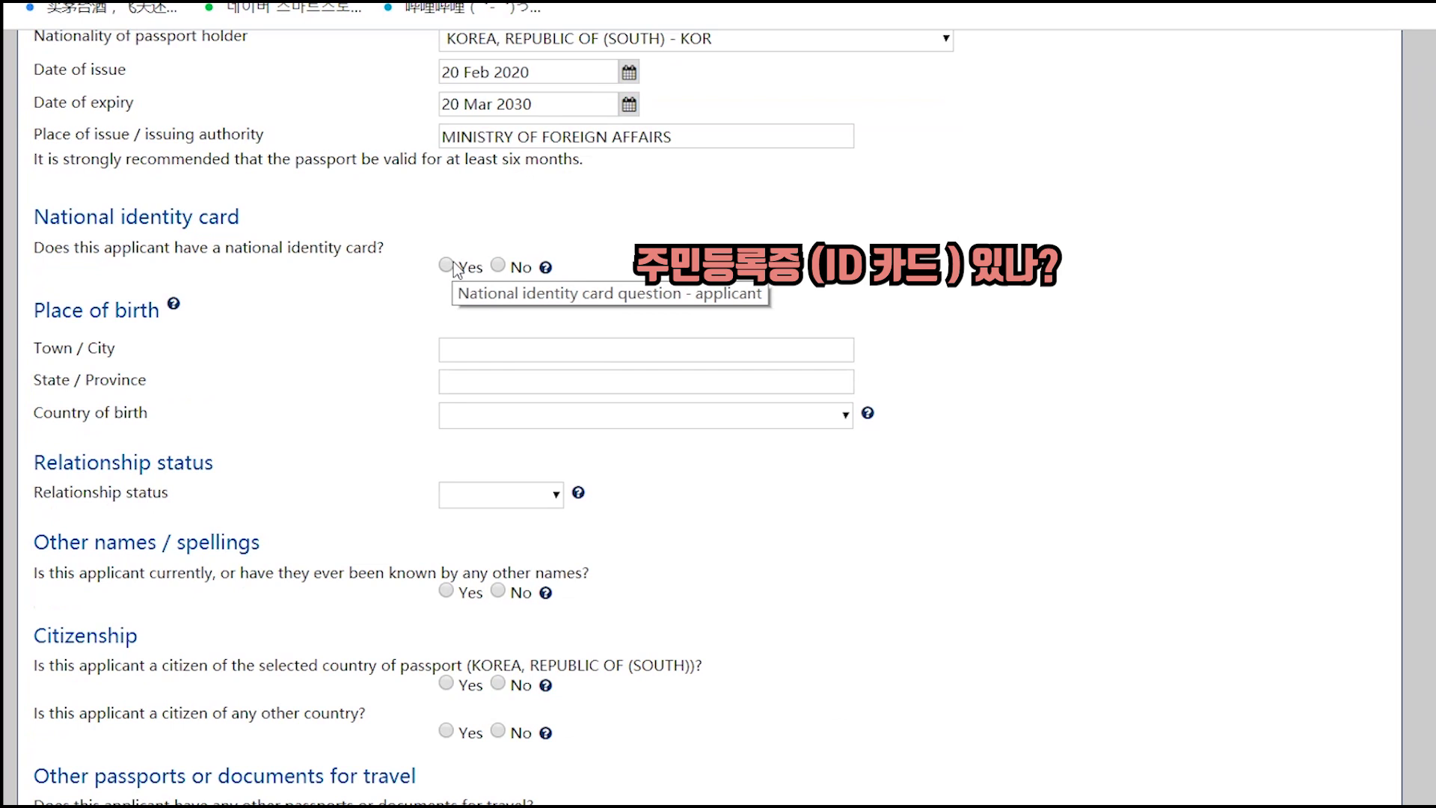
left_click(454, 264)
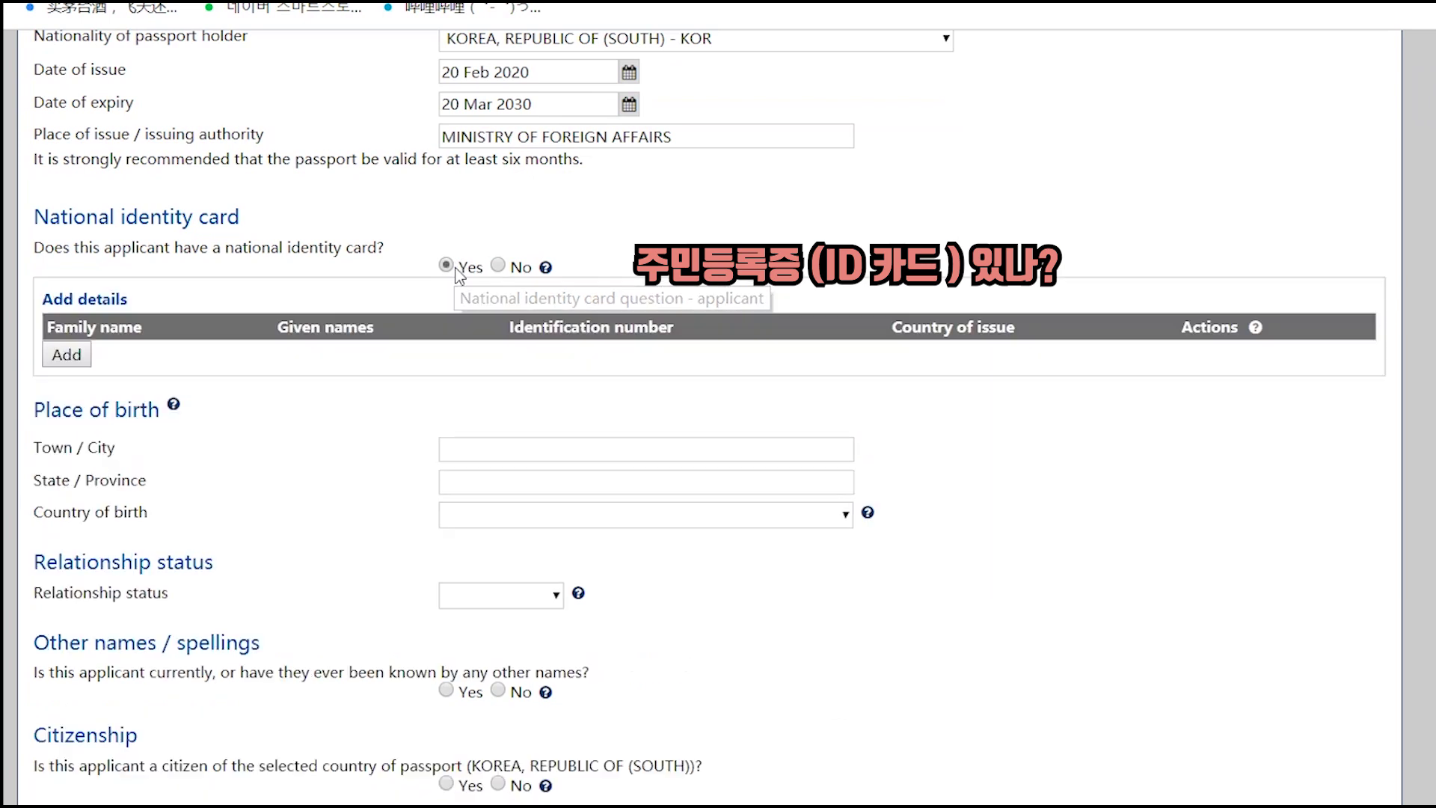
- Add a national identity card entry with the applicant's family name, given names and ID number
left_click(67, 356)
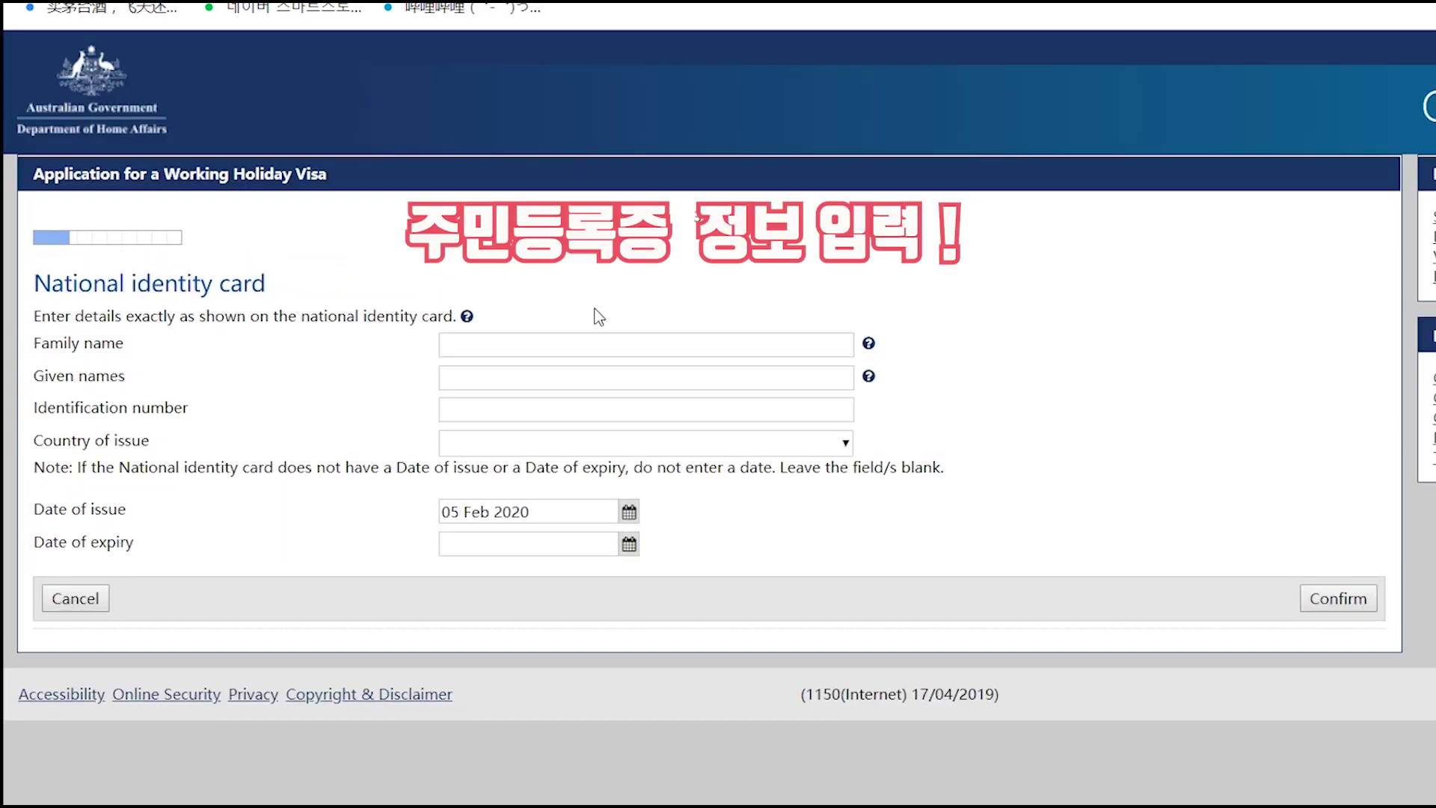
left_click(506, 344)
type("G")
key("BackSpace")
type("HONG")
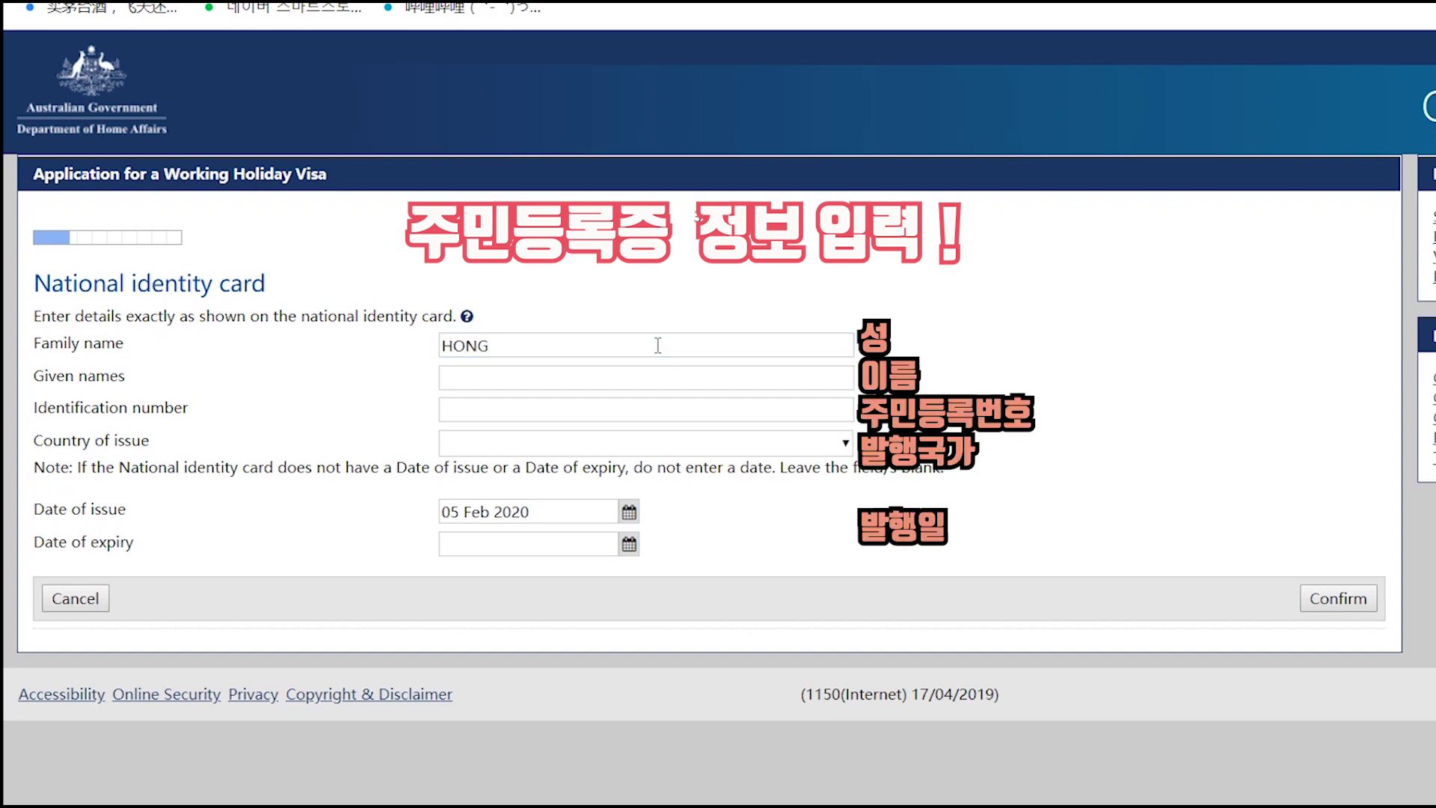
key("Tab")
type("GILDONG")
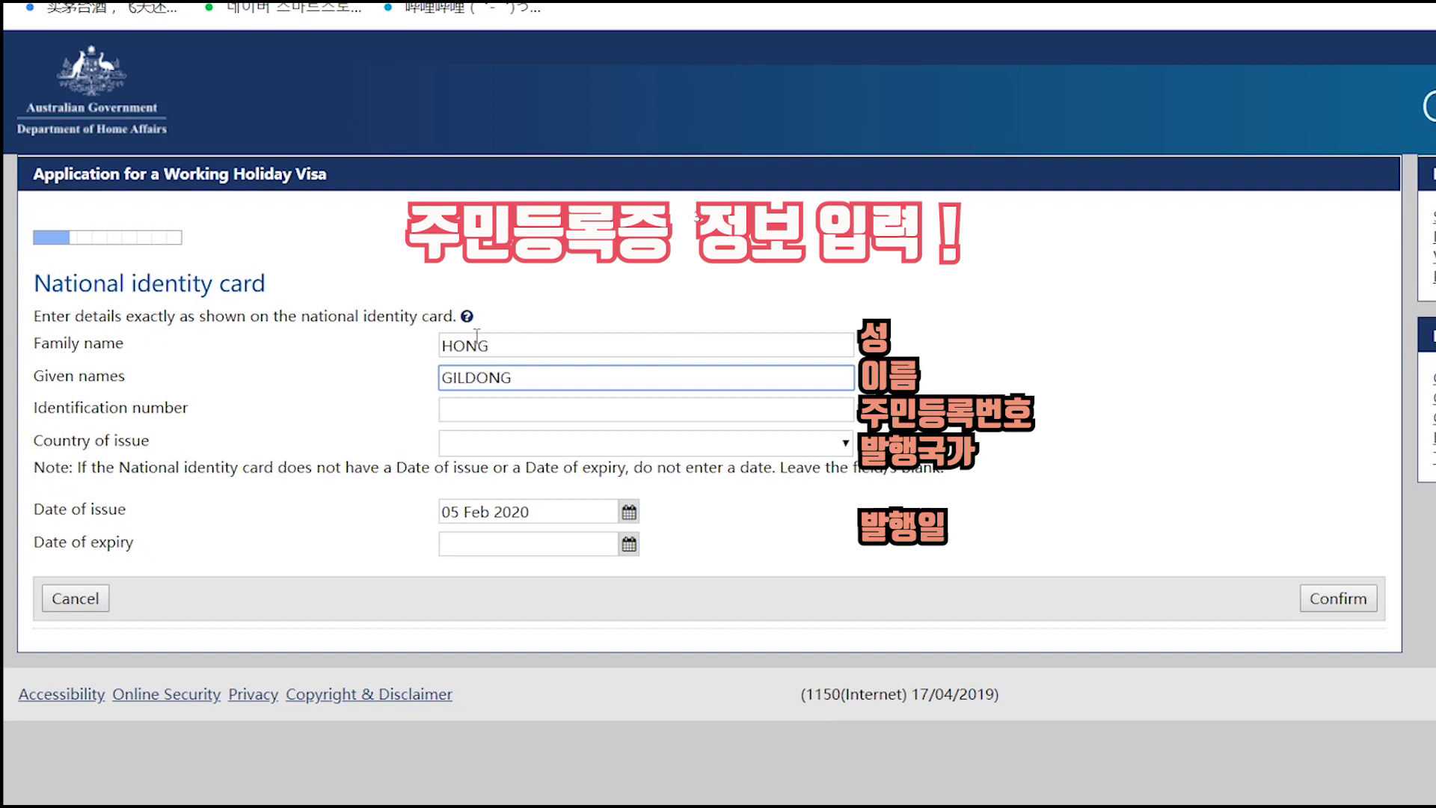
left_click(498, 408)
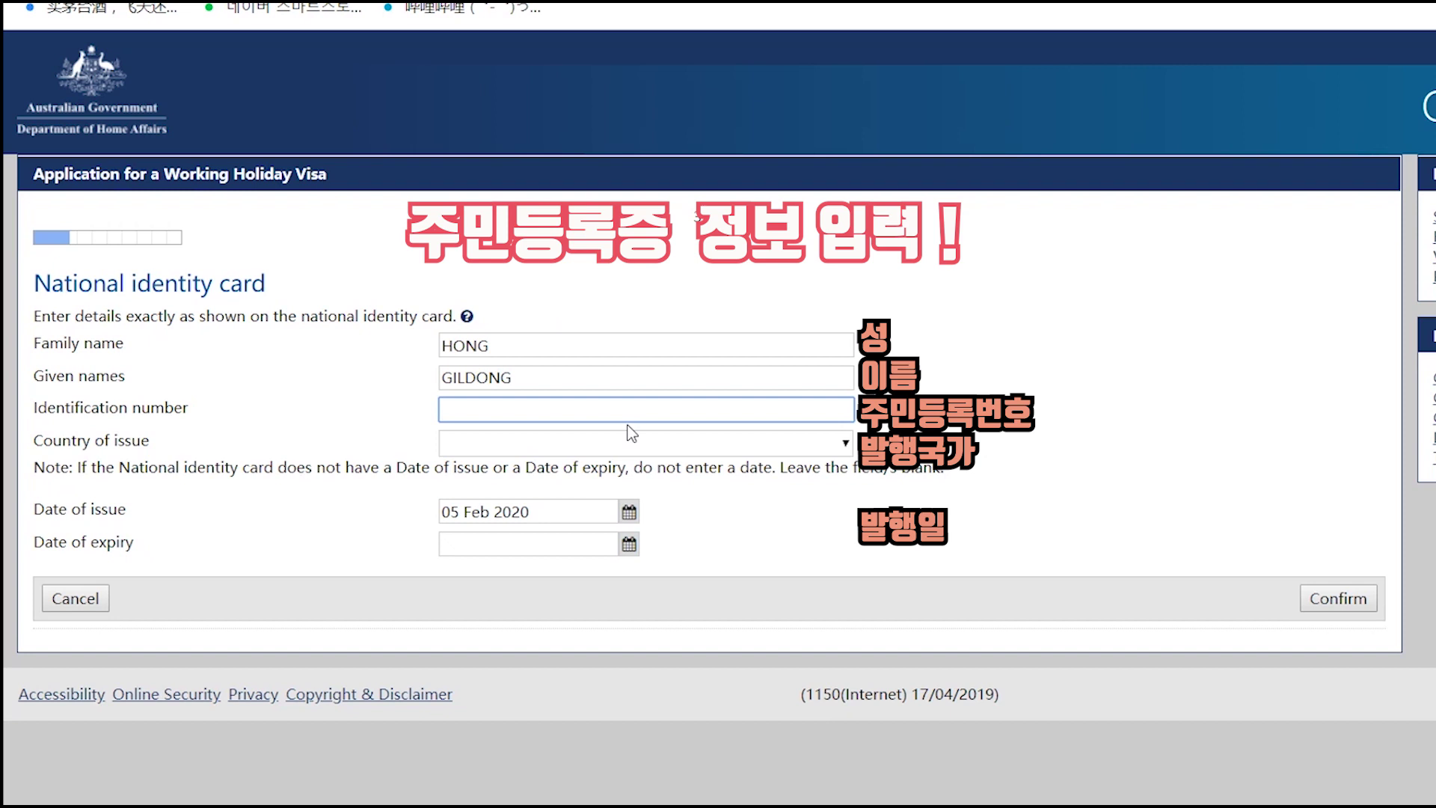
- Set KOREA, SOUTH as issuing country, keep issue date 05 Feb 2020, and confirm past the format warning
left_click(524, 445)
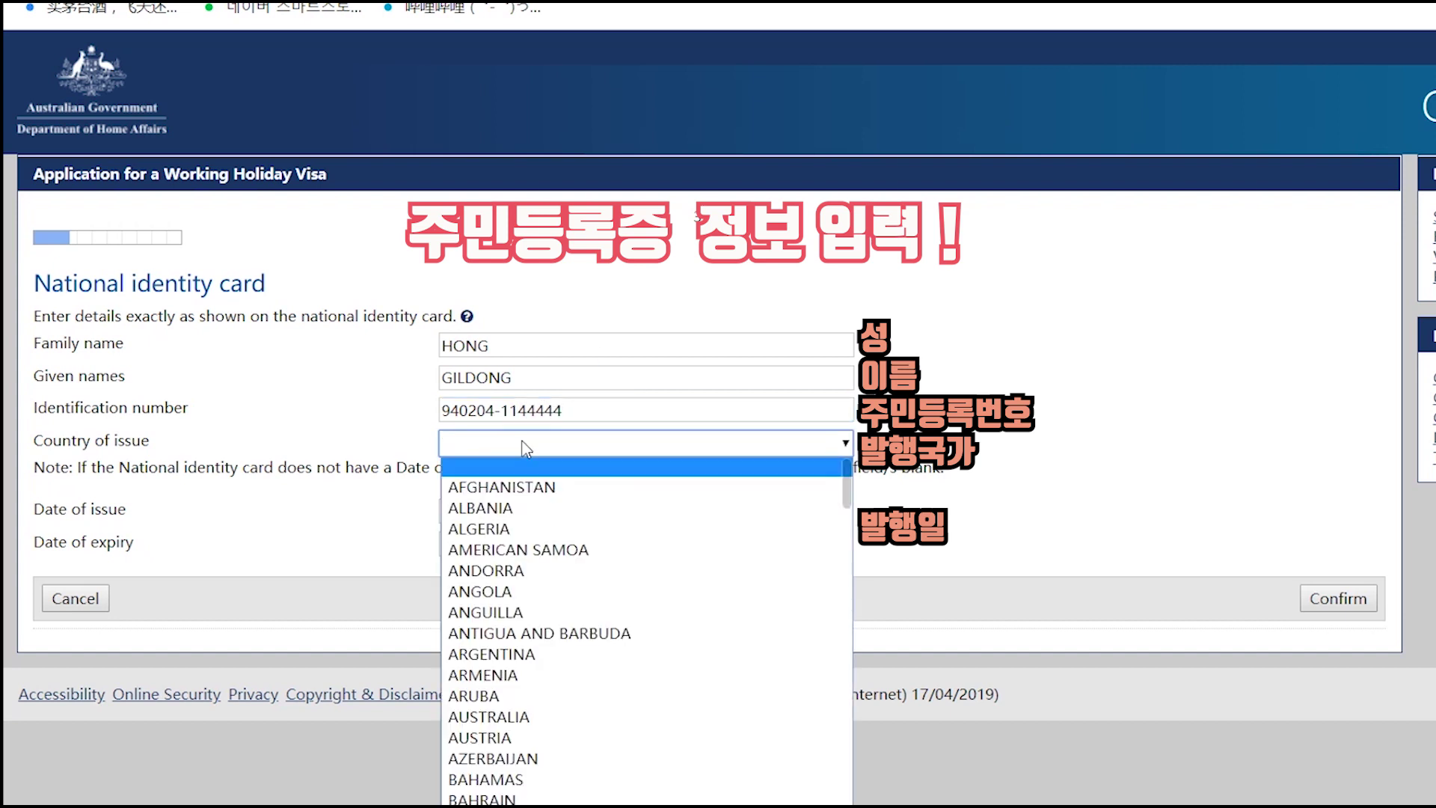
type("kor")
key("Down")
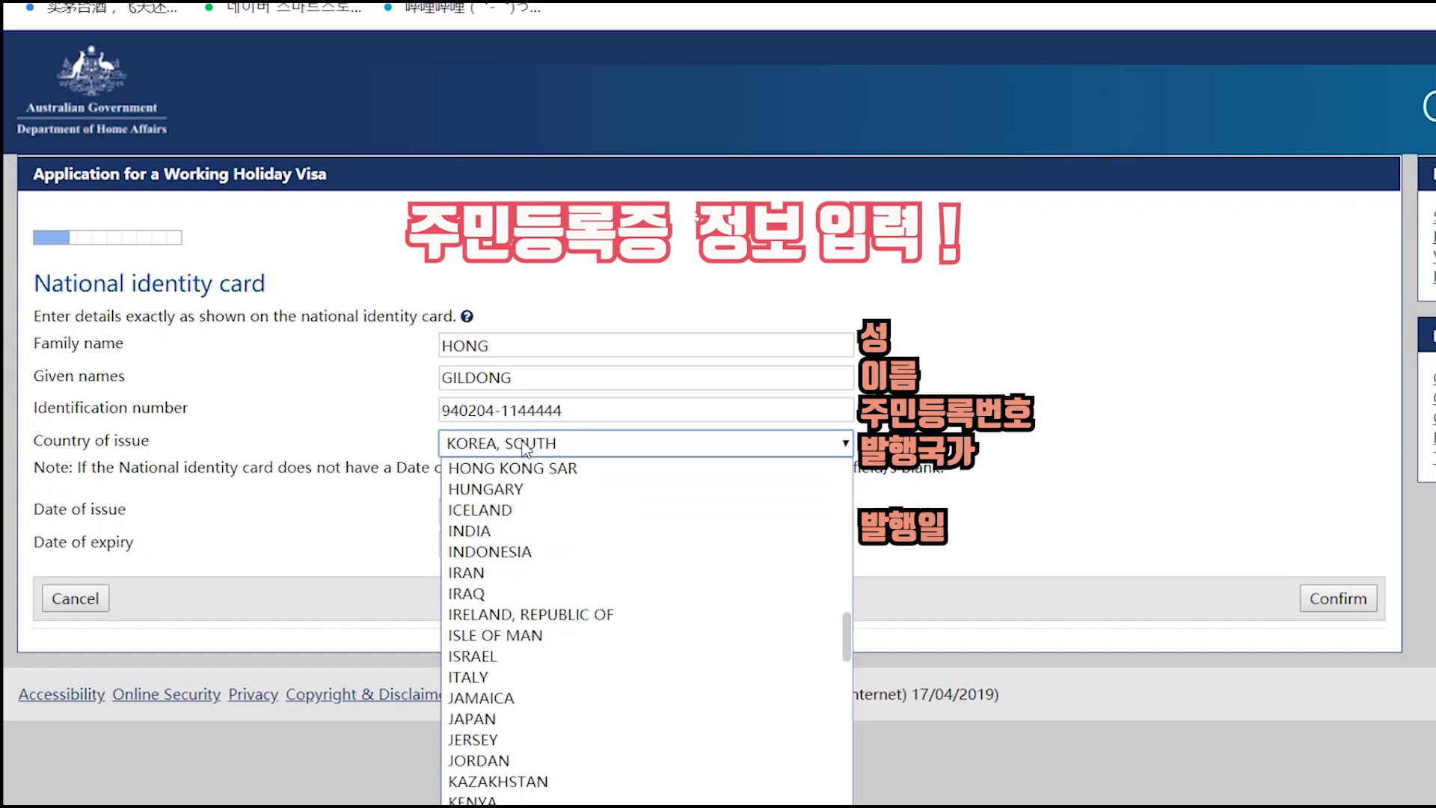
key("Return")
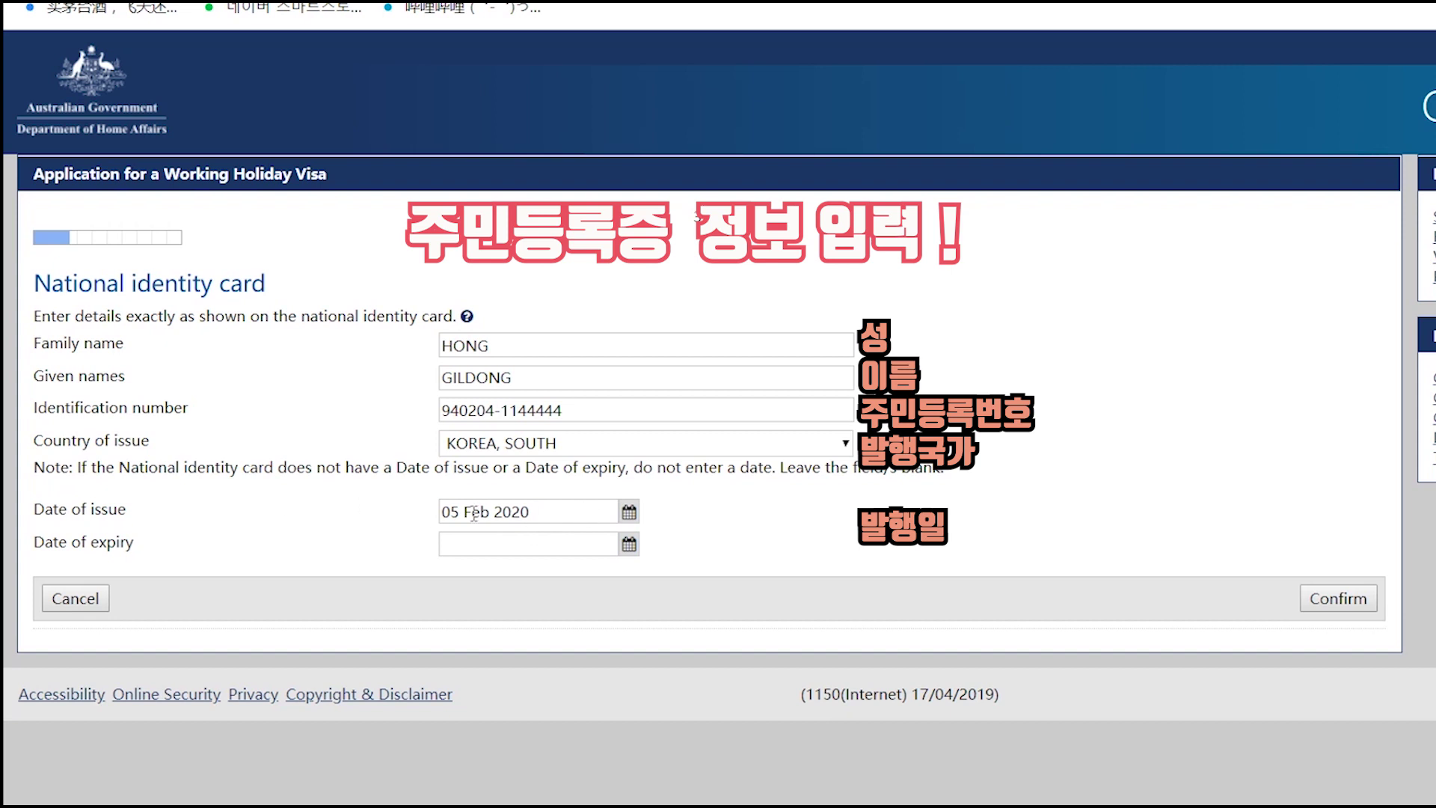
left_click(629, 512)
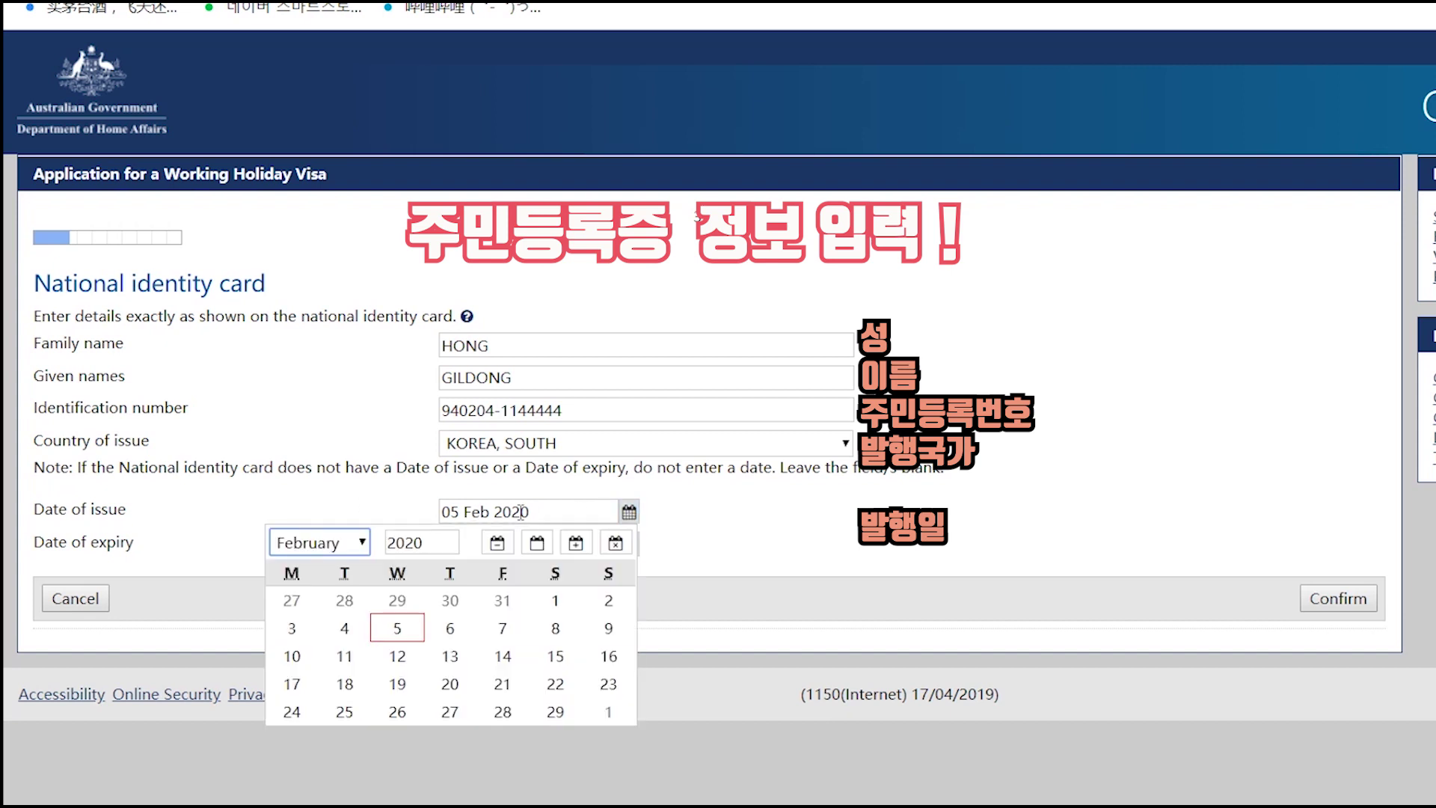
left_click(403, 632)
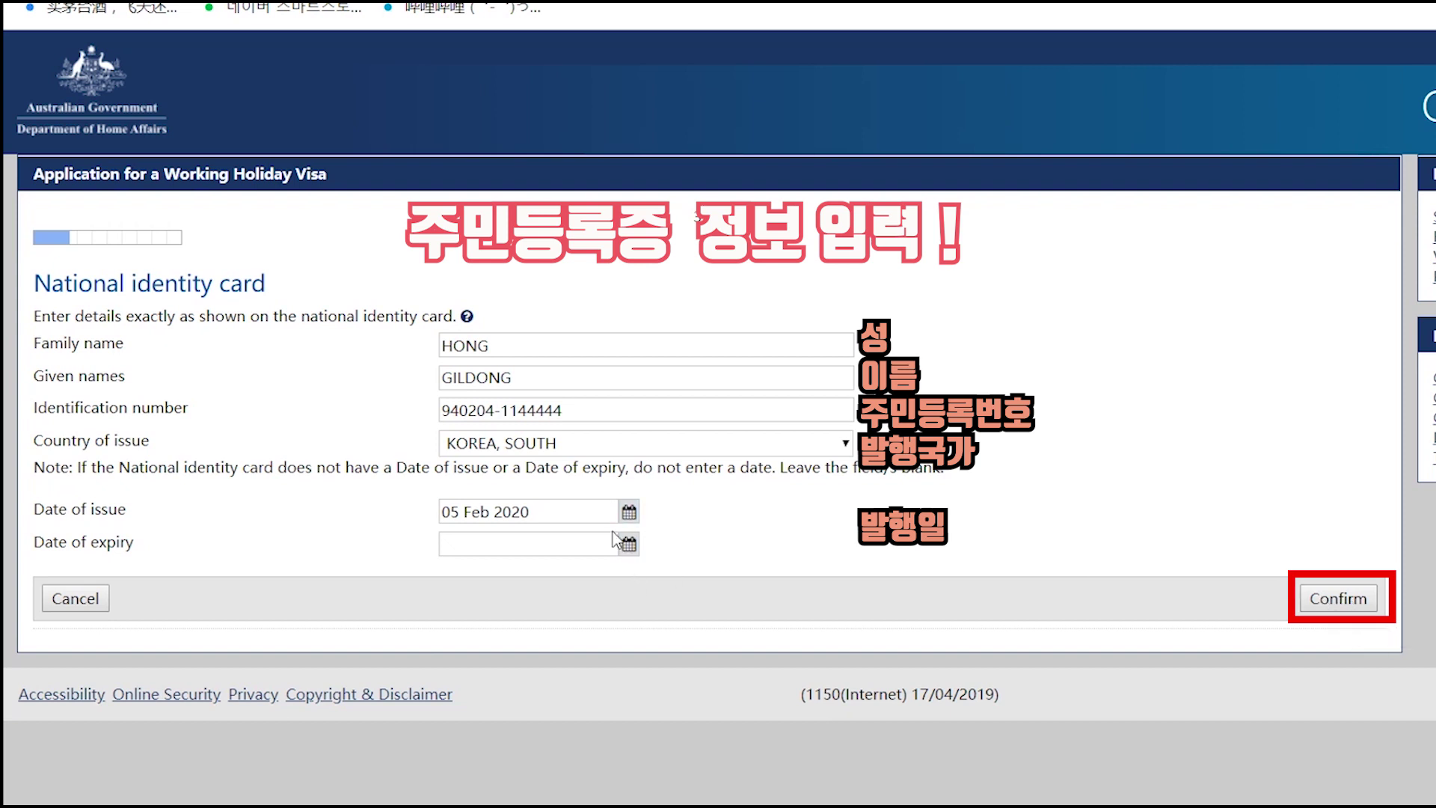
left_click(1336, 602)
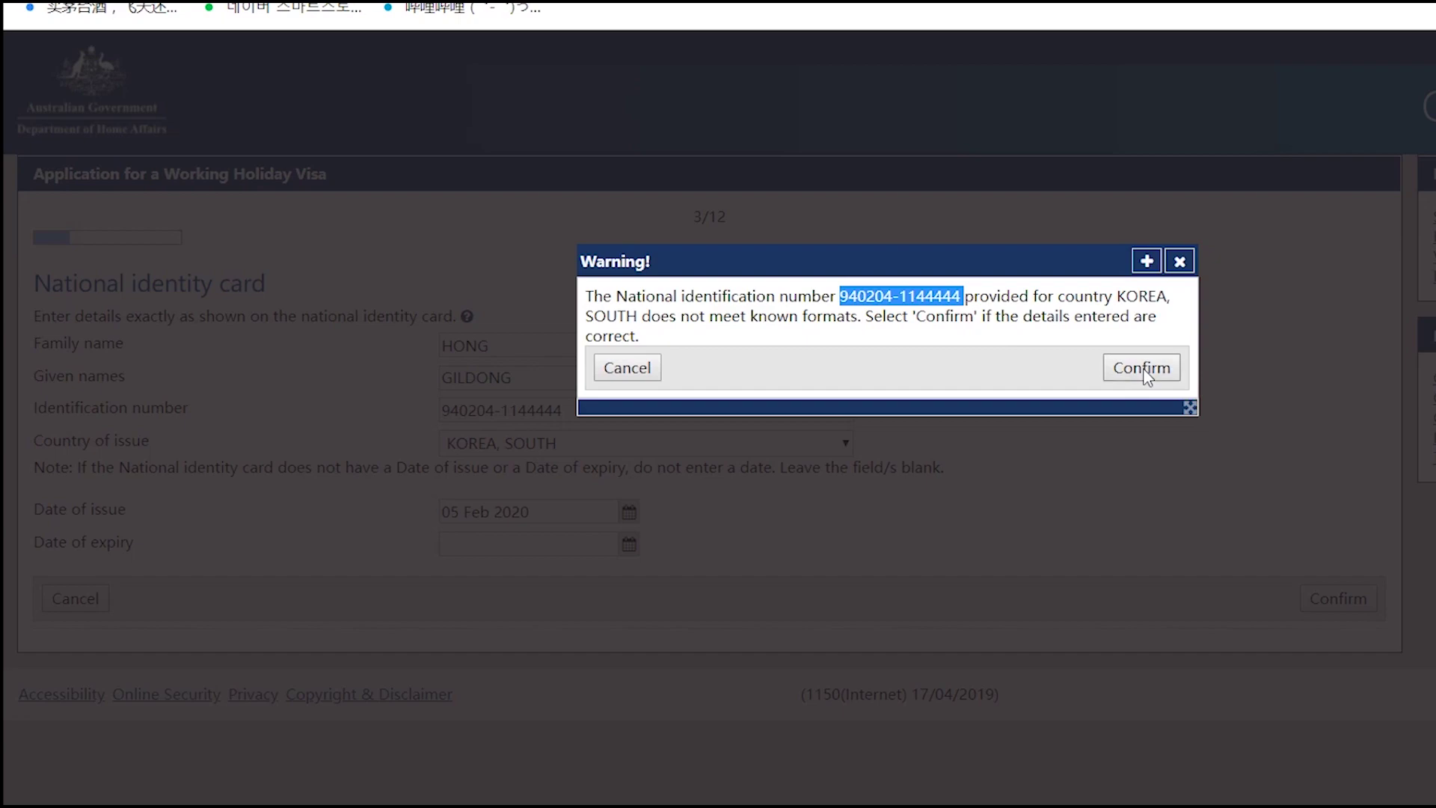
left_click(1142, 368)
- Choose KOREA, SOUTH as the country of birth
scroll(1003, 455, "down", 3)
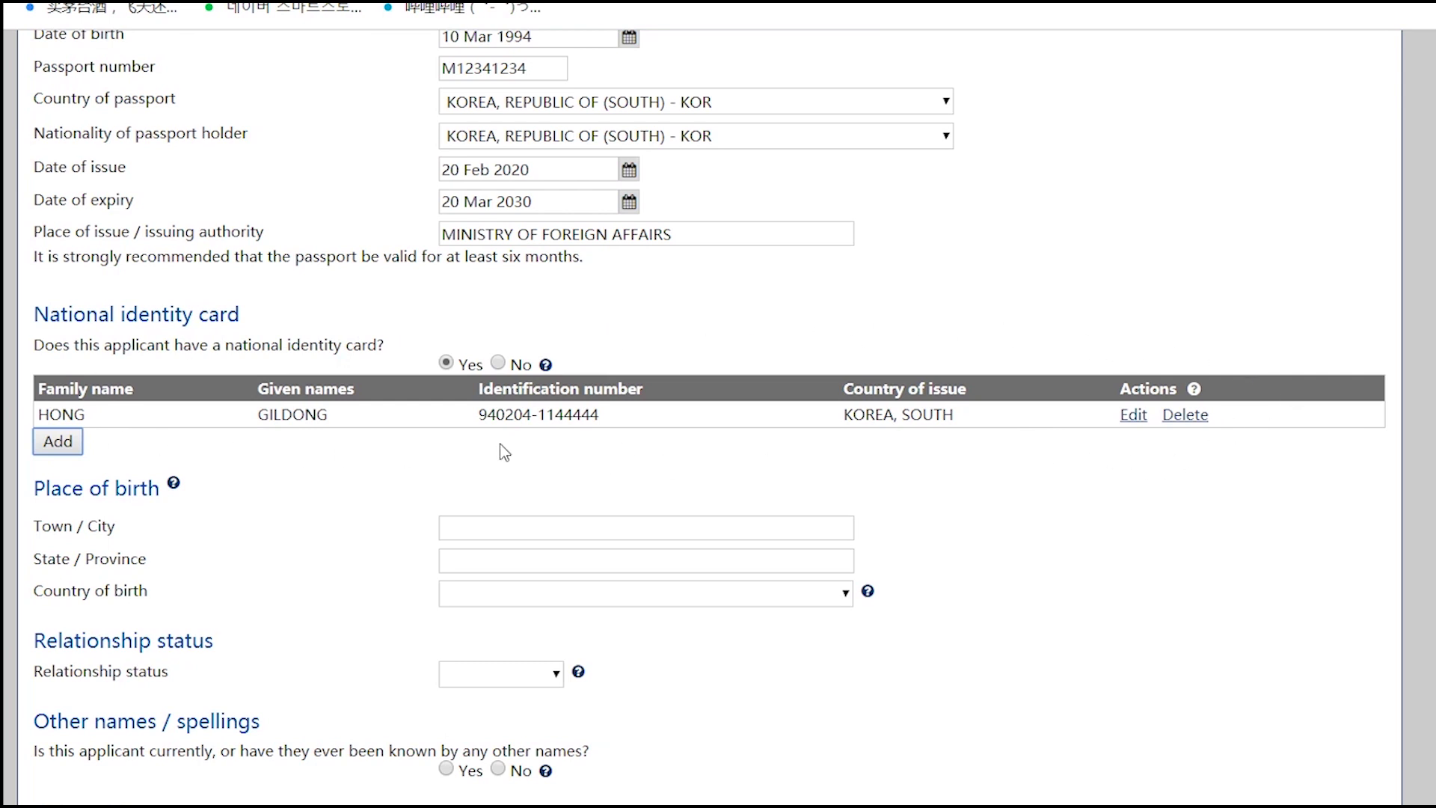
scroll(522, 288, "down", 3)
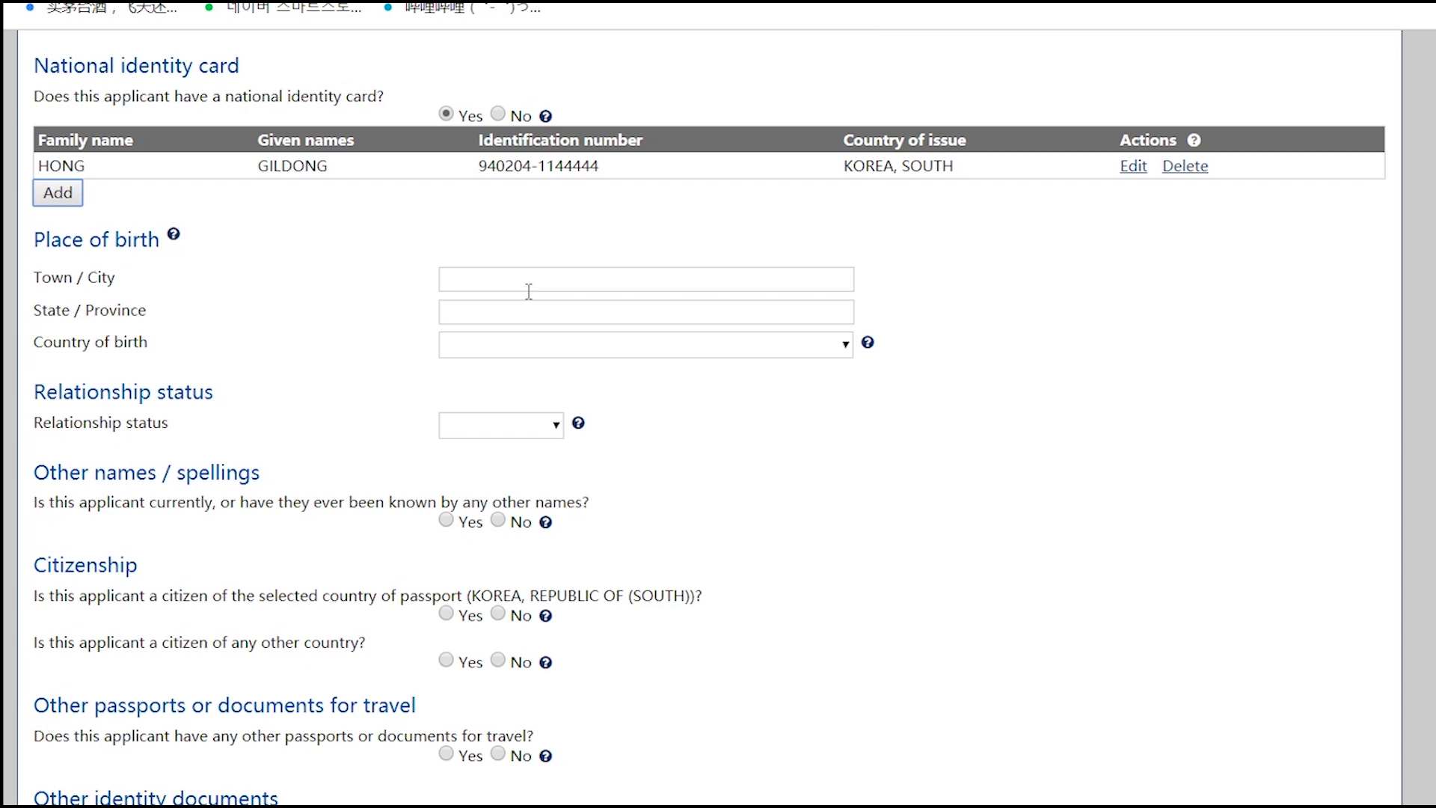
left_click(546, 346)
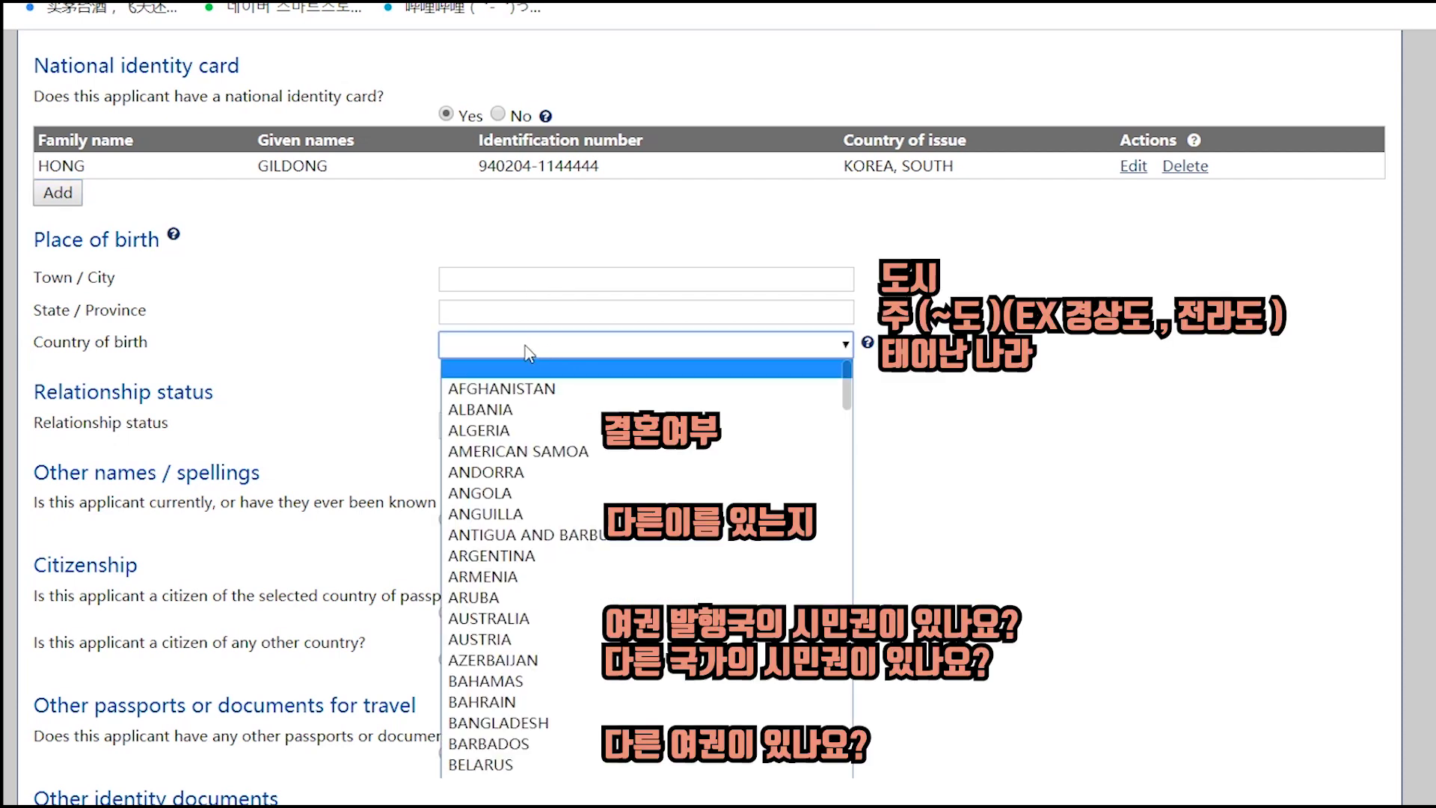
type("ko")
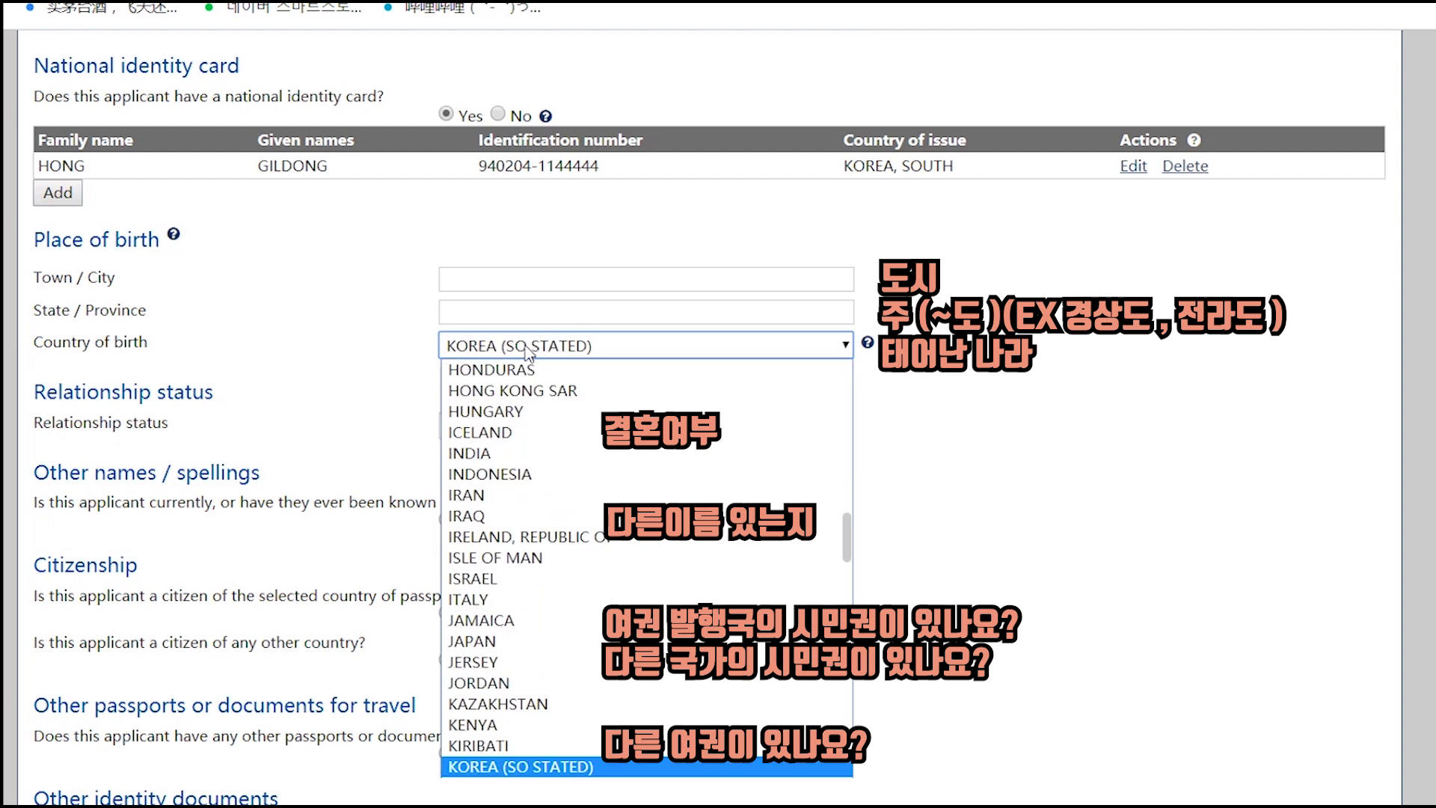
key("Down")
key("Return")
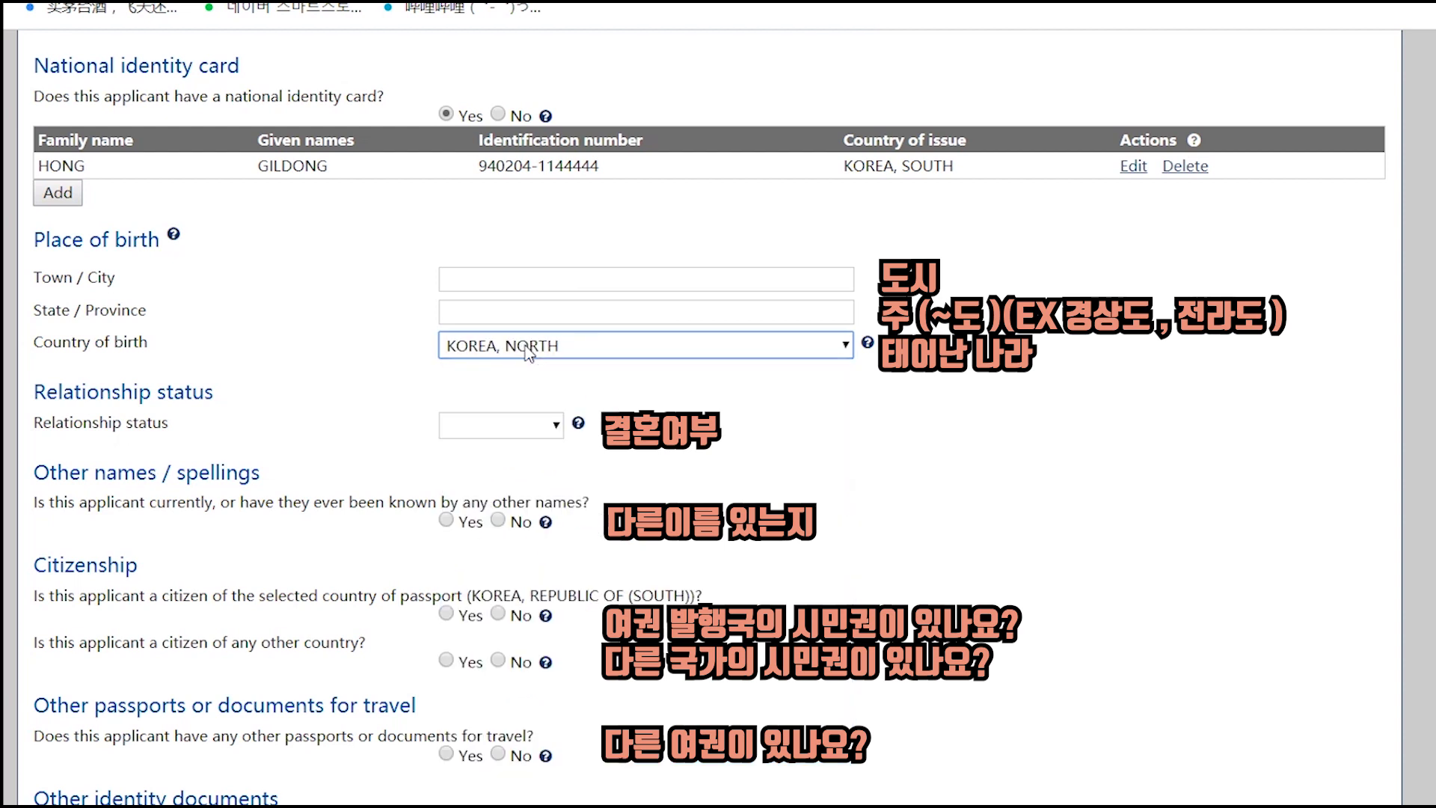
key("Down")
- Enter INCHEON as both town and state of birth and set relationship status to Never Married
left_click(506, 287)
type("INC")
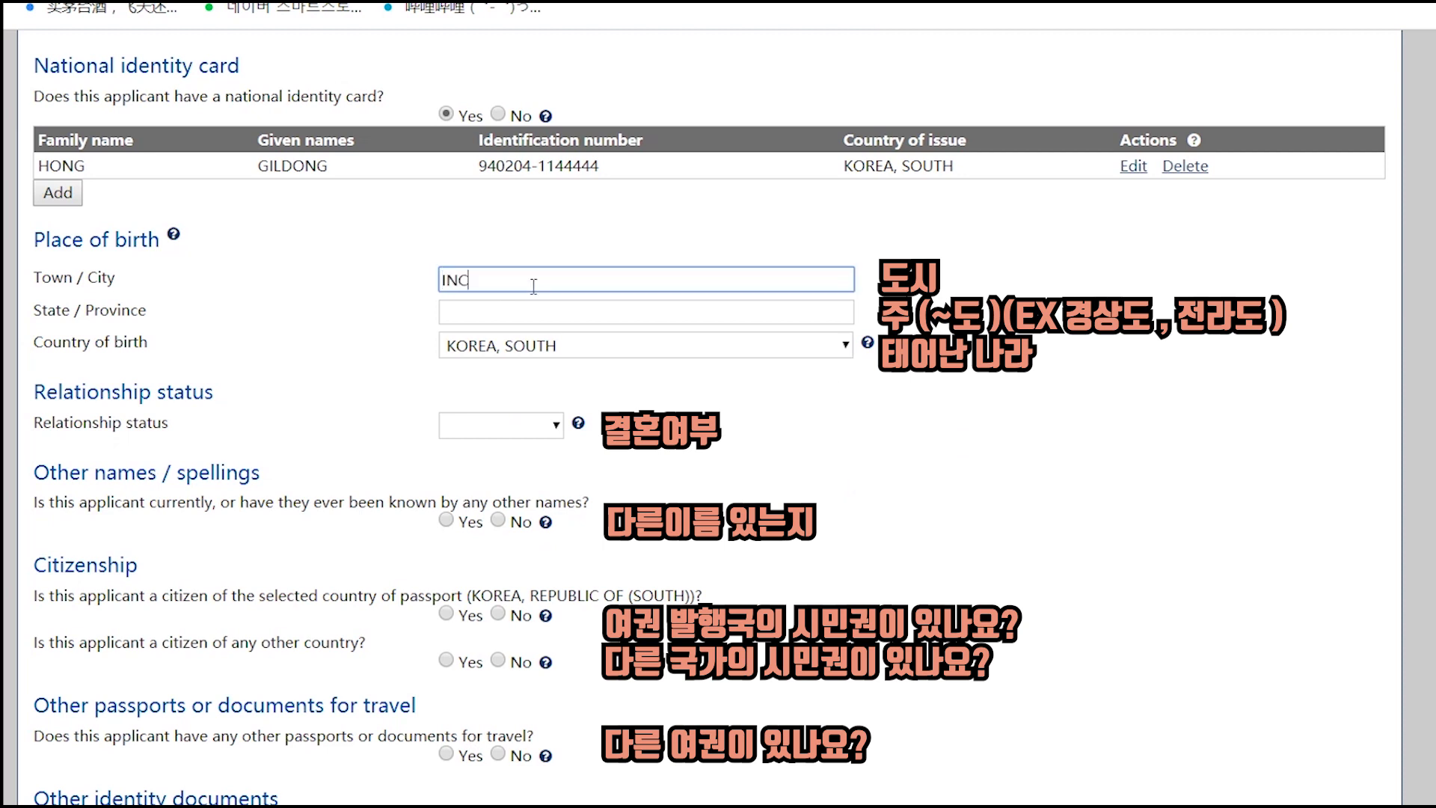
type("HEON")
left_click_drag(528, 279, 378, 277)
key("ctrl+c")
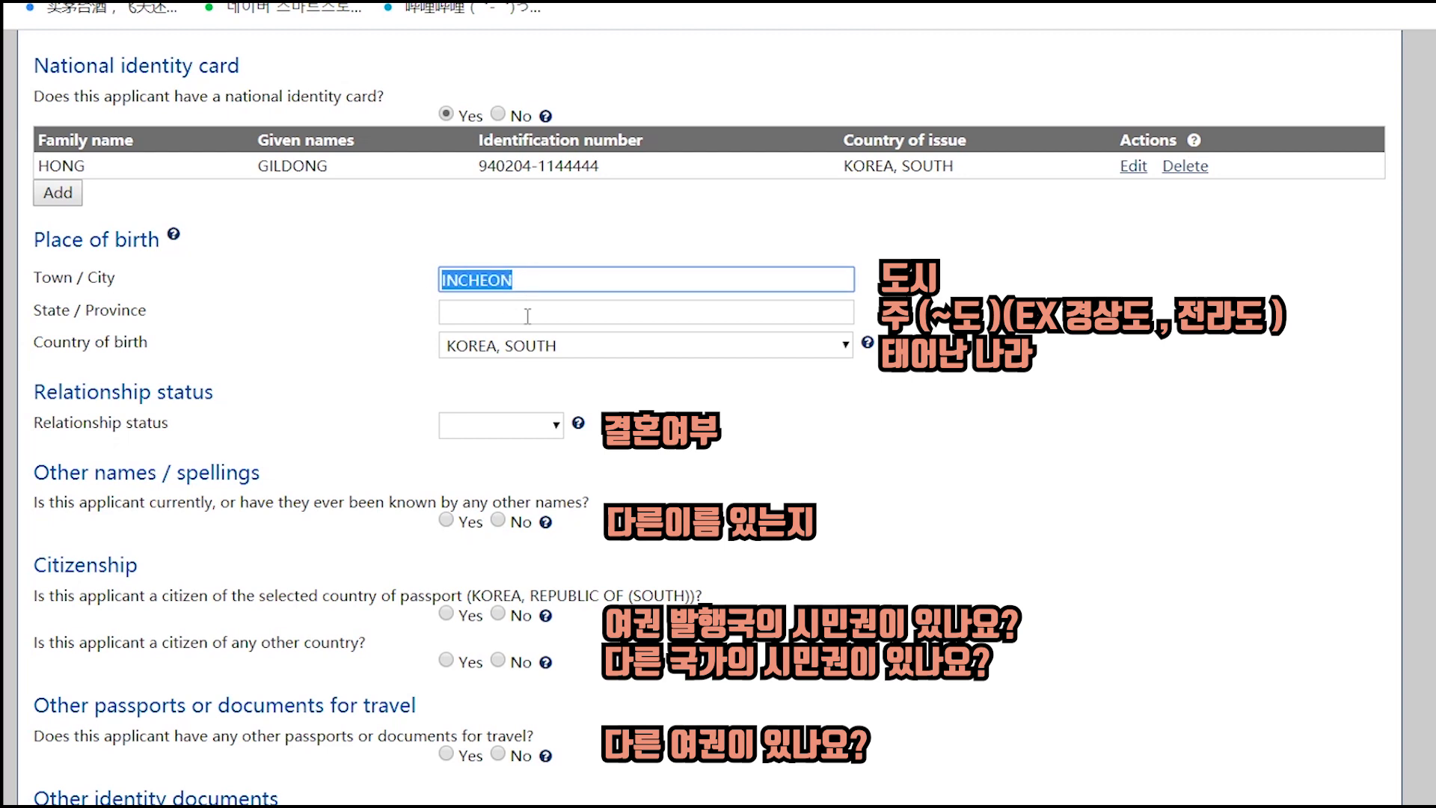
left_click(527, 311)
key("ctrl+v")
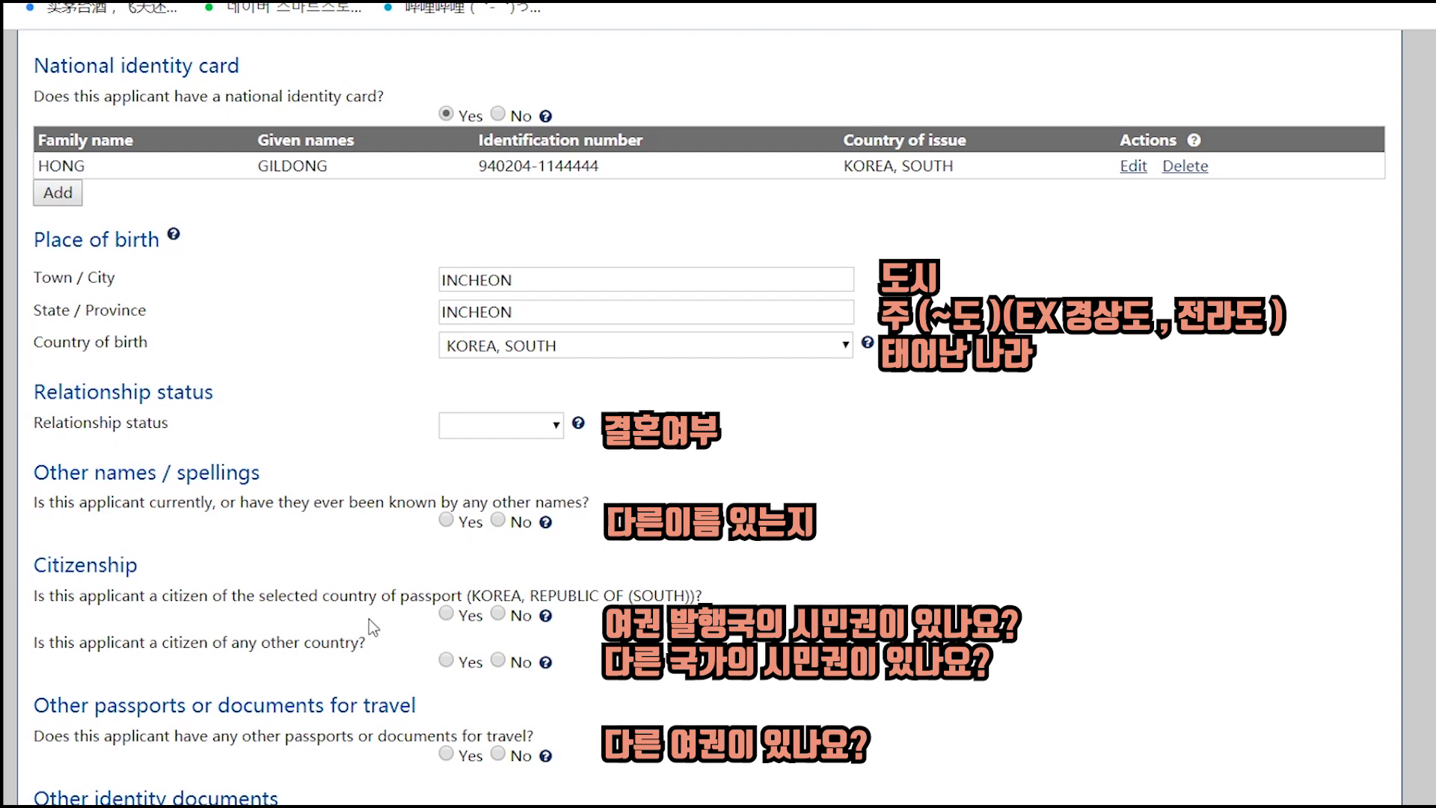
left_click(516, 425)
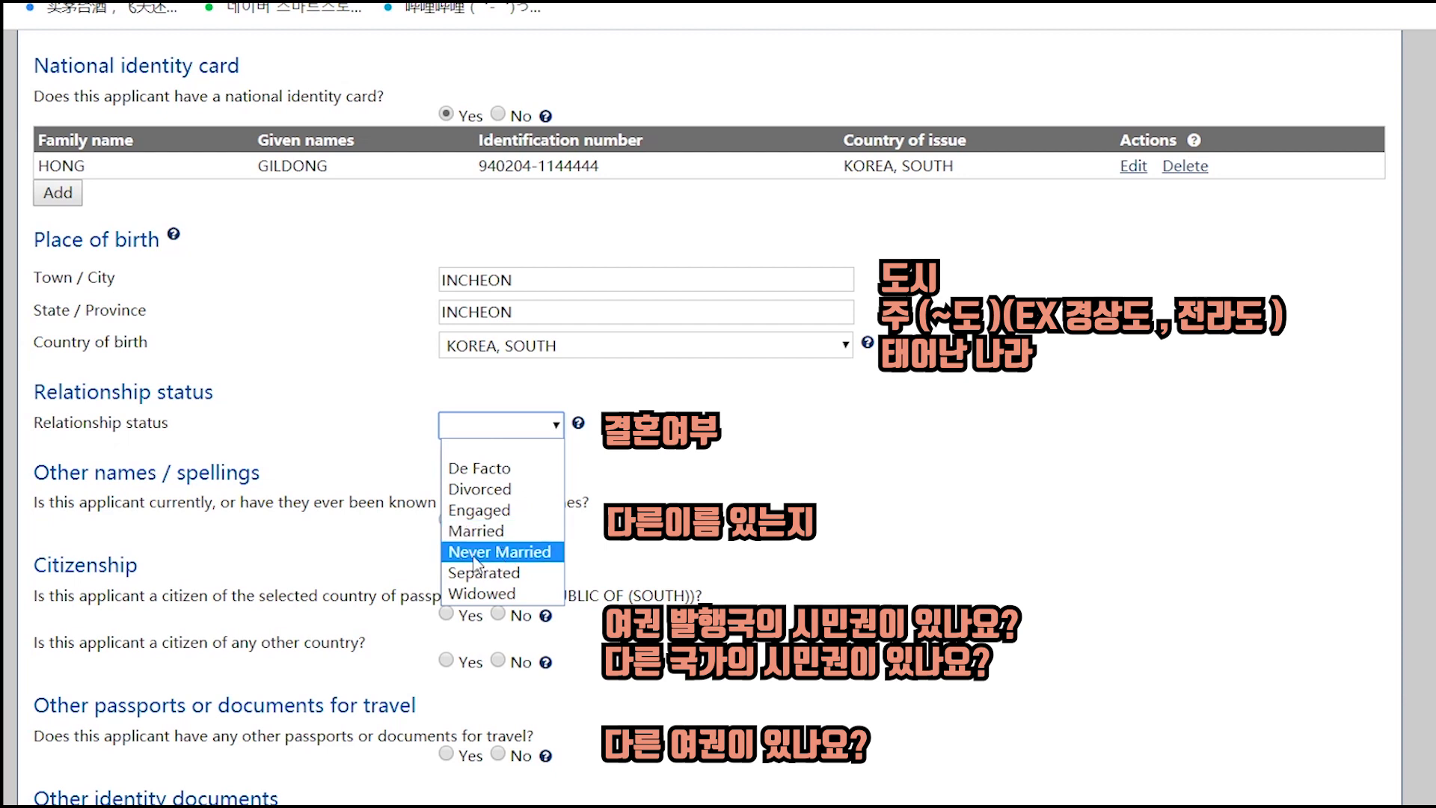
left_click(508, 559)
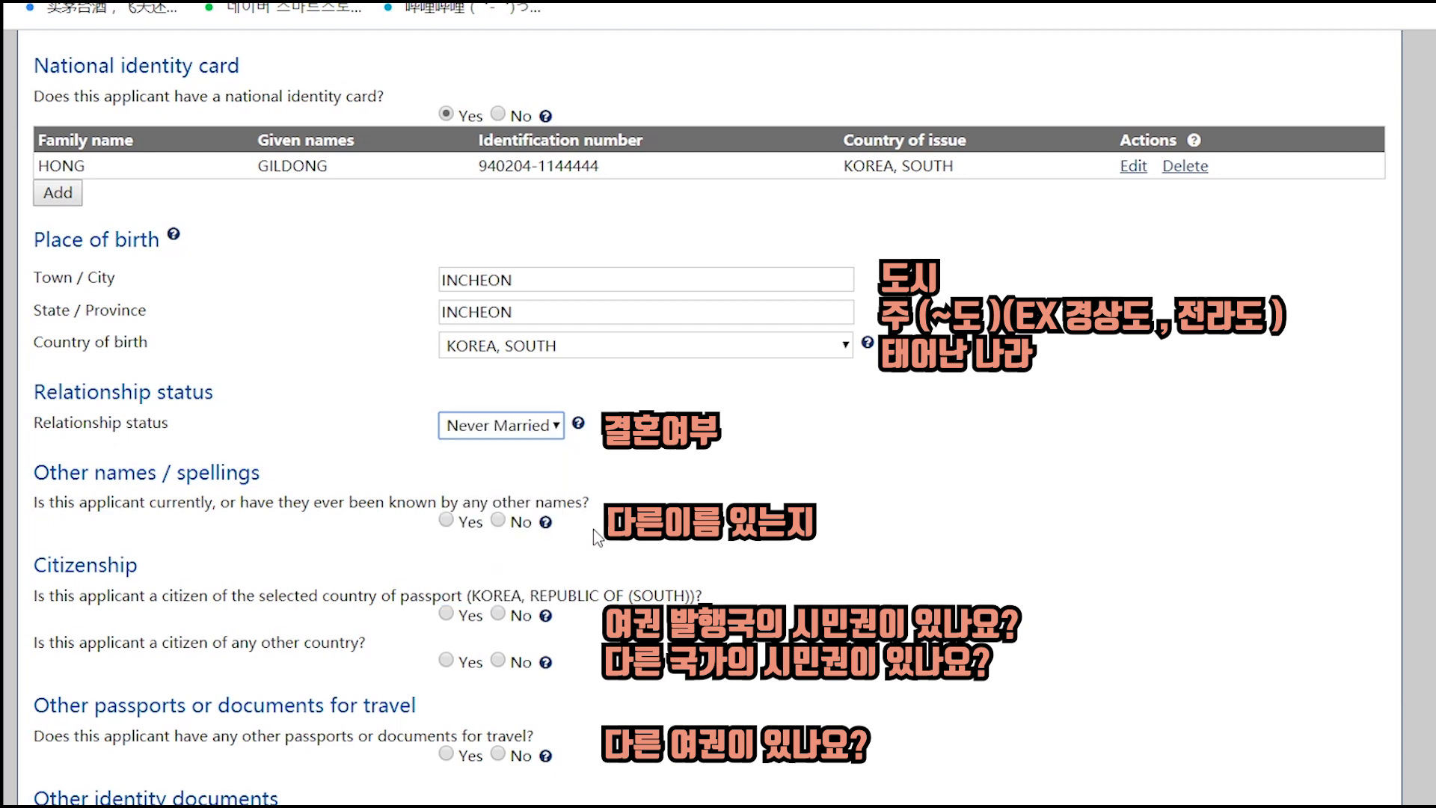
- Answer Yes to passport-country citizenship, No to other names, documents and health exam, then continue
scroll(761, 413, "down", 3)
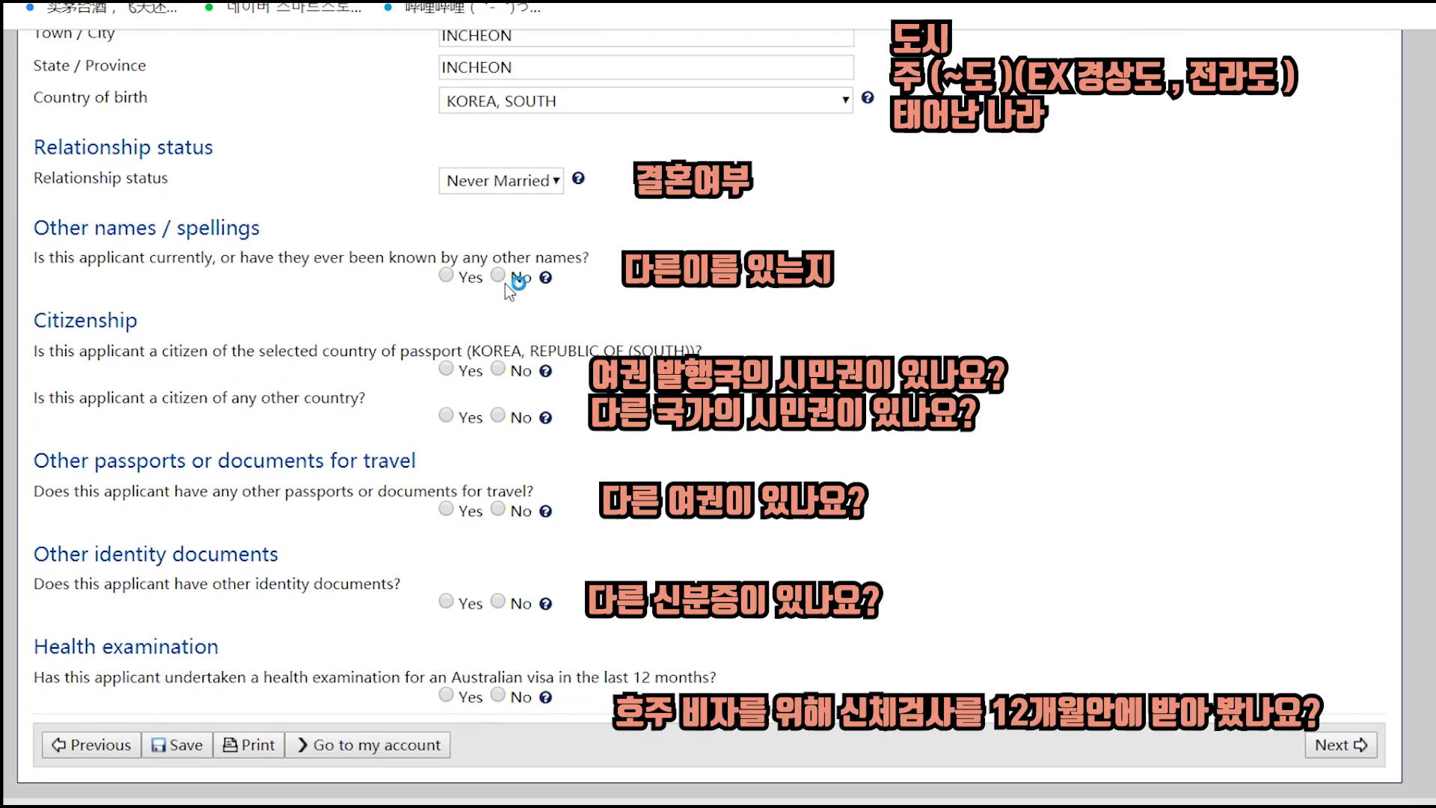
left_click(498, 277)
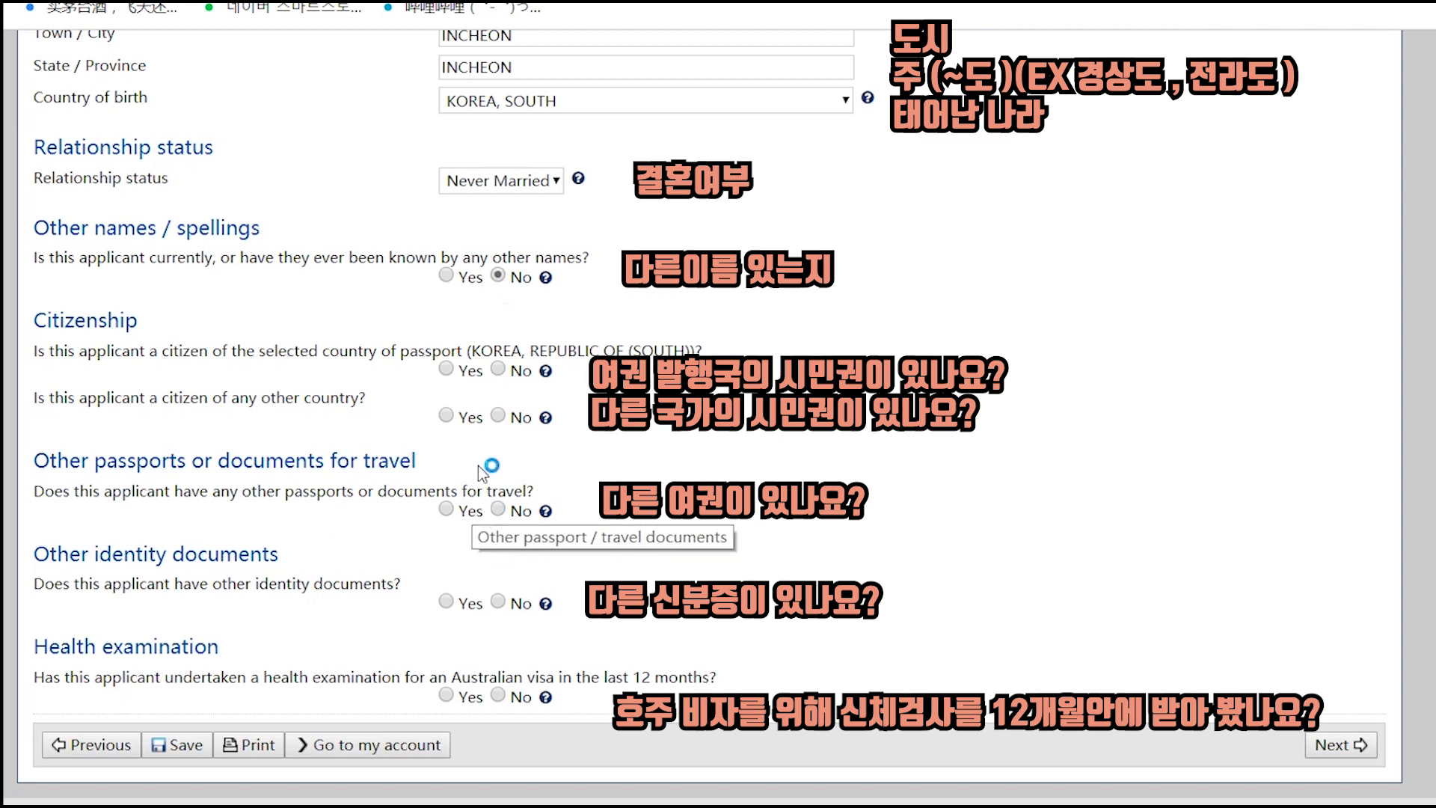
left_click(450, 371)
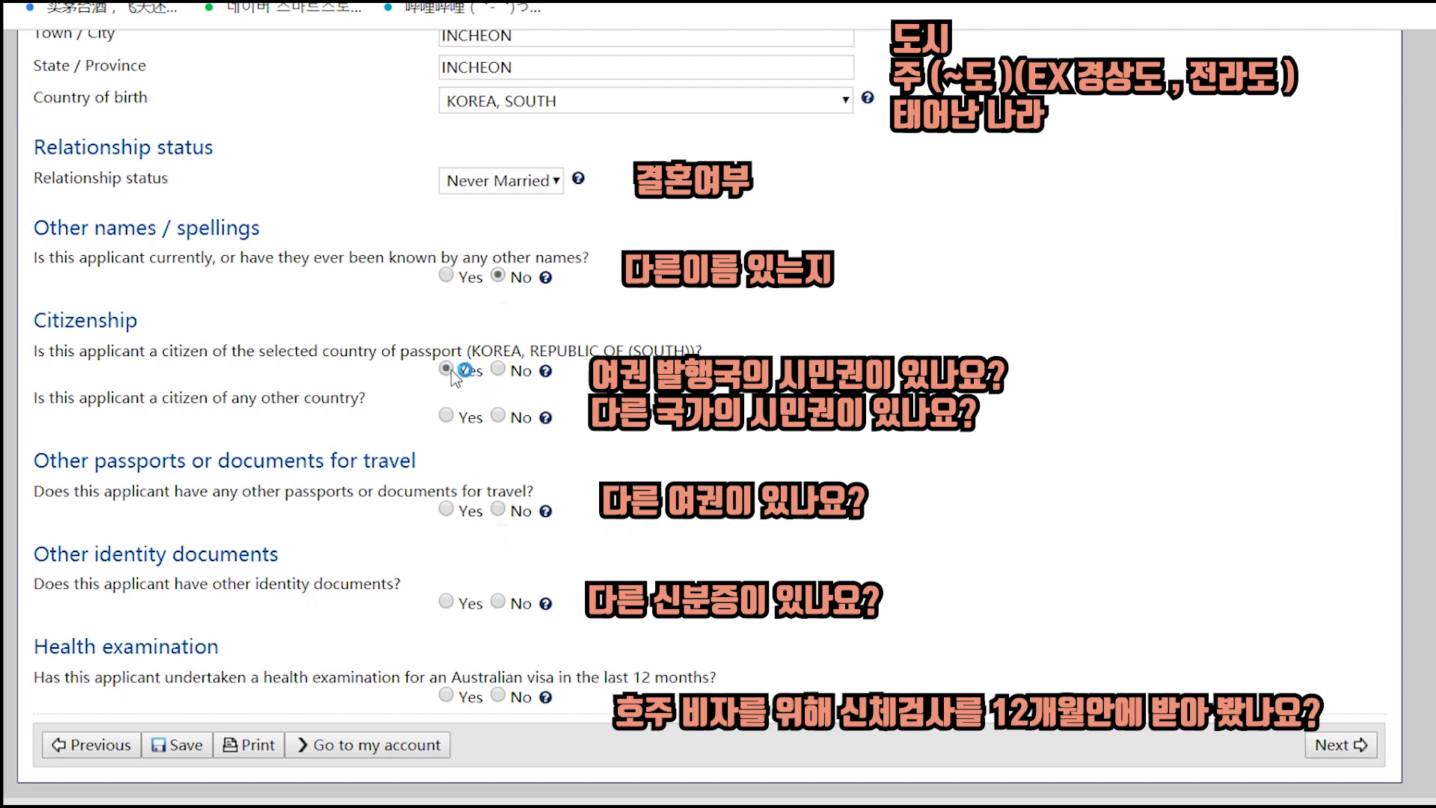
left_click(498, 416)
left_click(498, 513)
left_click(498, 602)
left_click(499, 696)
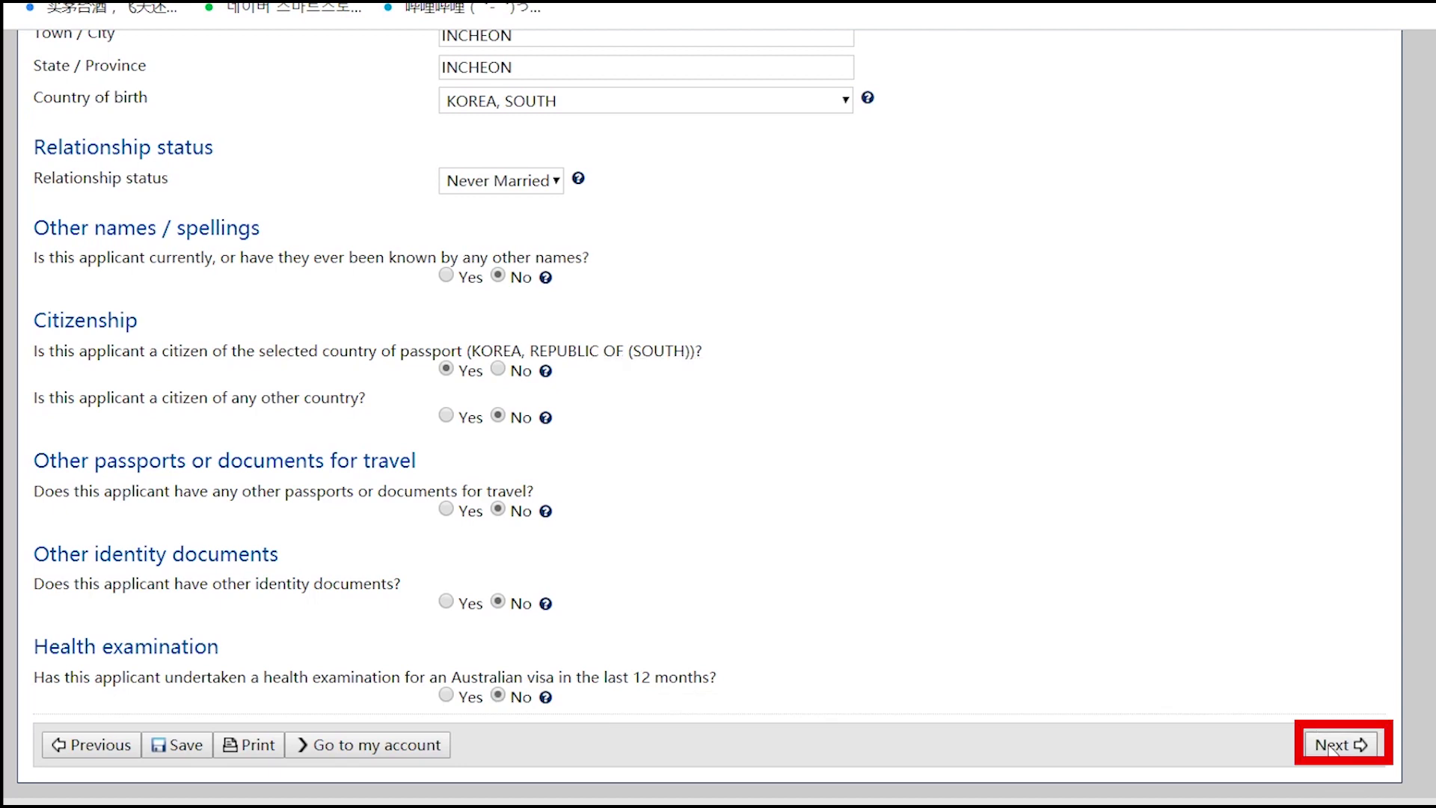
left_click(1332, 745)
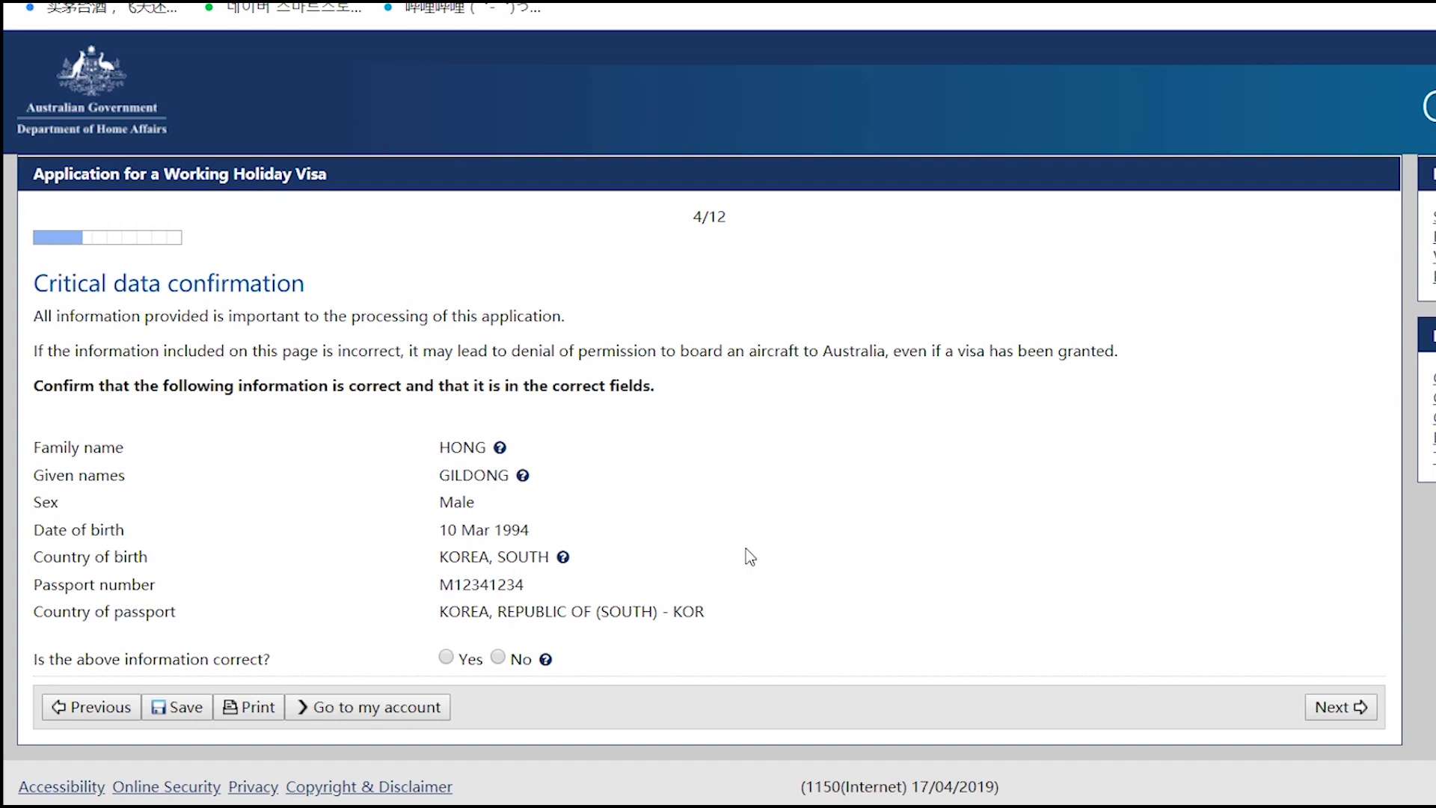
- Answer Yes that the critical data is correct and proceed to Contact details
left_click(449, 659)
left_click(1340, 707)
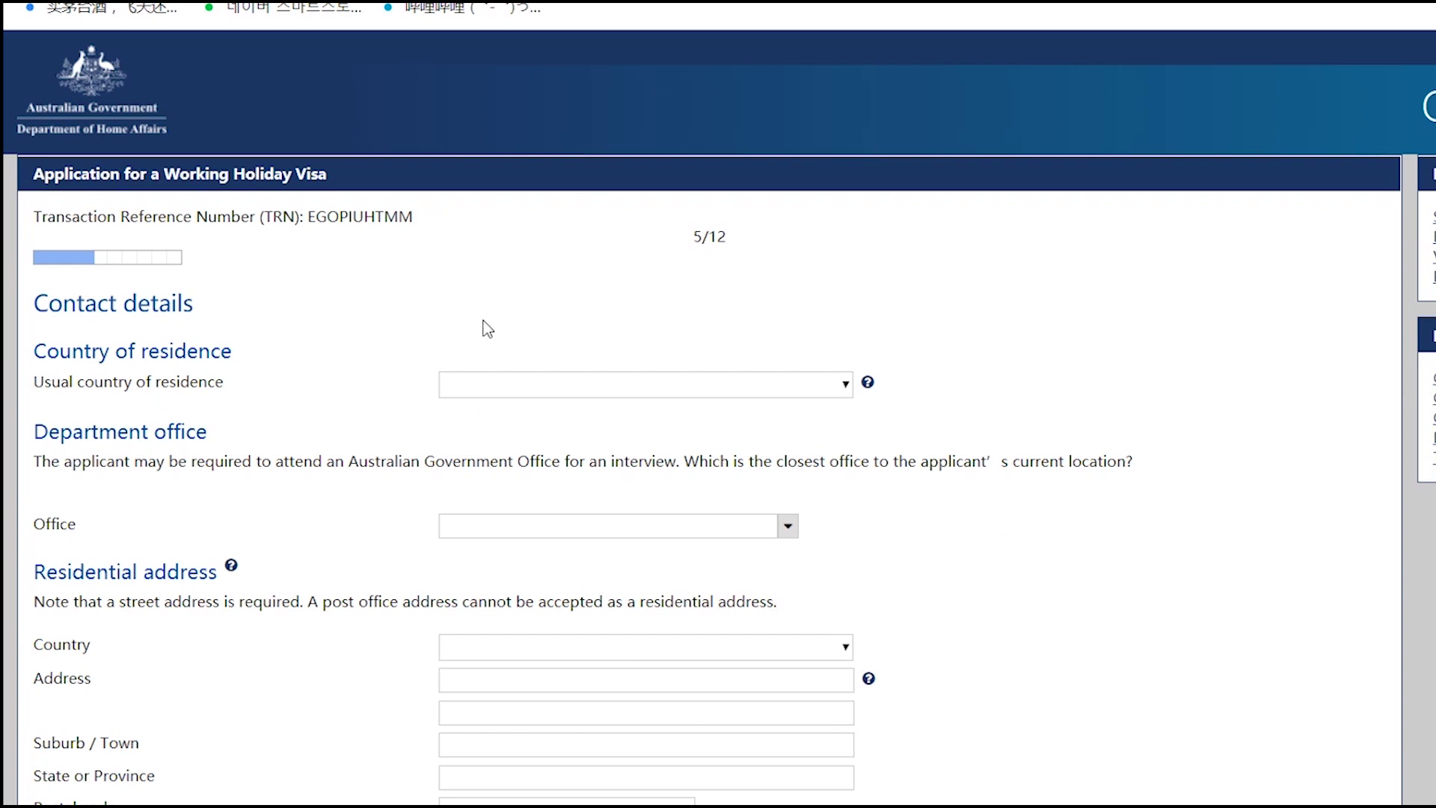
- Set the country of residence to KOREA, SOUTH
scroll(658, 325, "down", 2)
scroll(598, 329, "up", 2)
scroll(1080, 365, "down", 2)
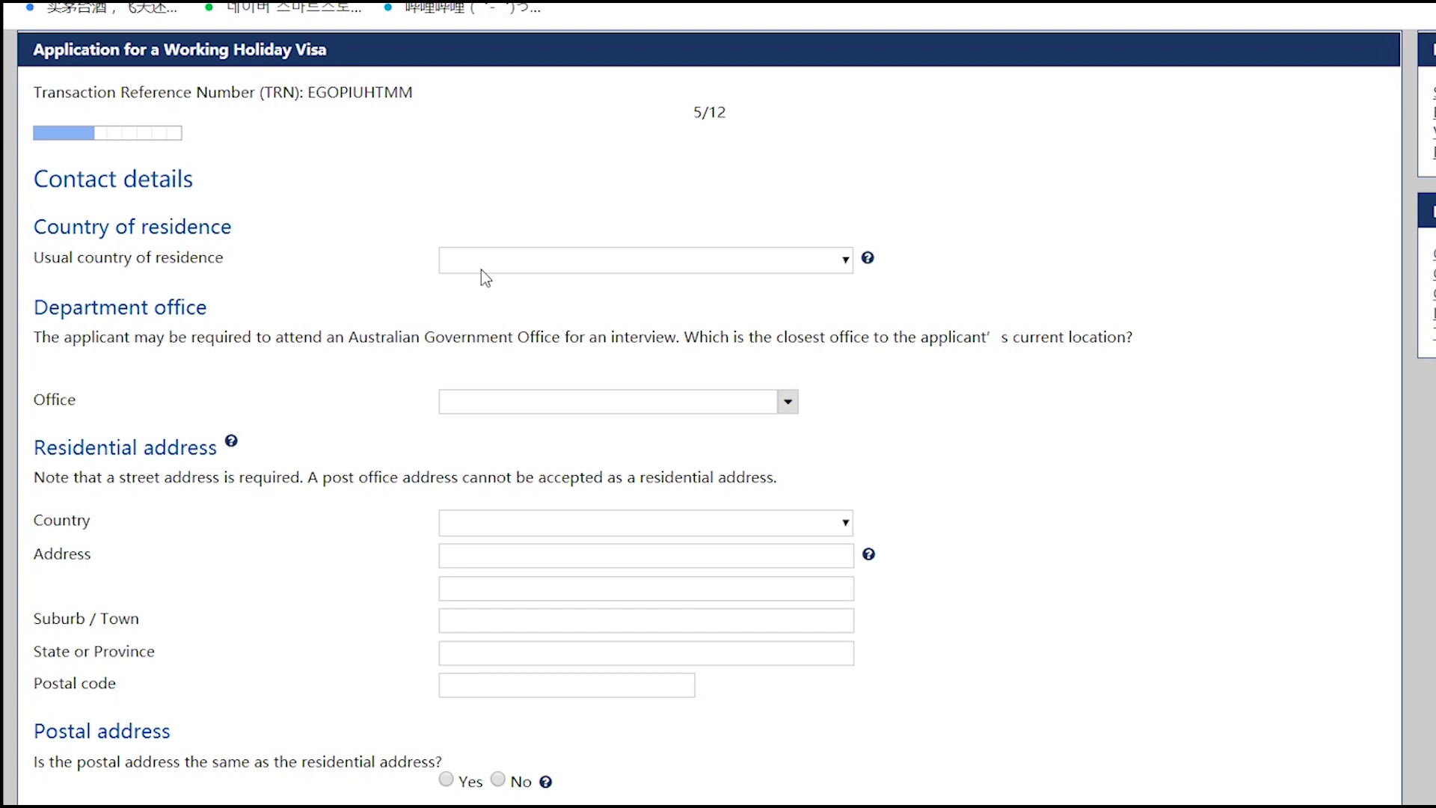
left_click(481, 267)
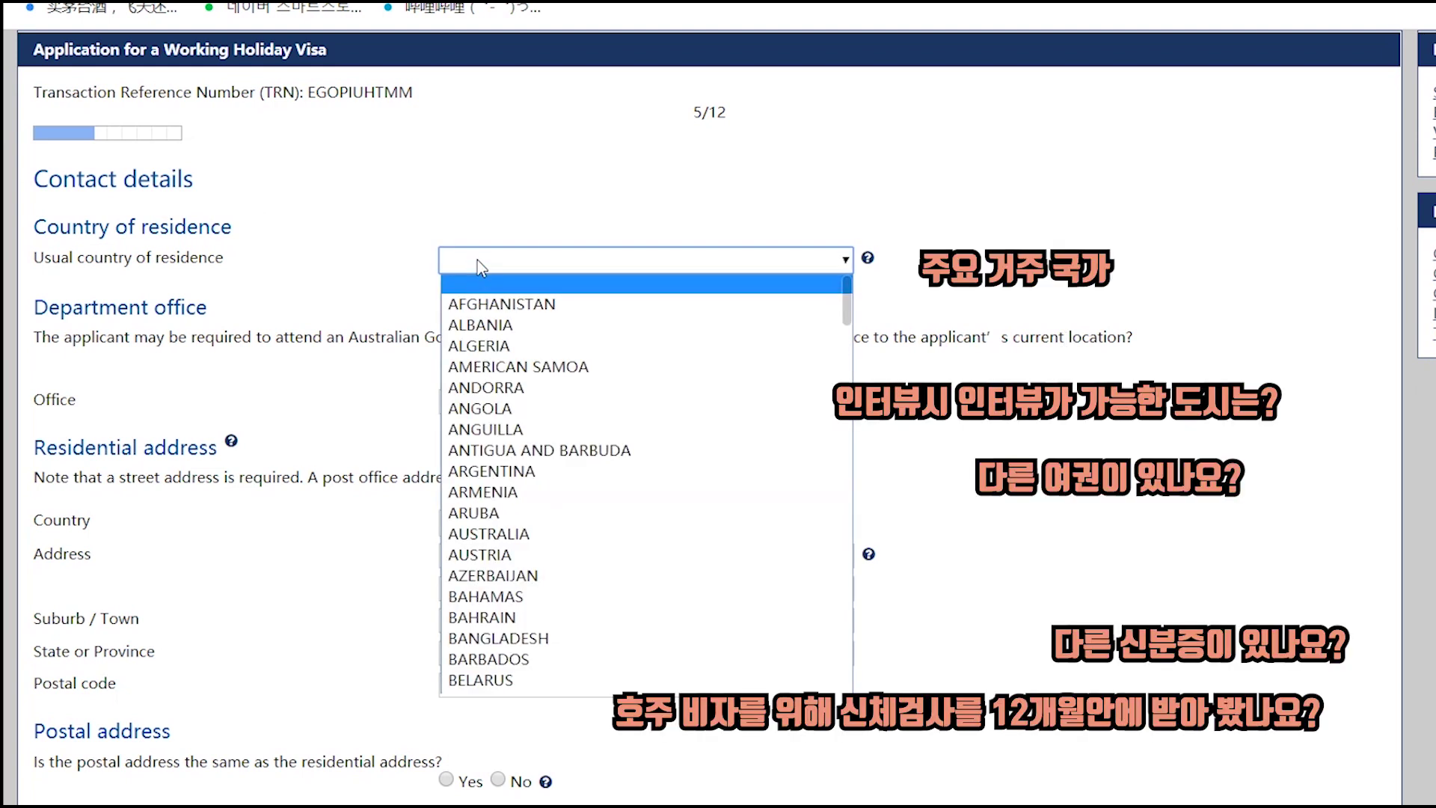
type("ko")
key("Down")
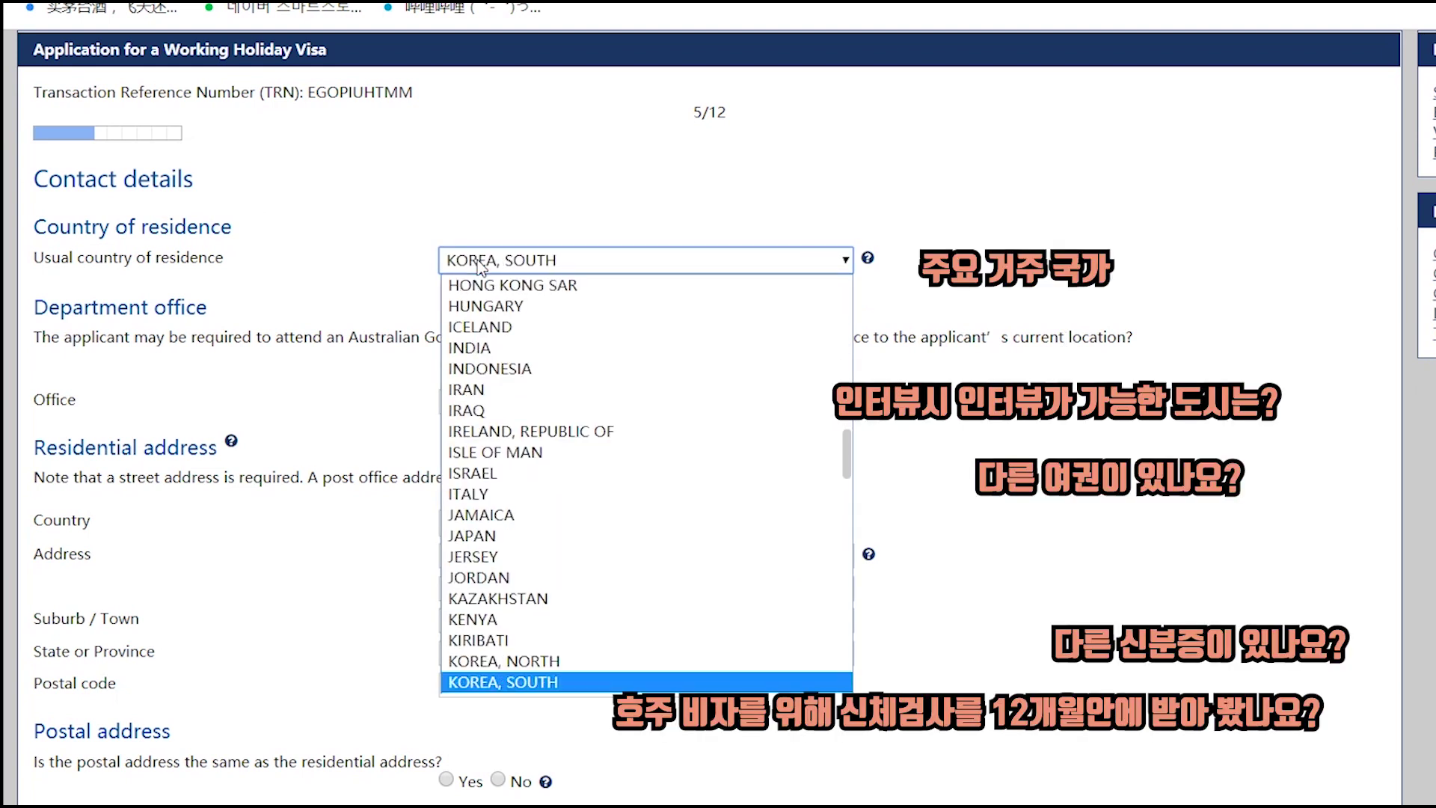
key("Return")
left_click(1063, 435)
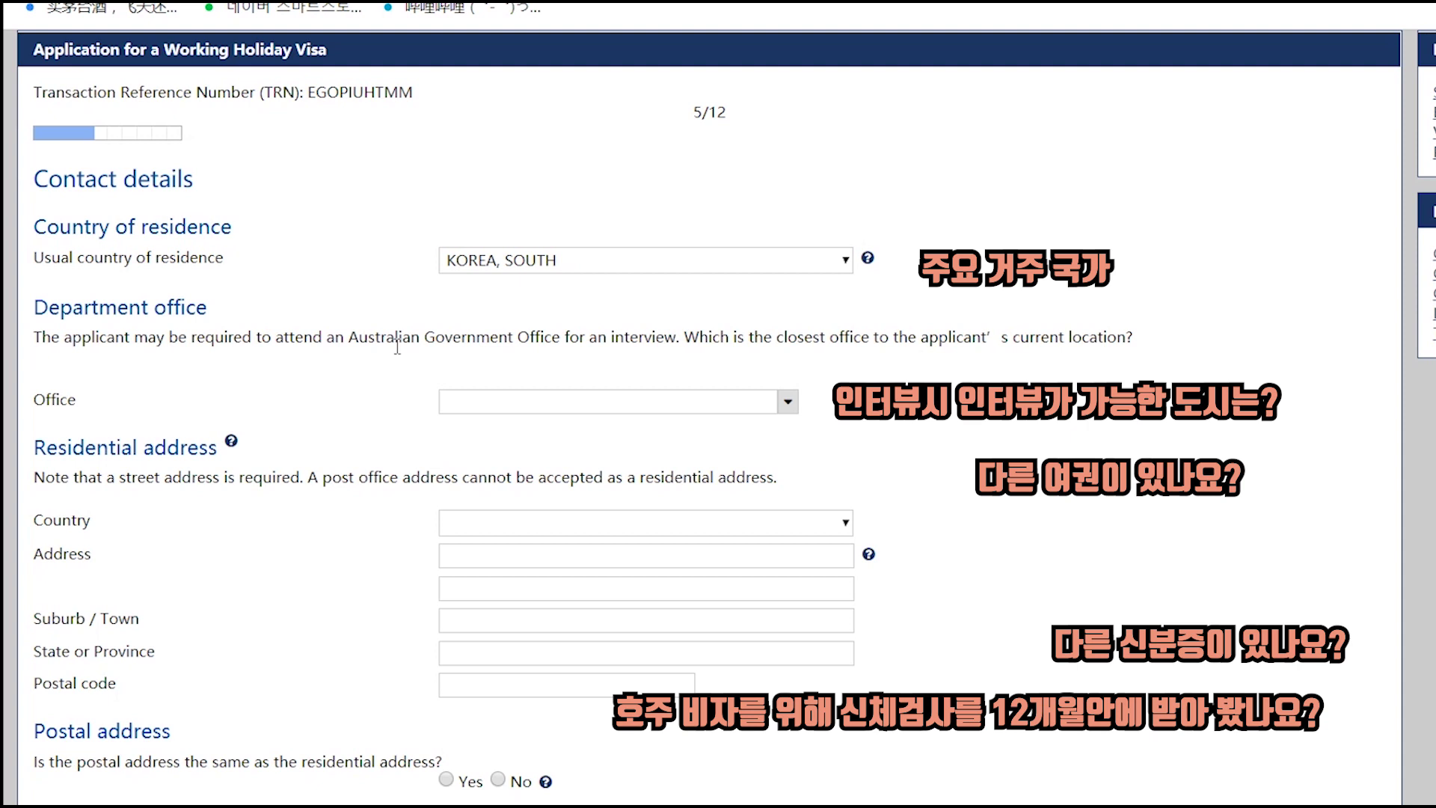
- Choose South Korea, Seoul as the closest department office, typing SEO to find it
left_click_drag(397, 346, 426, 381)
left_click(393, 384)
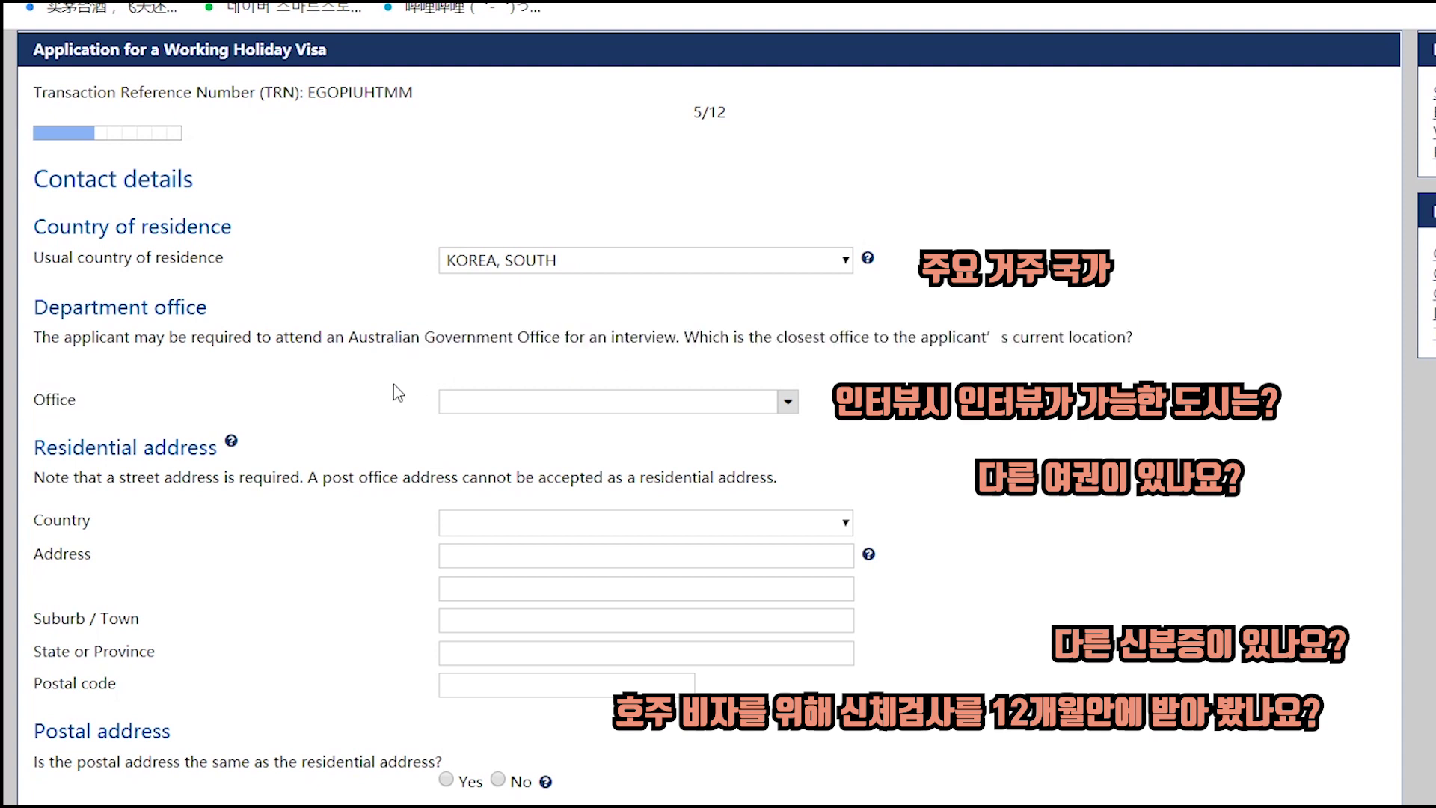
left_click(471, 405)
type("SEO")
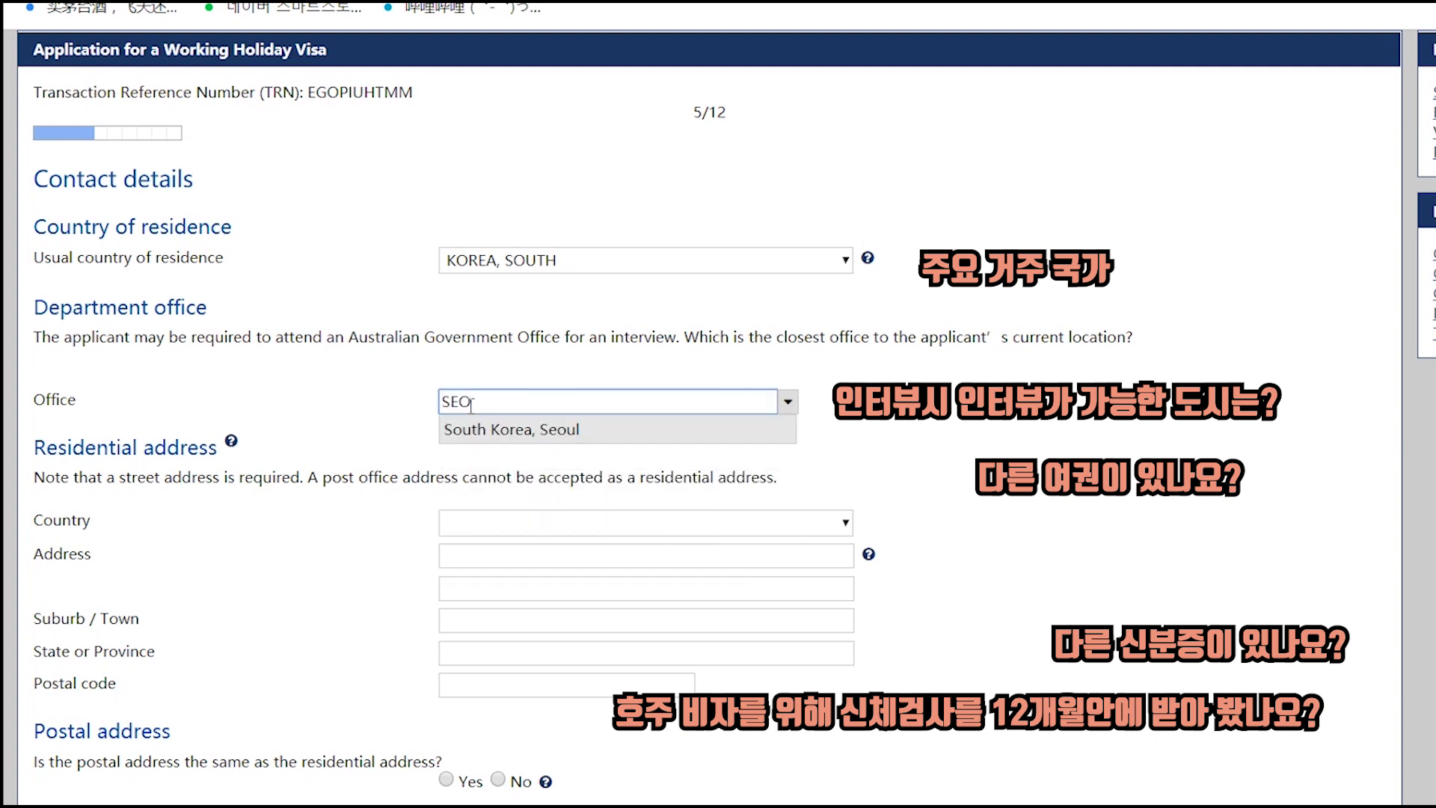
left_click(474, 431)
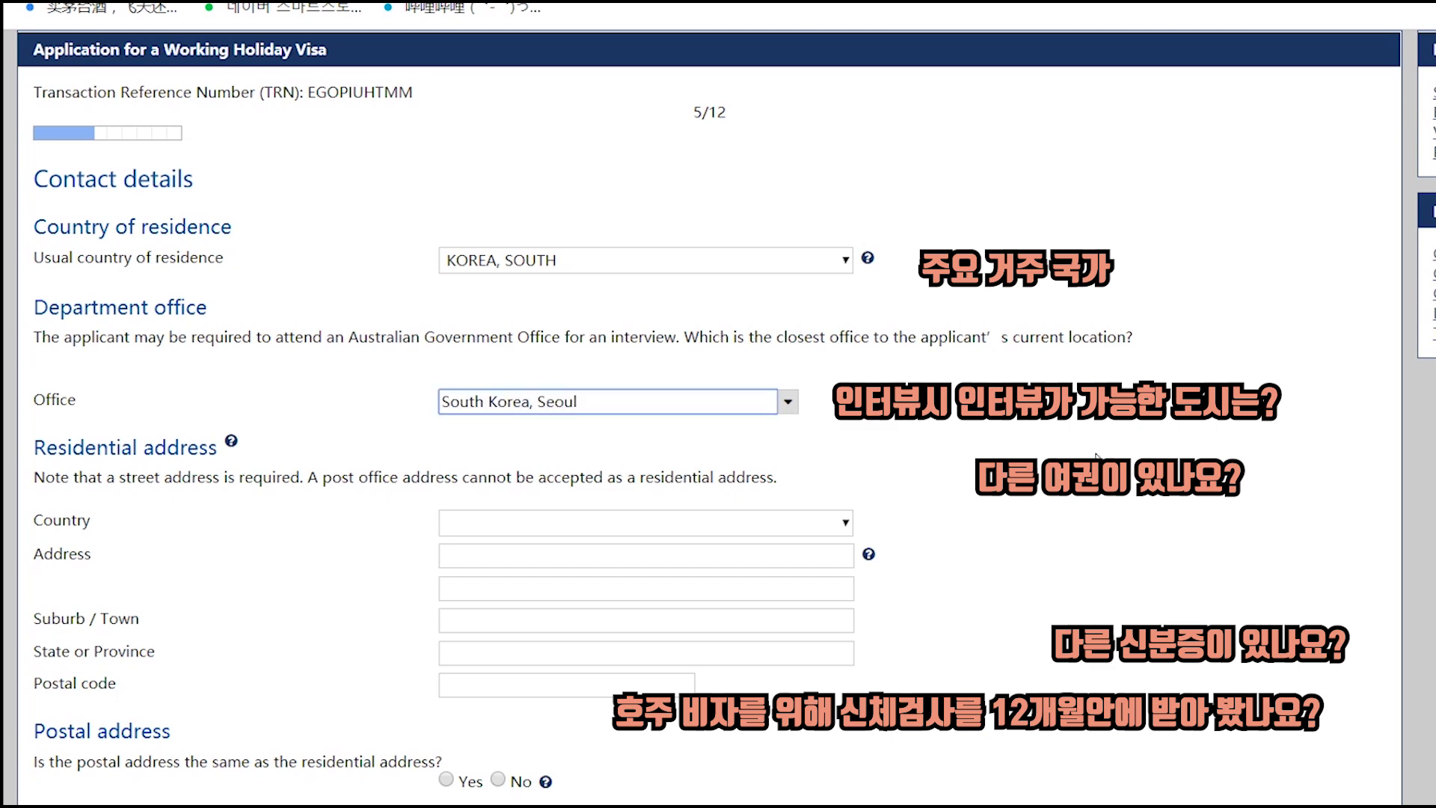
scroll(1060, 462, "down", 1)
scroll(1060, 462, "down", 3)
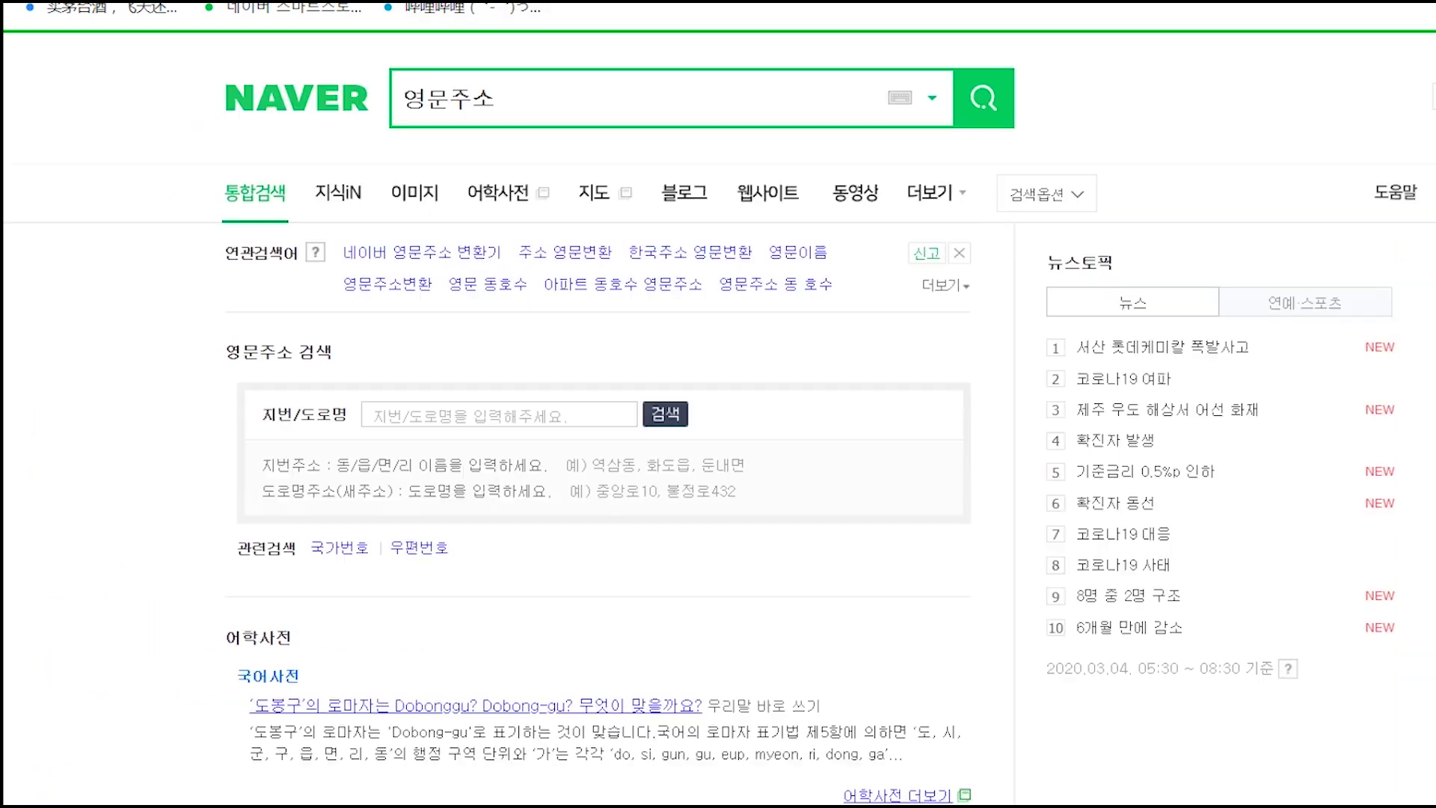
- Search the English address lookup for 송도 센트럴파크 and select the second result's English address
left_click(449, 414)
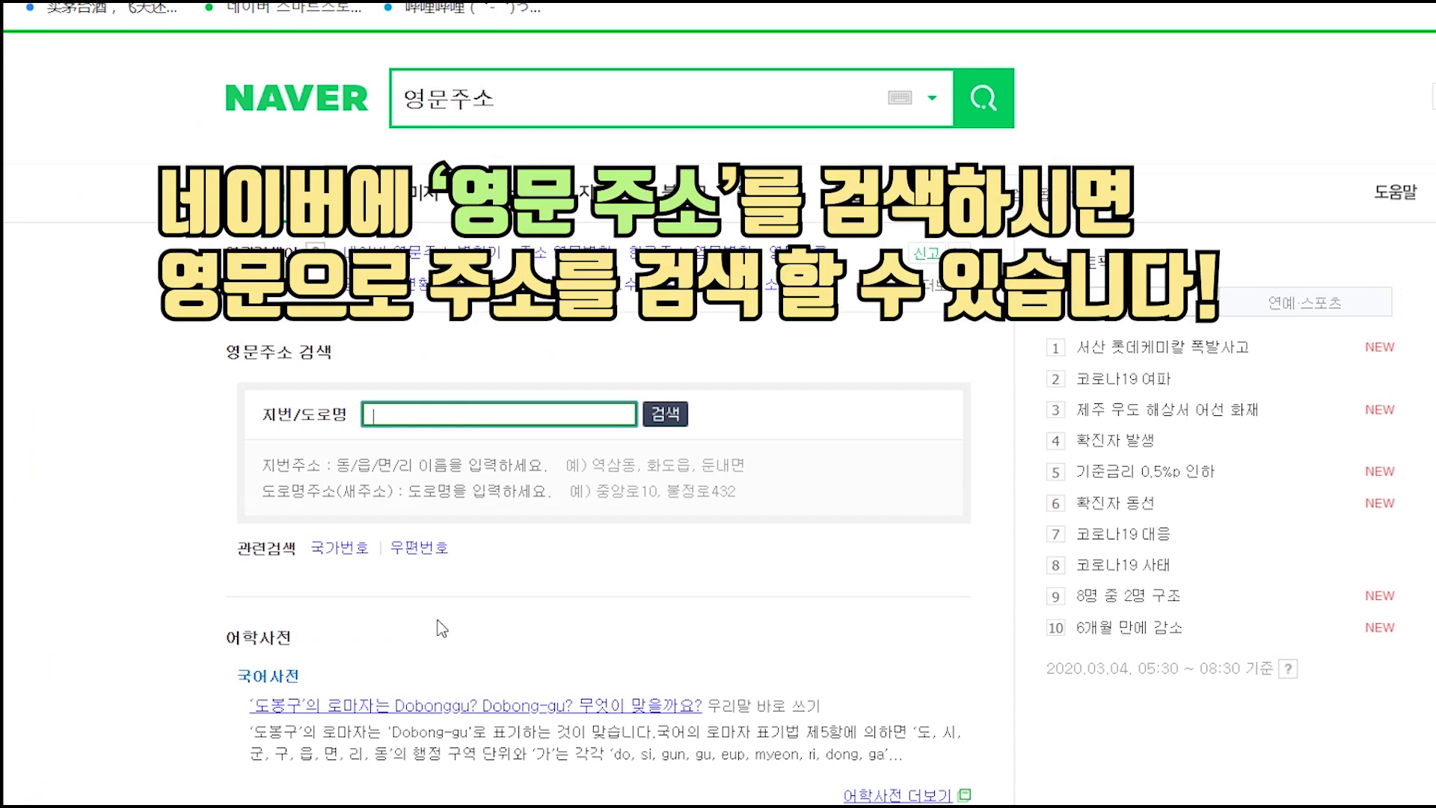
type("송도 센트럴파크")
key("Return")
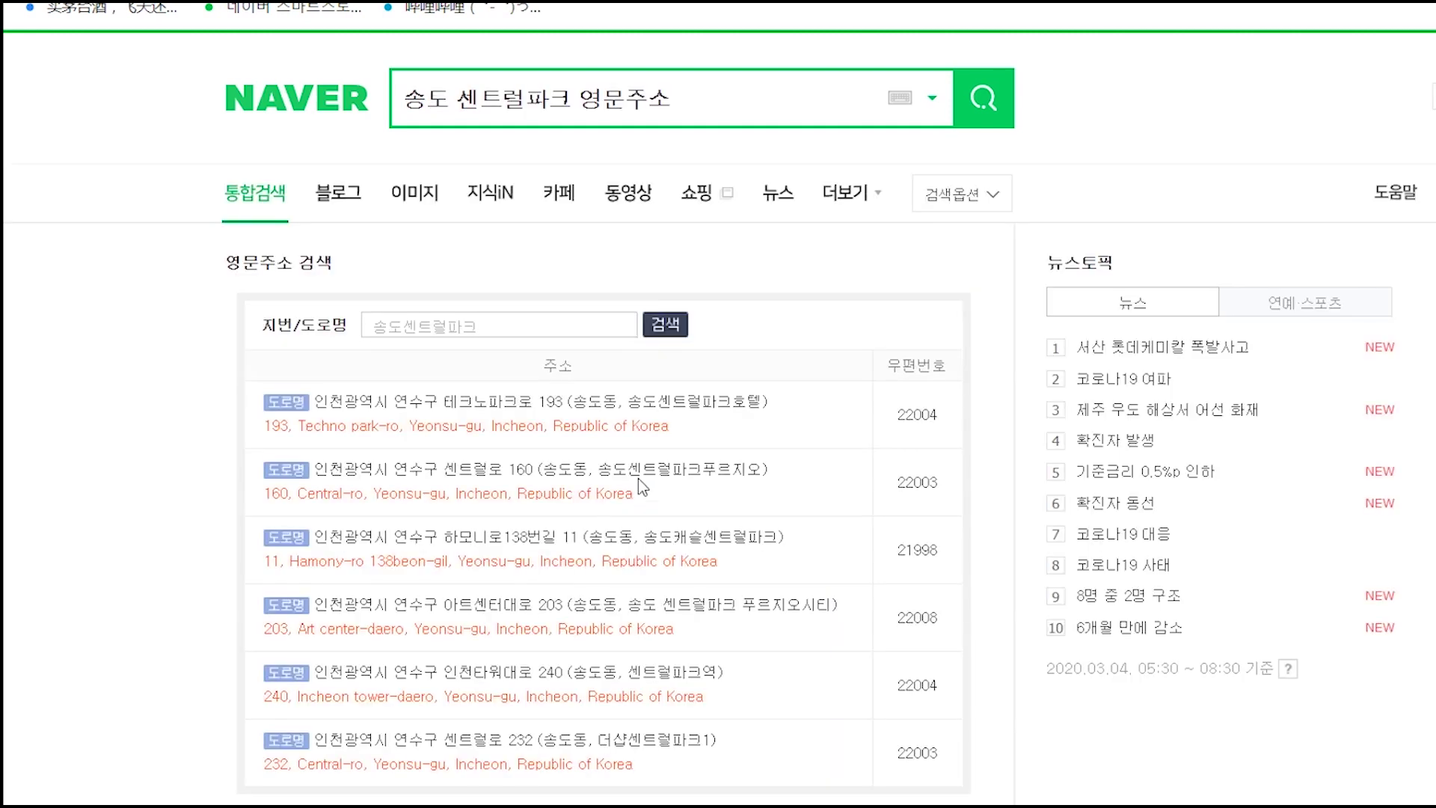
scroll(640, 479, "down", 2)
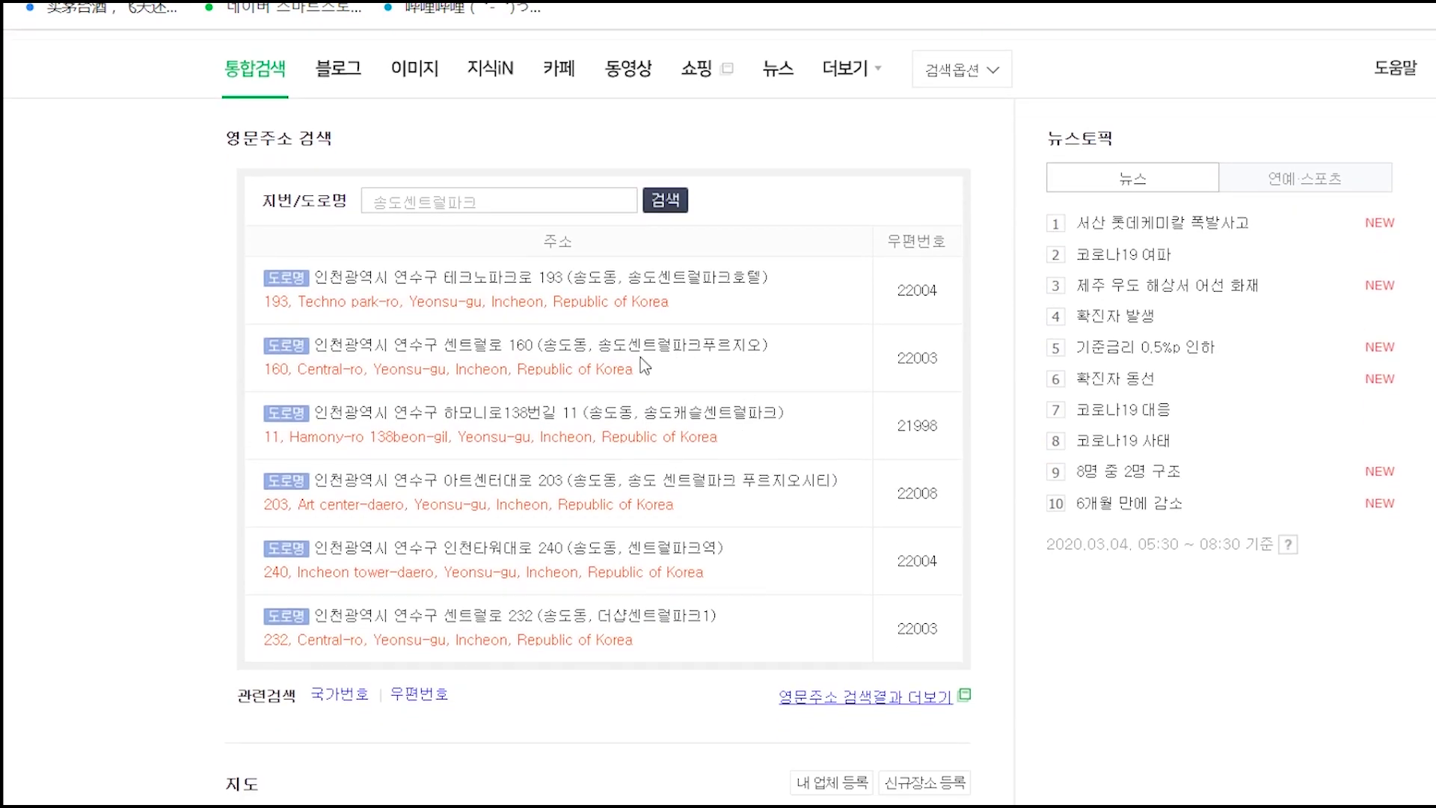
left_click_drag(263, 368, 647, 386)
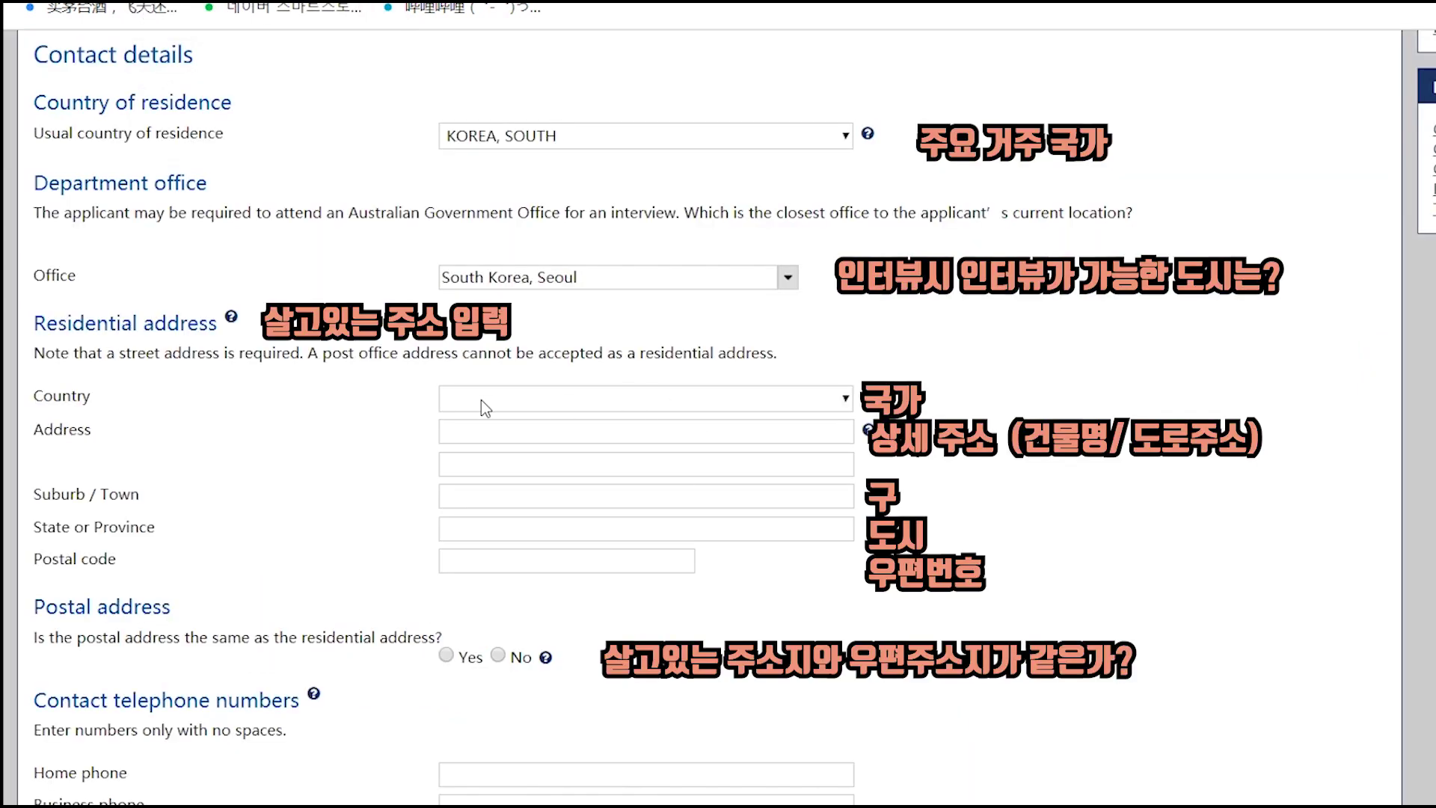
- Set residential country KOREA, SOUTH and province INCHEON-GWANGYEOKSI (INCHEON), then copy the street from Naver
left_click(484, 408)
type("ko")
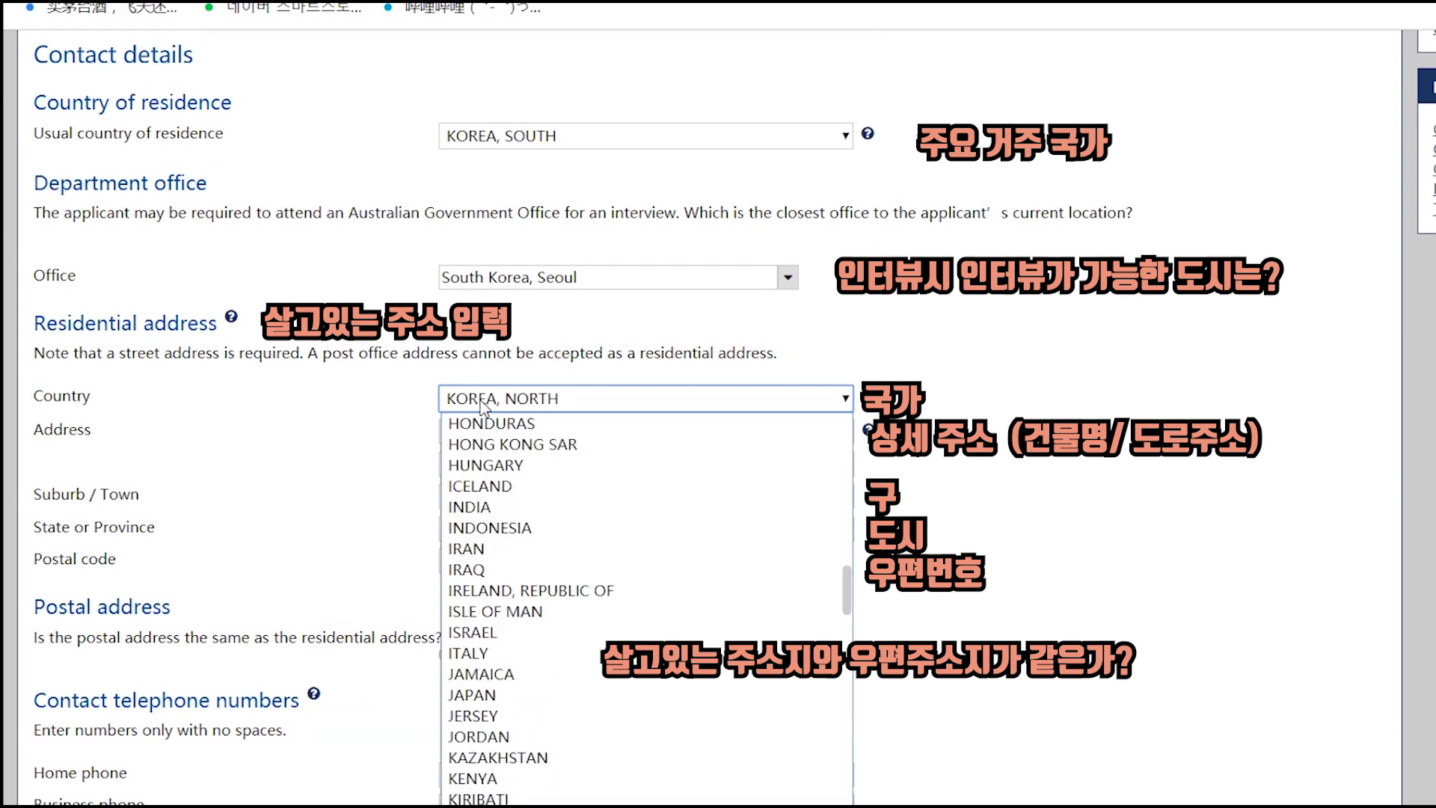
key("Down")
key("Return")
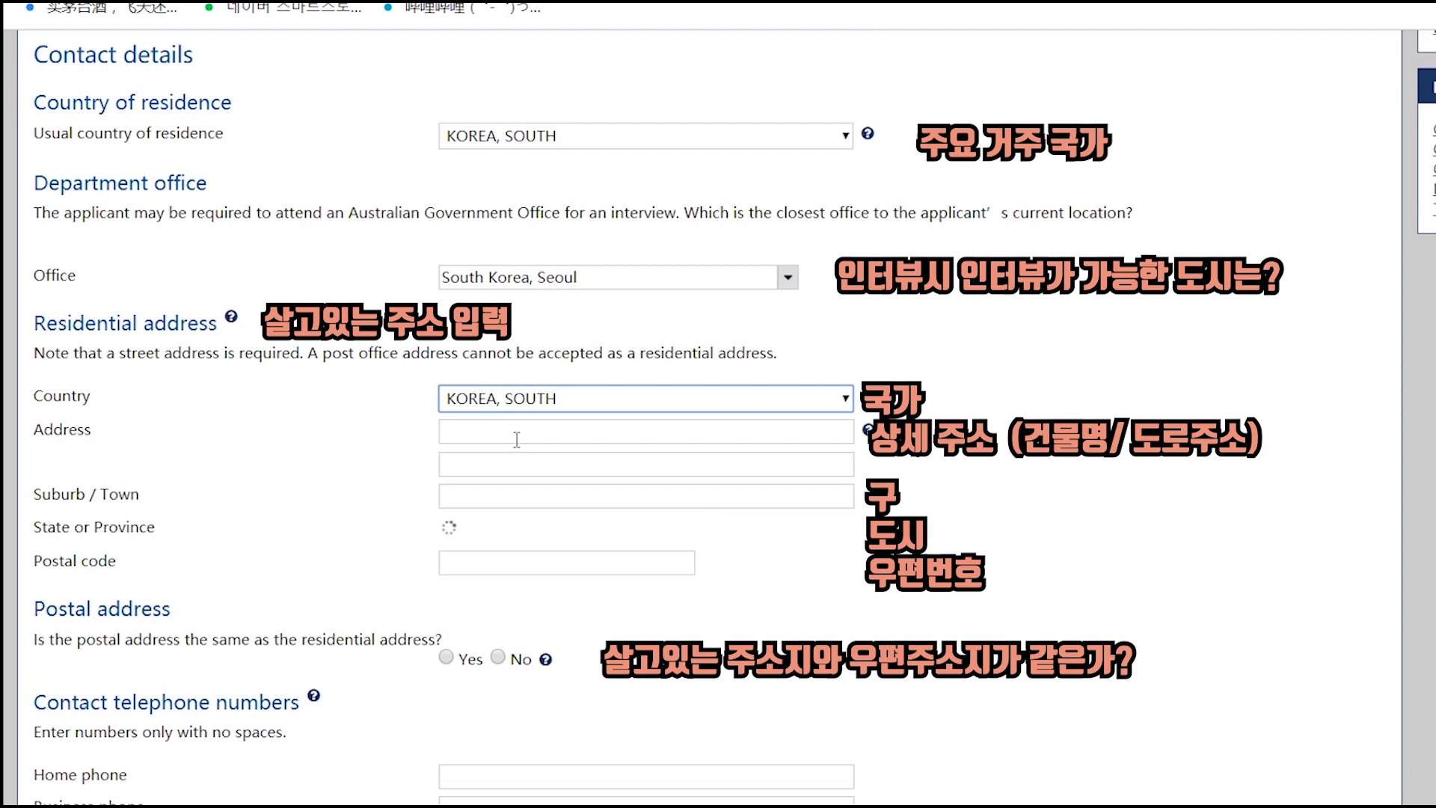
left_click(525, 537)
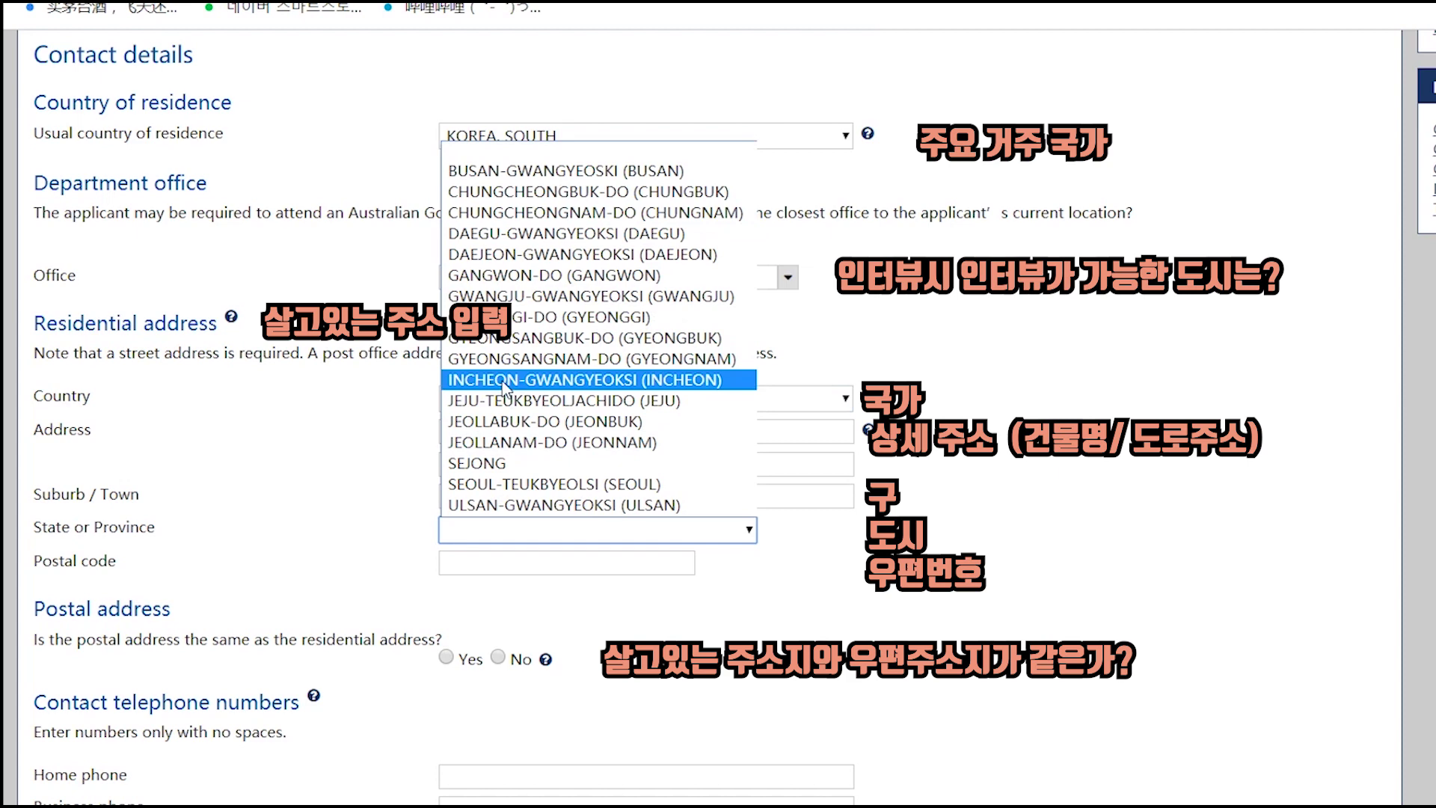
left_click(505, 385)
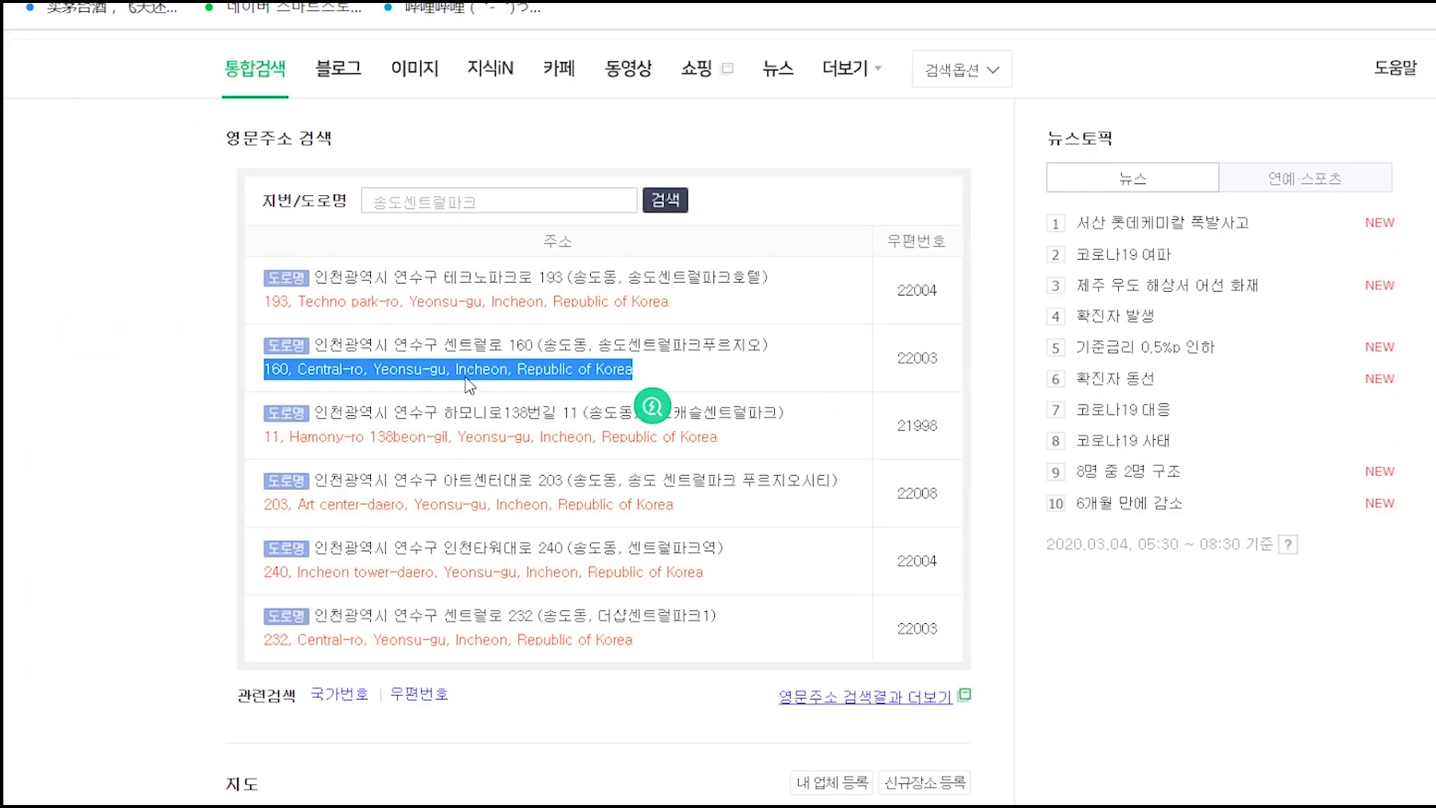
left_click(465, 377)
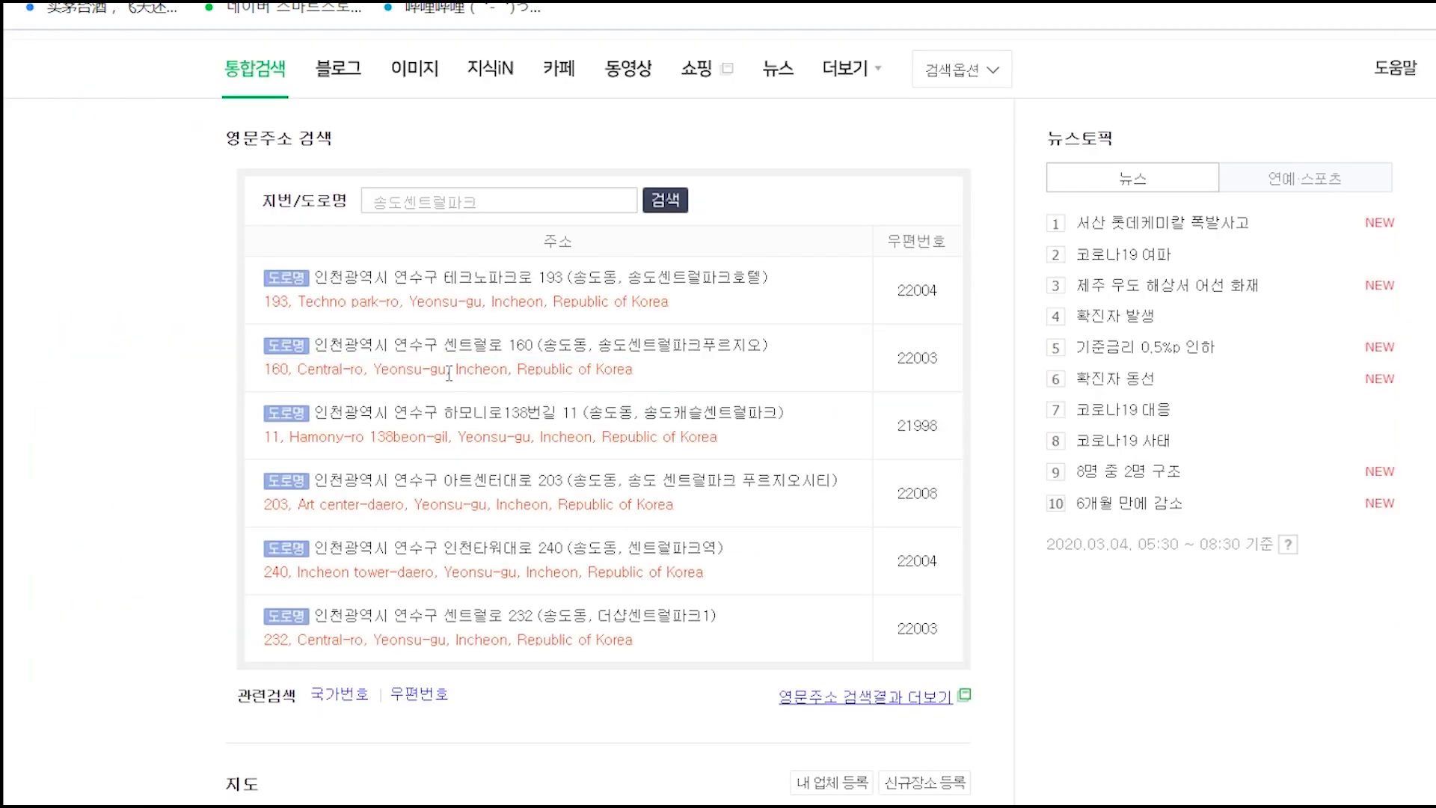
left_click_drag(446, 371, 257, 372)
key("ctrl+c")
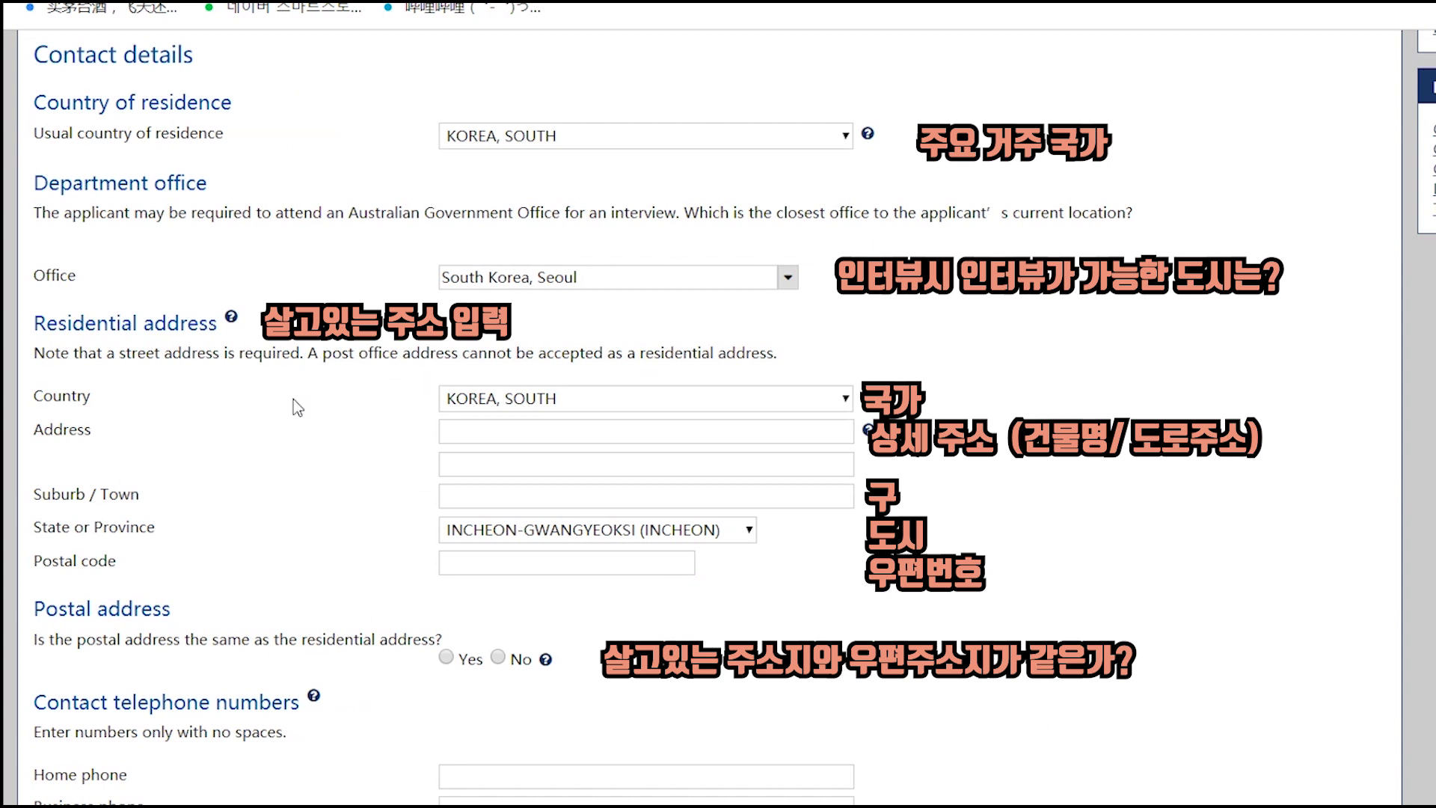
- Fill Address with the English street plus unit number, moving the district into Suburb / Town
left_click(491, 431)
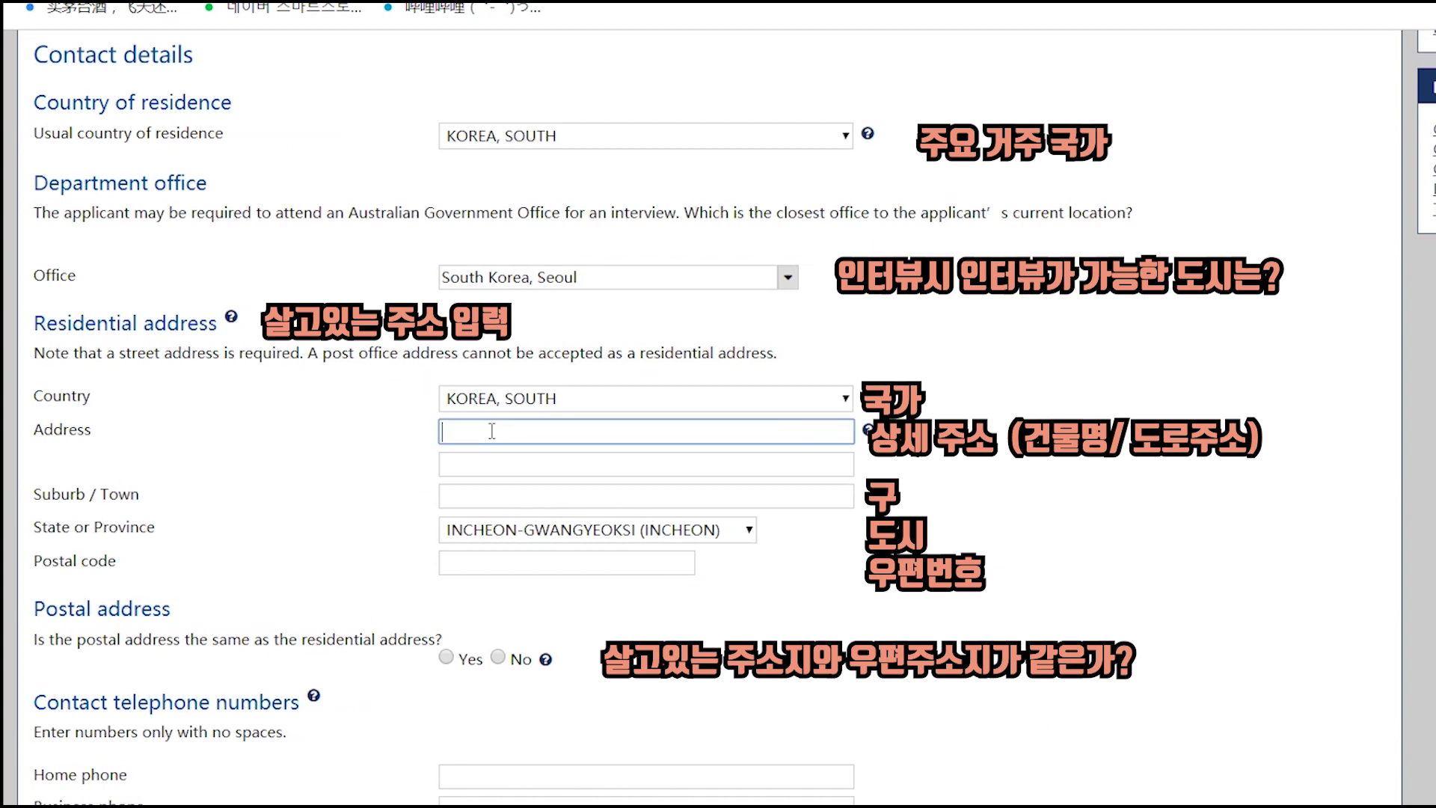
key("ctrl+v")
left_click_drag(661, 426, 558, 424)
key("ctrl+c")
left_click(536, 491)
key("ctrl+v")
left_click_drag(643, 433, 557, 433)
key("Delete")
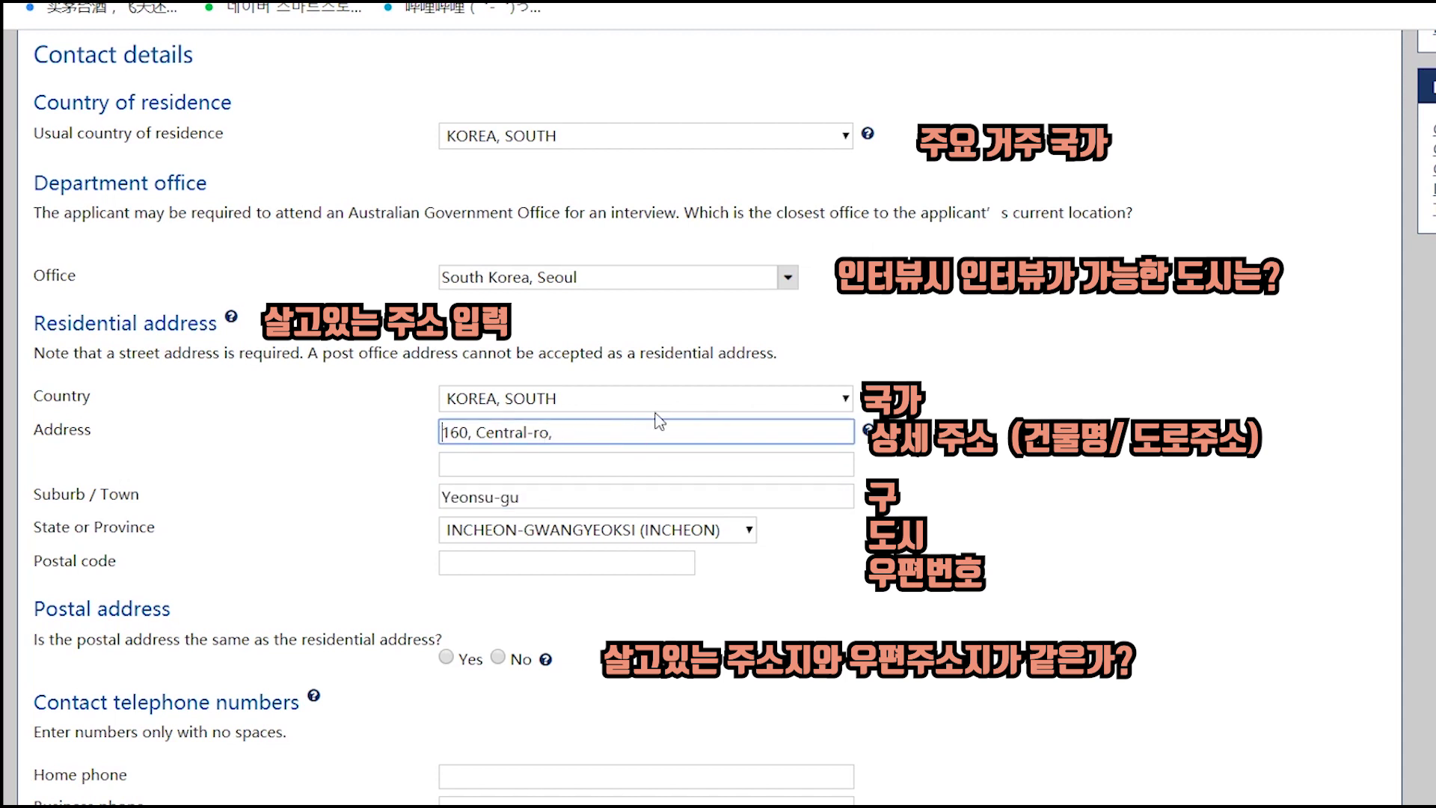
type("1005")
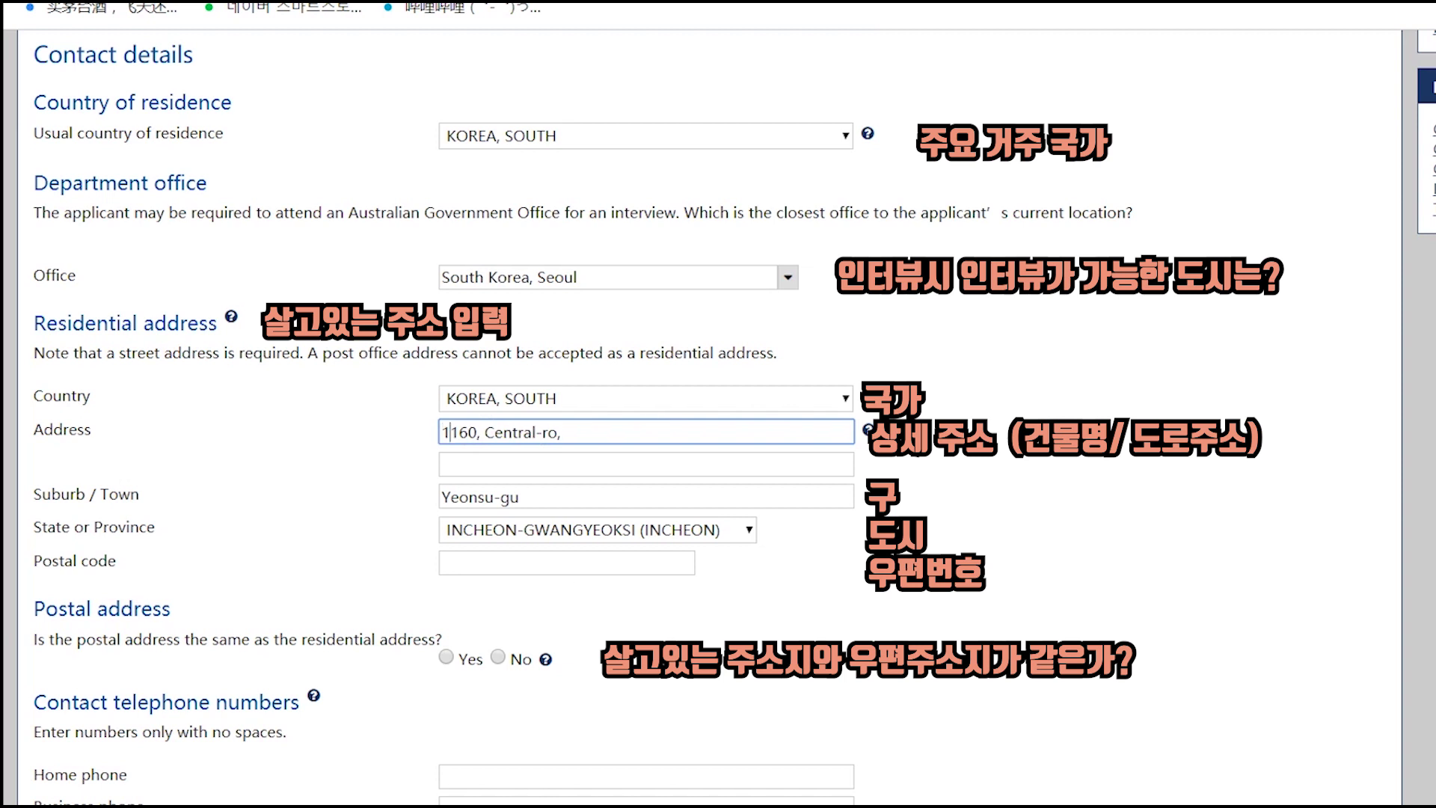
type("- 11111")
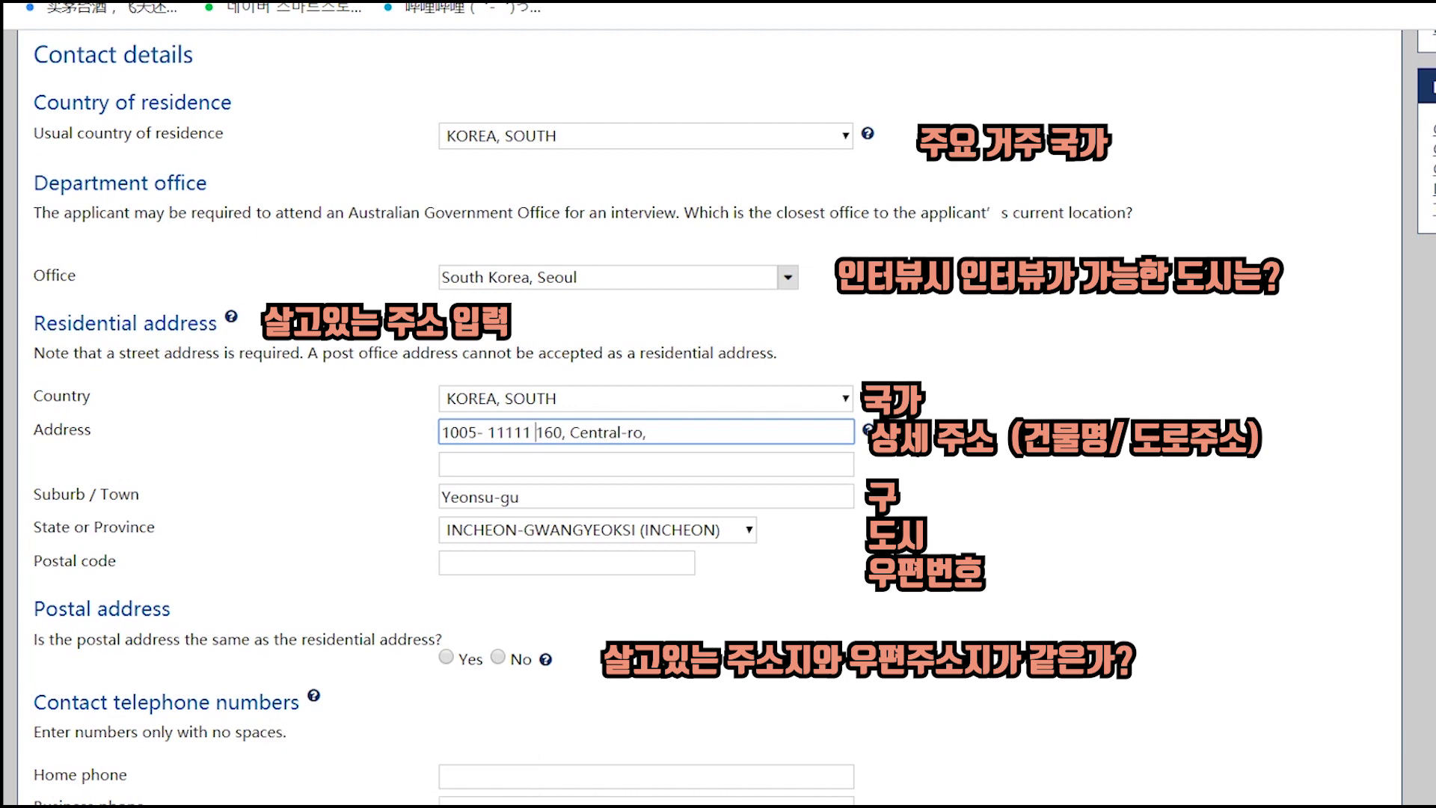
left_click(955, 596)
scroll(849, 550, "down", 1)
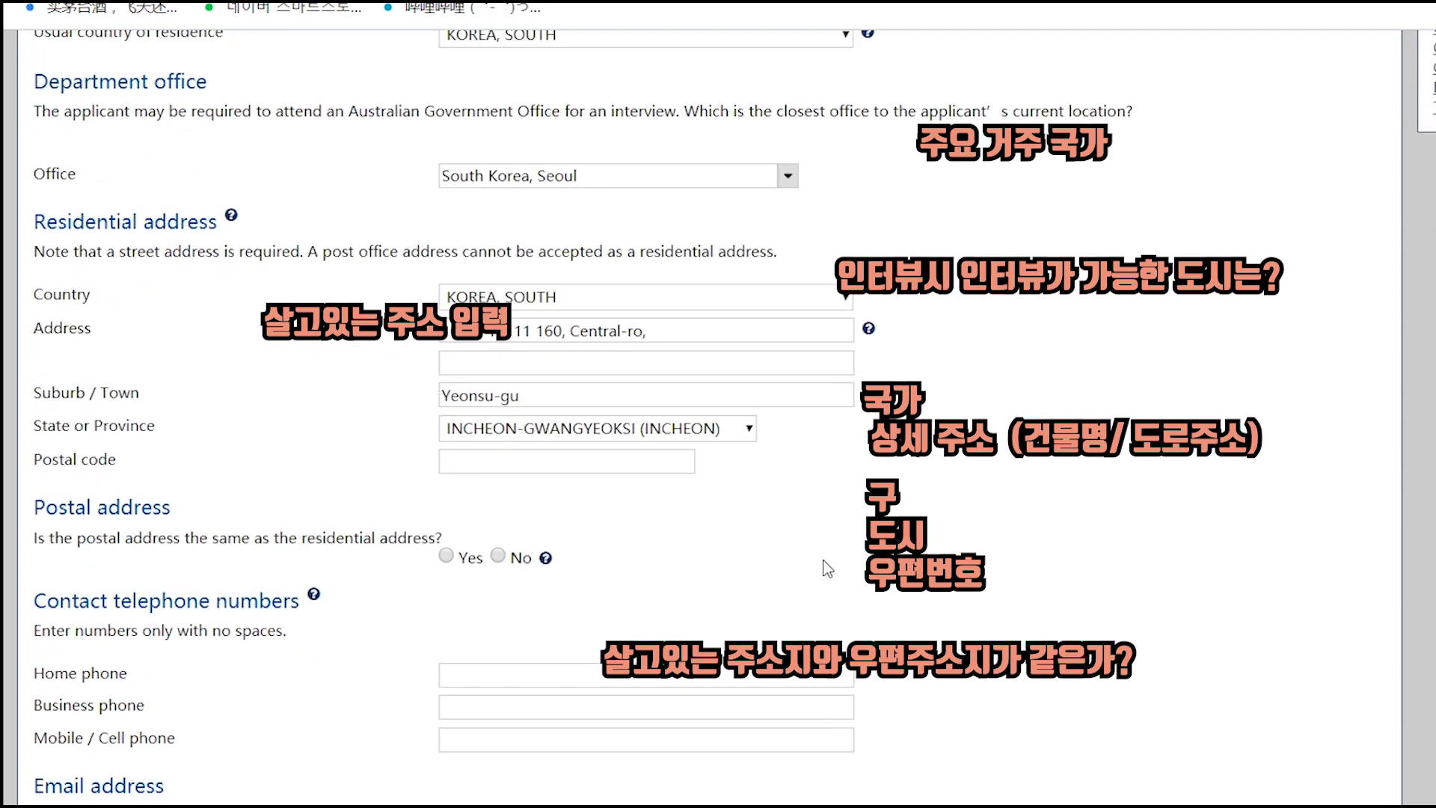
- Copy the matching postal code from the Naver results into the Postal code field
left_click(557, 1)
left_click_drag(944, 358, 896, 358)
key("ctrl+c")
left_click(261, 1)
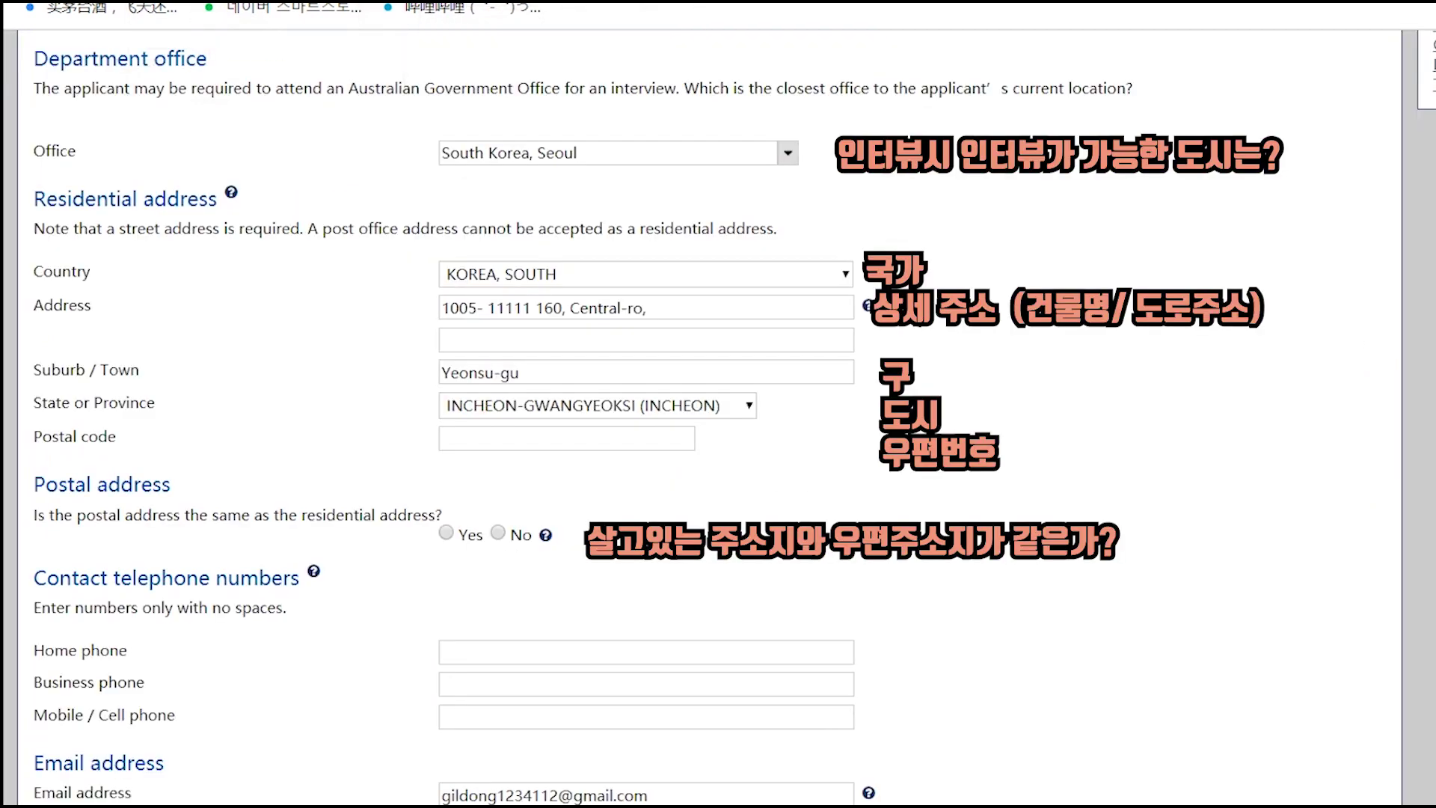
left_click(557, 440)
key("ctrl+v")
scroll(881, 449, "down", 1)
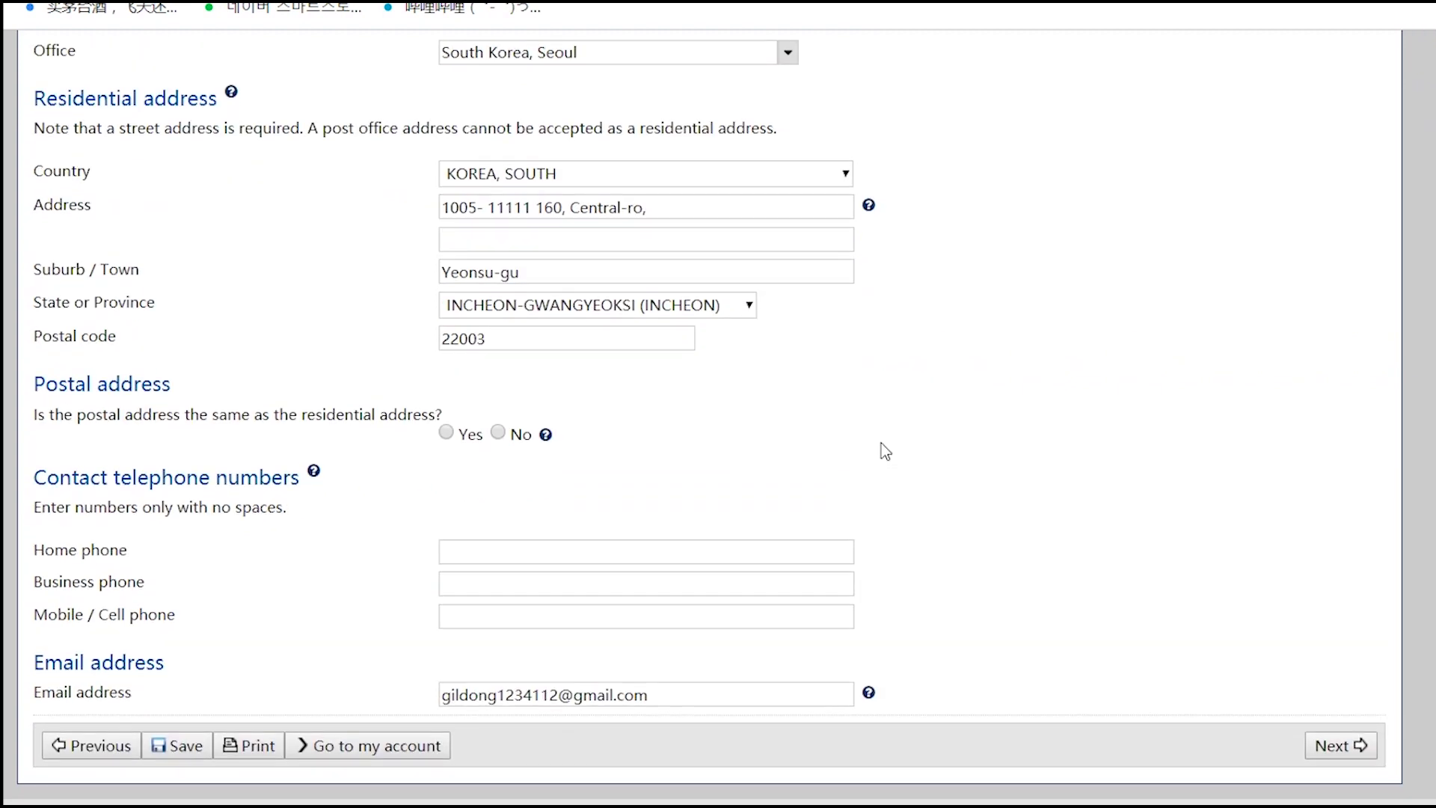
- Mark postal address same as residential, enter the mobile number with country code 82, and continue
left_click(471, 434)
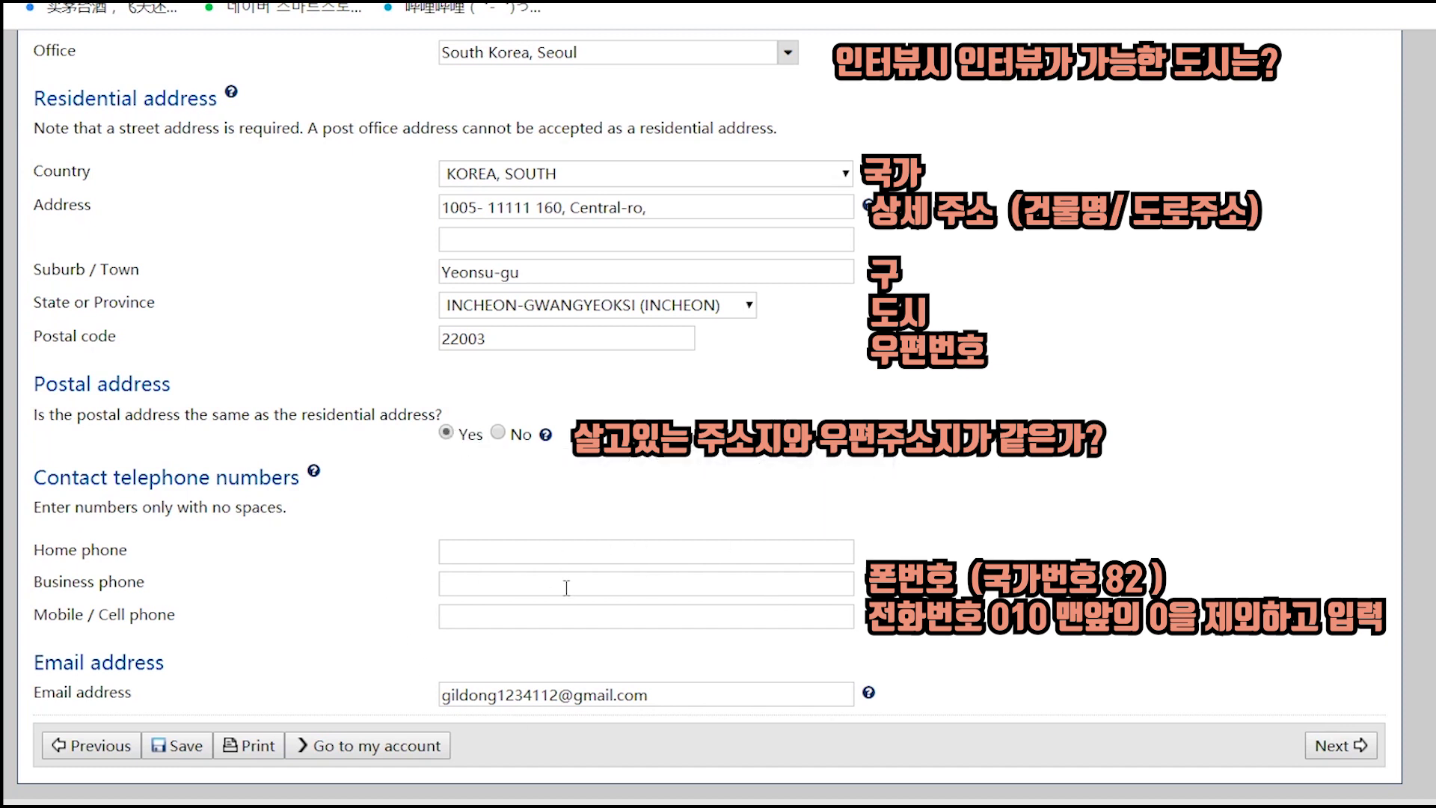
left_click(514, 620)
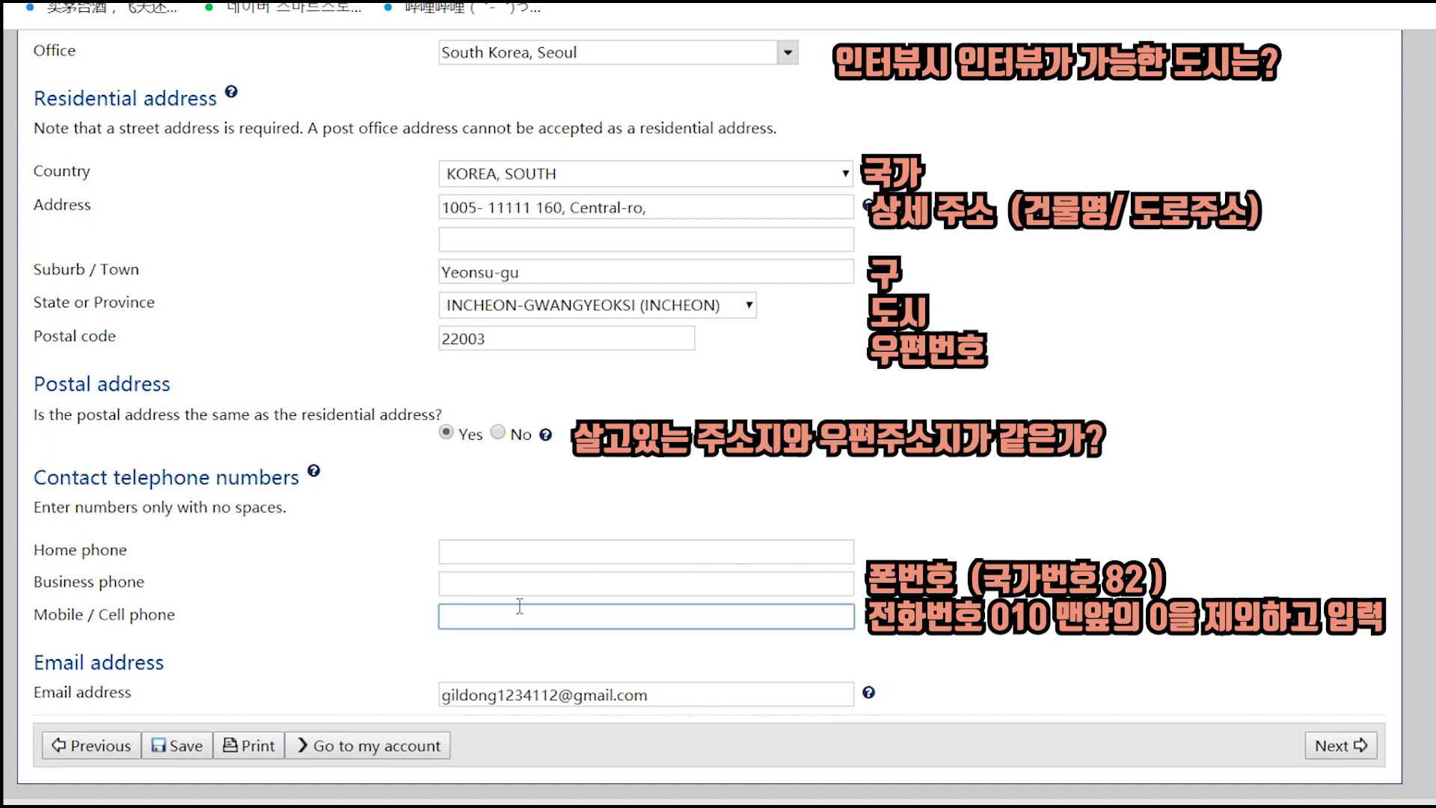
type("821012341234")
left_click(1244, 685)
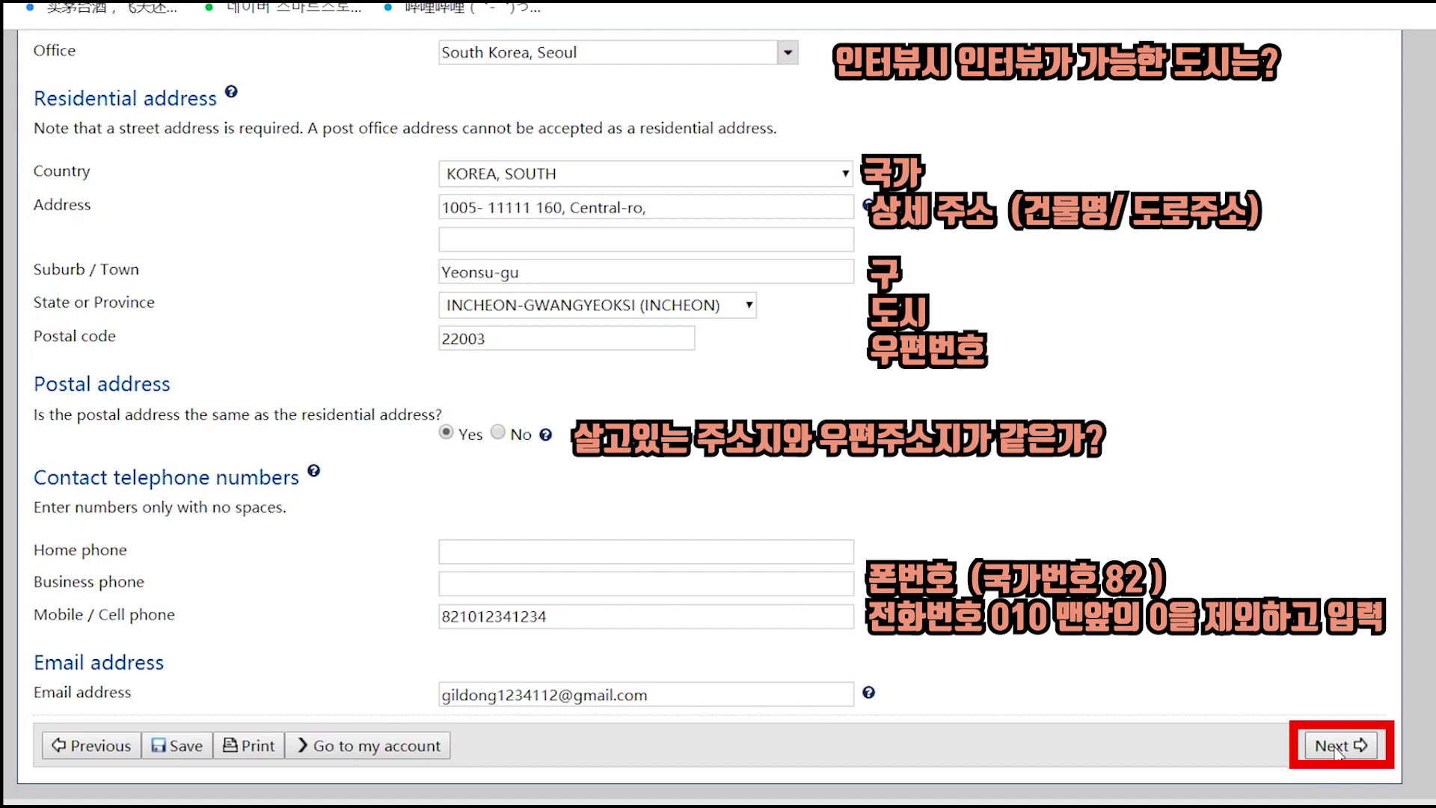
left_click(1336, 746)
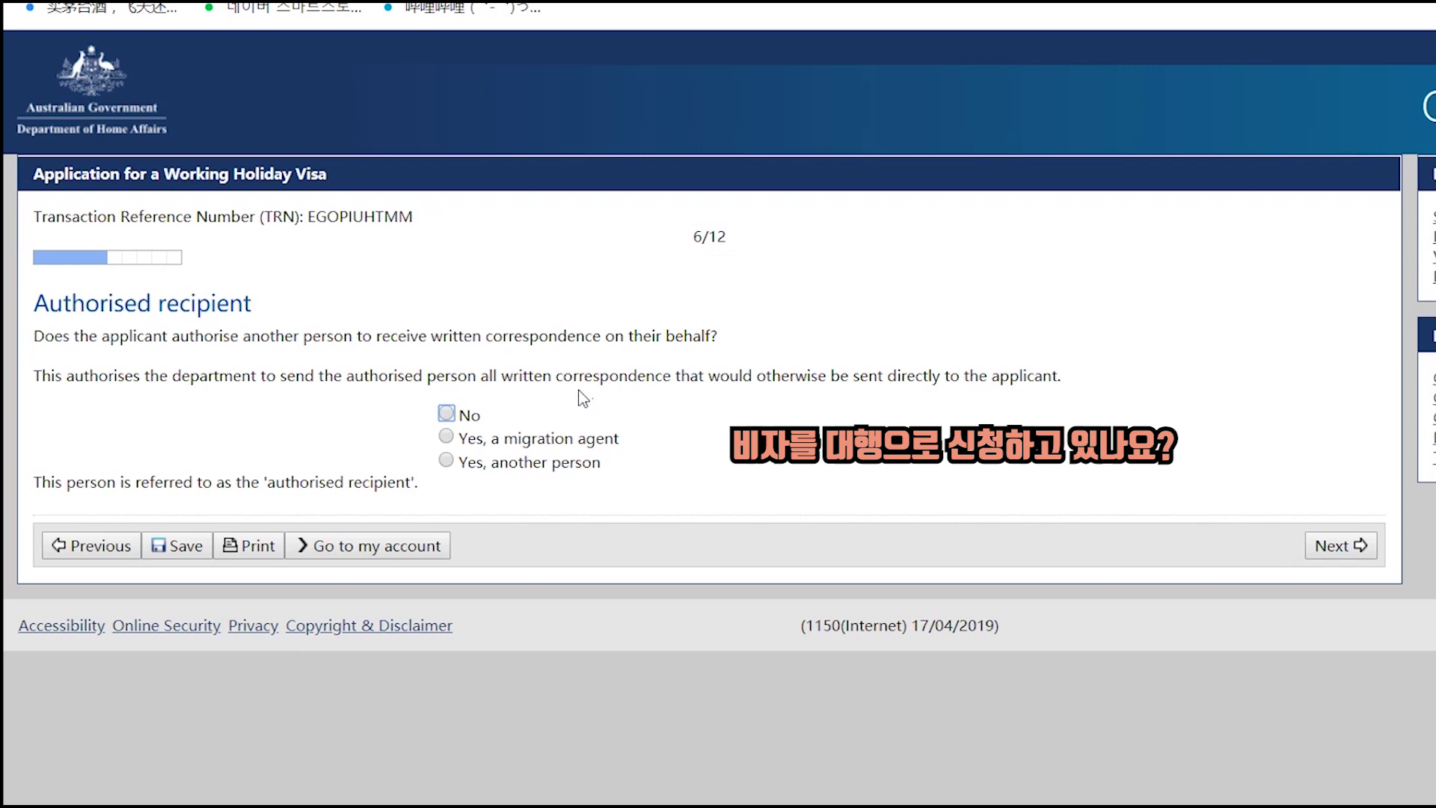
- Answer No to the Authorised recipient question and proceed to Occupation and education
key("Down")
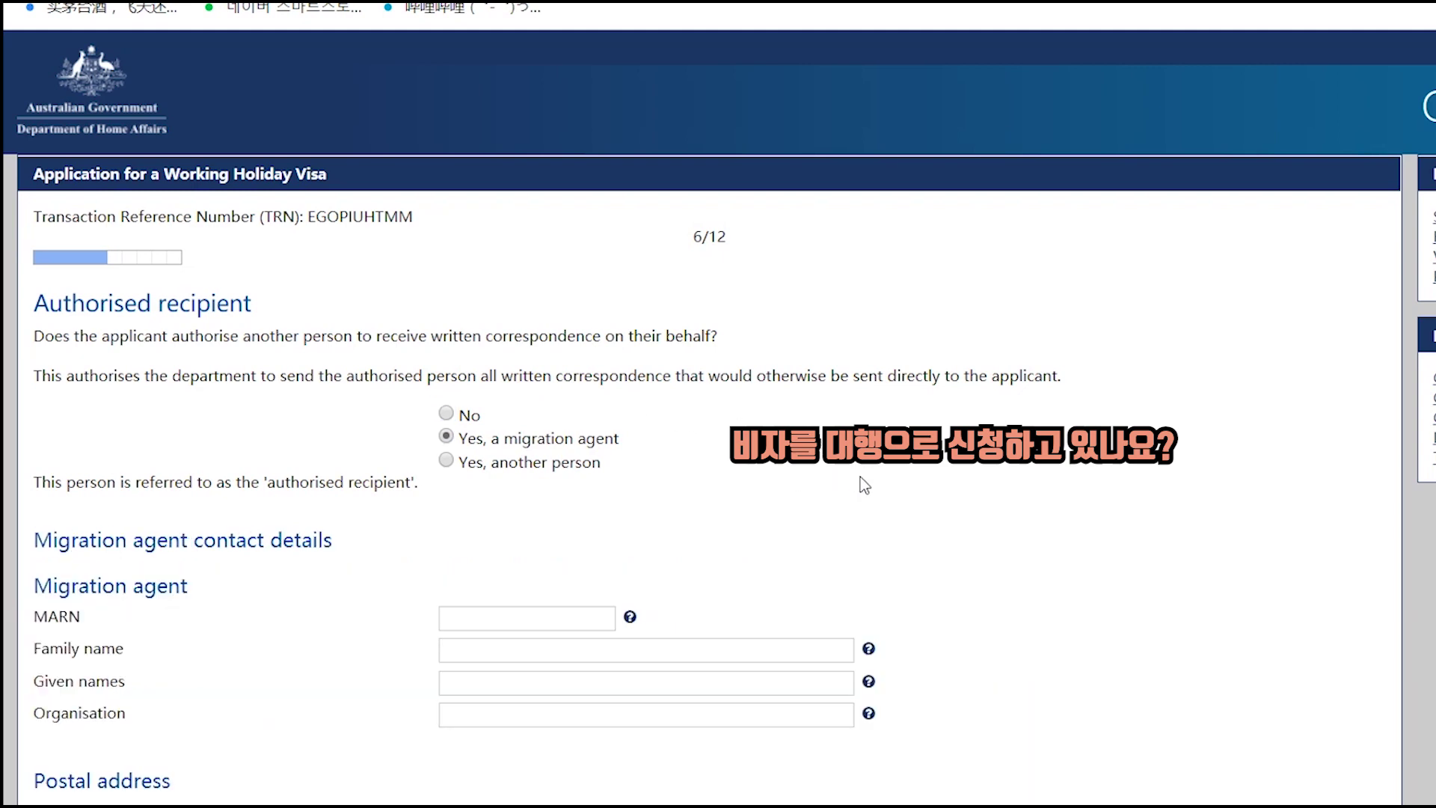
scroll(890, 494, "down", 3)
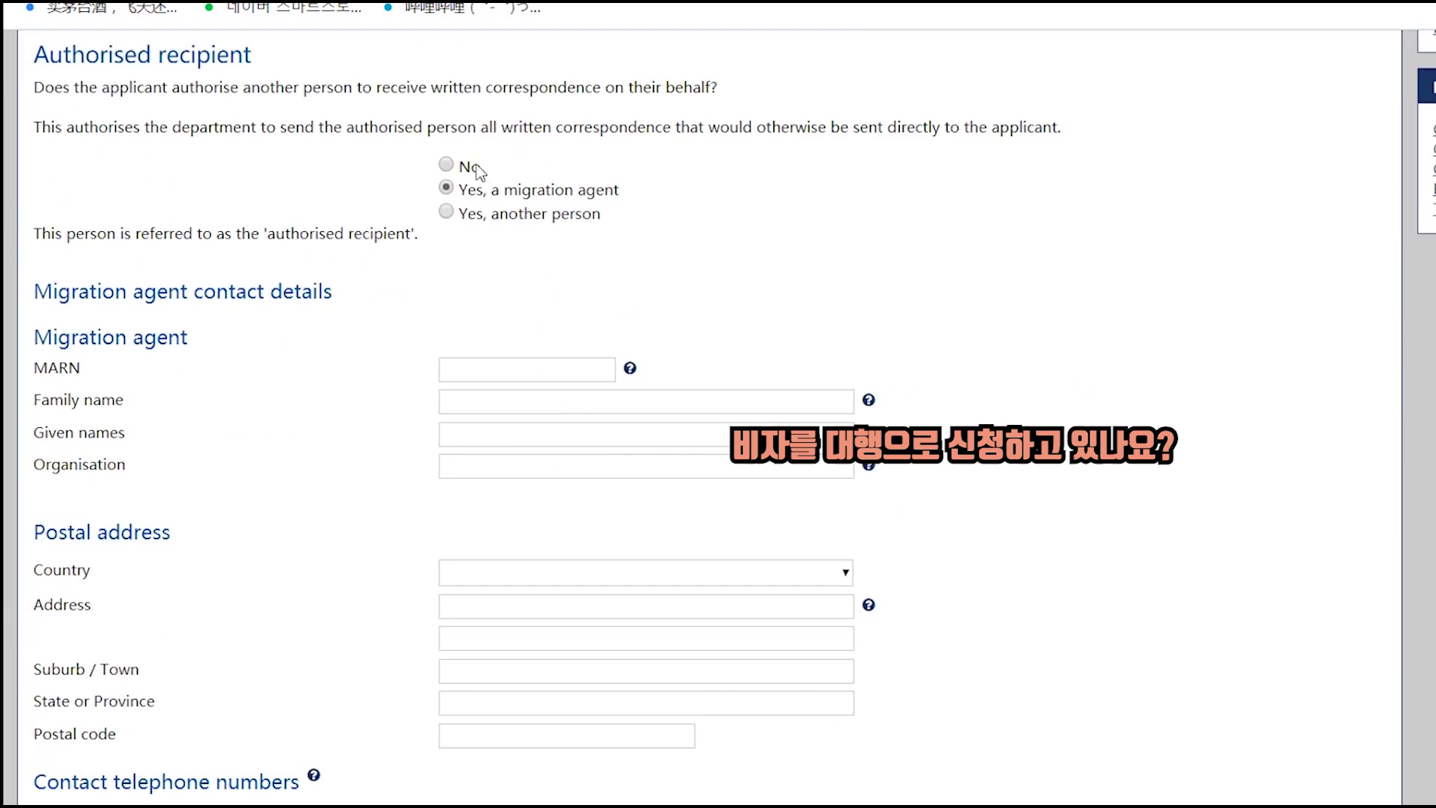
left_click(475, 166)
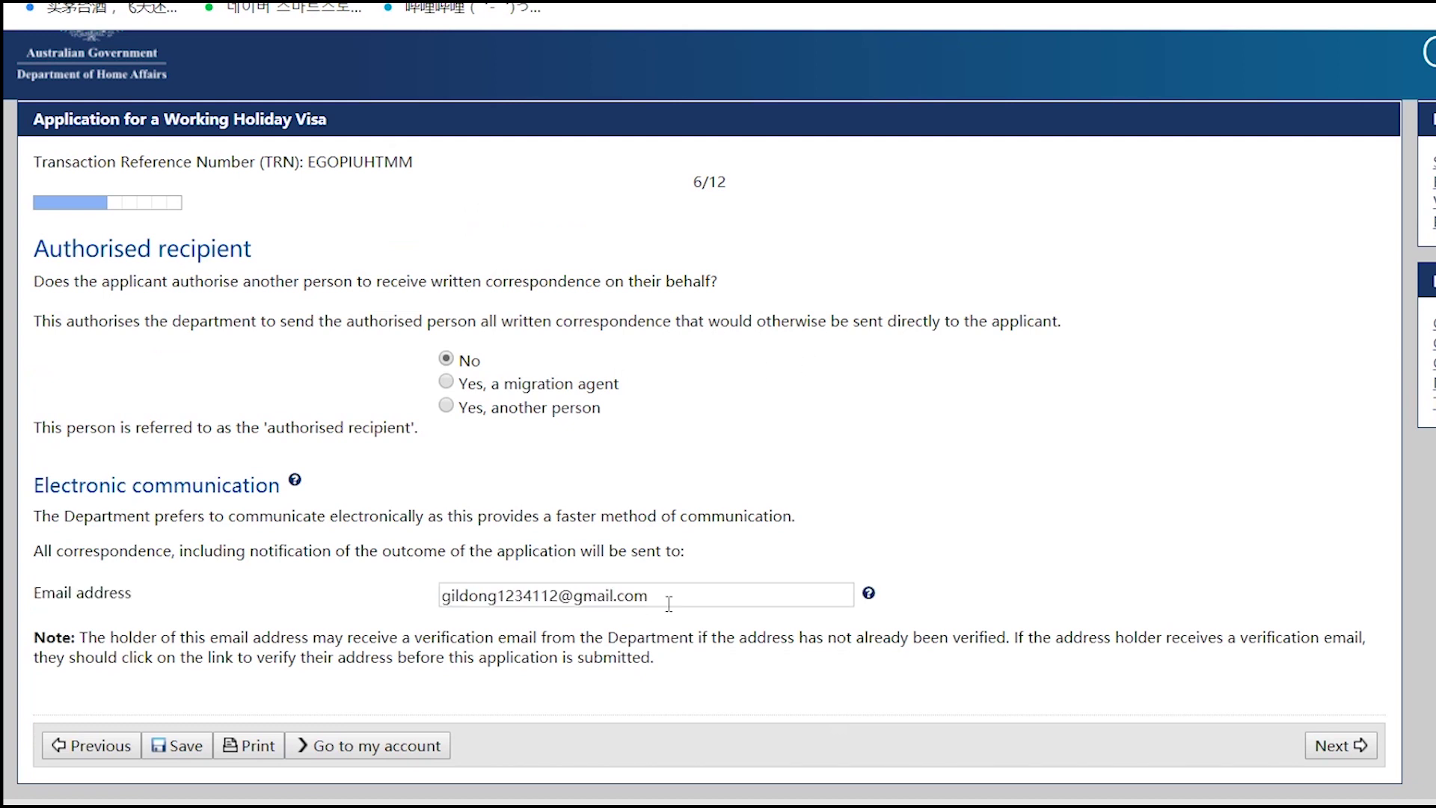
left_click(1341, 749)
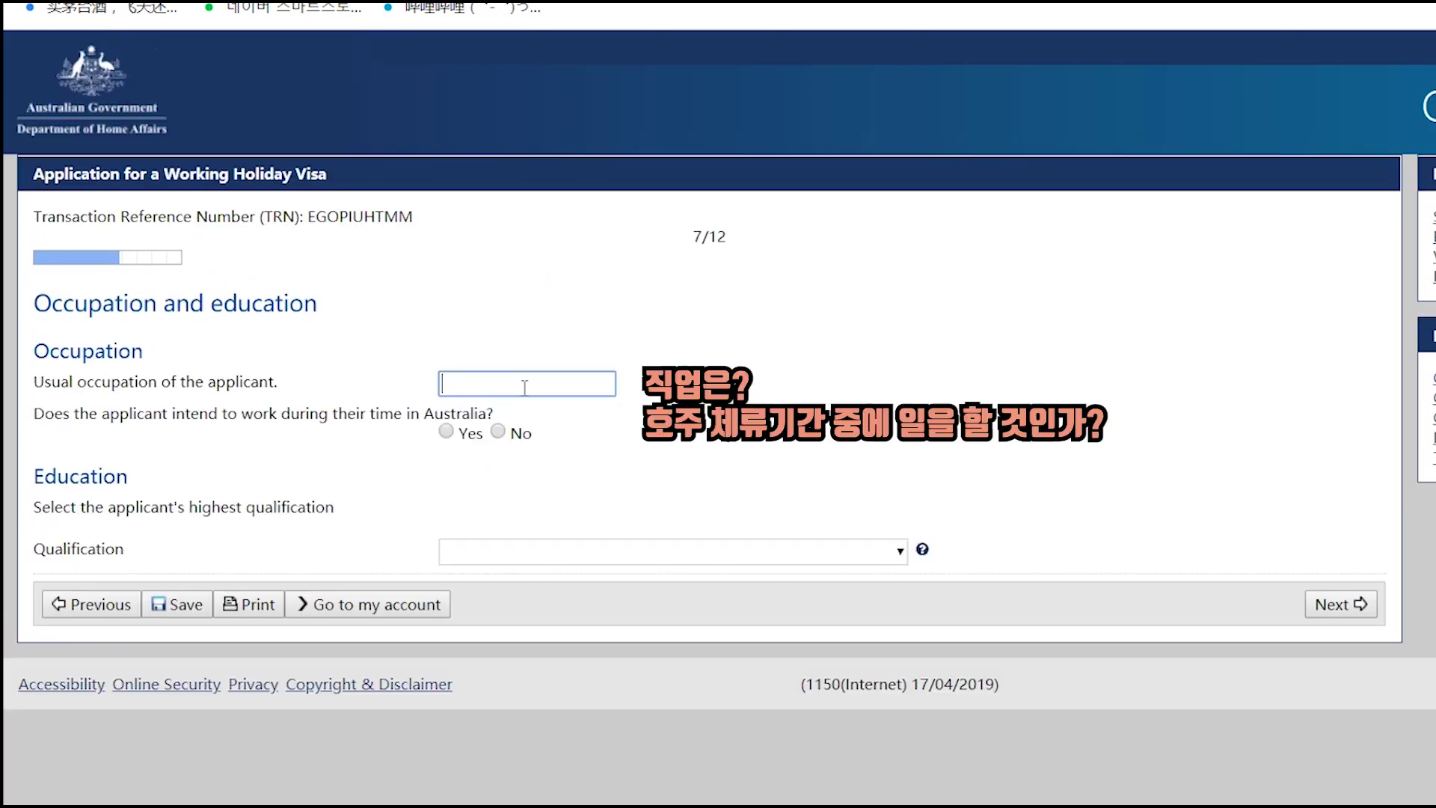
- Enter occupation STUDENT, say the applicant will work, and choose Accommodation and Food Services
key("BackSpace")
type("STUDENT")
left_click(748, 400)
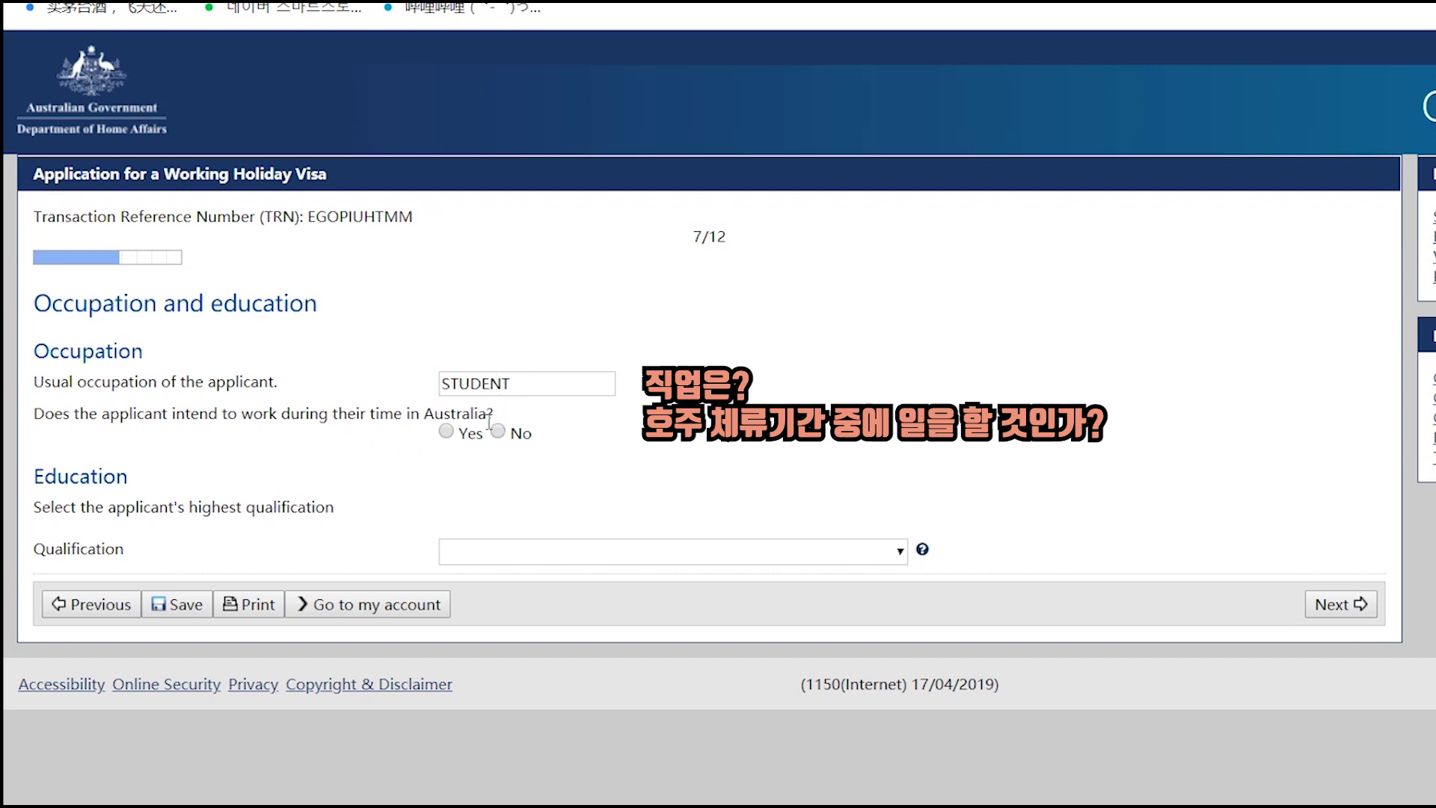
left_click(446, 432)
left_click(537, 502)
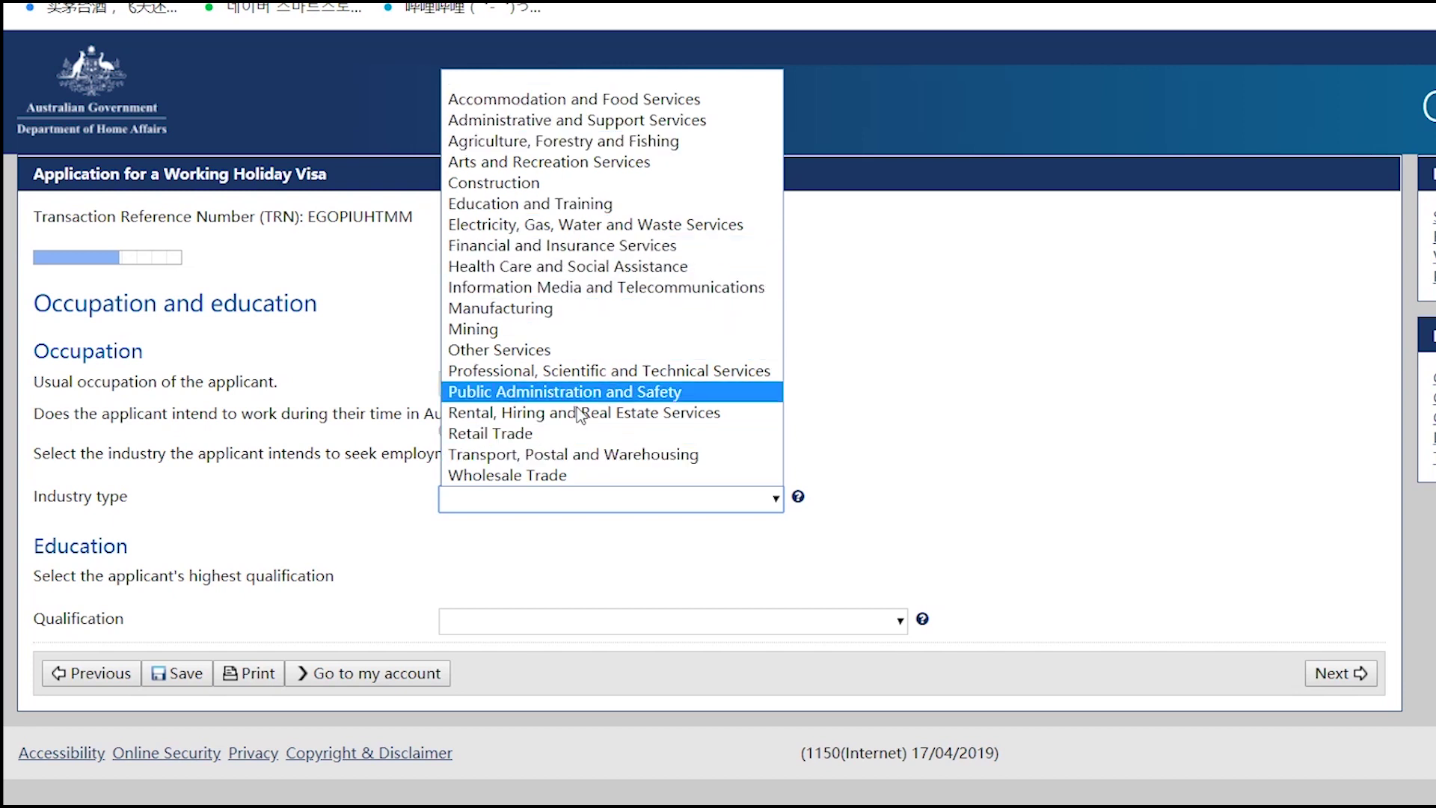
left_click(593, 102)
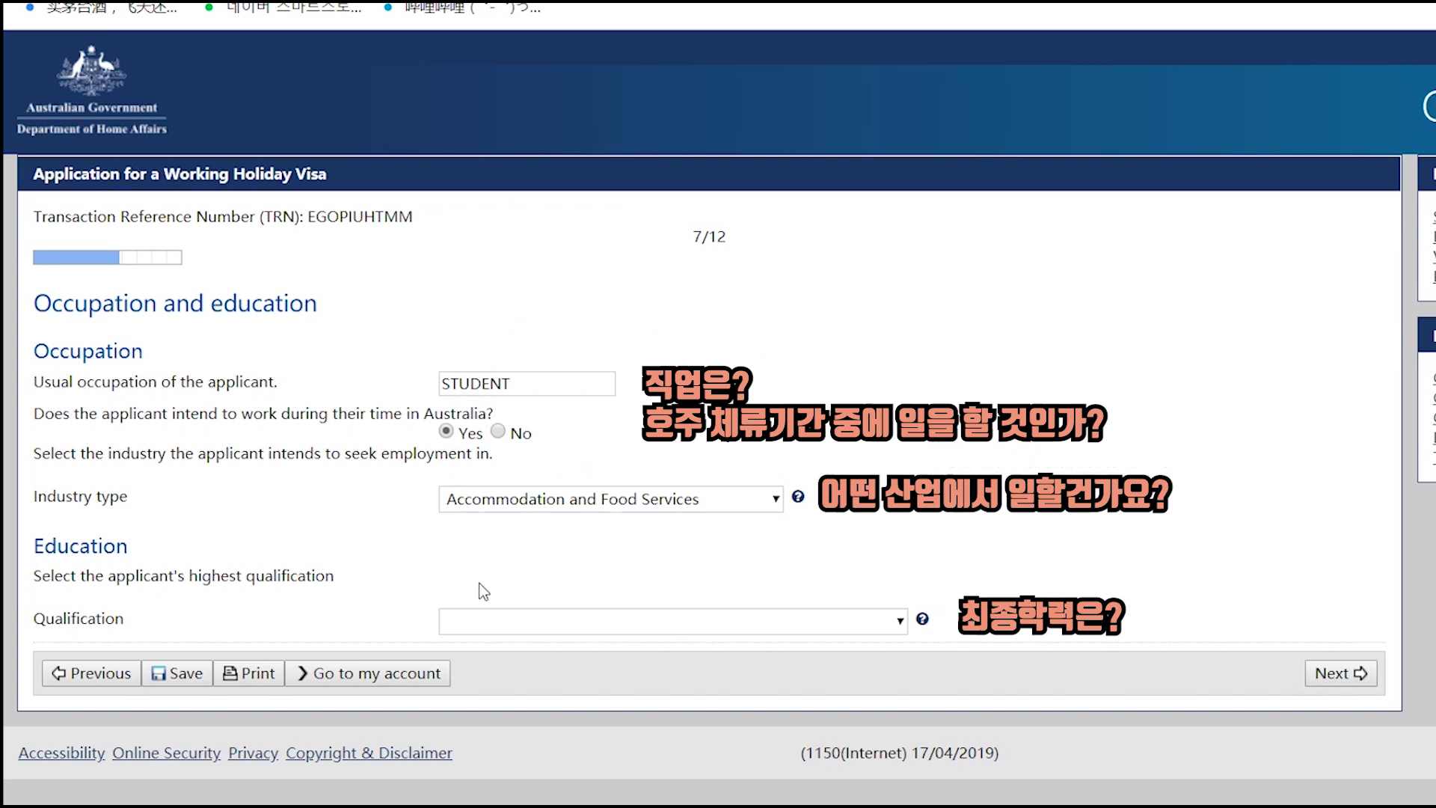
- Set highest qualification to Bachelor Degree (Other) and continue to health declarations
left_click(599, 625)
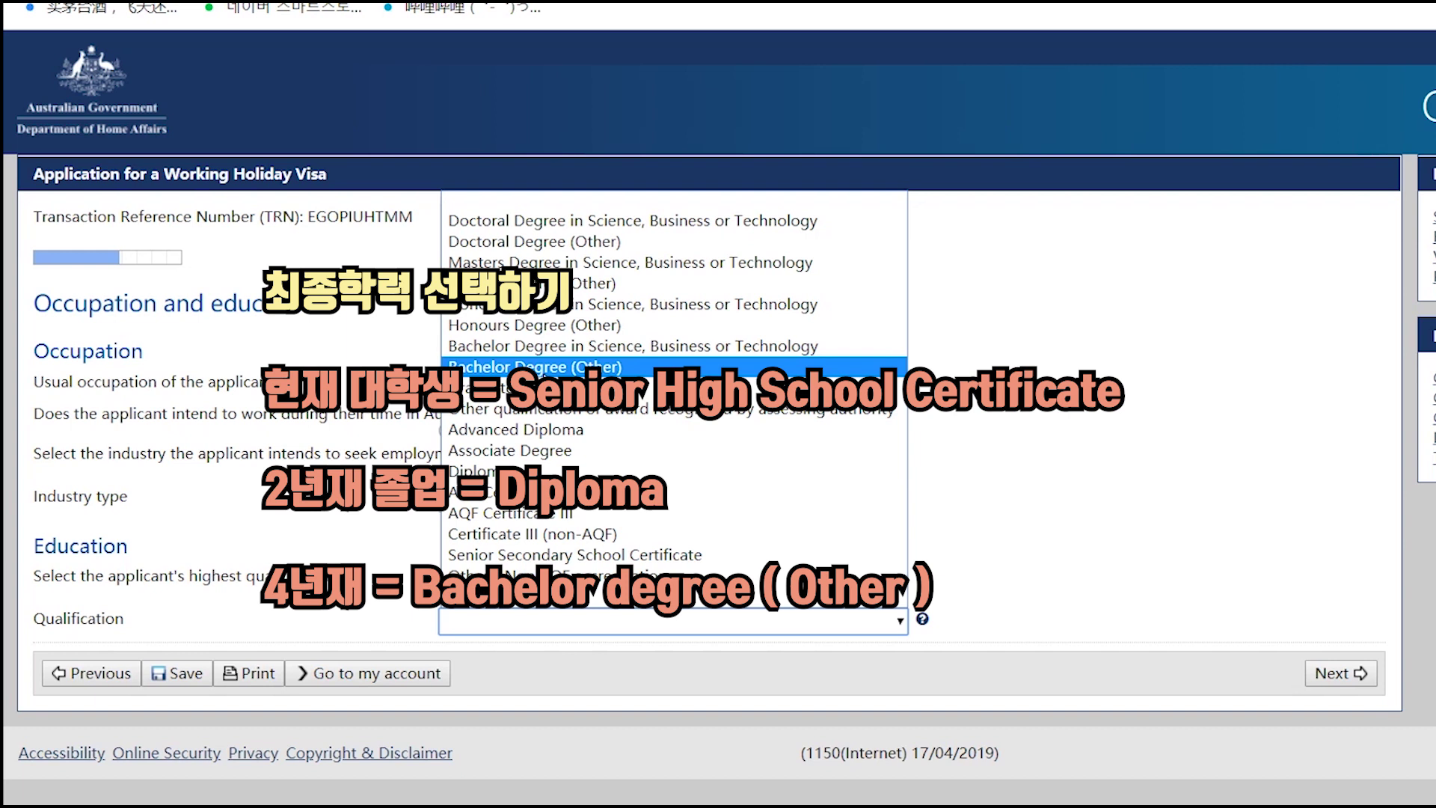
left_click(591, 367)
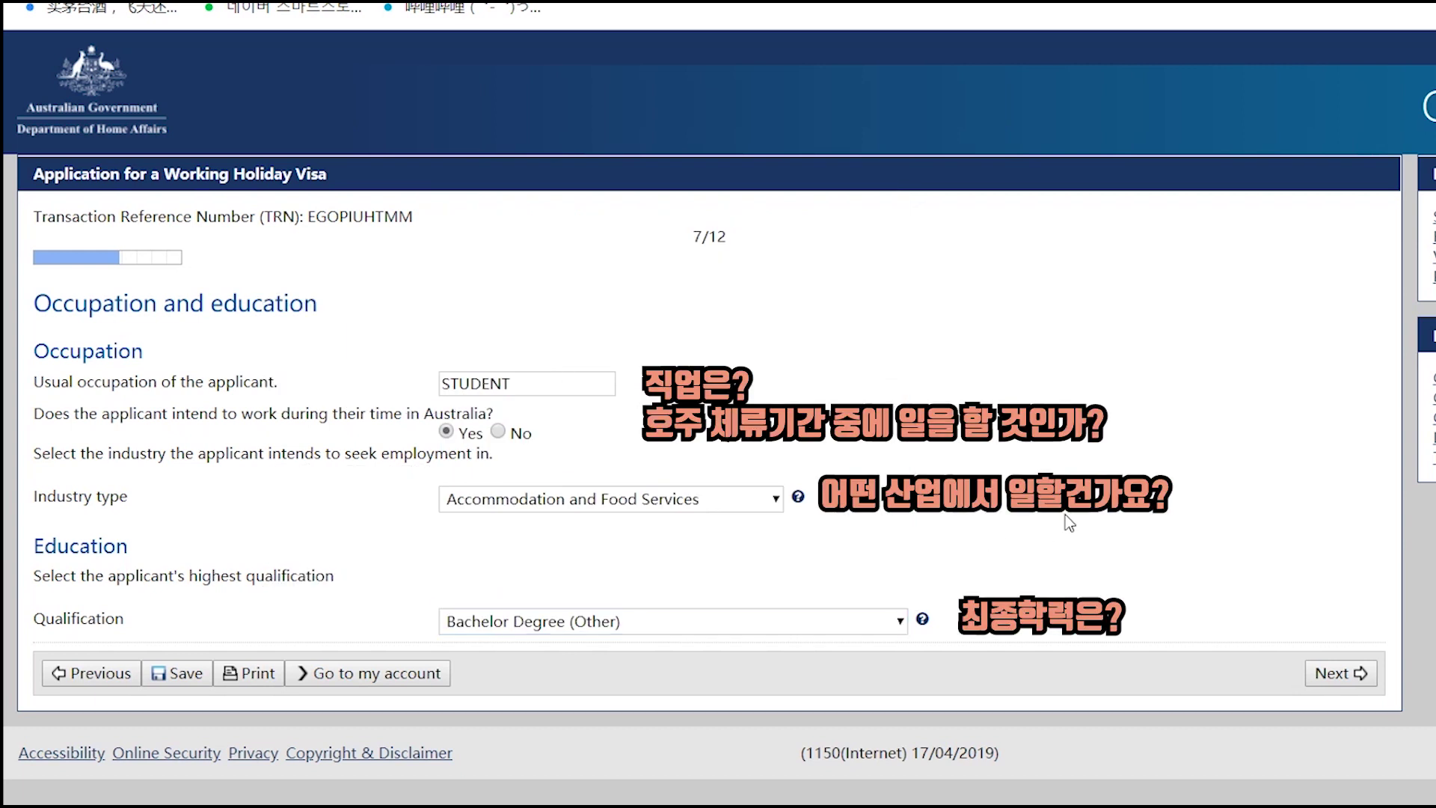
left_click(1337, 673)
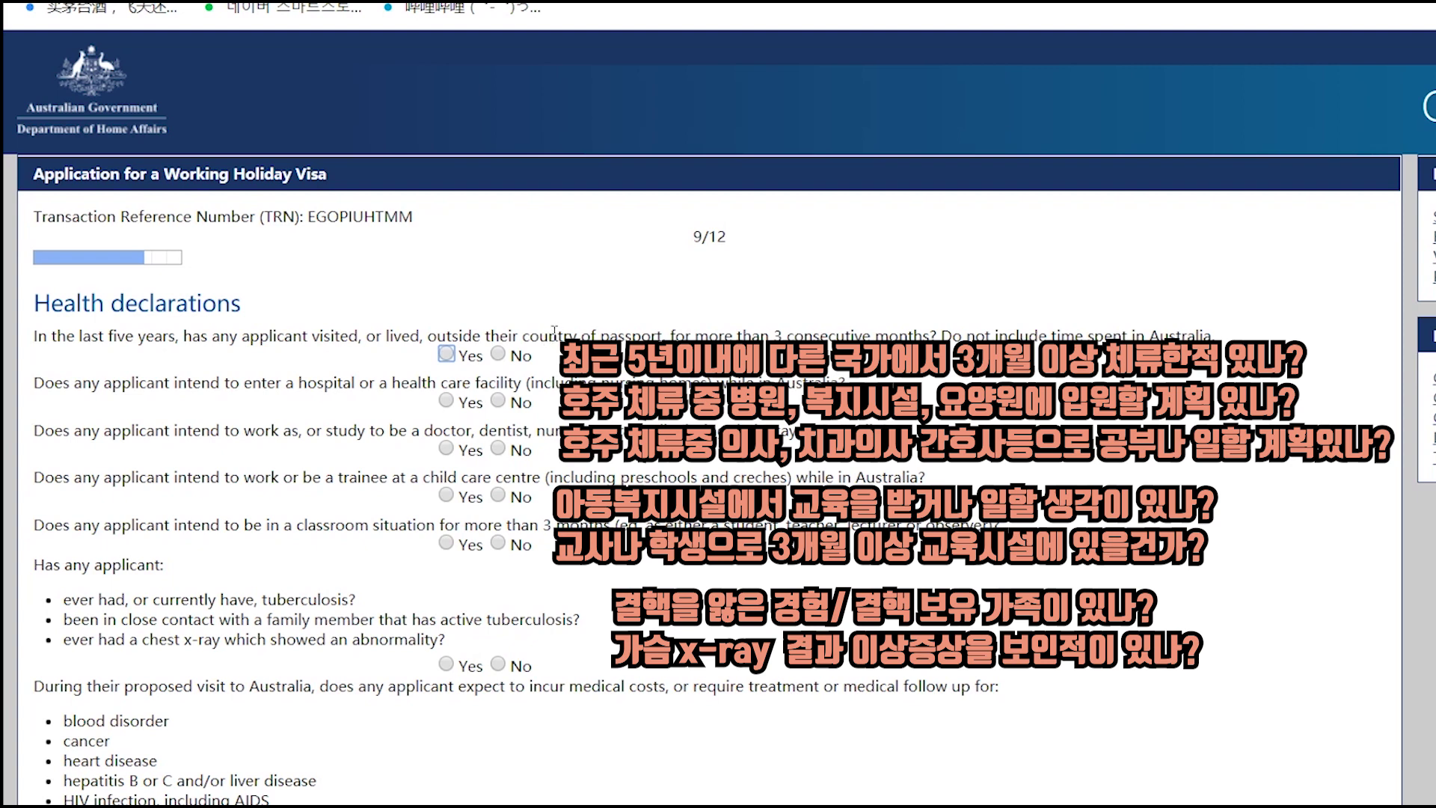
- Answer No to the five-years-abroad, hospital, doctor/nurse, child care and classroom questions
left_click(446, 355)
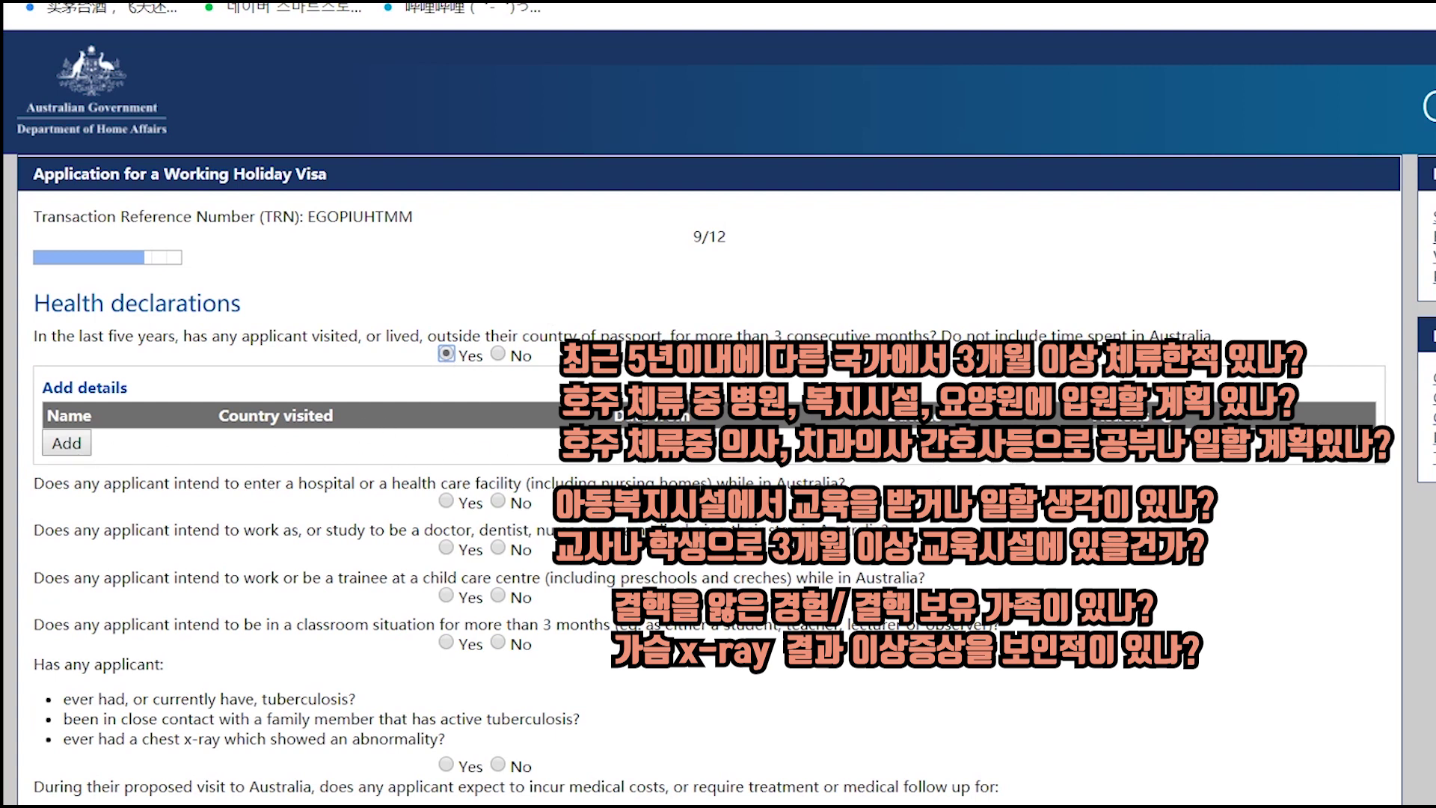
left_click(498, 355)
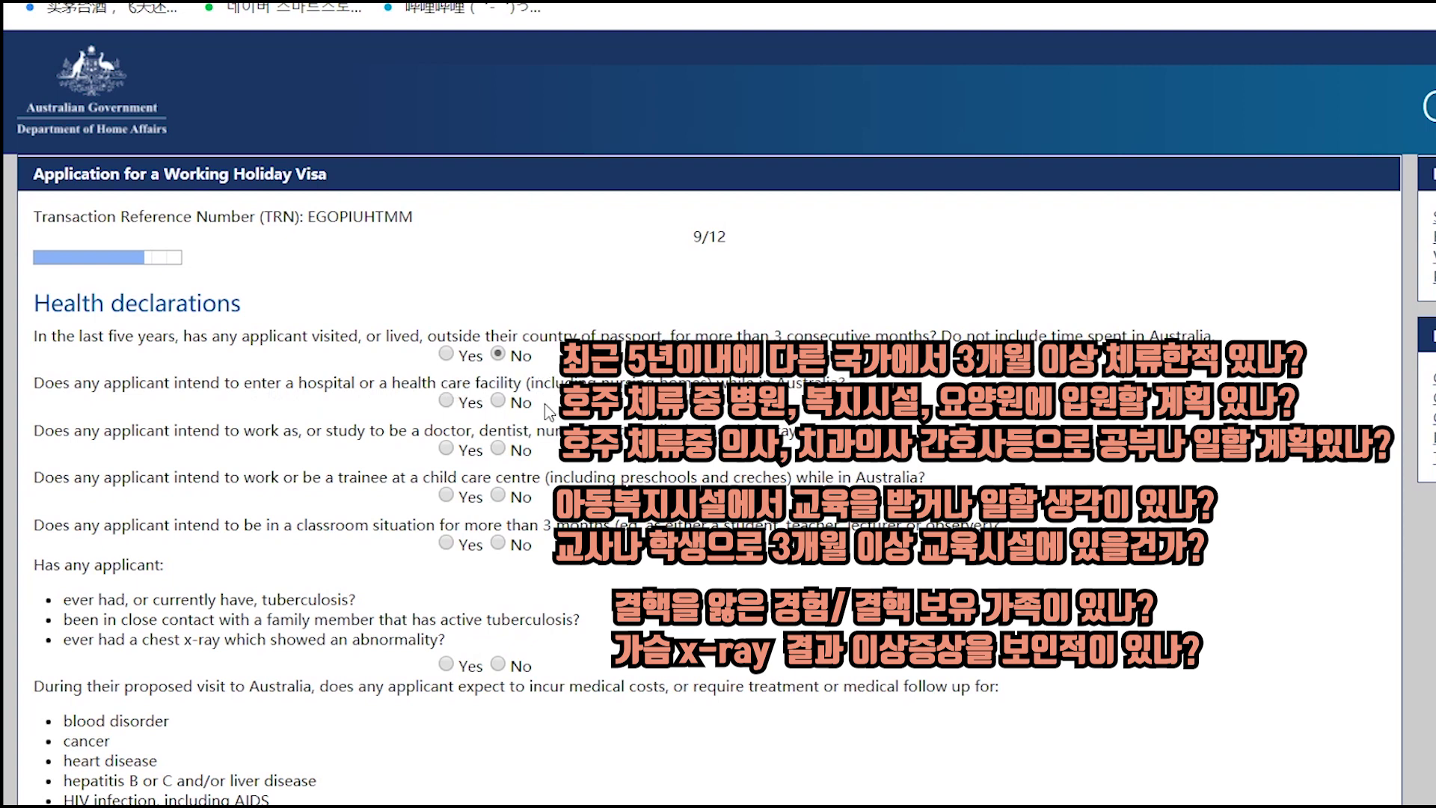
left_click(509, 400)
left_click(499, 448)
left_click(499, 497)
left_click(498, 542)
- Answer No to the tuberculosis, medical costs and mobility assistance questions, then continue
scroll(430, 372, "down", 3)
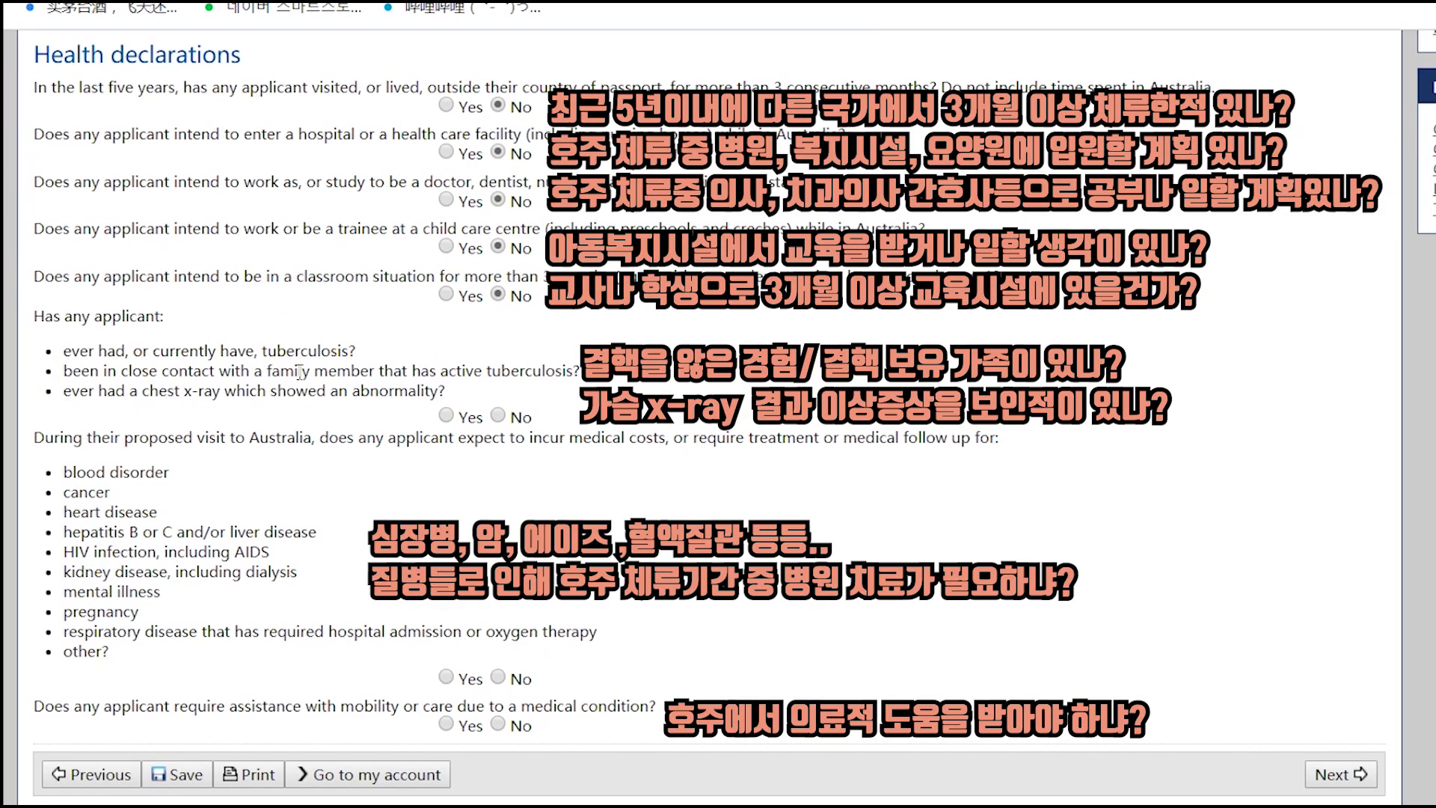
left_click(498, 415)
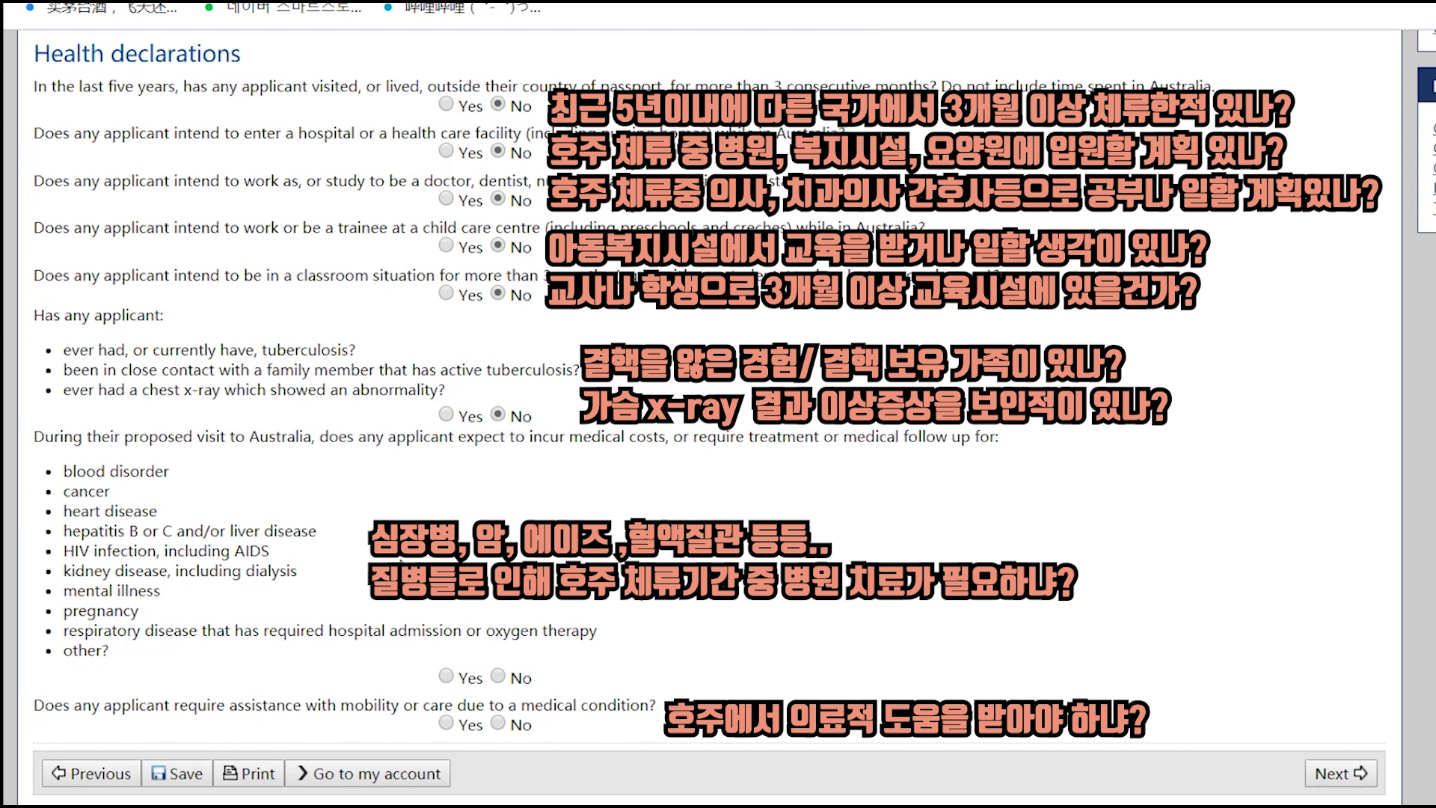
scroll(402, 561, "down", 1)
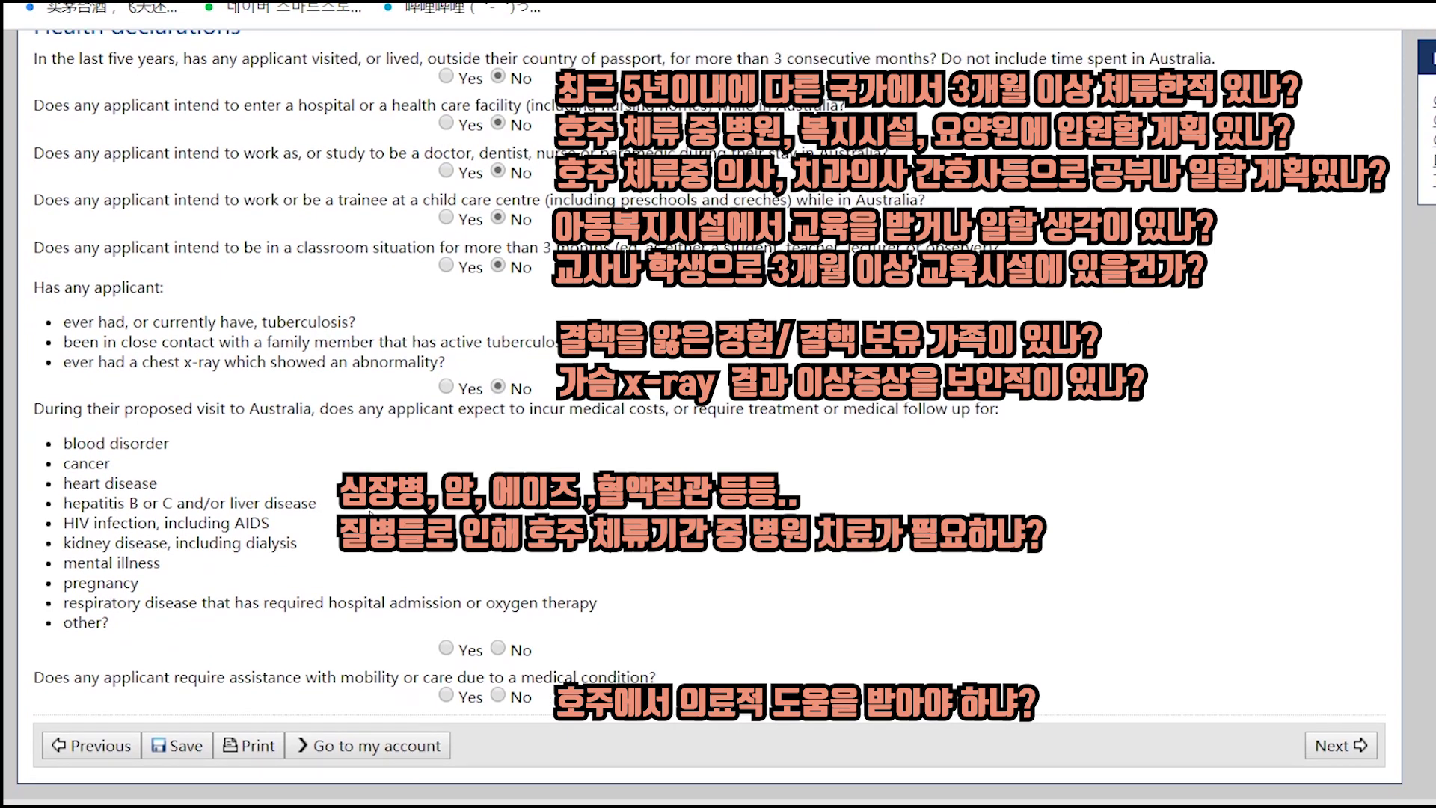
left_click(507, 648)
left_click(498, 694)
left_click(1340, 757)
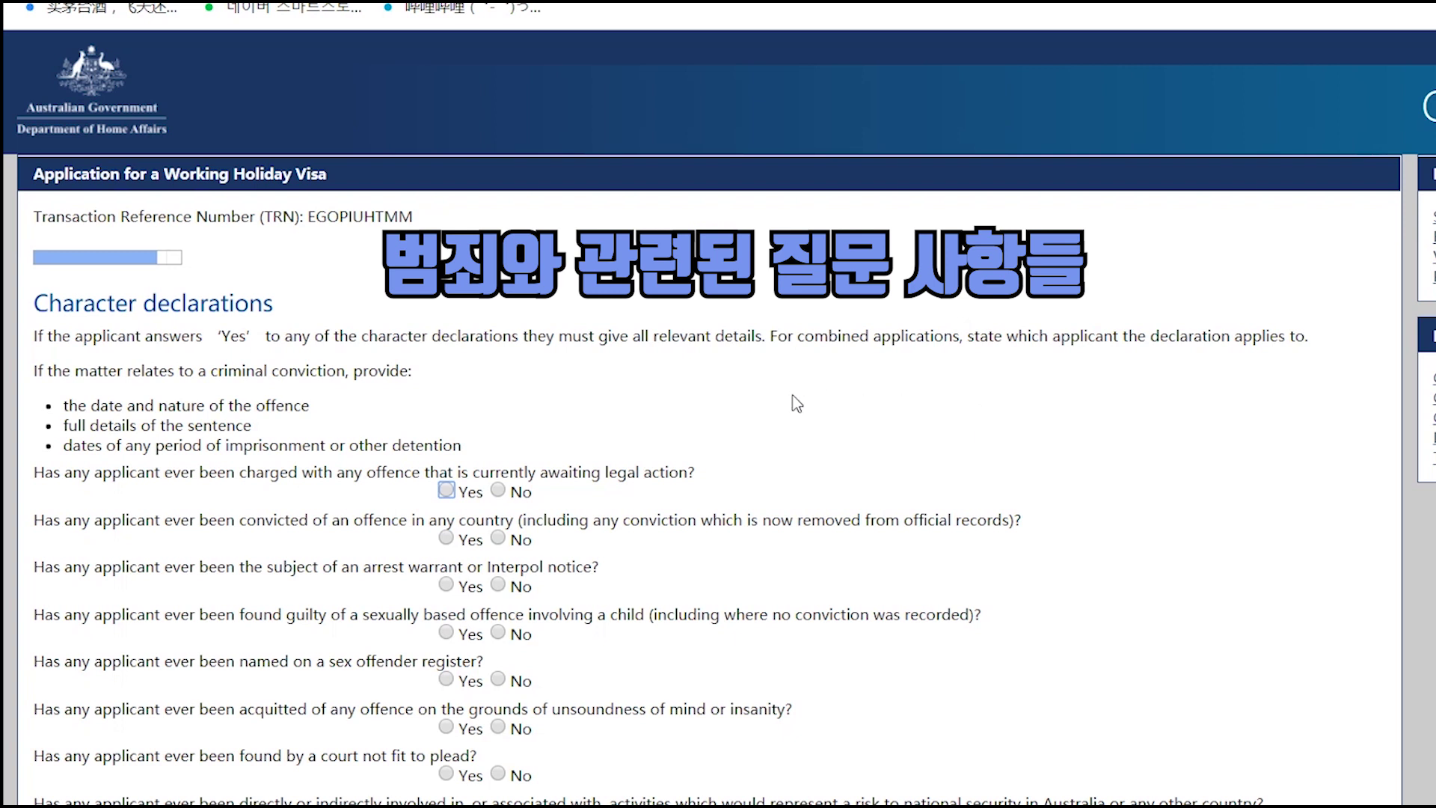
- Answer No to the legal action, conviction, warrant, offence, insanity, security and war crimes questions
left_click(499, 491)
left_click(498, 539)
left_click(507, 588)
left_click(498, 633)
left_click(498, 680)
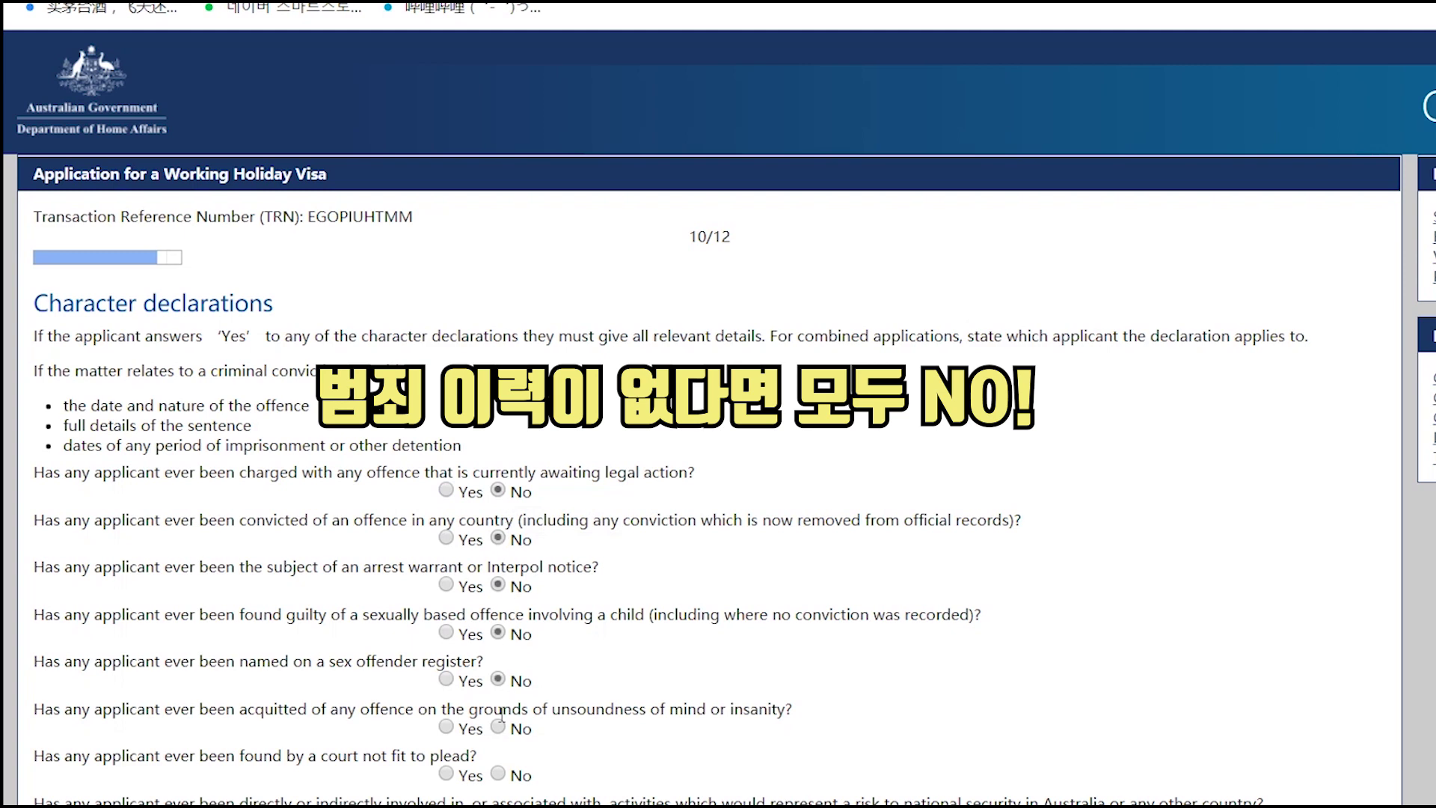
left_click(498, 726)
left_click(498, 774)
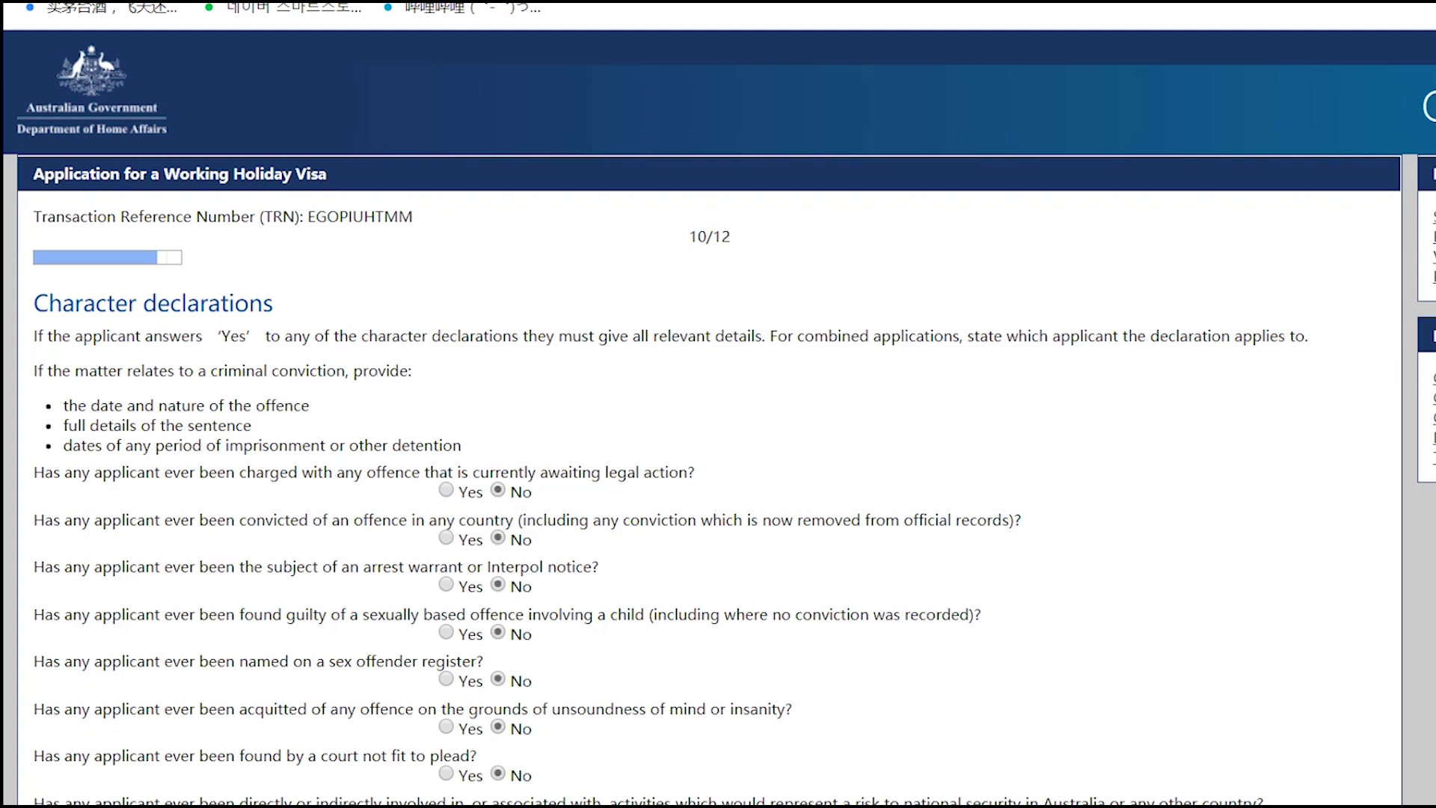
scroll(553, 740, "down", 2)
left_click(498, 807)
left_click(498, 807)
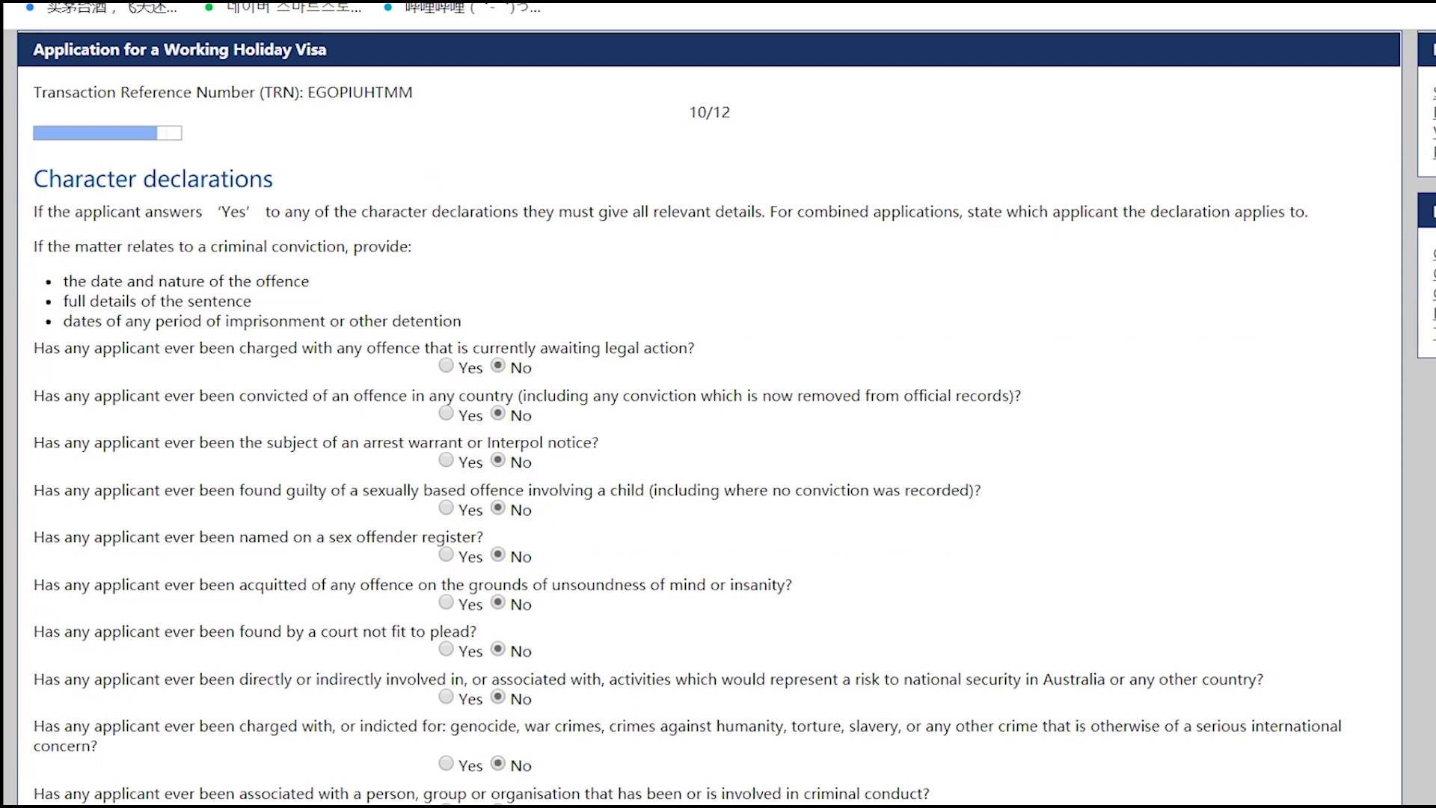
- Answer No to the violent organisation, military, people smuggling, overstay and debt questions
scroll(658, 726, "down", 1)
left_click(519, 747)
scroll(540, 757, "down", 1)
left_click(518, 679)
left_click(524, 727)
left_click(516, 772)
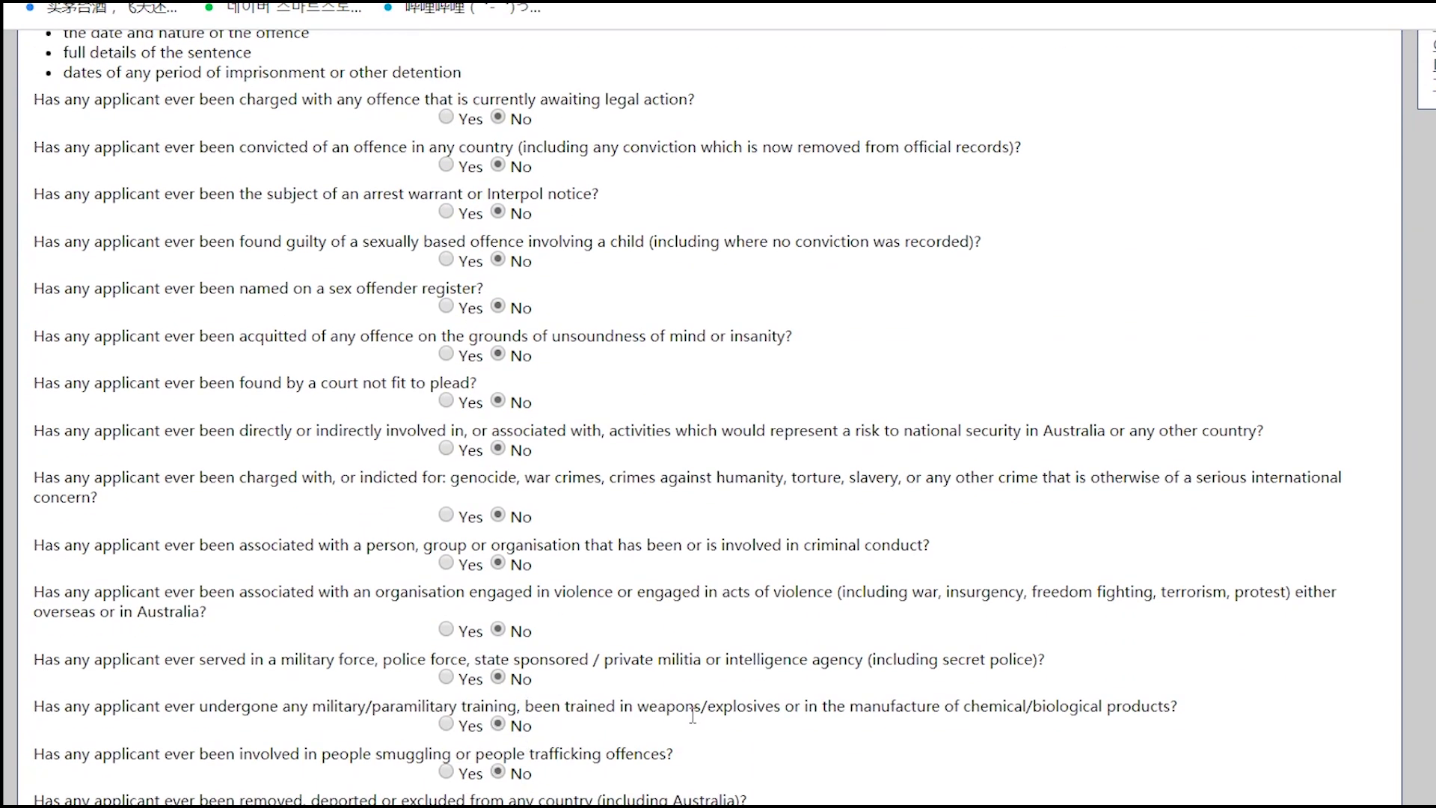
scroll(693, 716, "down", 3)
left_click(498, 647)
left_click(523, 697)
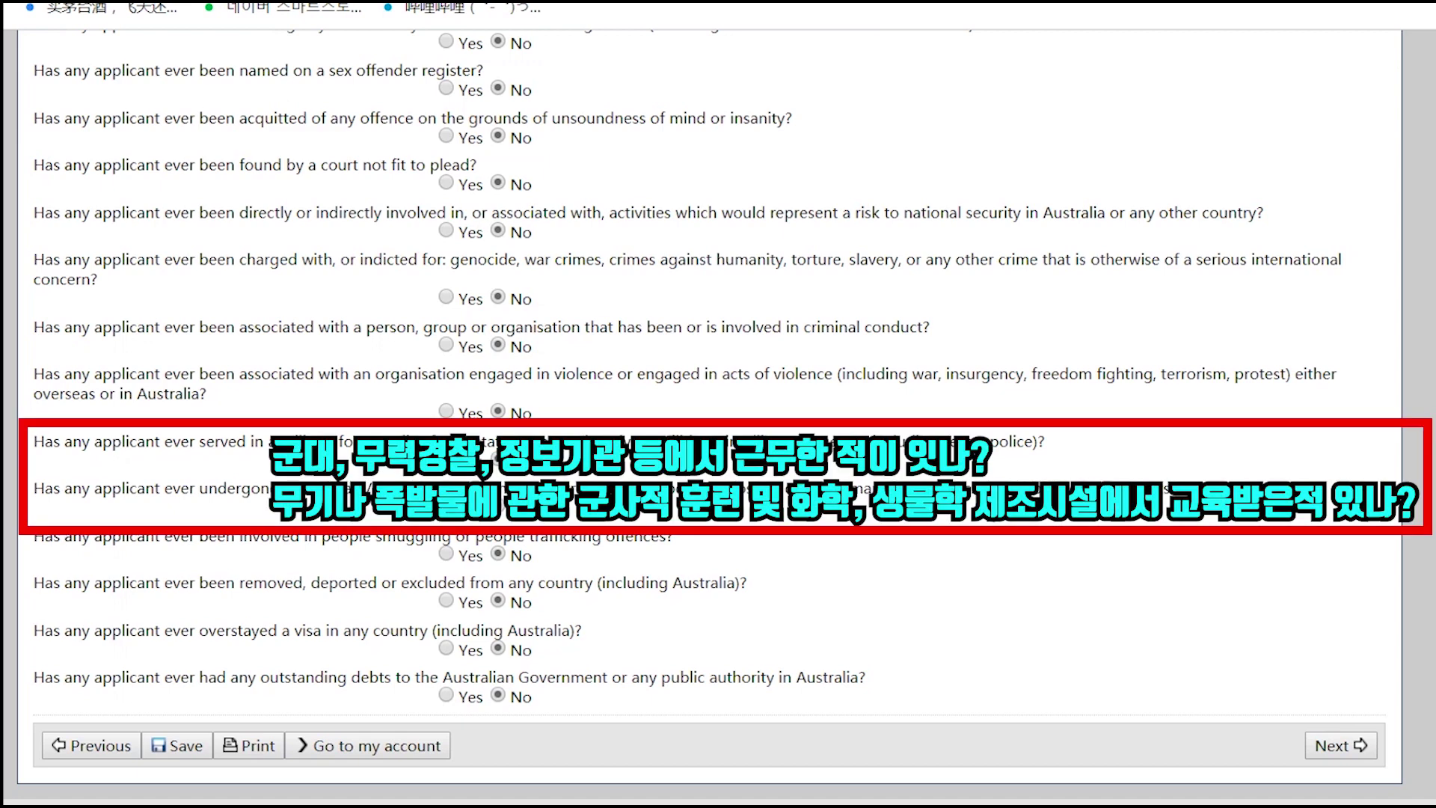
- Recheck the military service answer, leaving it No, and go to working holiday declarations
left_click_drag(1178, 488, 32, 493)
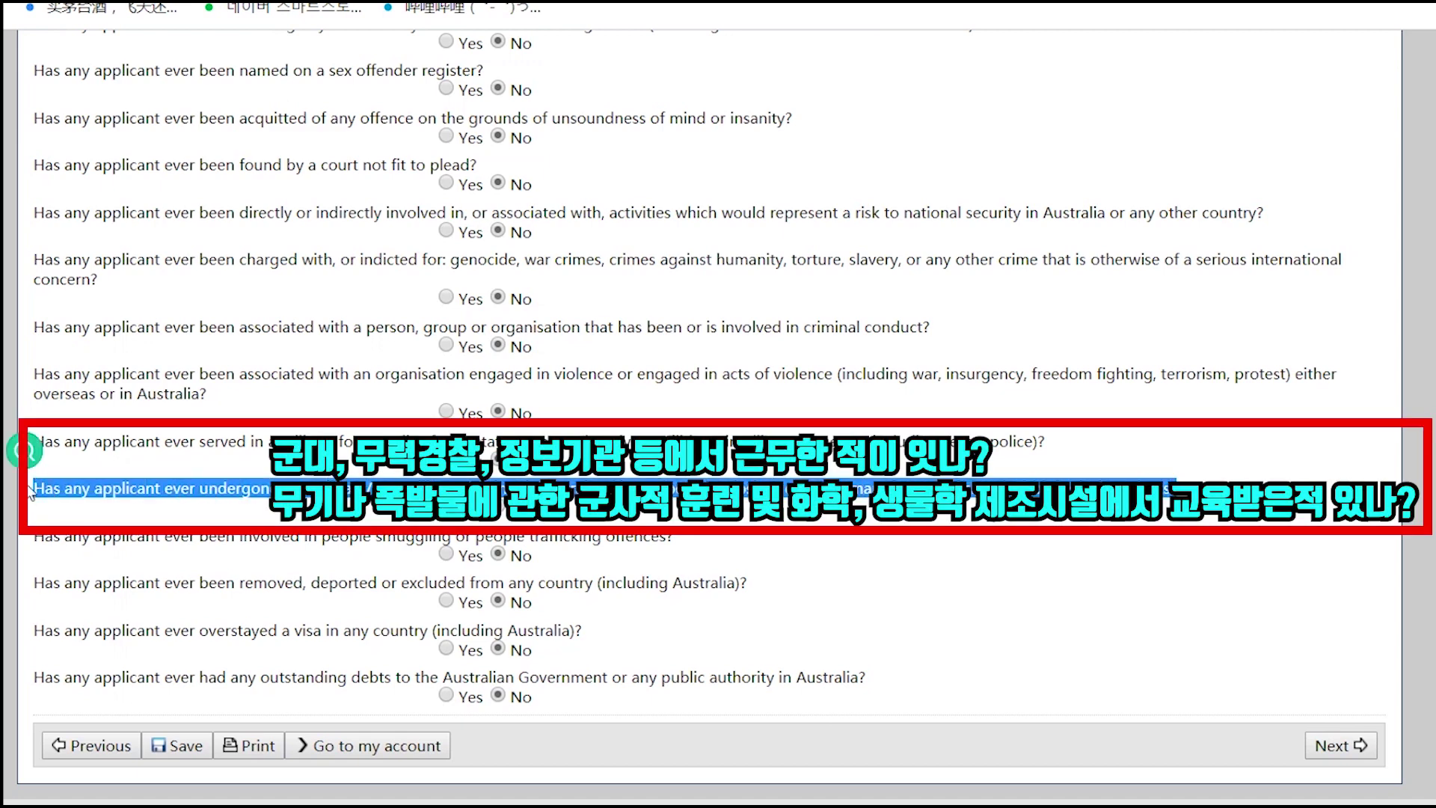
left_click_drag(1047, 441, 31, 447)
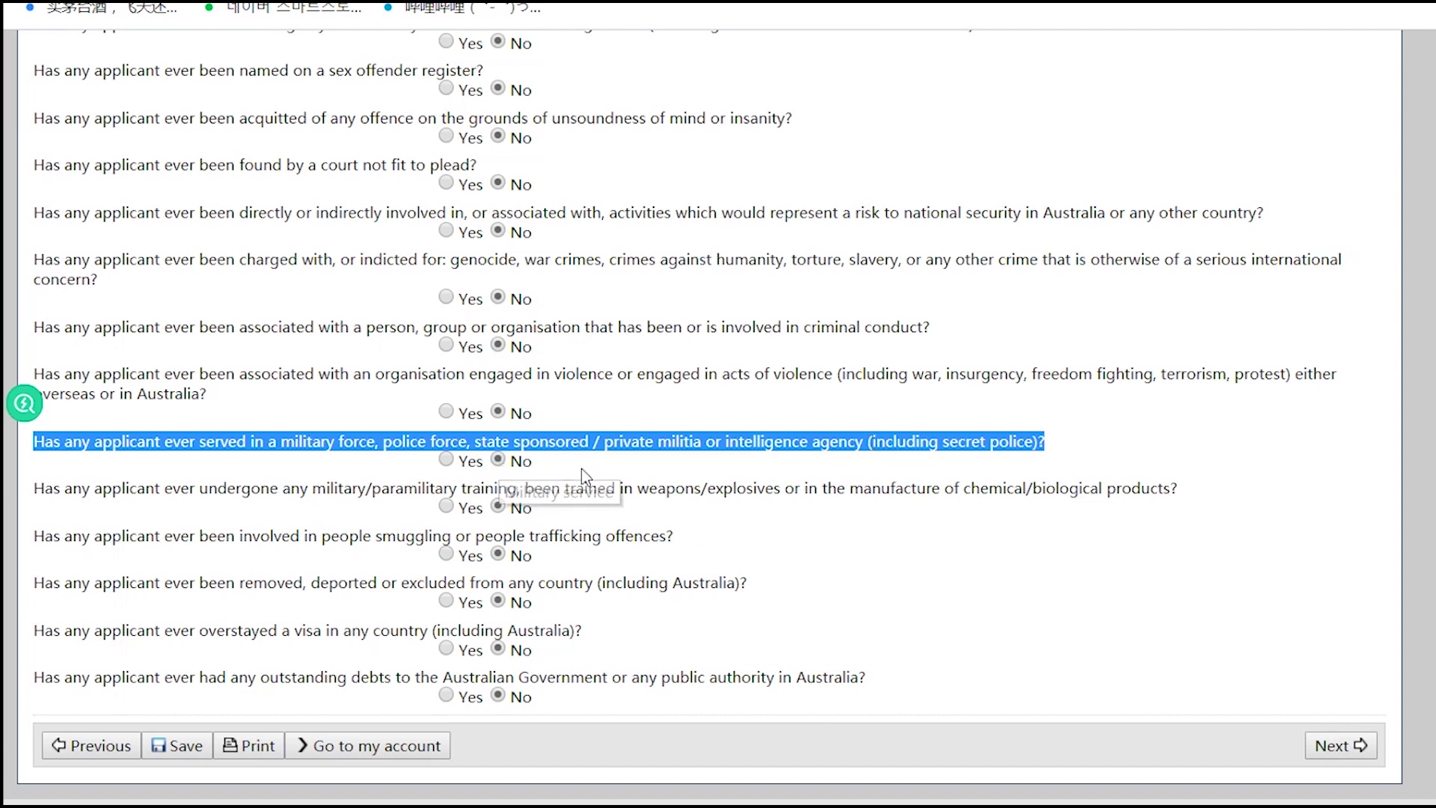
left_click(500, 464)
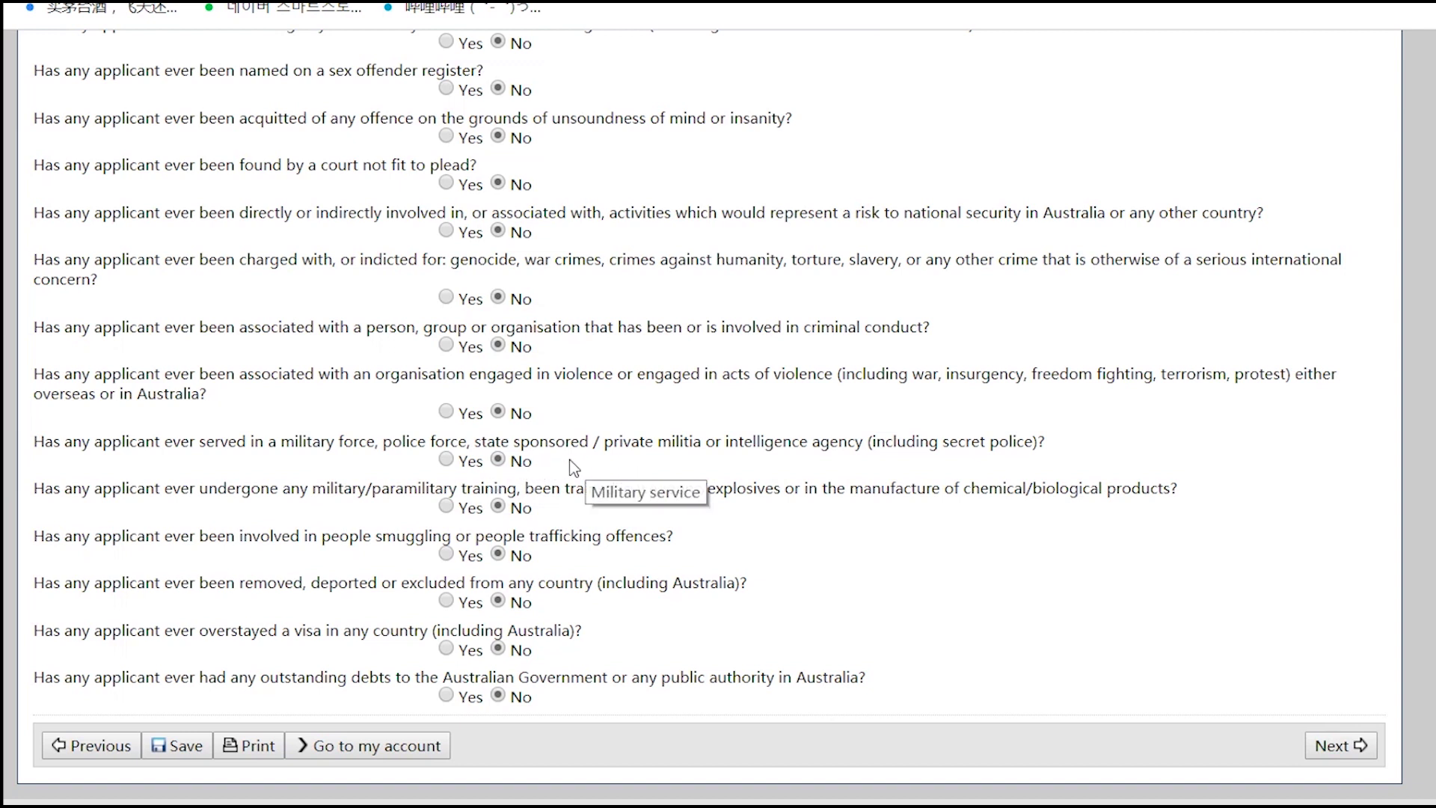
left_click(446, 459)
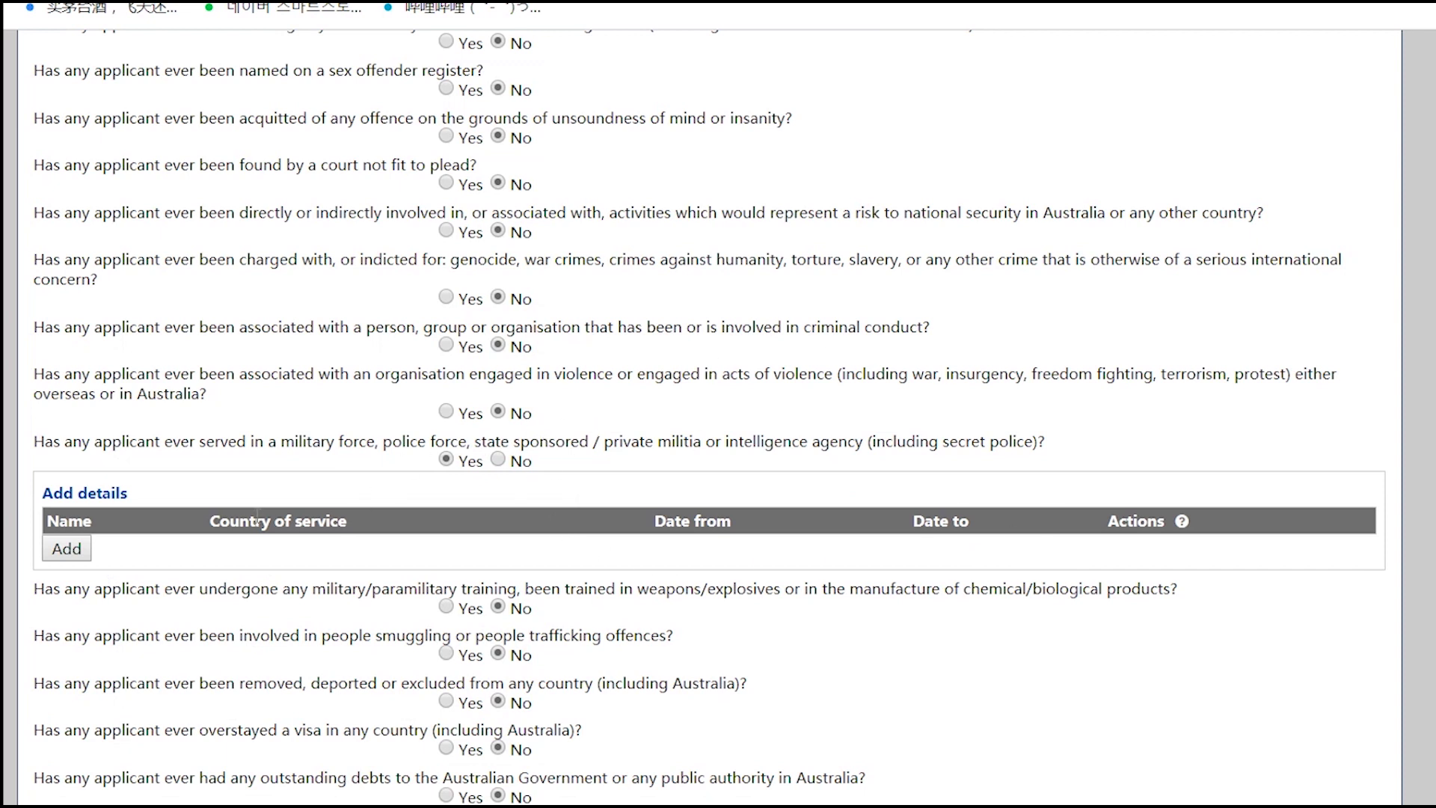
left_click(498, 459)
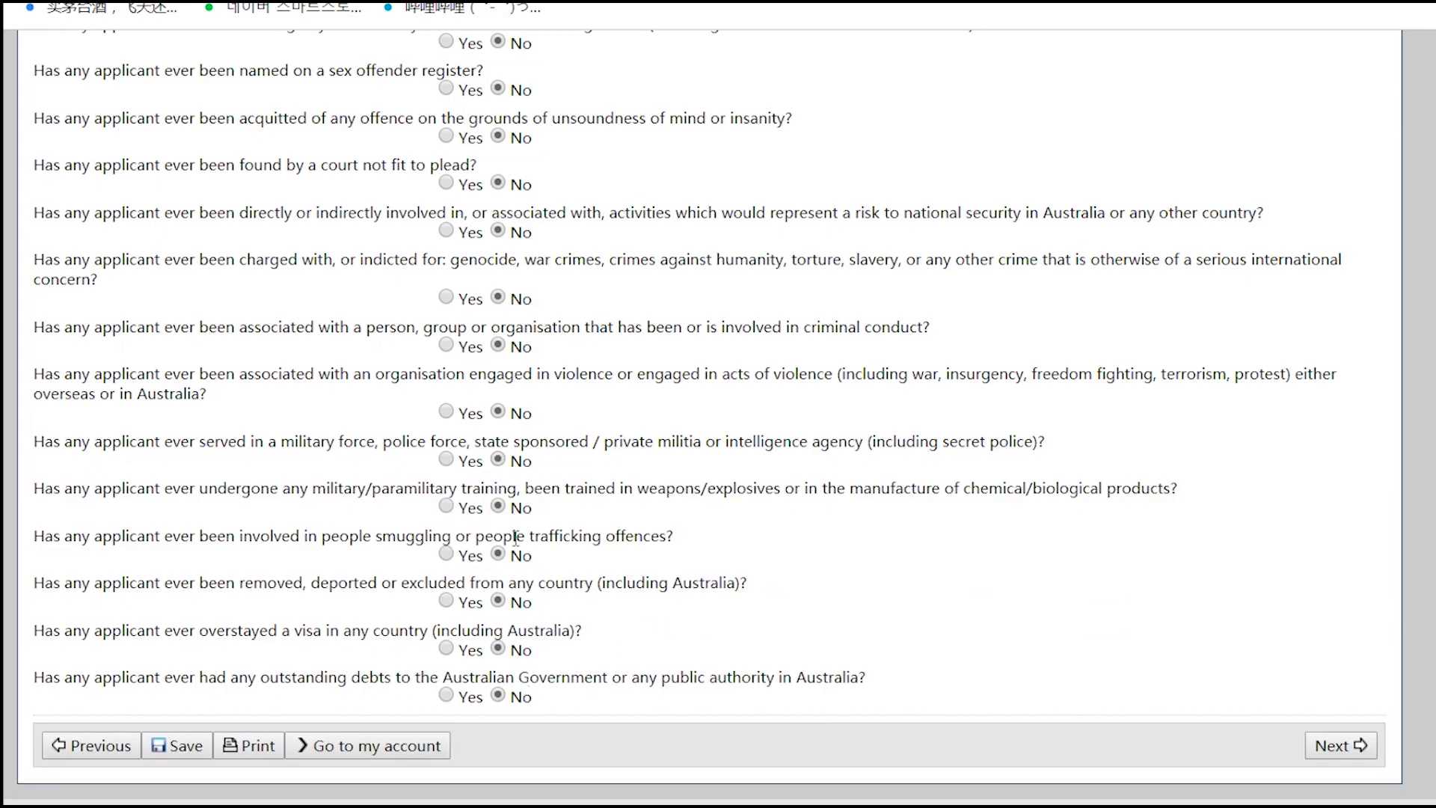
left_click_drag(1177, 488, 65, 495)
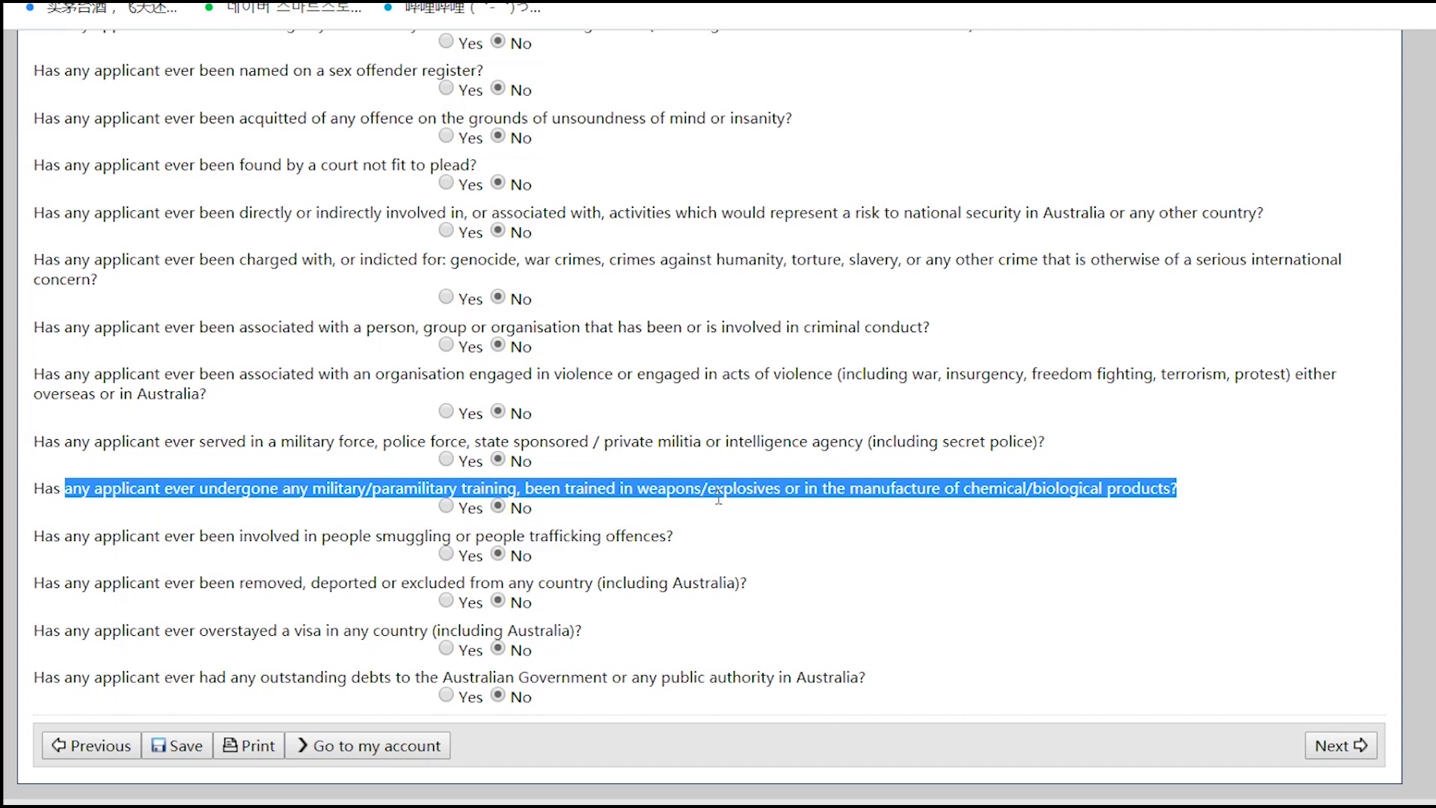
left_click(1002, 582)
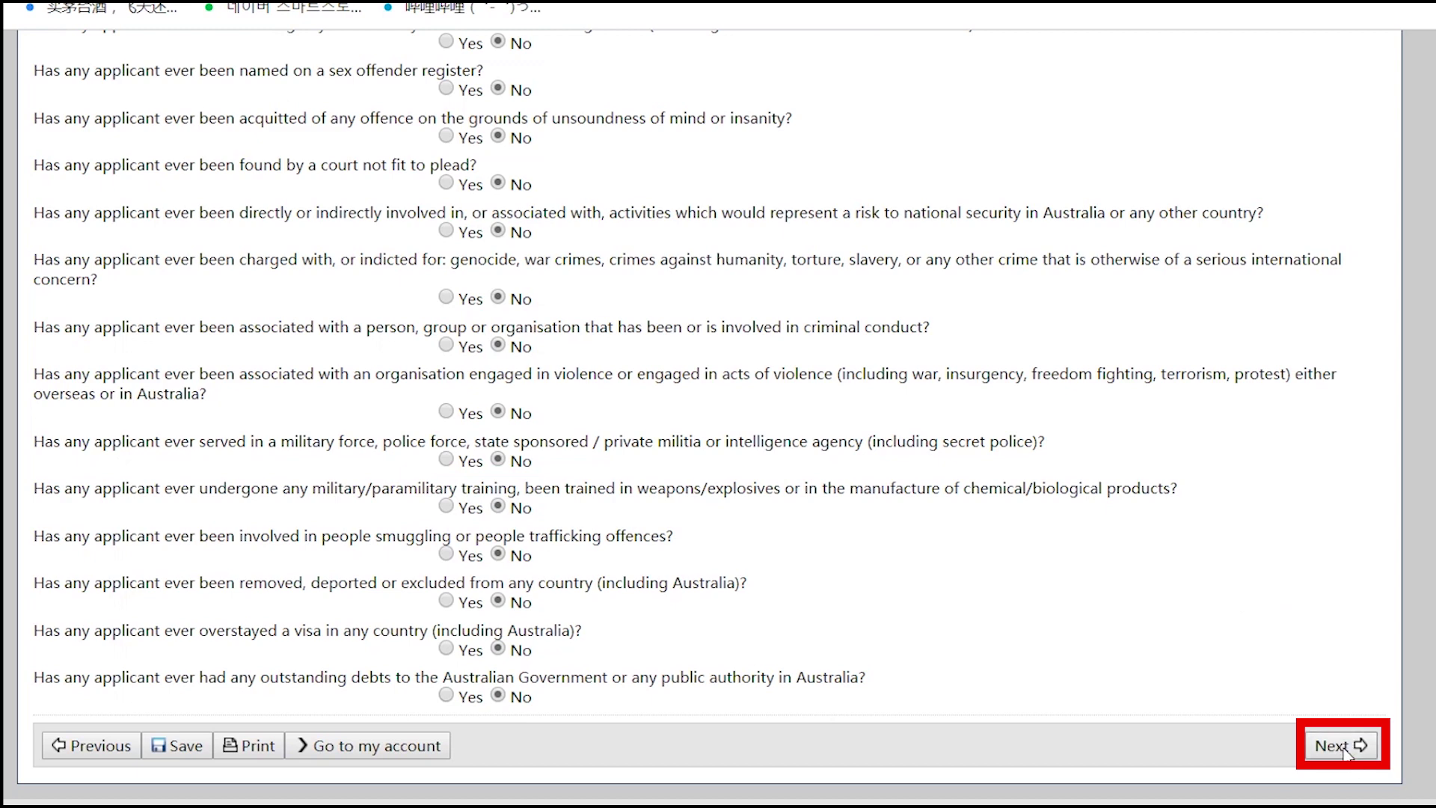
left_click(1344, 748)
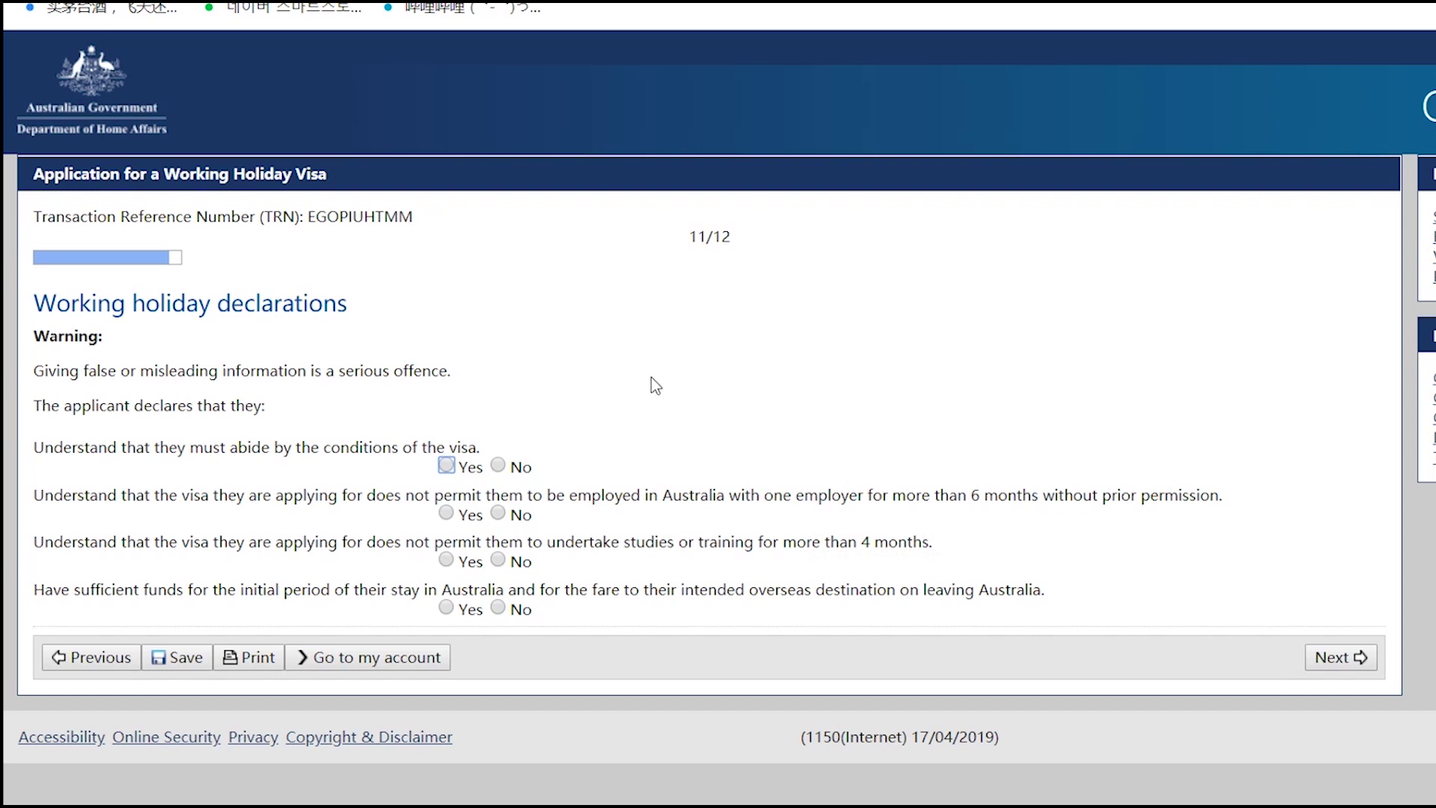
- Answer Yes to the visa conditions, six-month employer, study limit and sufficient funds declarations
left_click(445, 465)
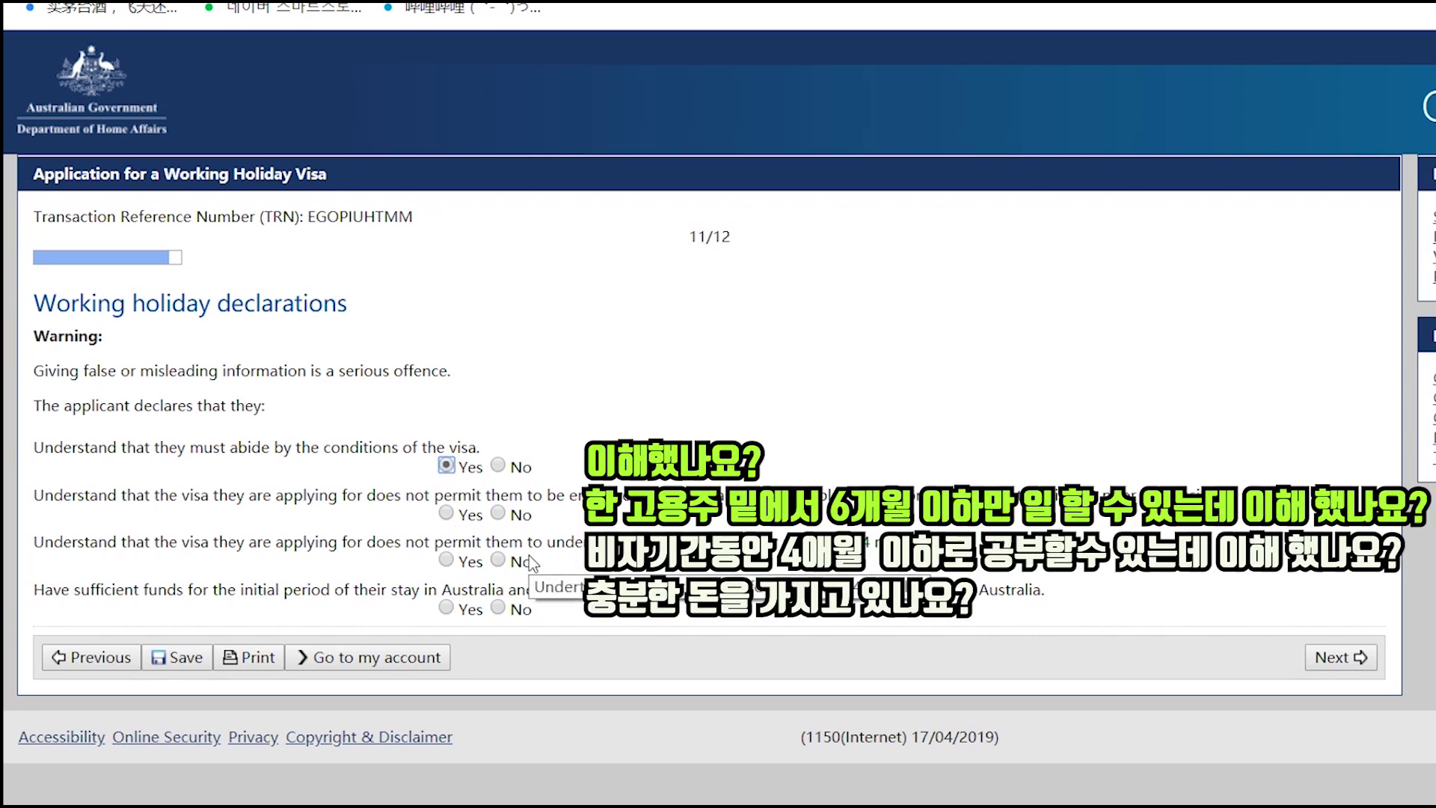
left_click(446, 515)
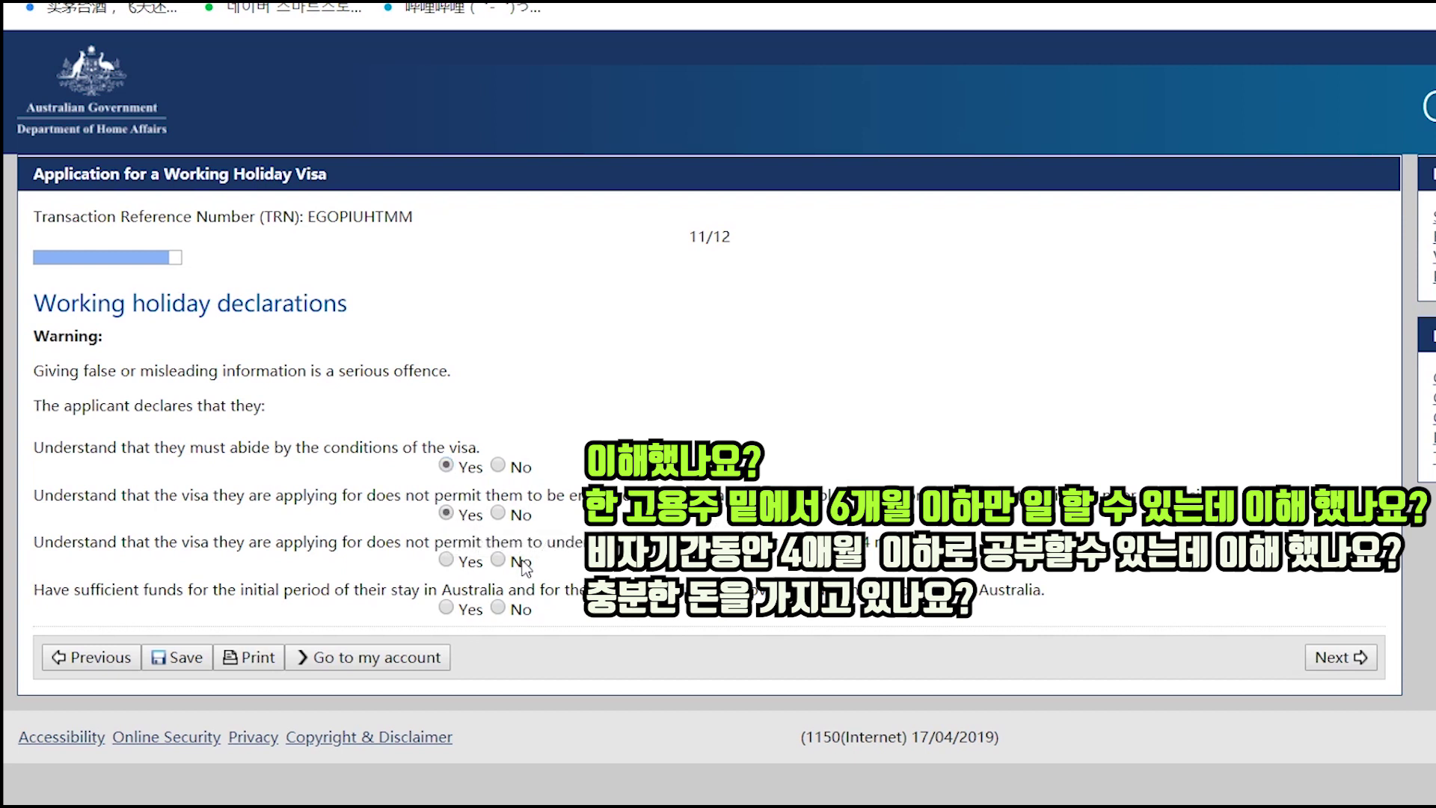
left_click(447, 561)
left_click(450, 609)
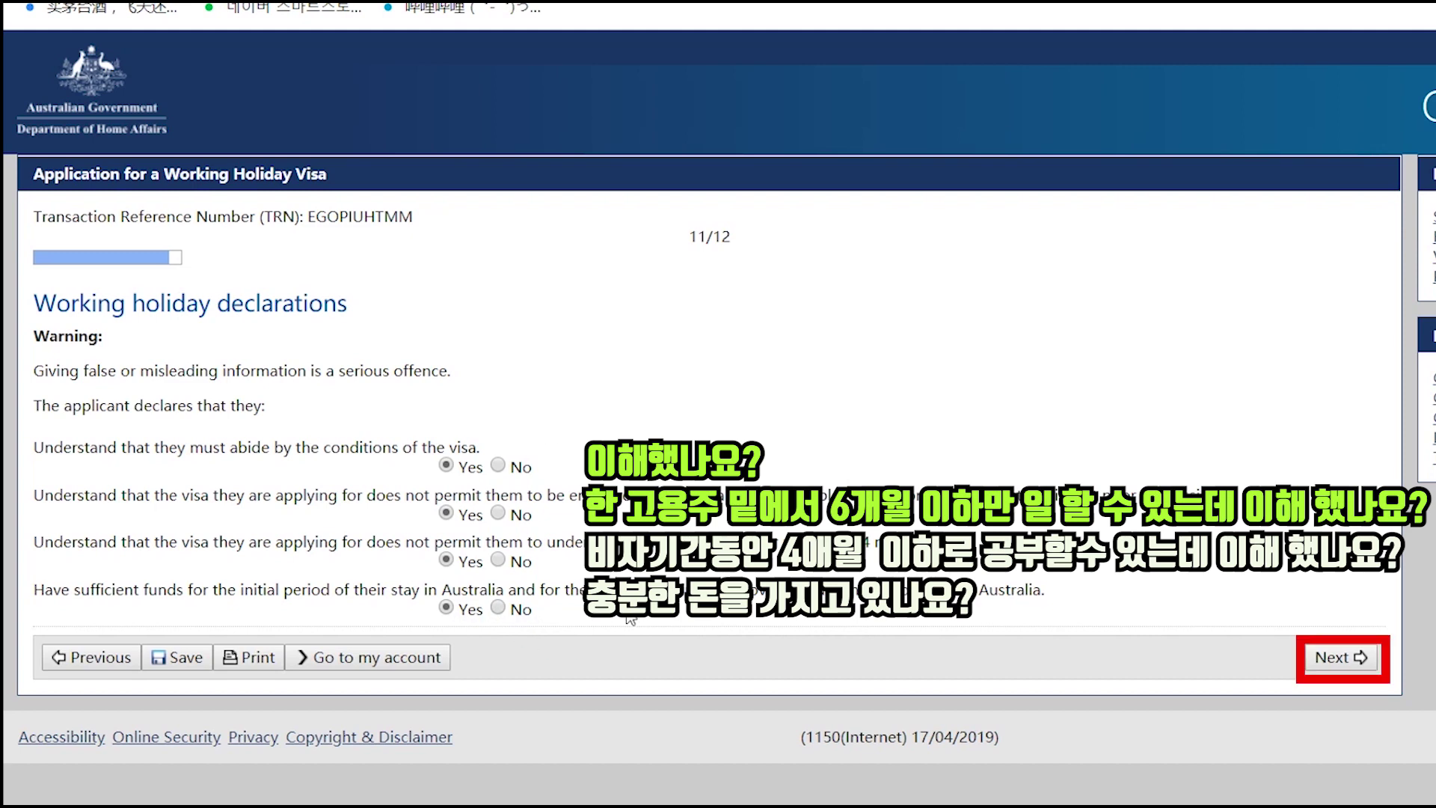
left_click(1331, 659)
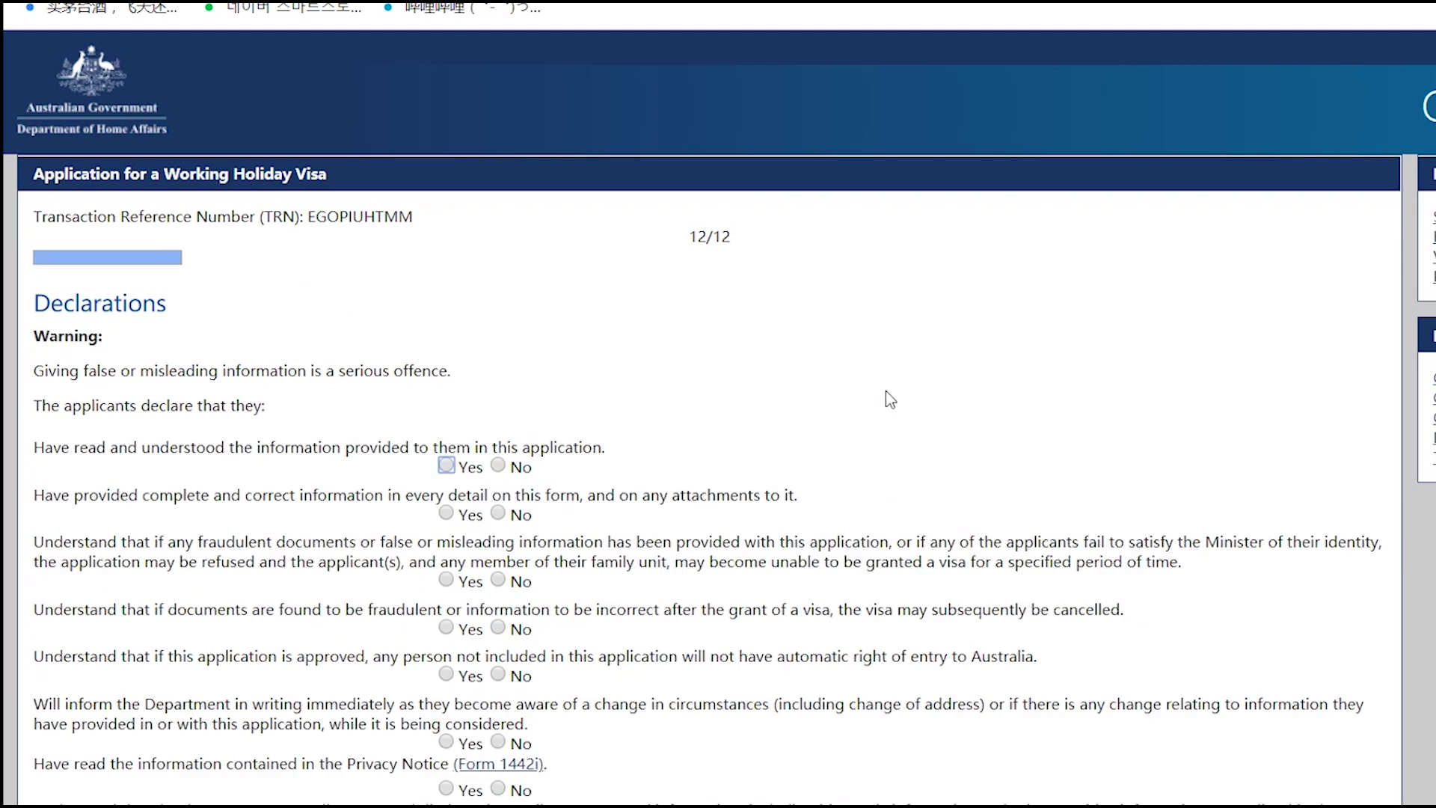
scroll(885, 390, "down", 2)
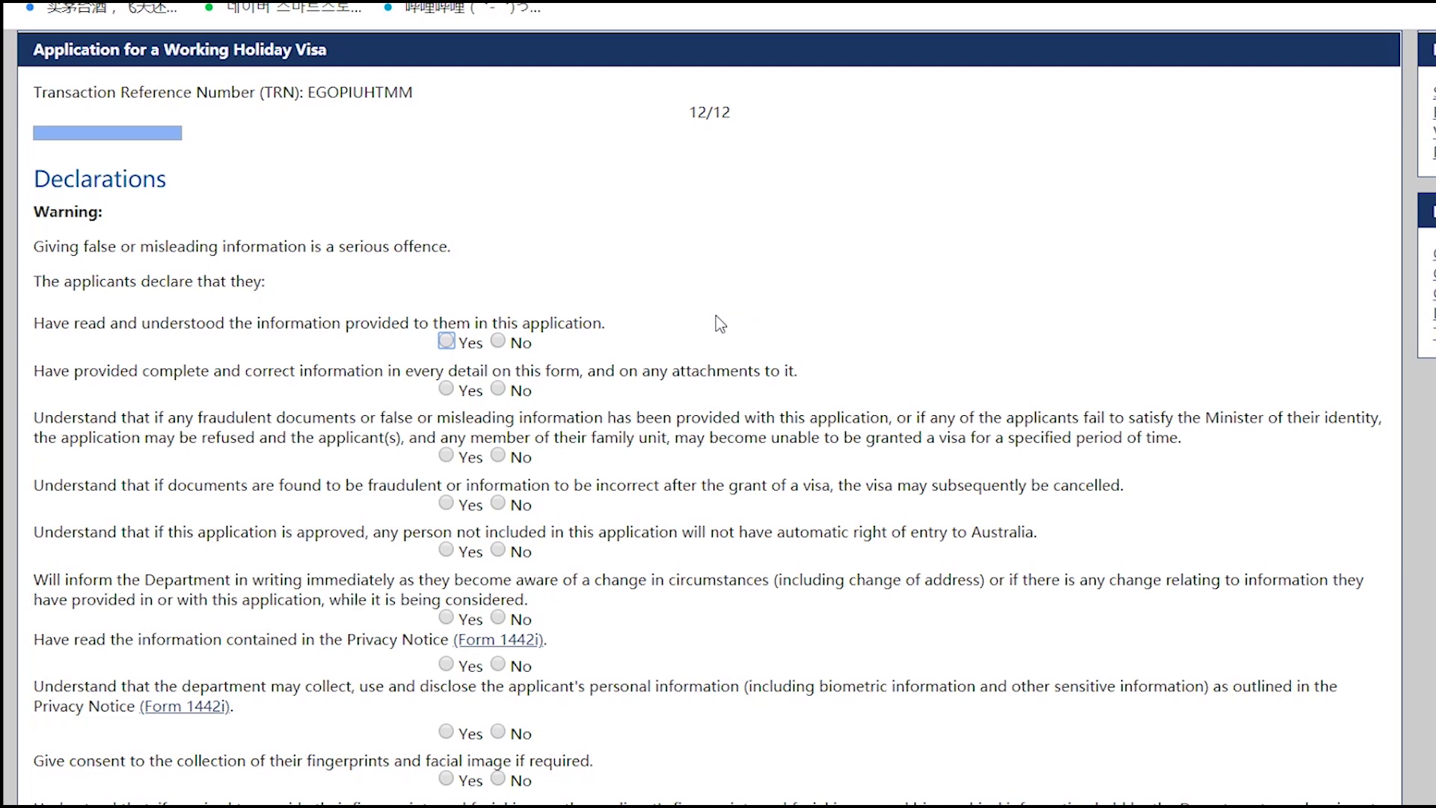
- Agree Yes to the information, fraud, cancellation, entry, change-notification and privacy declarations
left_click(446, 341)
left_click(447, 388)
left_click(447, 455)
left_click(447, 504)
left_click(446, 550)
scroll(468, 585, "down", 2)
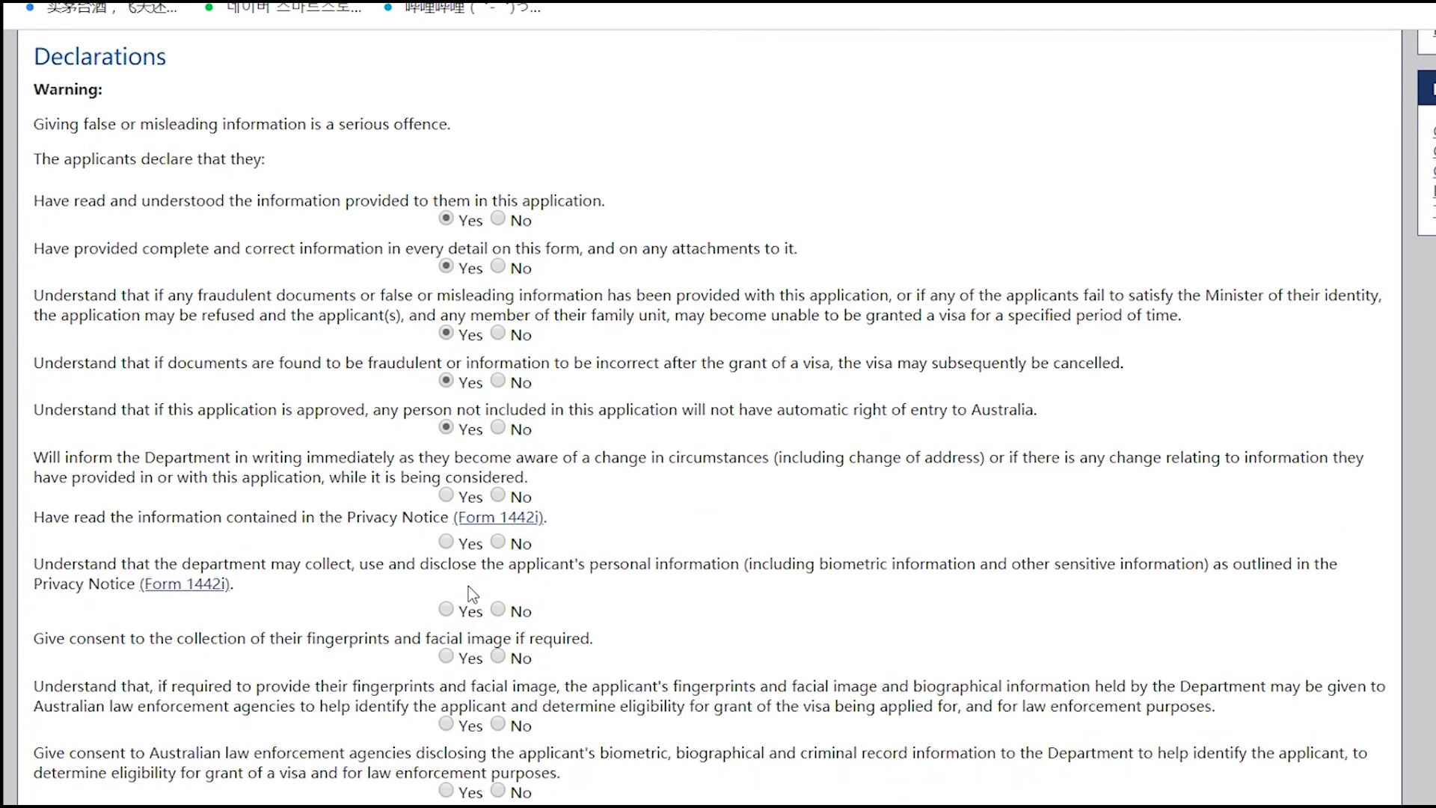
left_click(446, 493)
left_click(447, 539)
left_click(446, 607)
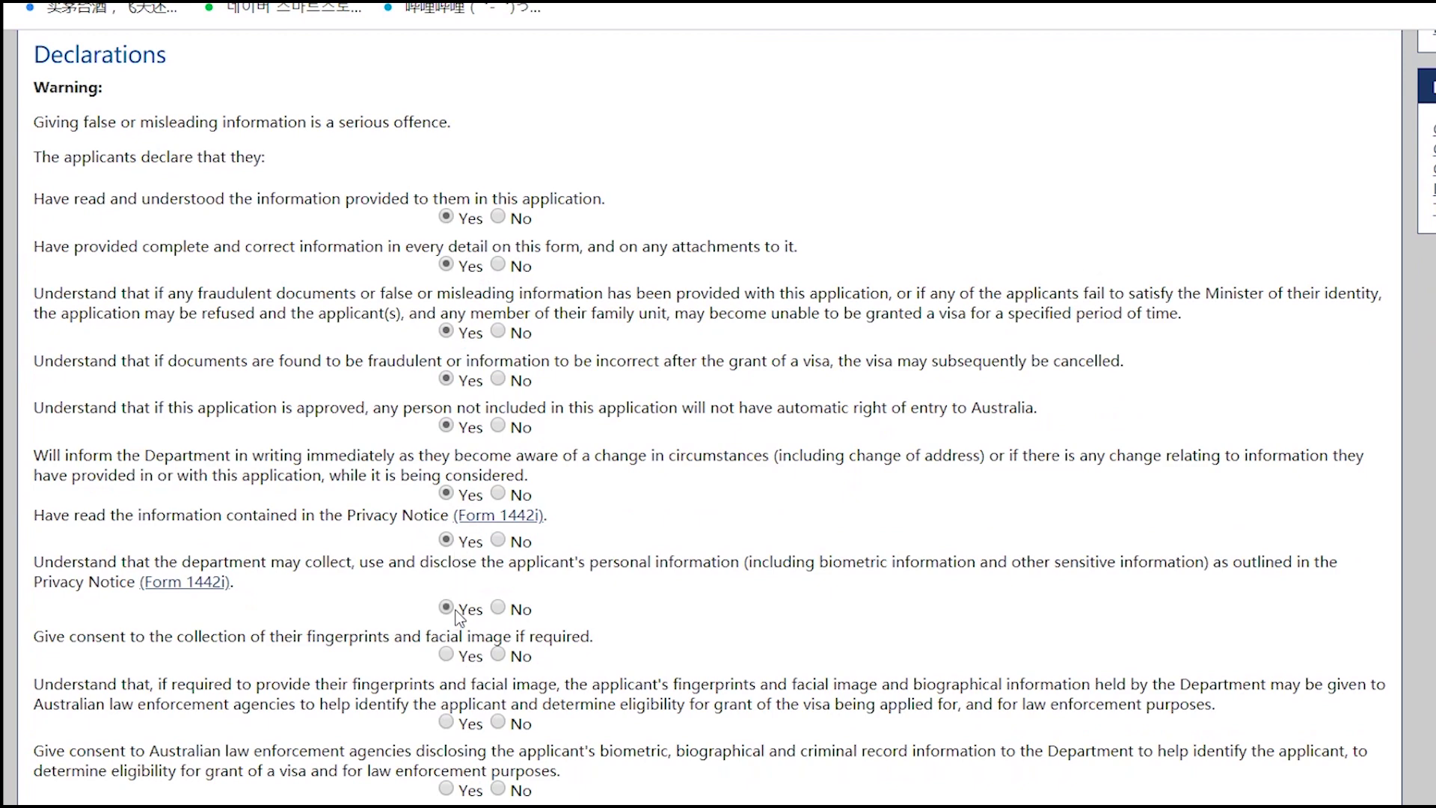
- Agree Yes to the biometrics consents, unlawful non-citizen declaration and Australian values statement
scroll(458, 617, "down", 4)
left_click(446, 405)
left_click(446, 473)
double_click(466, 542)
left_click(464, 613)
scroll(458, 591, "down", 2)
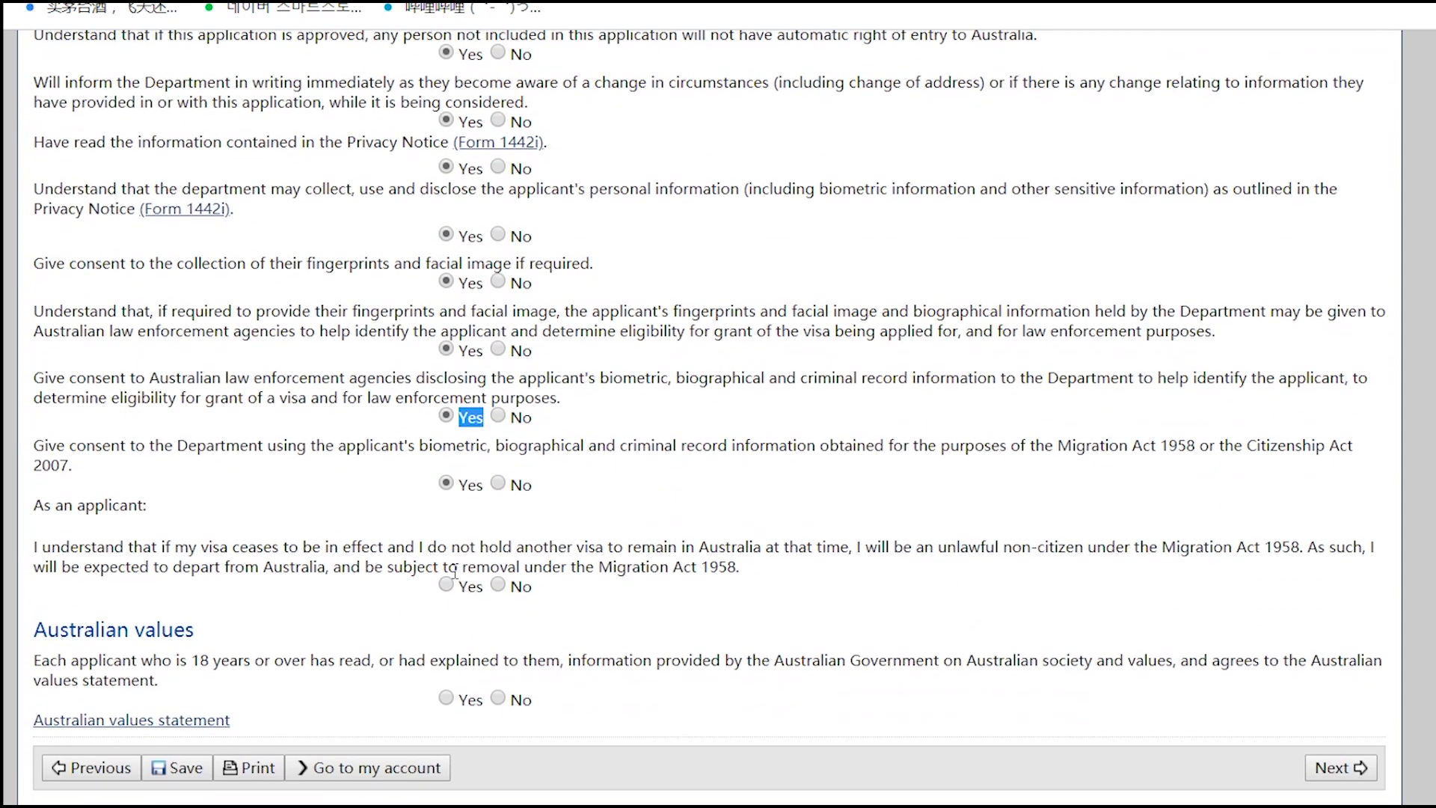
left_click(449, 585)
left_click(448, 700)
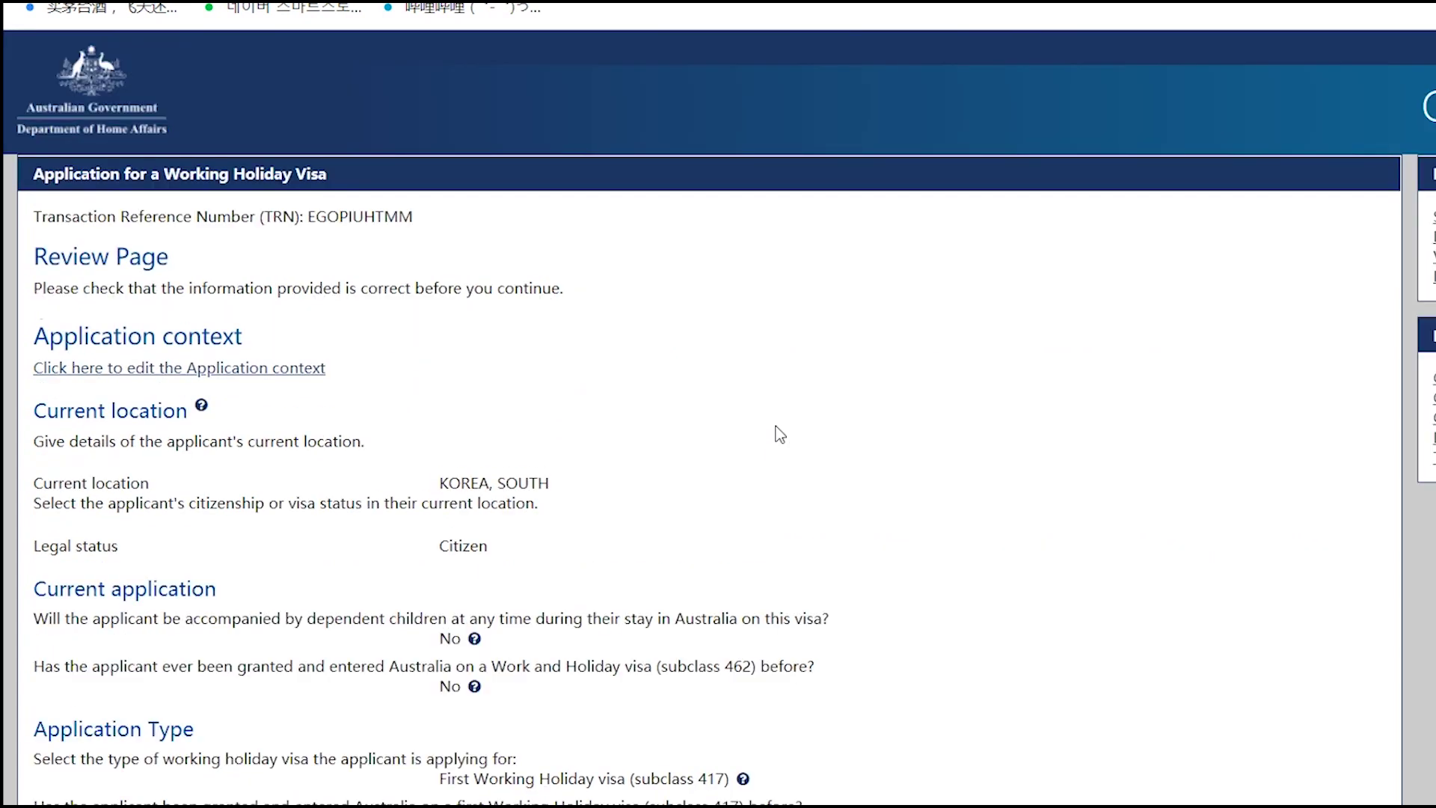
- Look over the Review Page summary and proceed to Attach documents
scroll(347, 290, "down", 3)
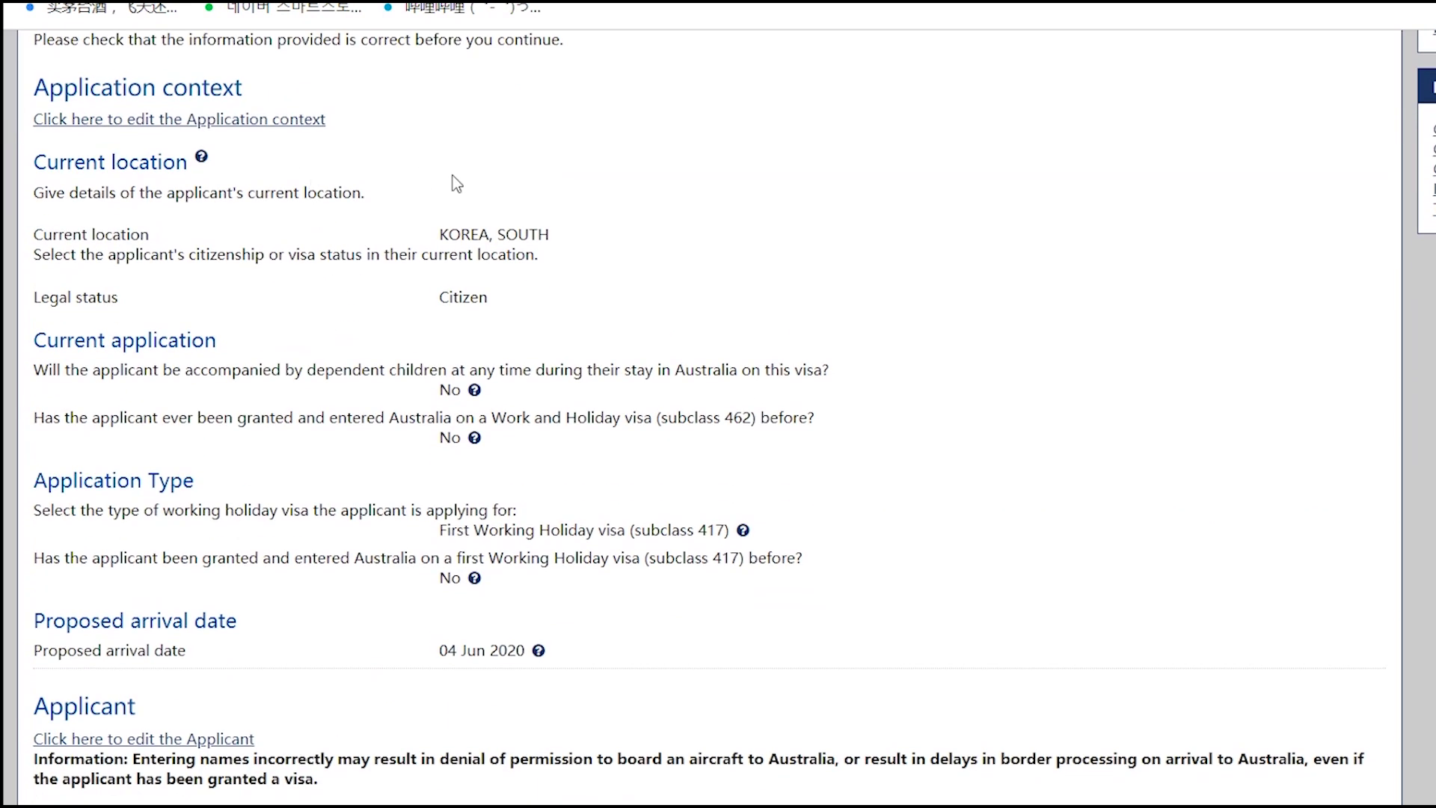
left_click_drag(439, 234, 626, 240)
scroll(573, 301, "down", 2)
scroll(449, 273, "down", 20)
scroll(447, 357, "down", 20)
scroll(437, 371, "down", 20)
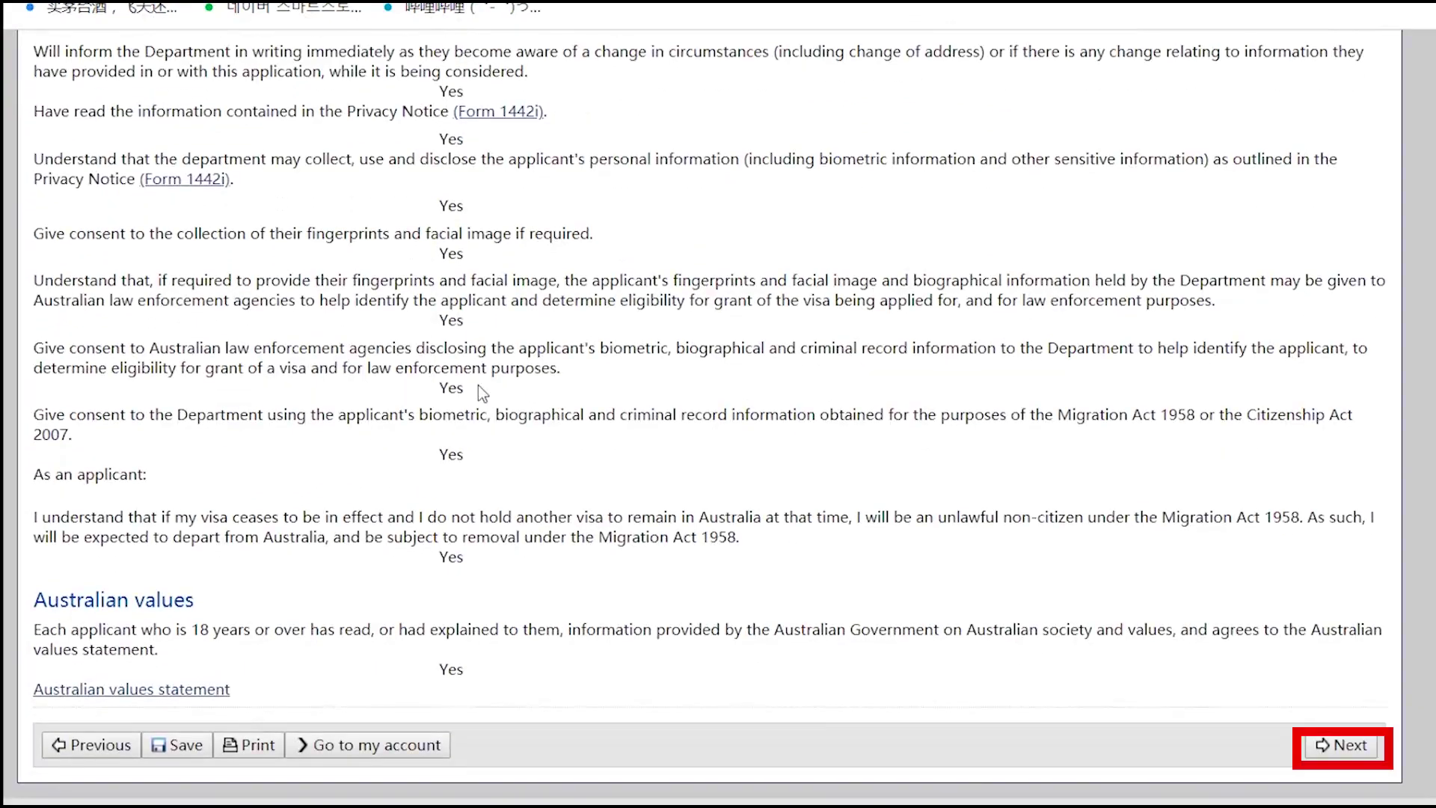
left_click(1341, 745)
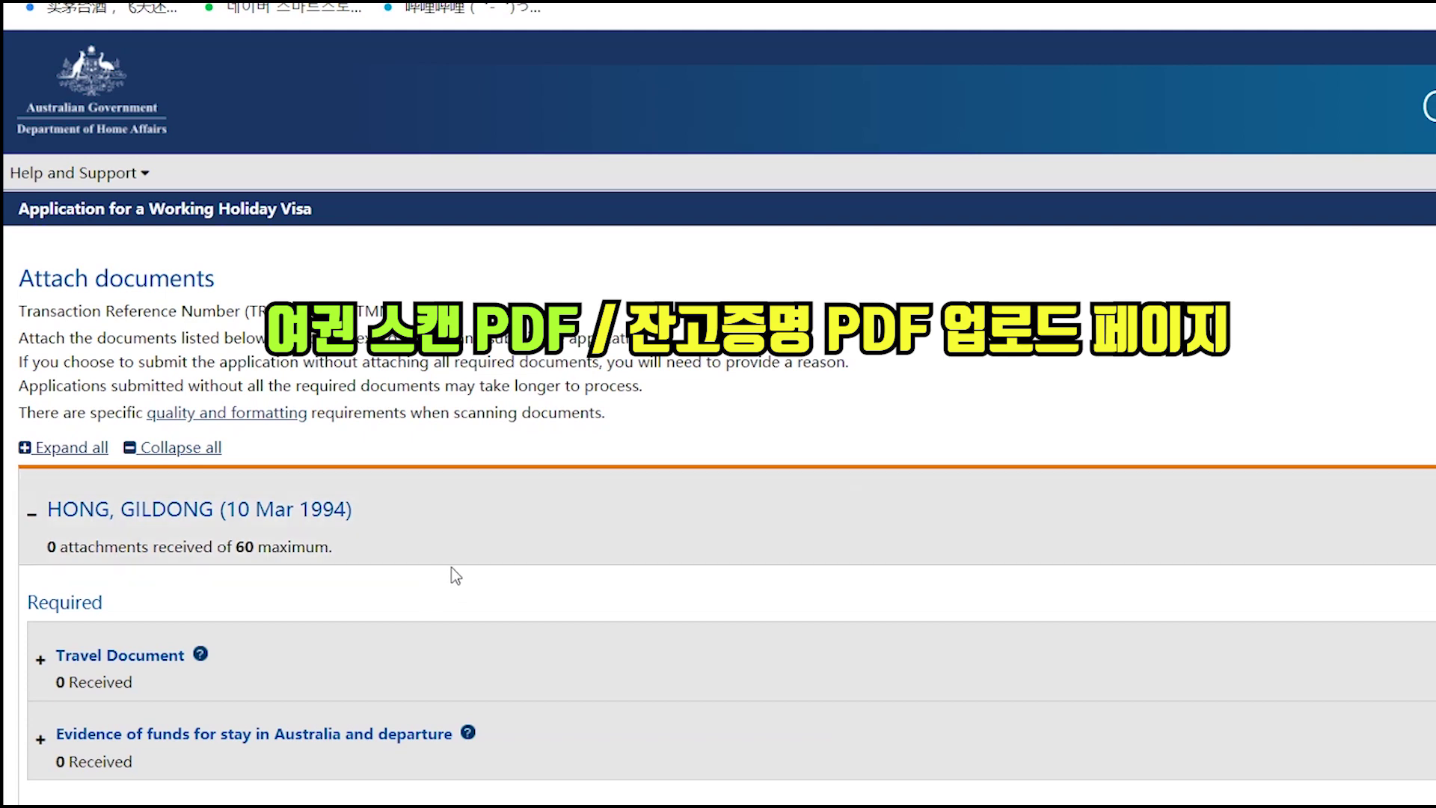
- Upload passport.pdf from the desktop as the Travel Document passport attachment
scroll(532, 573, "down", 1)
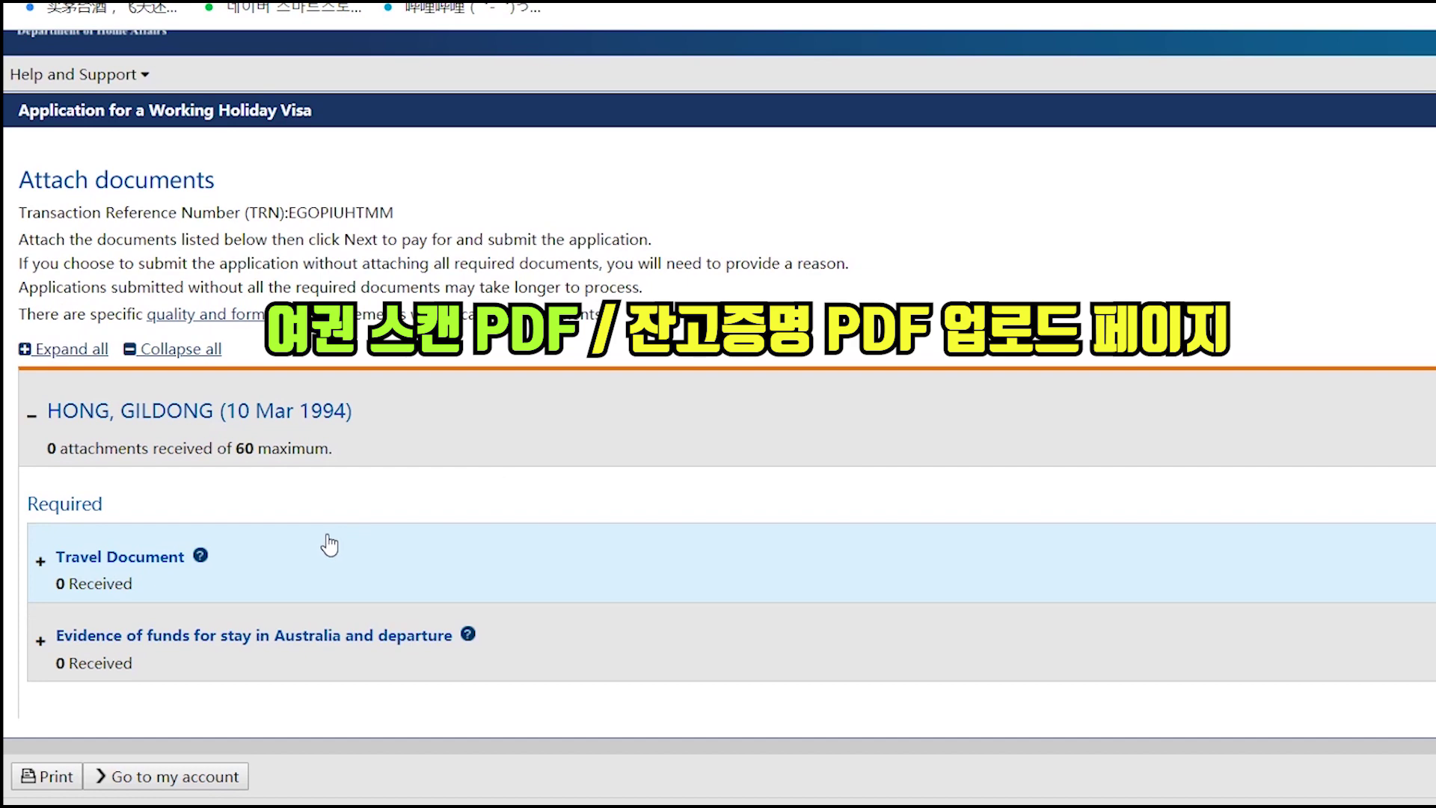
left_click(276, 568)
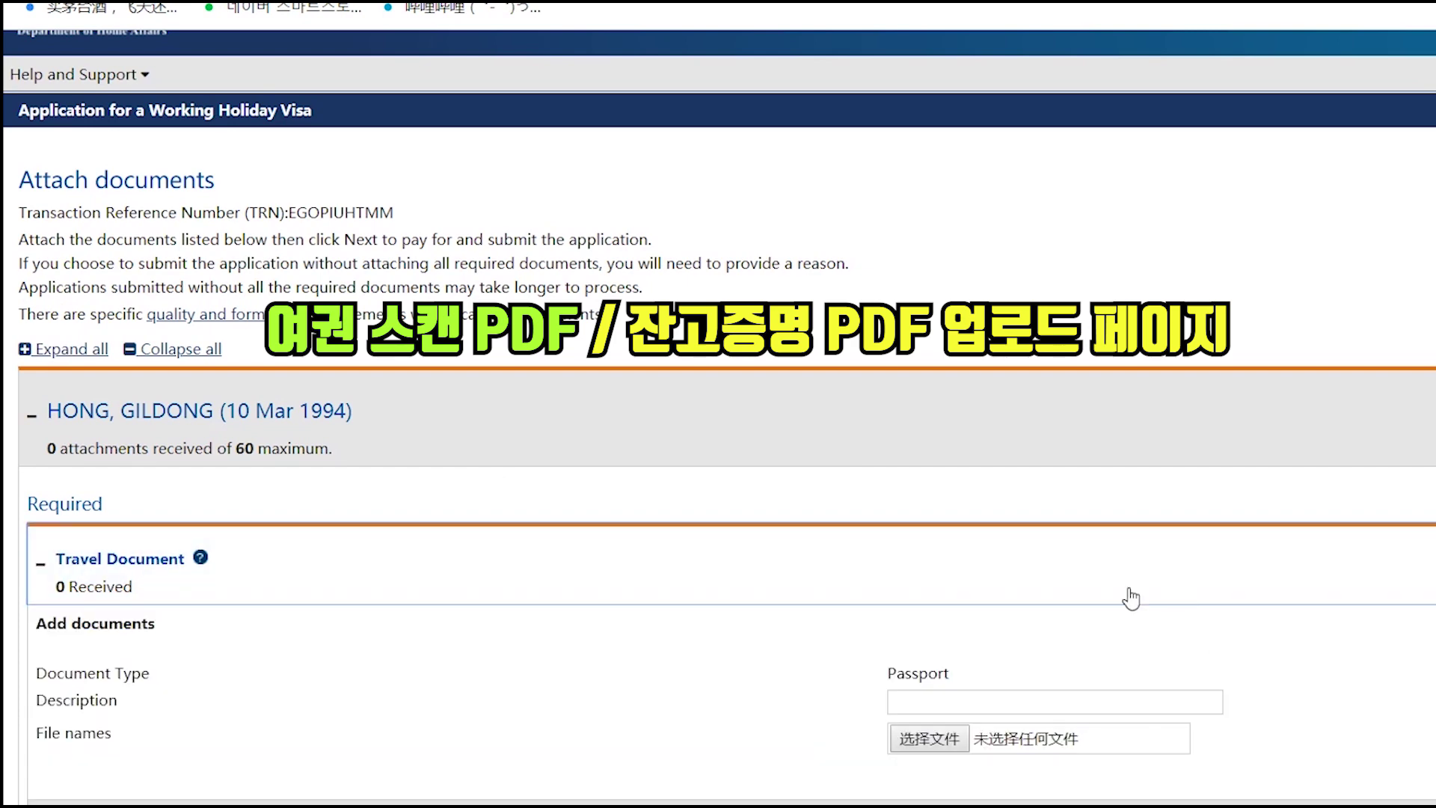
scroll(843, 635, "down", 2)
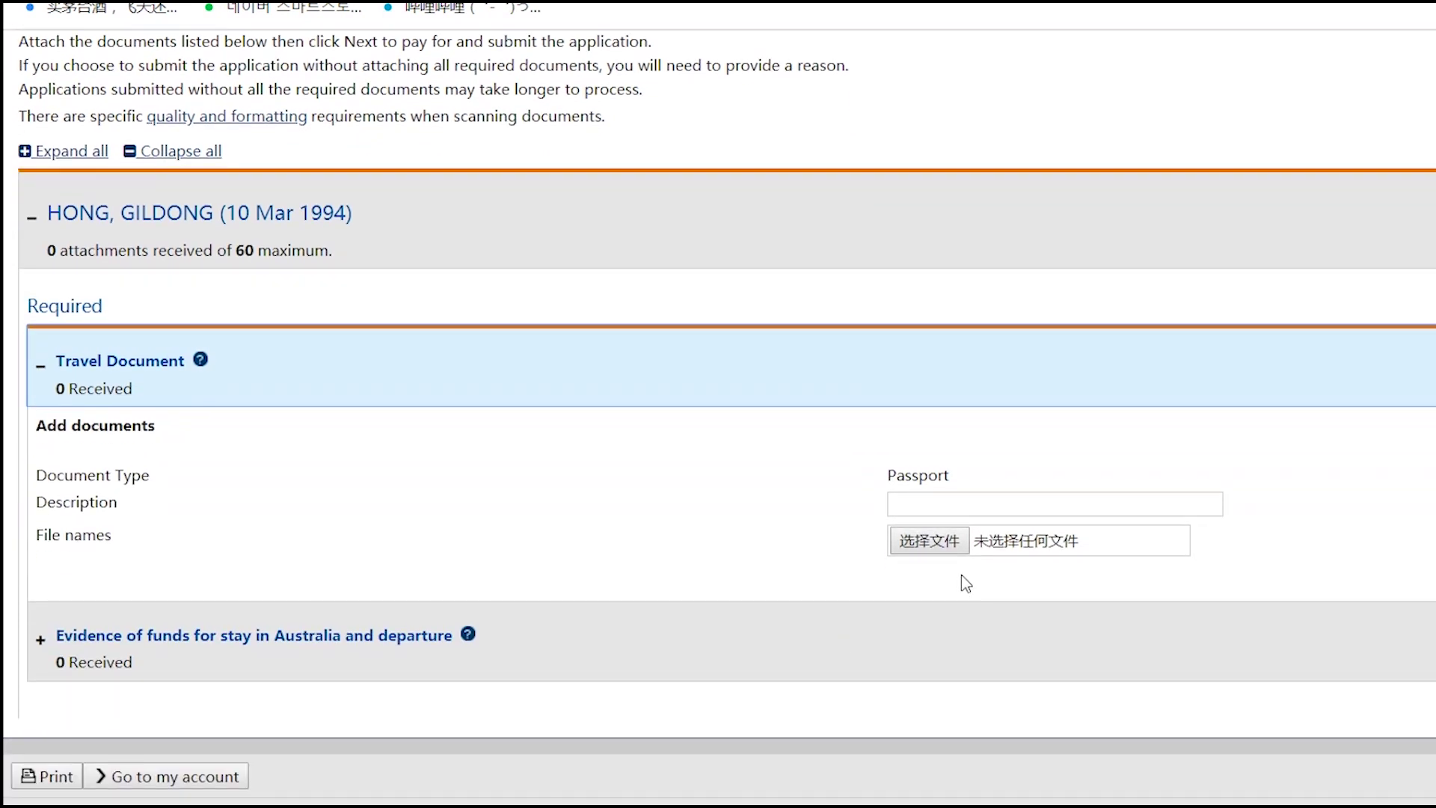
left_click(935, 538)
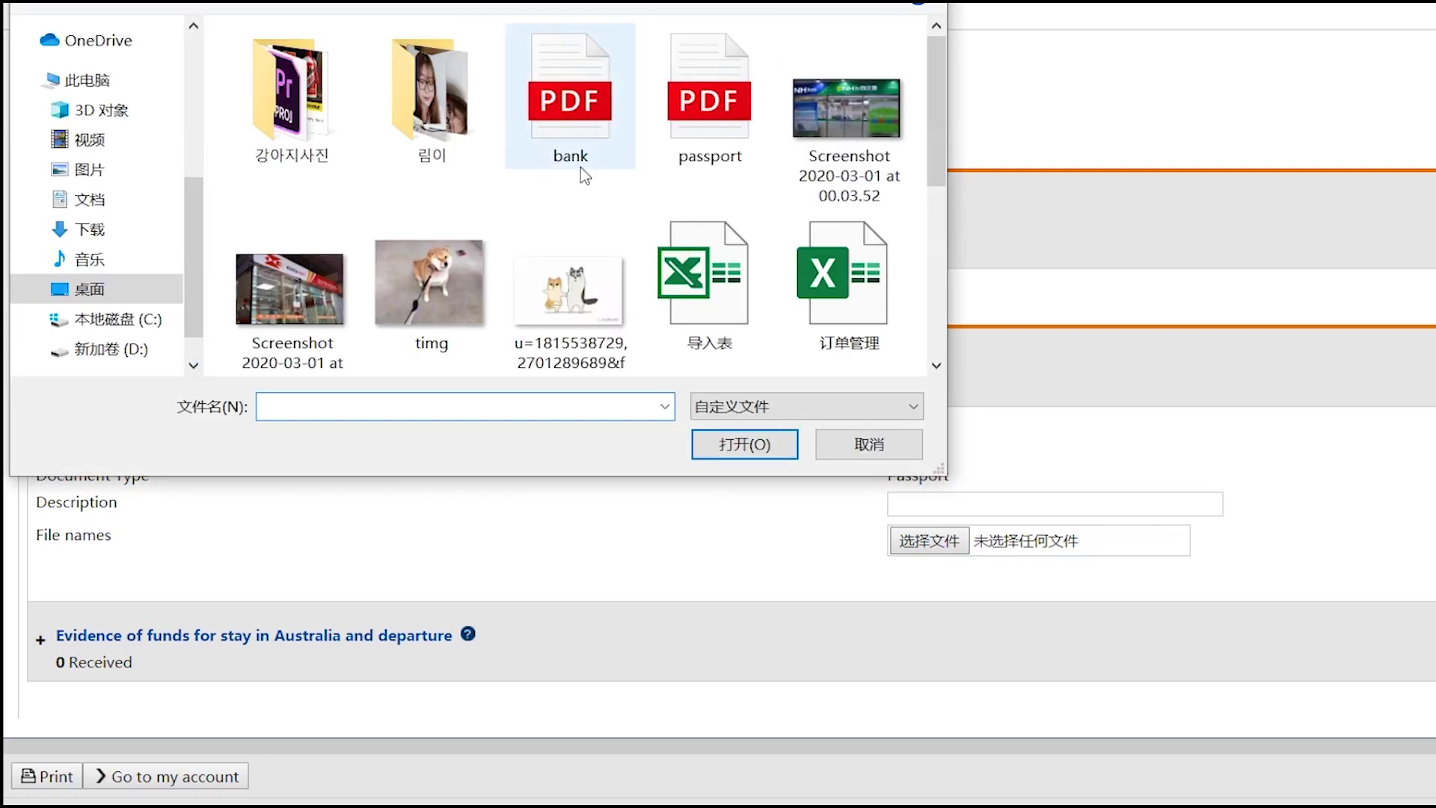
double_click(715, 80)
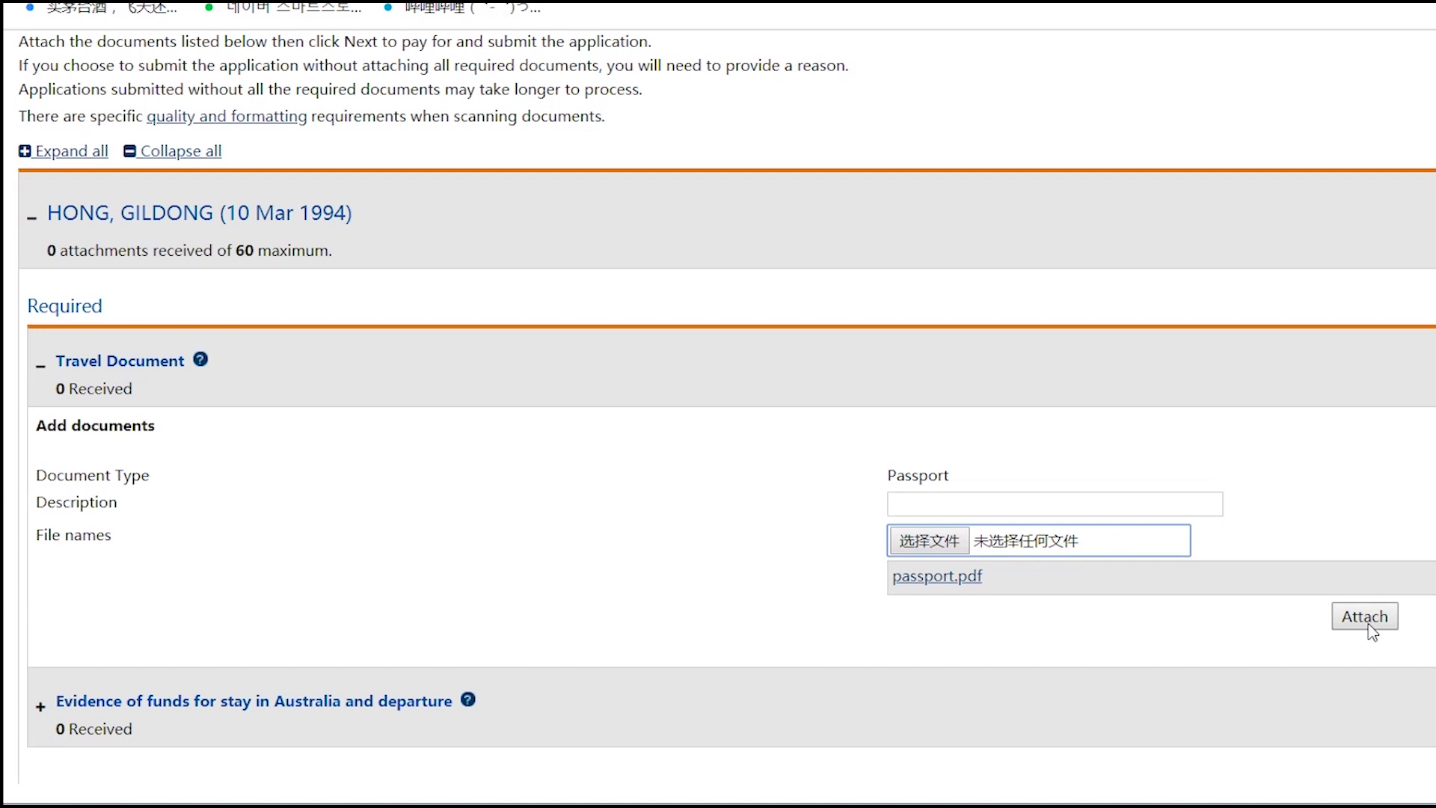
left_click(1363, 619)
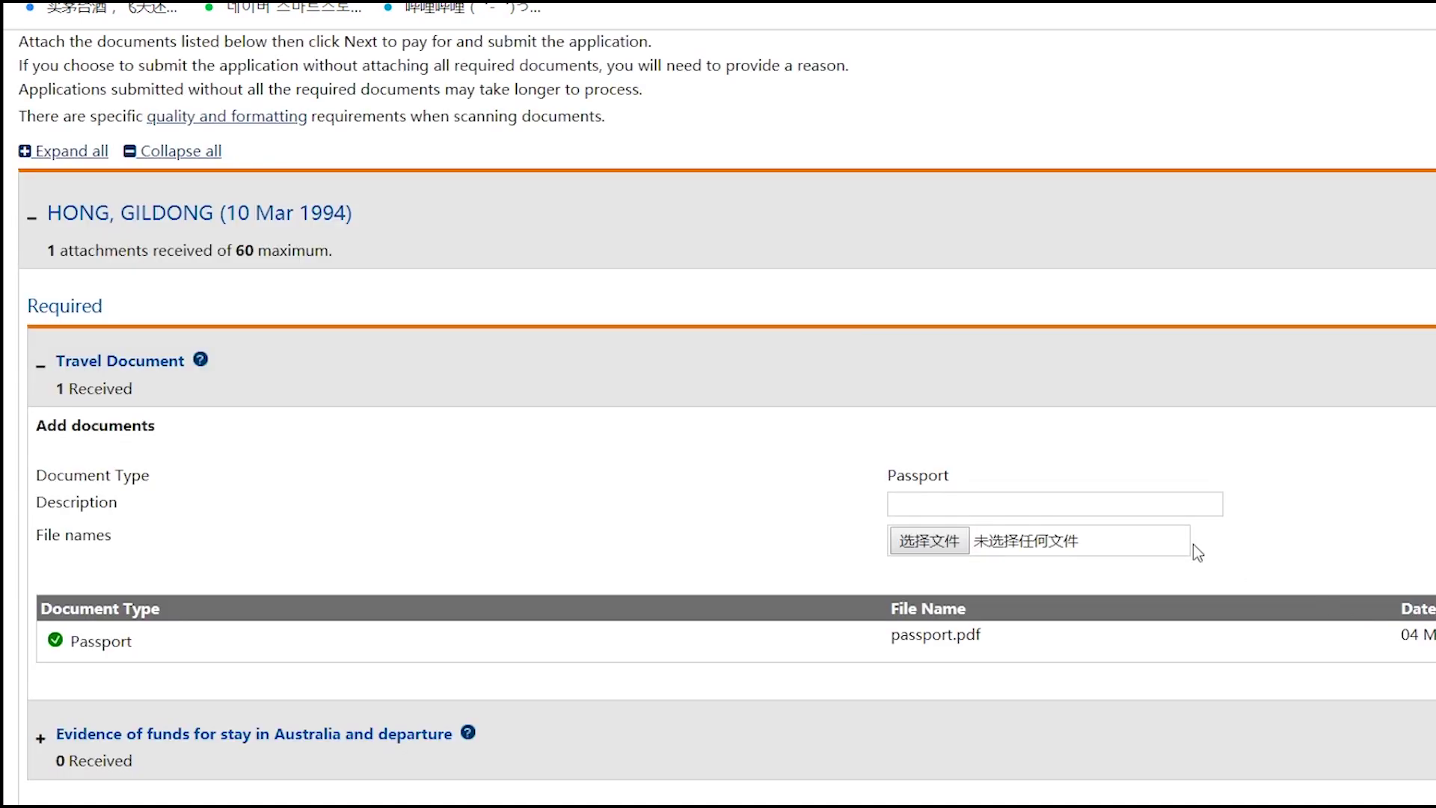
scroll(977, 615, "down", 2)
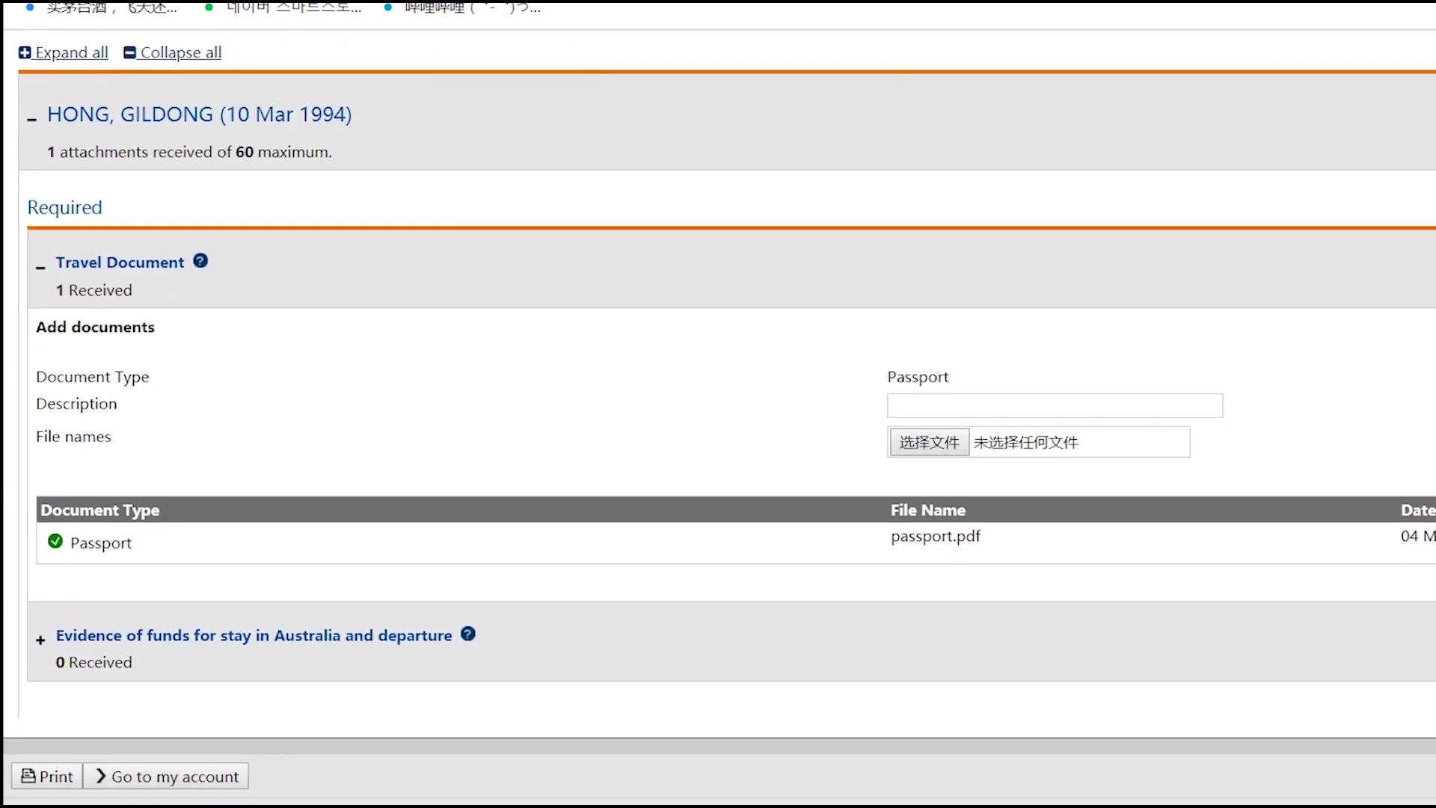
- Attach bank.pdf under Evidence of funds with document type Bank Statement - Personal
left_click(286, 652)
left_click(966, 559)
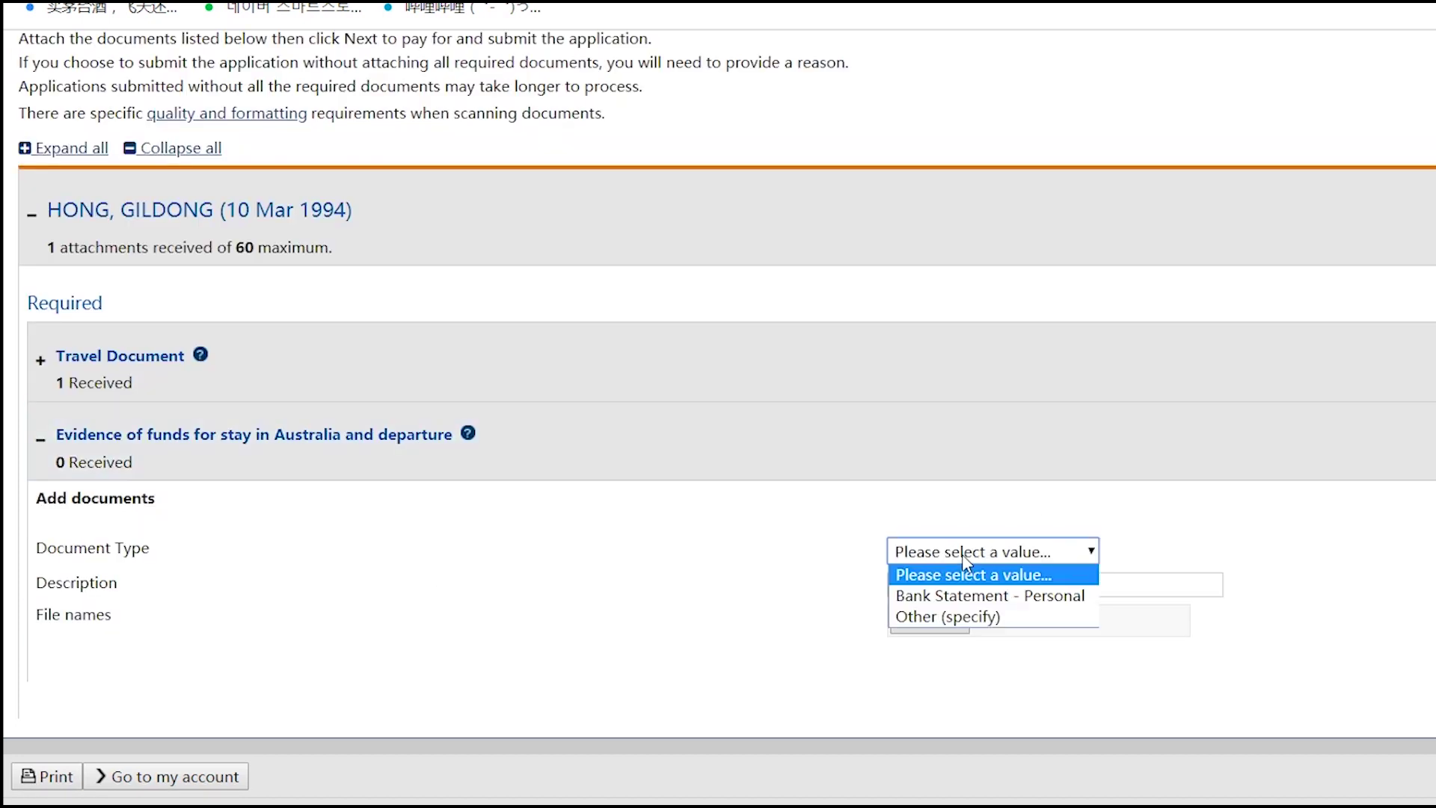
left_click(949, 596)
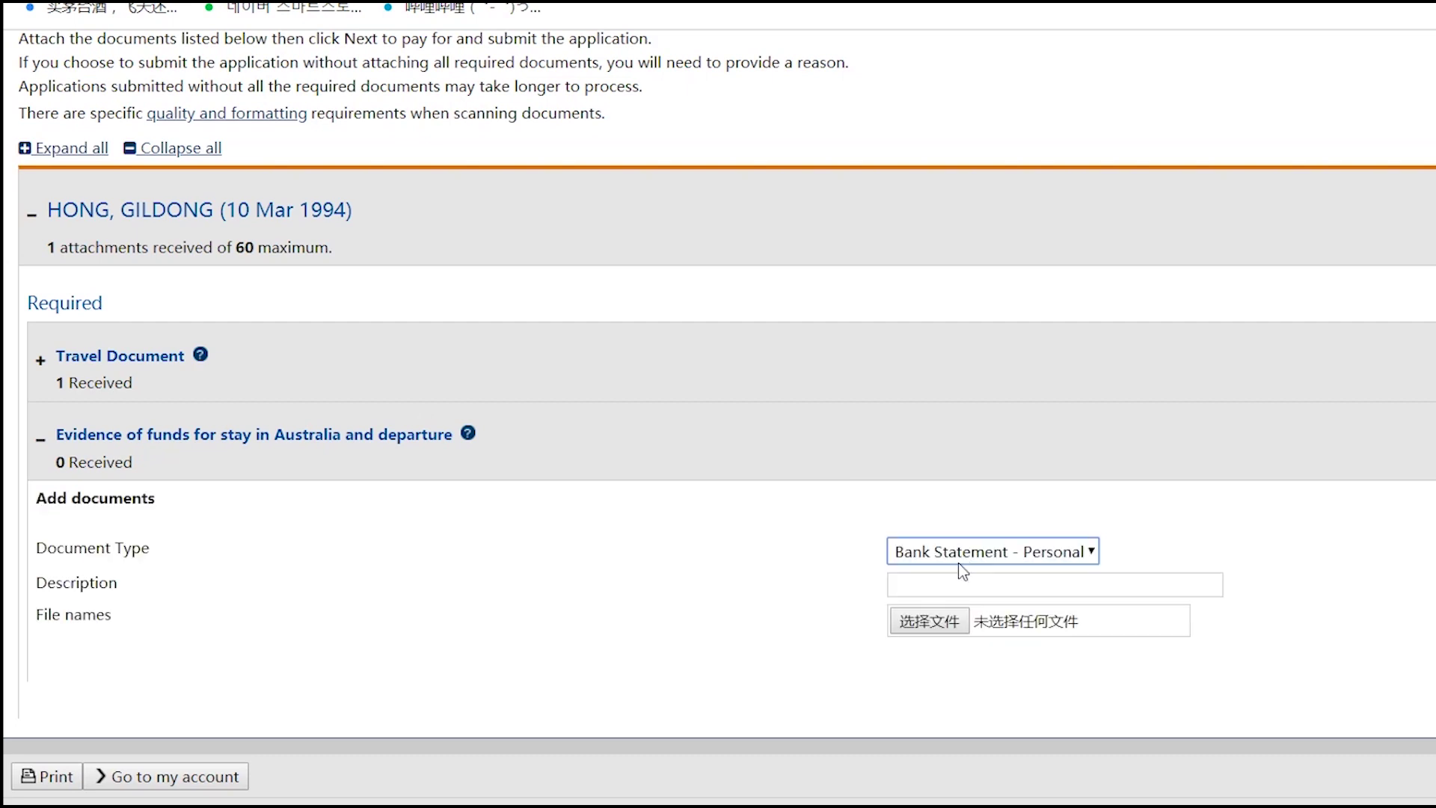
left_click(930, 622)
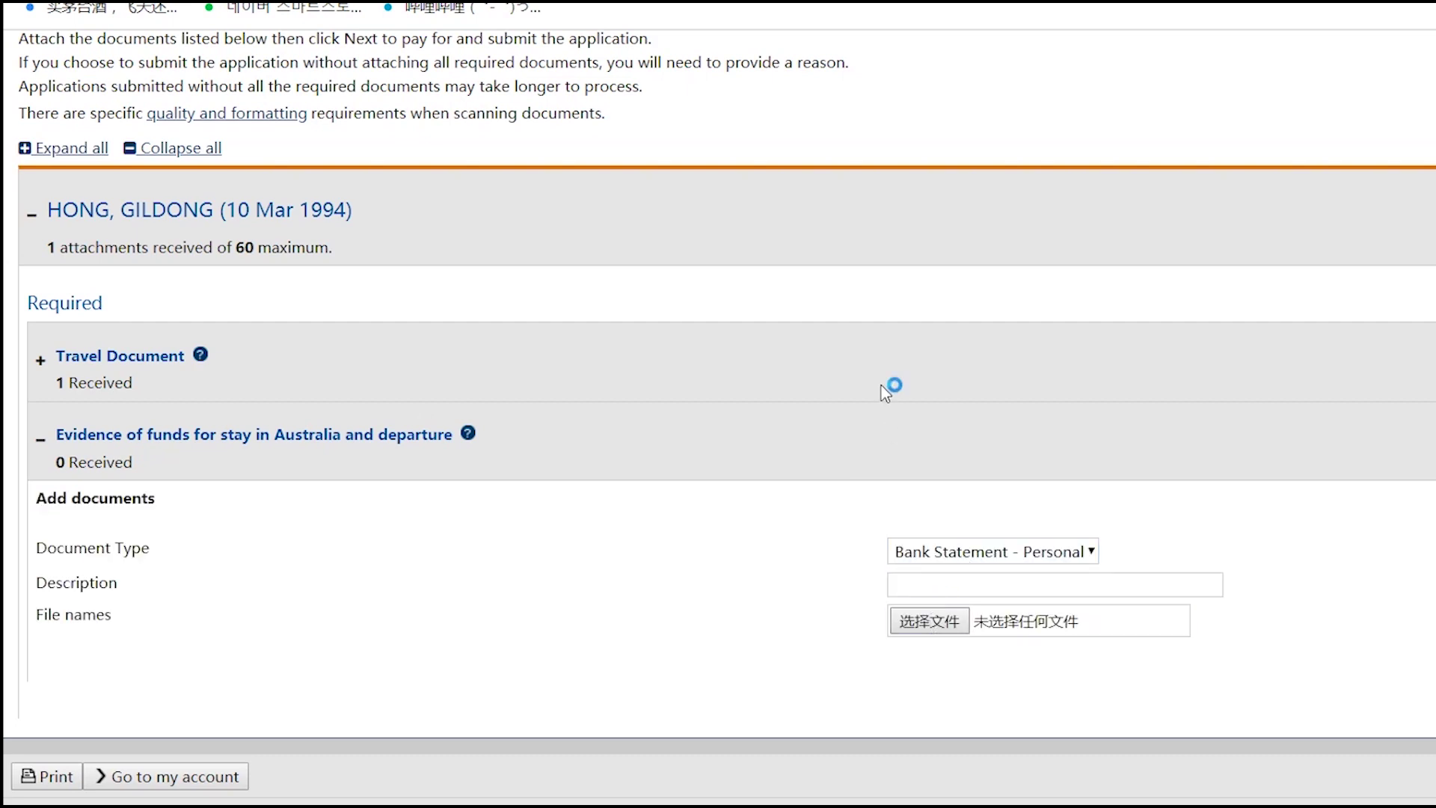
double_click(568, 112)
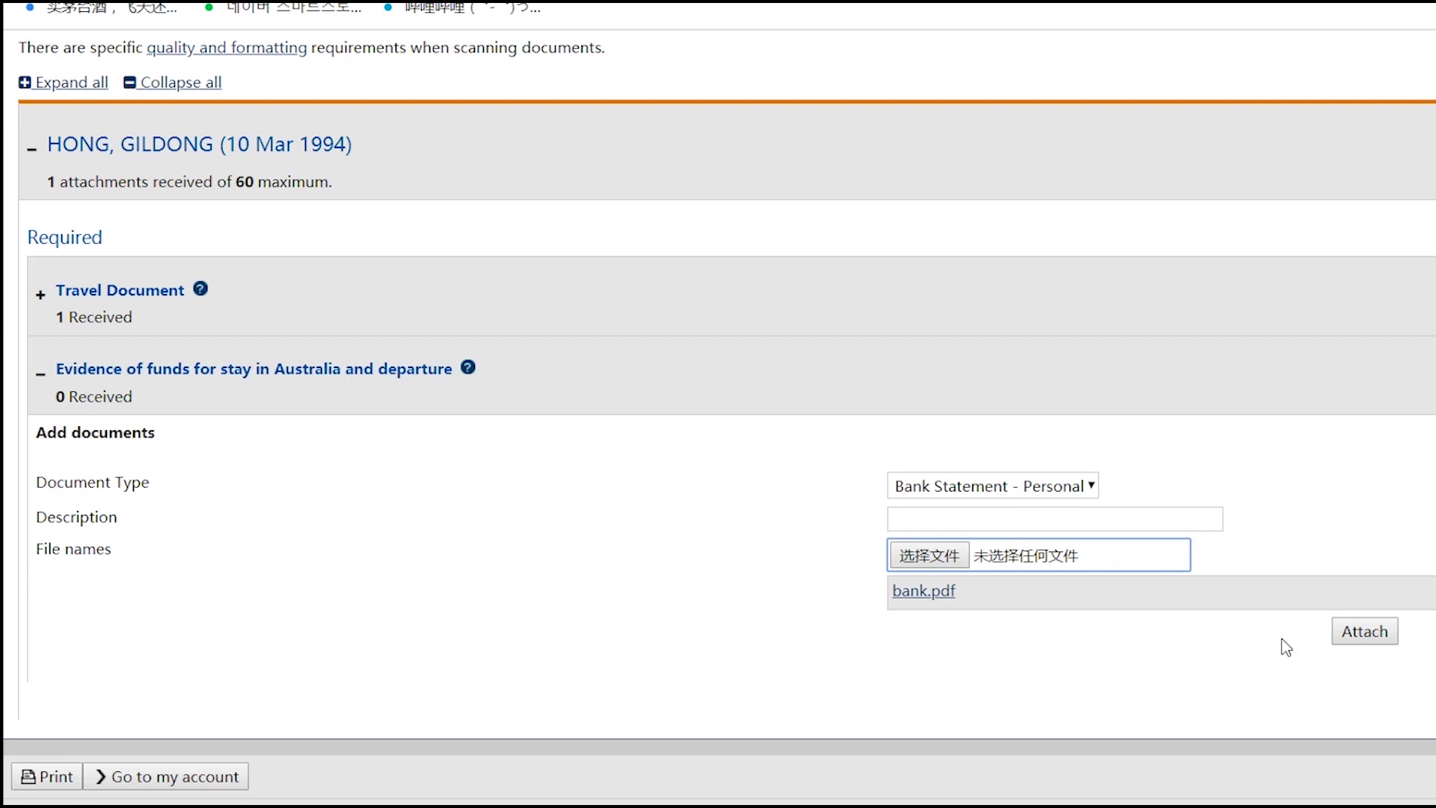
left_click(1364, 631)
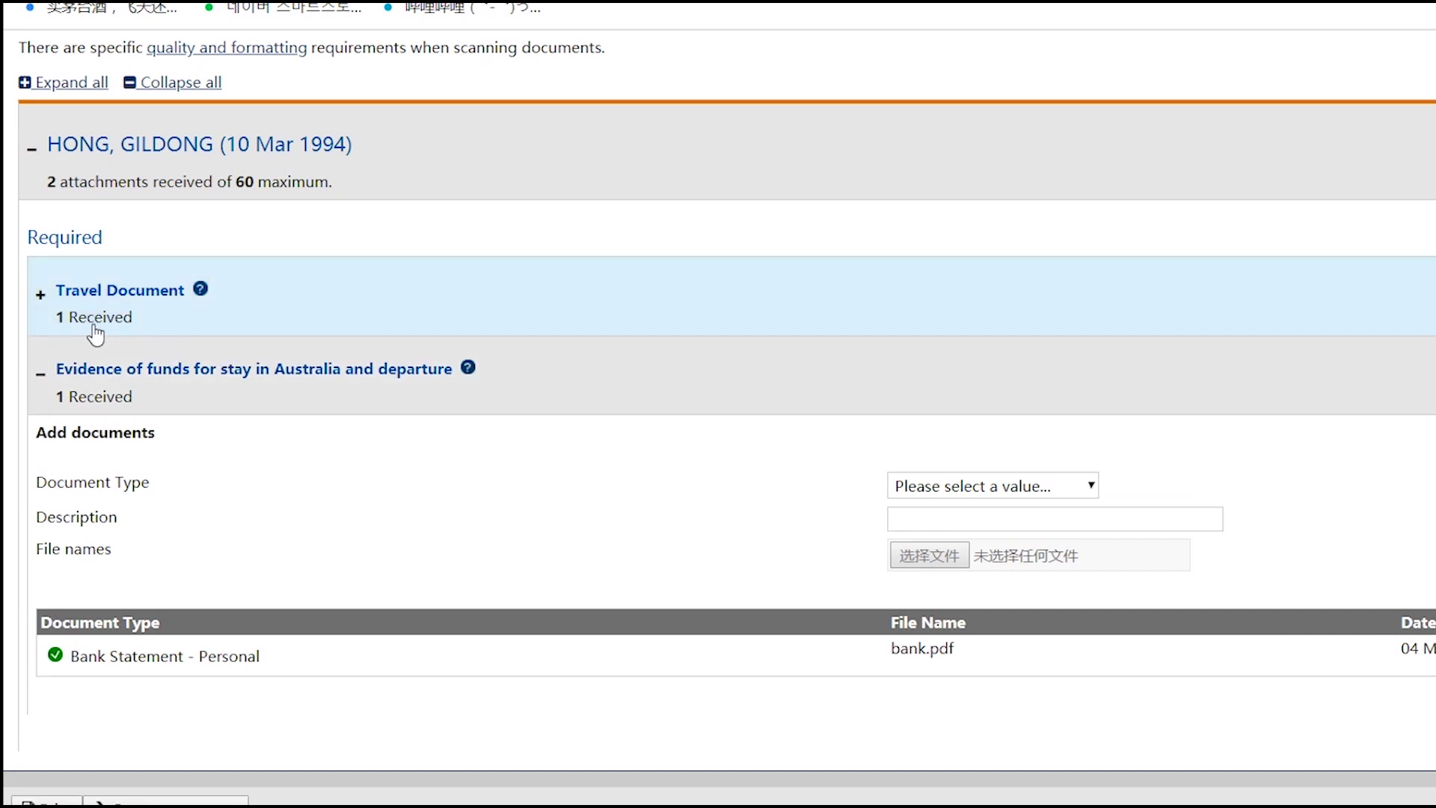
scroll(1324, 676, "down", 1)
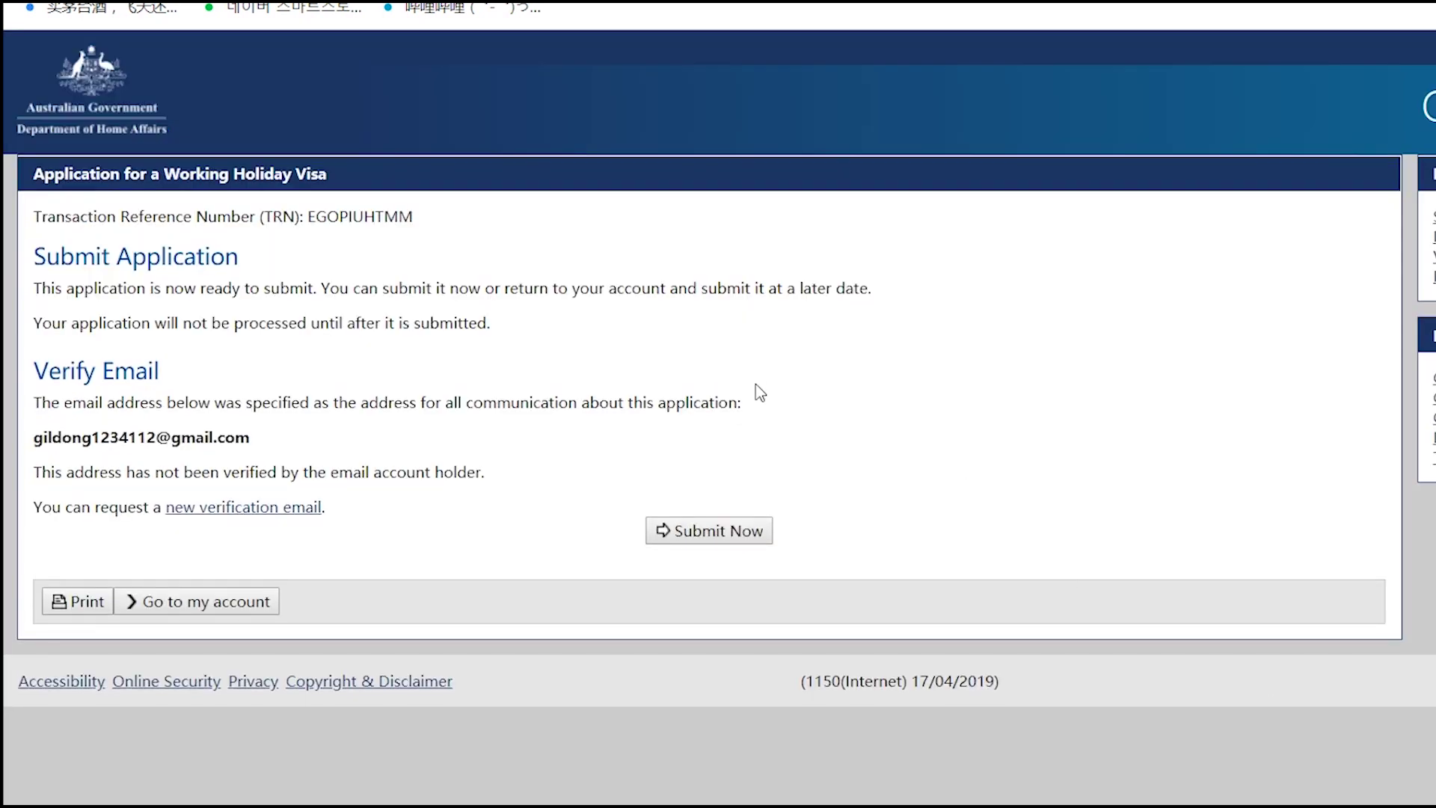
- Submit the application with Submit Now, reaching the $485.00 AUD payment page
left_click_drag(293, 430, 30, 442)
left_click(509, 446)
left_click(684, 532)
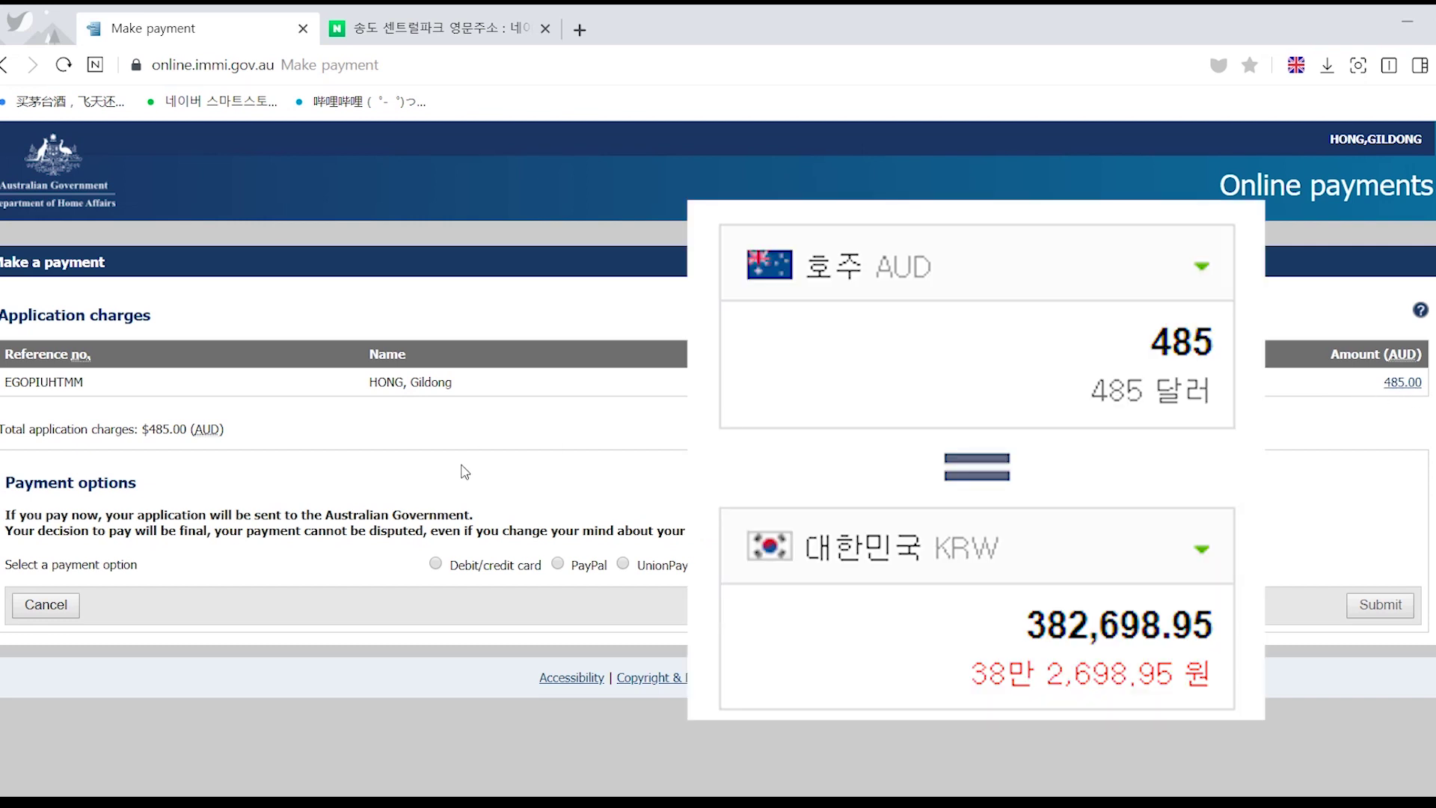
- Choose Debit/credit card as the payment method for the $485.00 AUD charge and bring up the card details form
left_click(435, 566)
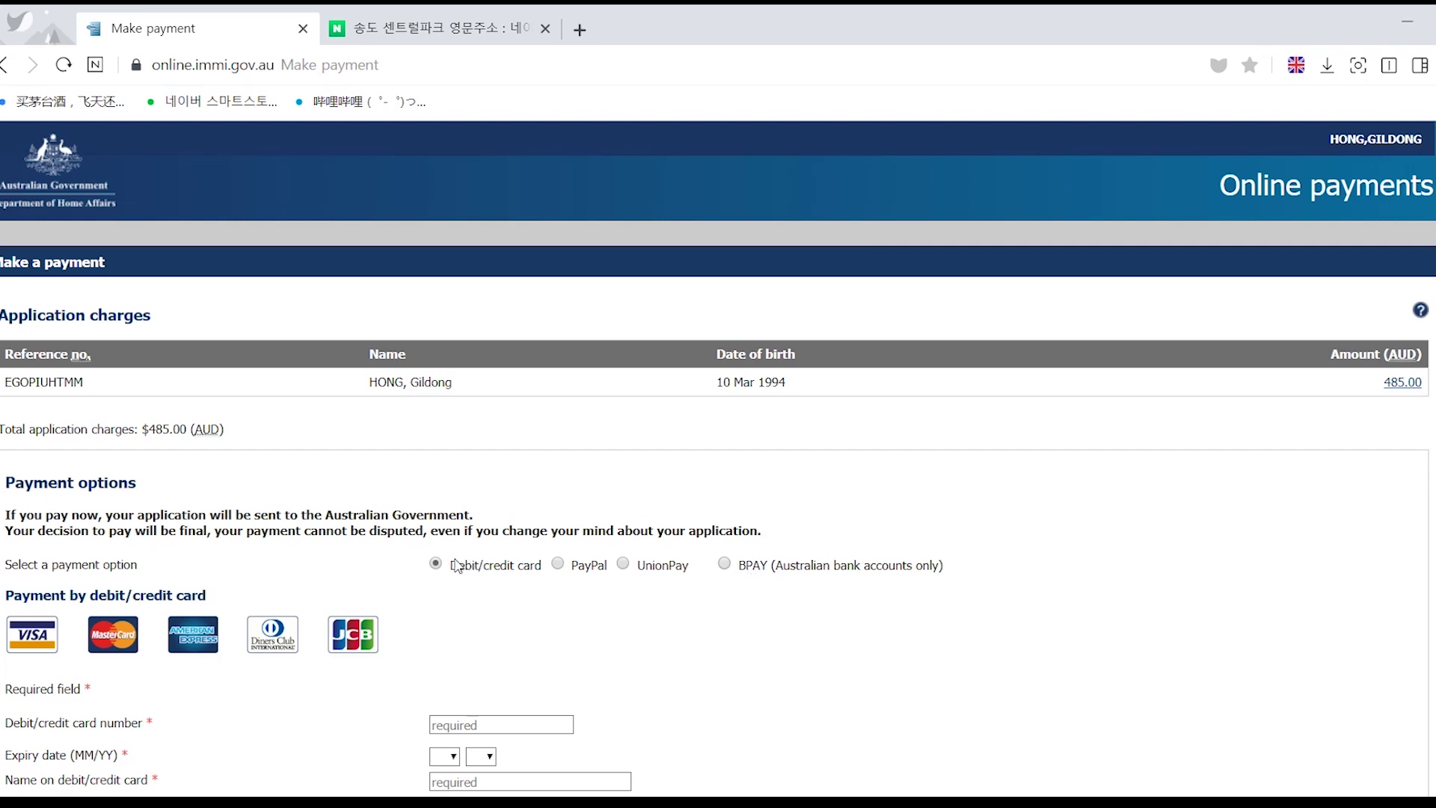
scroll(448, 574, "down", 1)
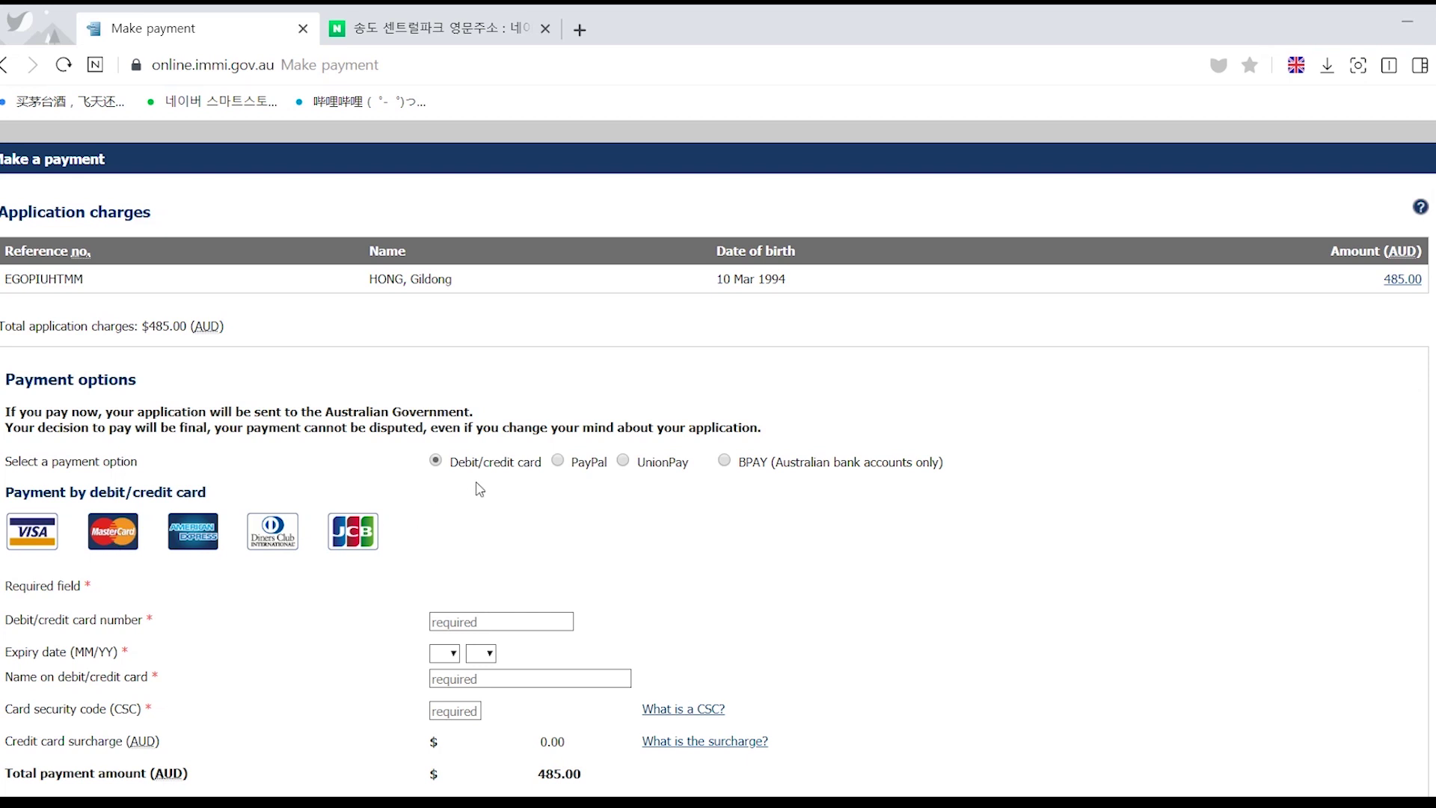
scroll(507, 491, "down", 1)
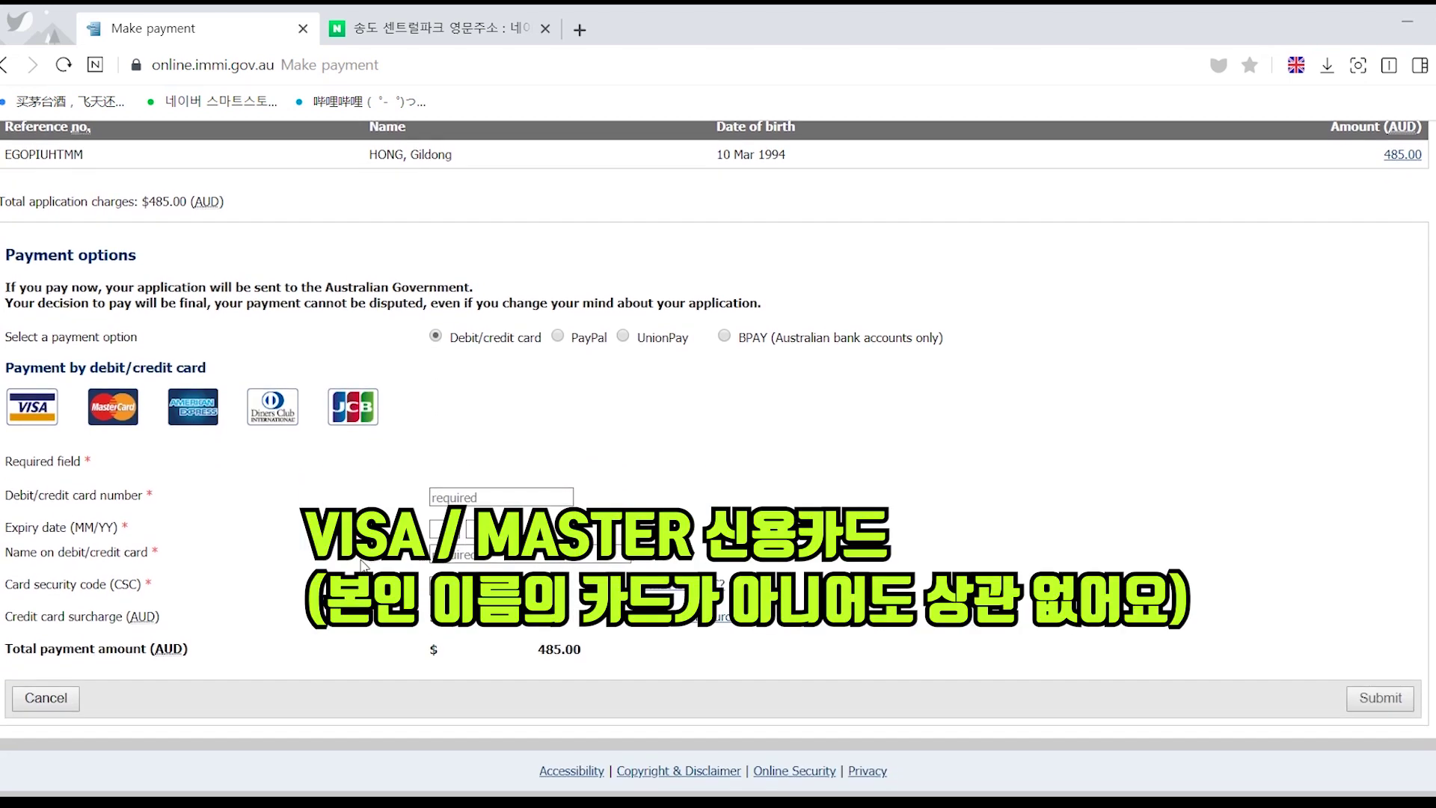